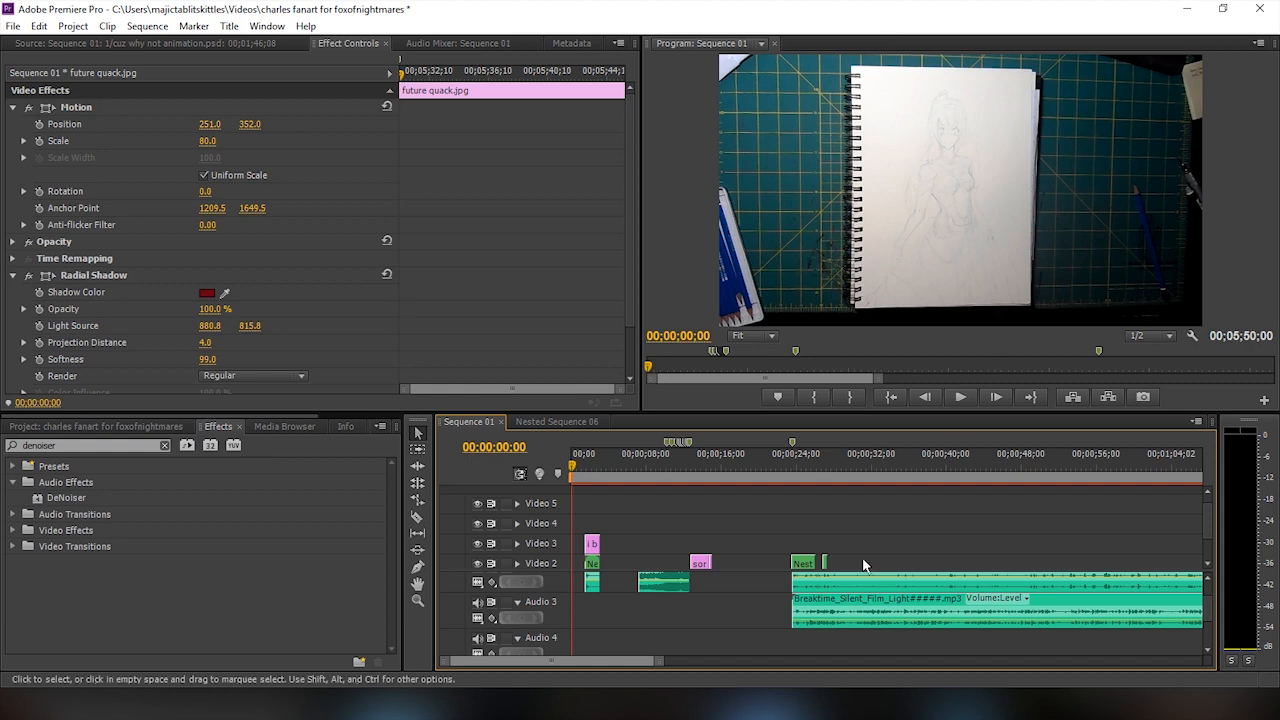
# Preview the SAM_2566 video from the footage folder with its sound muted, skipping ahead toward the end
pyautogui.click(438, 705)
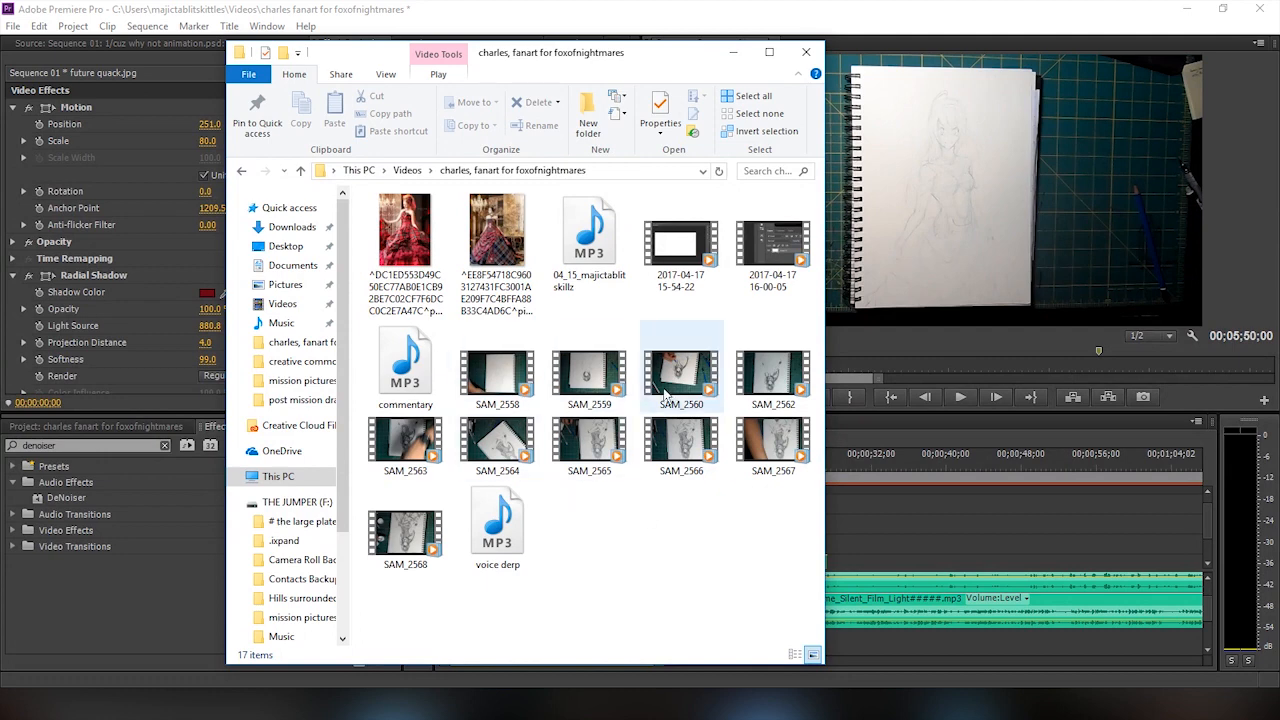
pyautogui.click(672, 452)
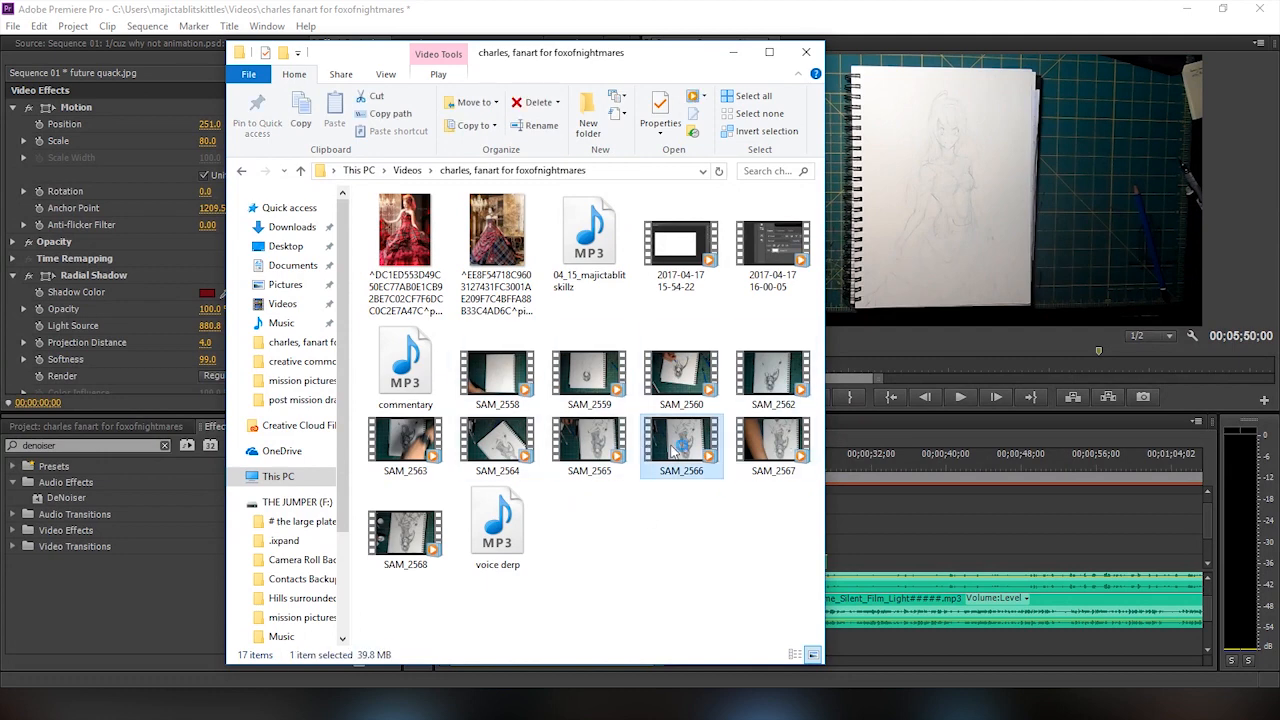
pyautogui.doubleClick(672, 452)
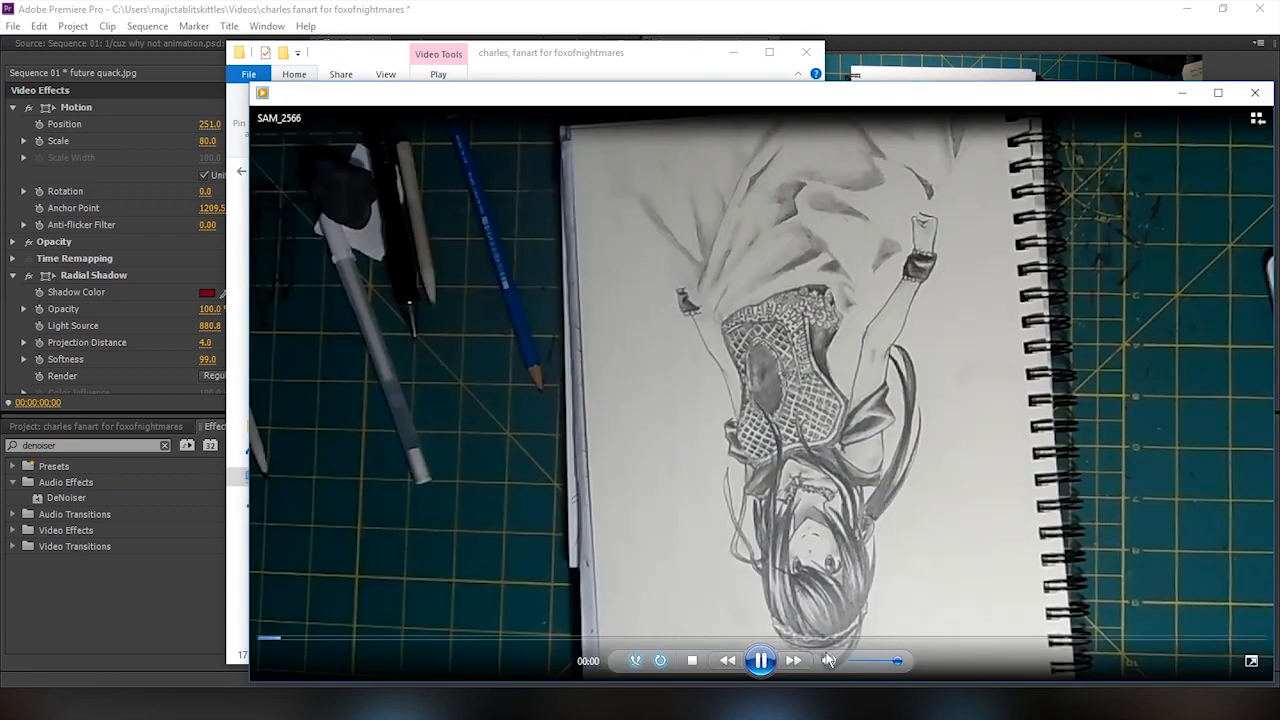
pyautogui.click(828, 659)
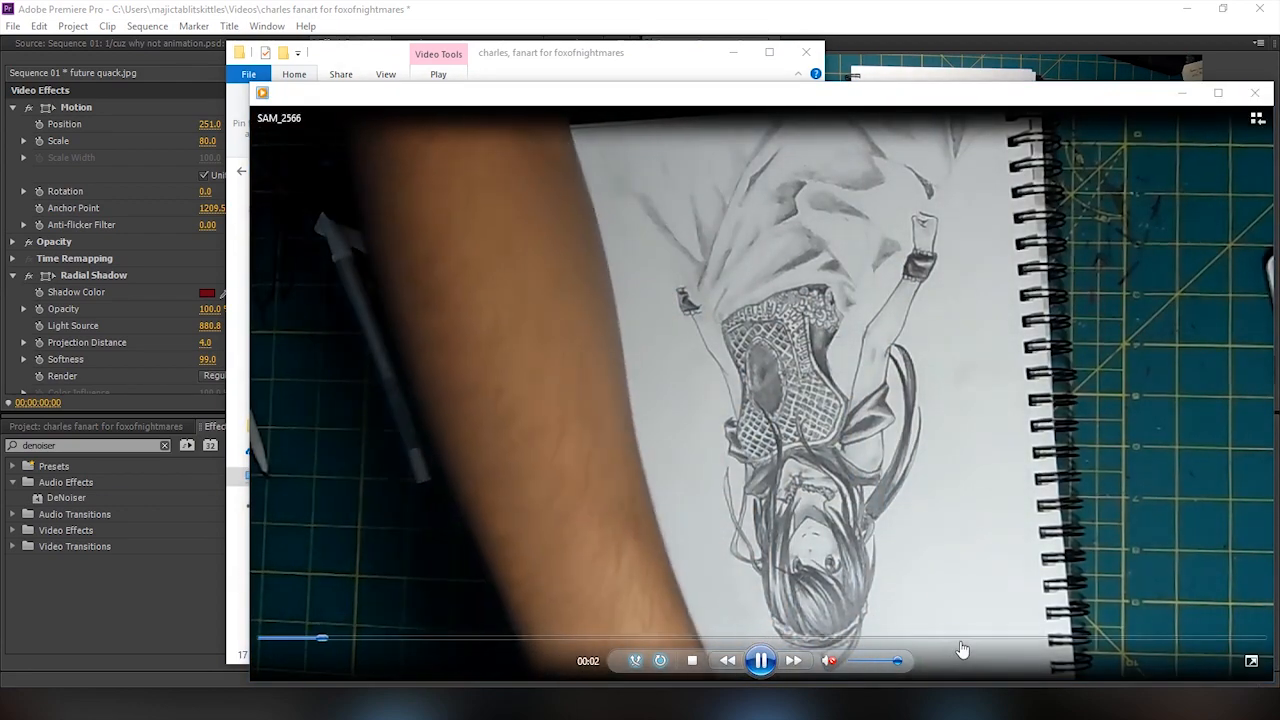
pyautogui.click(963, 638)
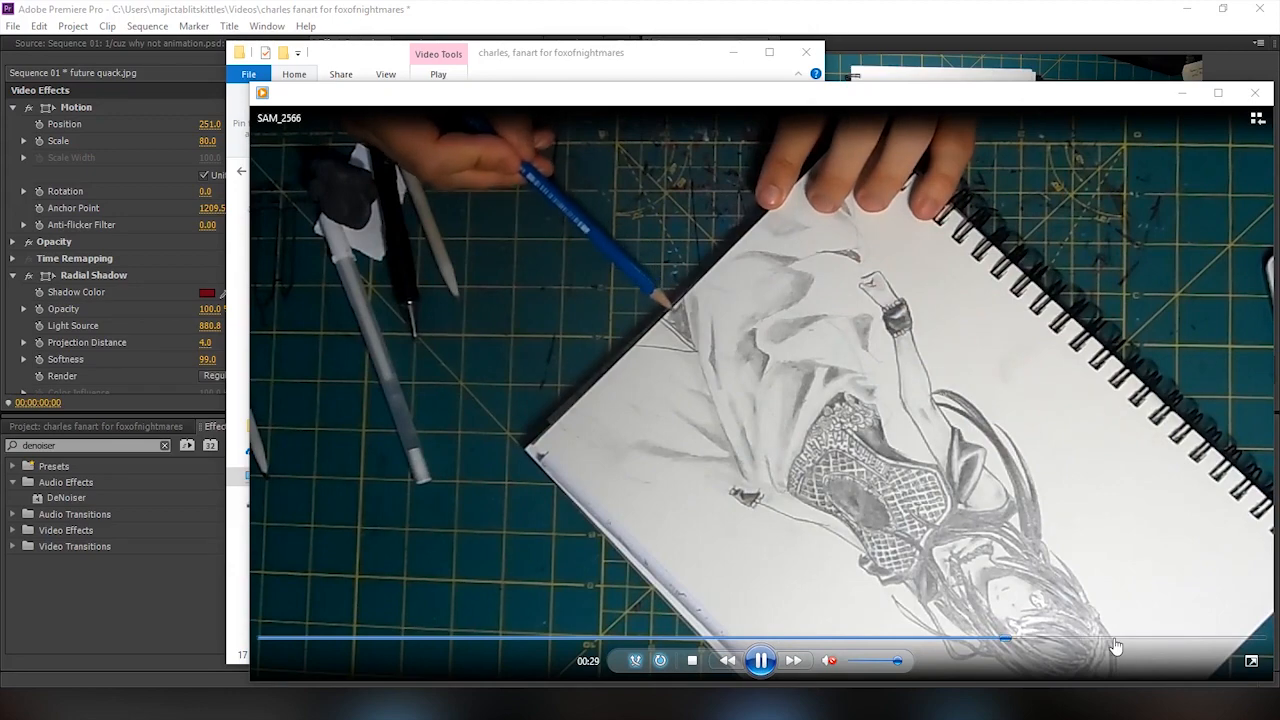
pyautogui.click(1116, 638)
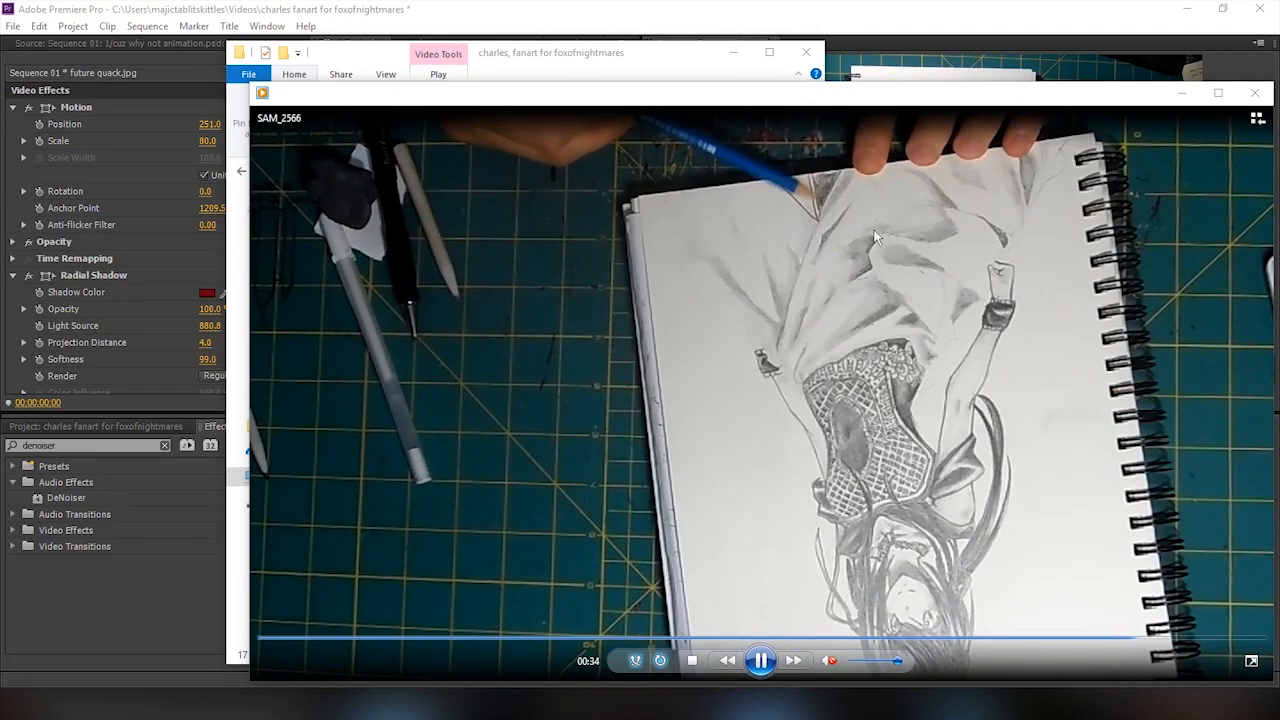
pyautogui.click(1255, 93)
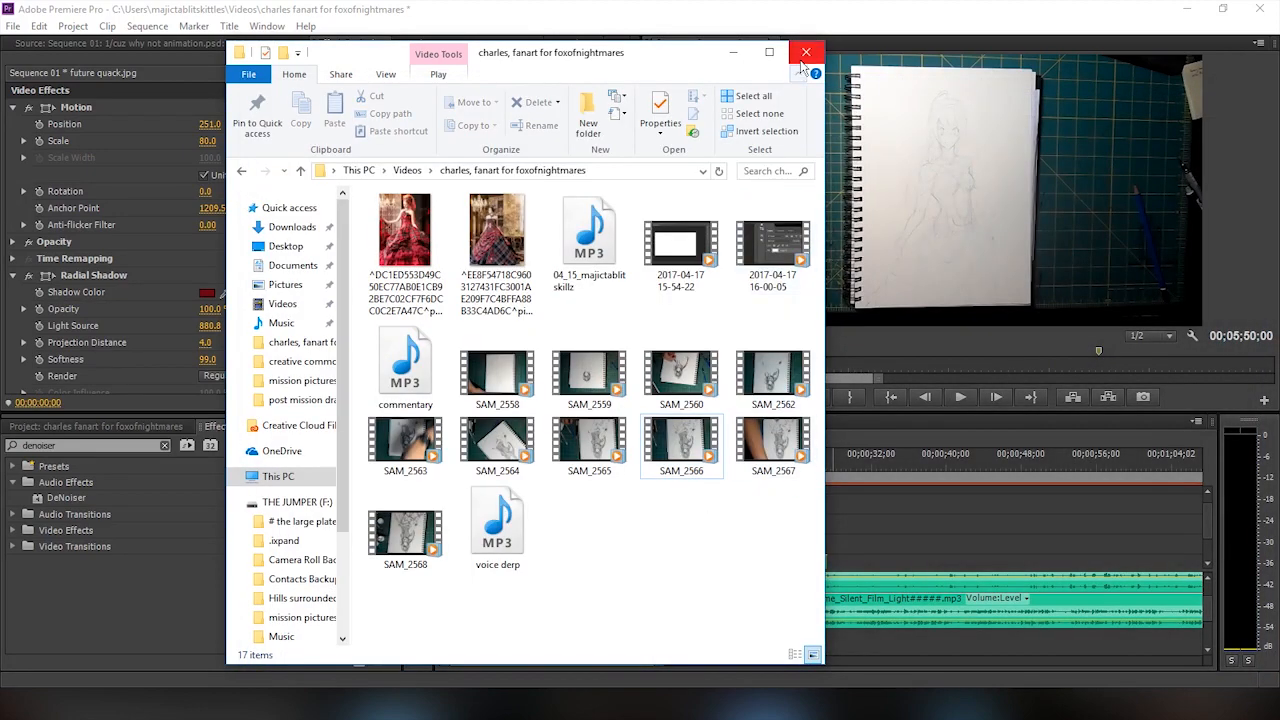
# Place the project clips SAM_2558.MP4 through SAM_2568.MP4 in Sequence 01 on Video 2, after the existing clips
pyautogui.click(993, 540)
pyautogui.scroll(-2, 993, 545)
pyautogui.keyDown('alt'); pyautogui.scroll(-4, 971, 540); pyautogui.keyUp('alt')
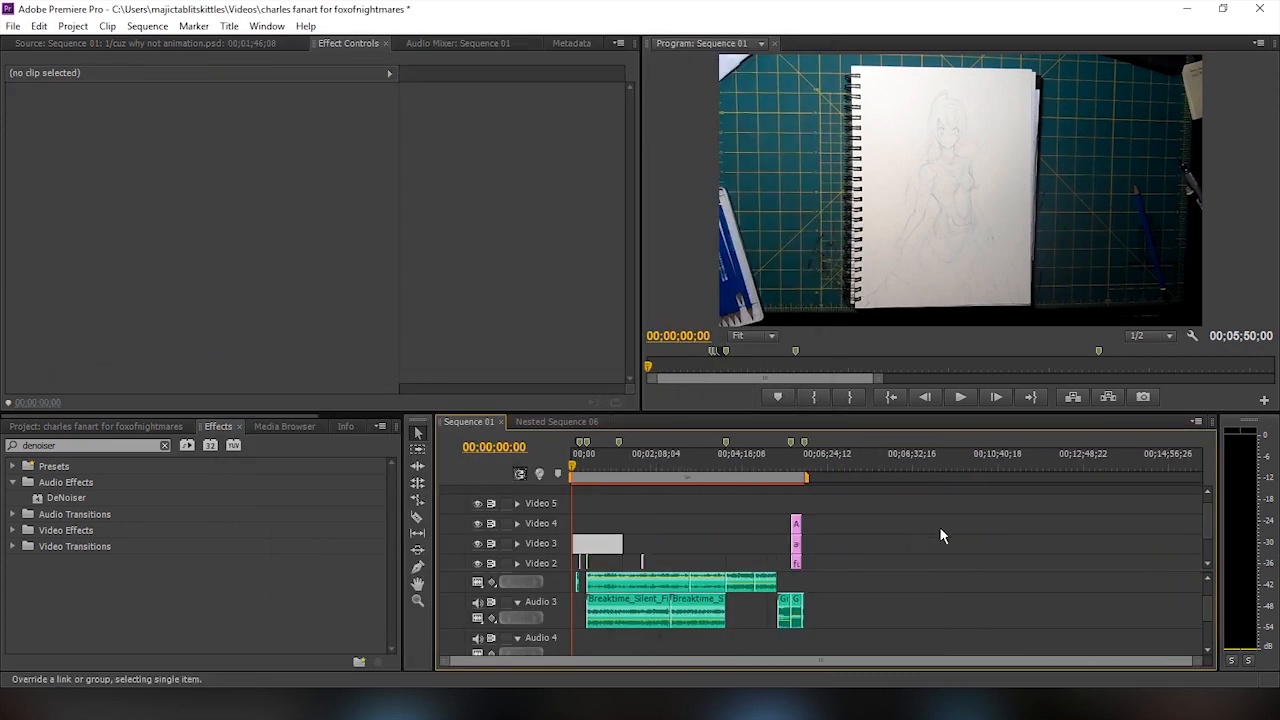
pyautogui.click(508, 703)
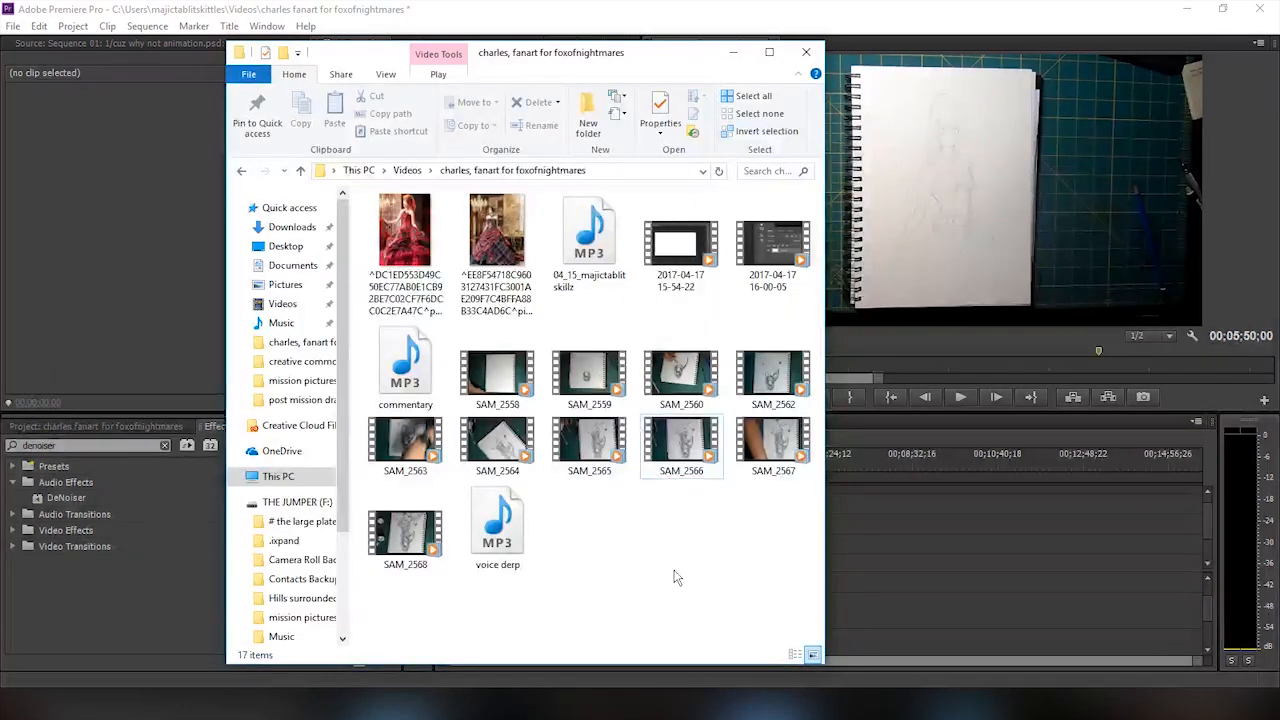
pyautogui.click(806, 52)
pyautogui.click(149, 427)
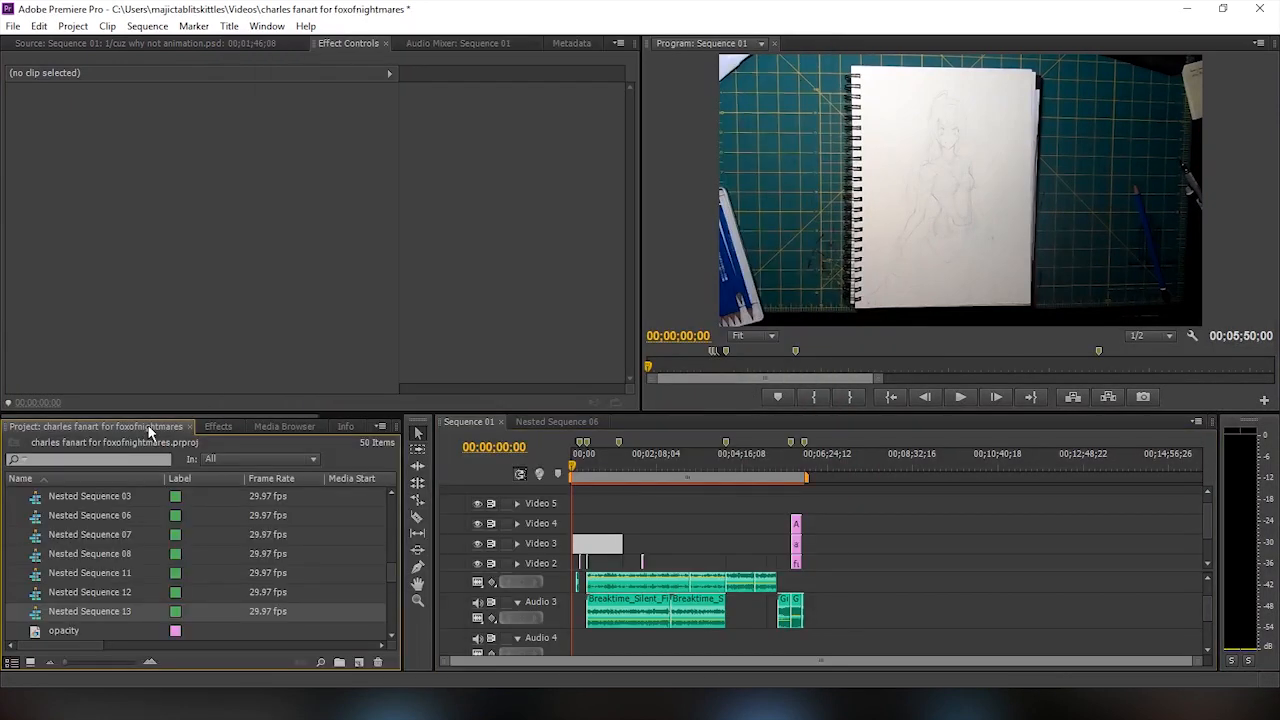
pyautogui.scroll(-3, 208, 598)
pyautogui.scroll(-1, 84, 520)
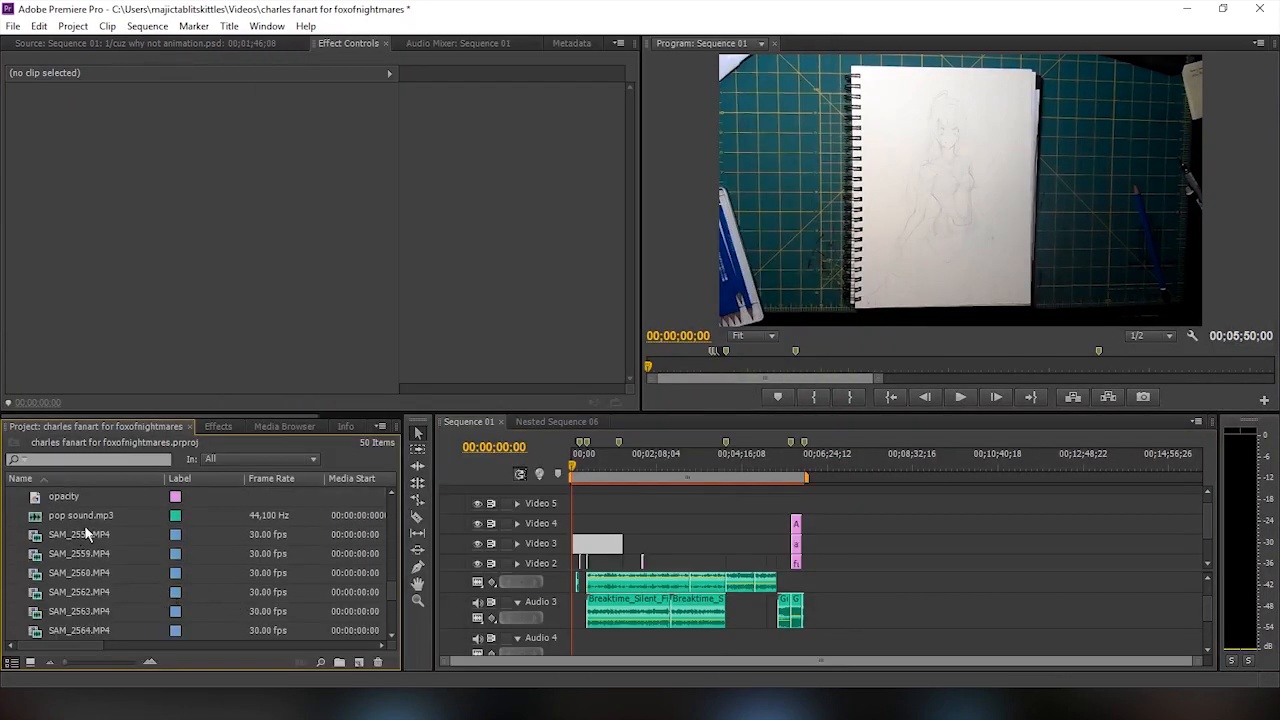
pyautogui.scroll(-3, 140, 590)
pyautogui.keyDown('shift'); pyautogui.click(104, 572); pyautogui.keyUp('shift')
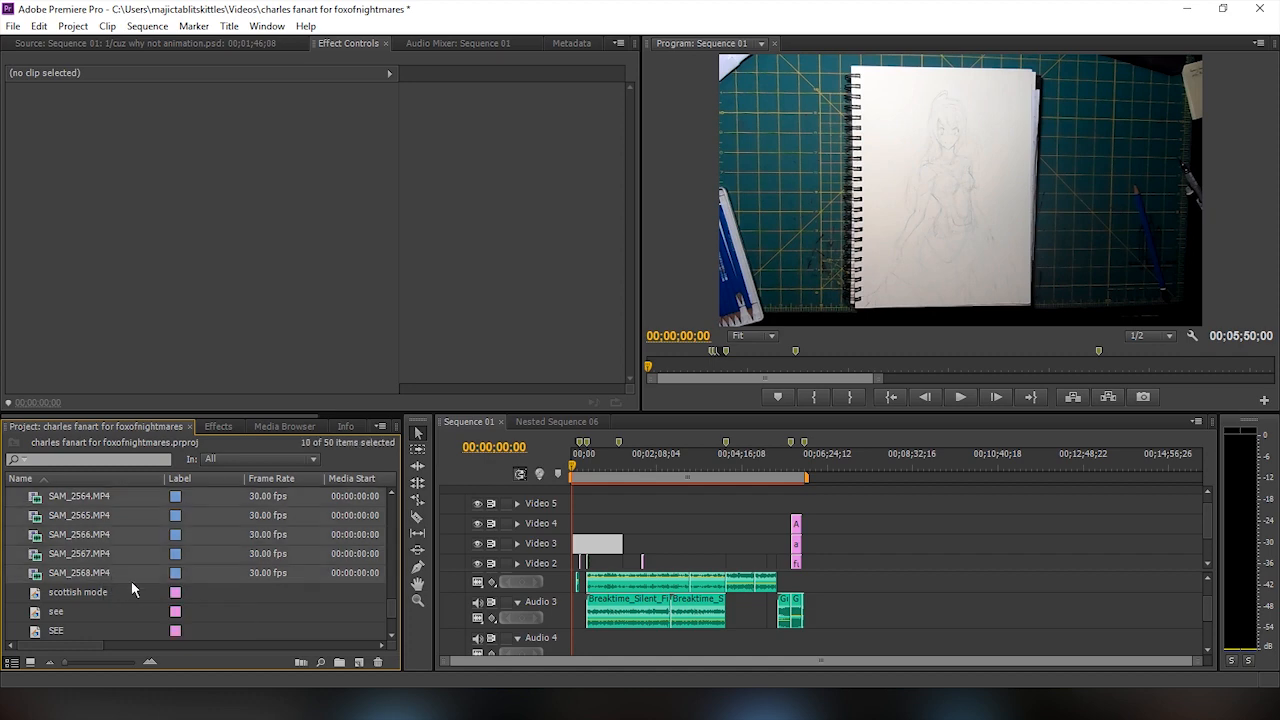
pyautogui.scroll(-2, 351, 541)
pyautogui.scroll(3, 266, 542)
pyautogui.moveTo(129, 534); pyautogui.dragTo(344, 548)
pyautogui.moveTo(79, 534); pyautogui.dragTo(848, 598)
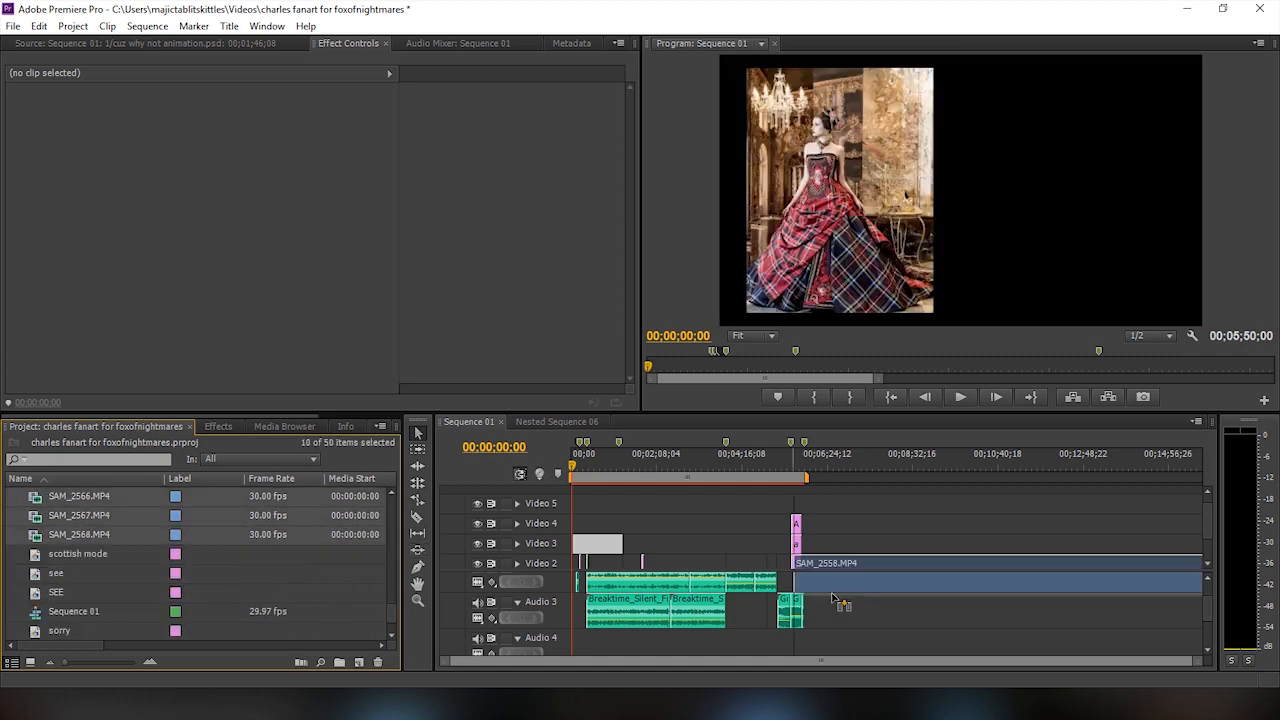
pyautogui.scroll(-4, 963, 596)
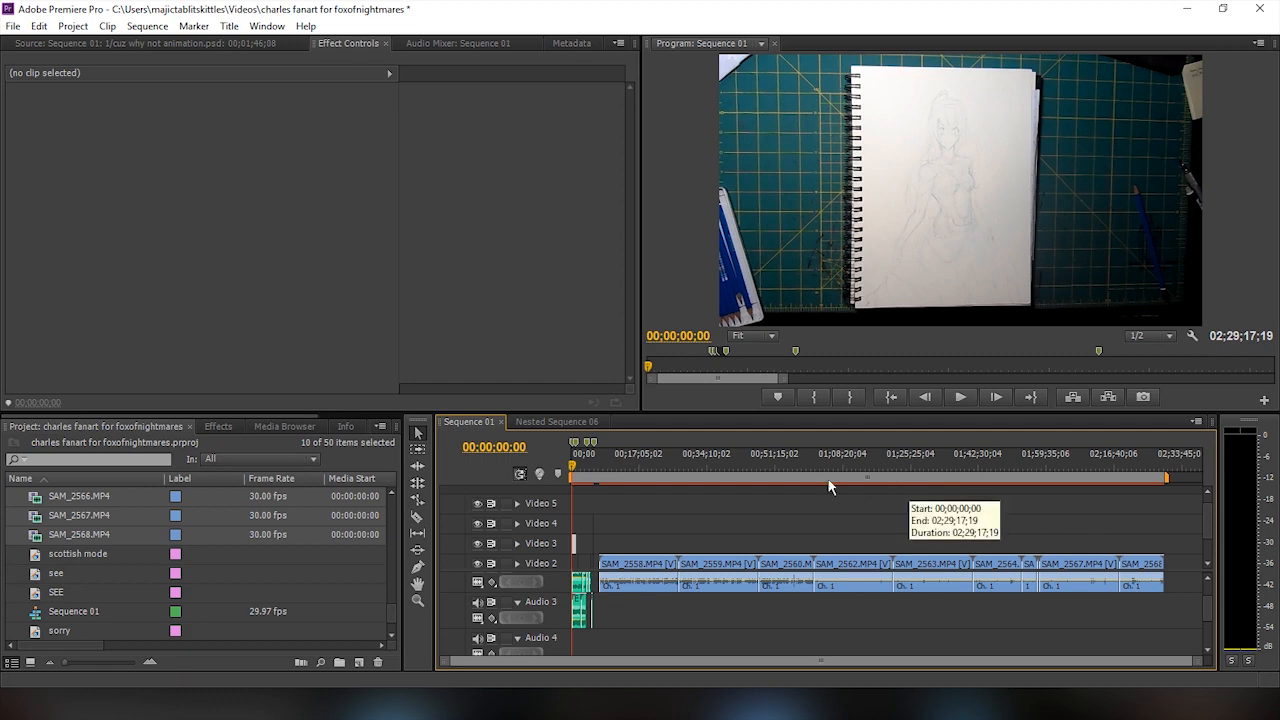
# Skim the added footage and nest all the SAM clips on Video 2 into a single sequence
pyautogui.moveTo(620, 467); pyautogui.dragTo(1162, 498)
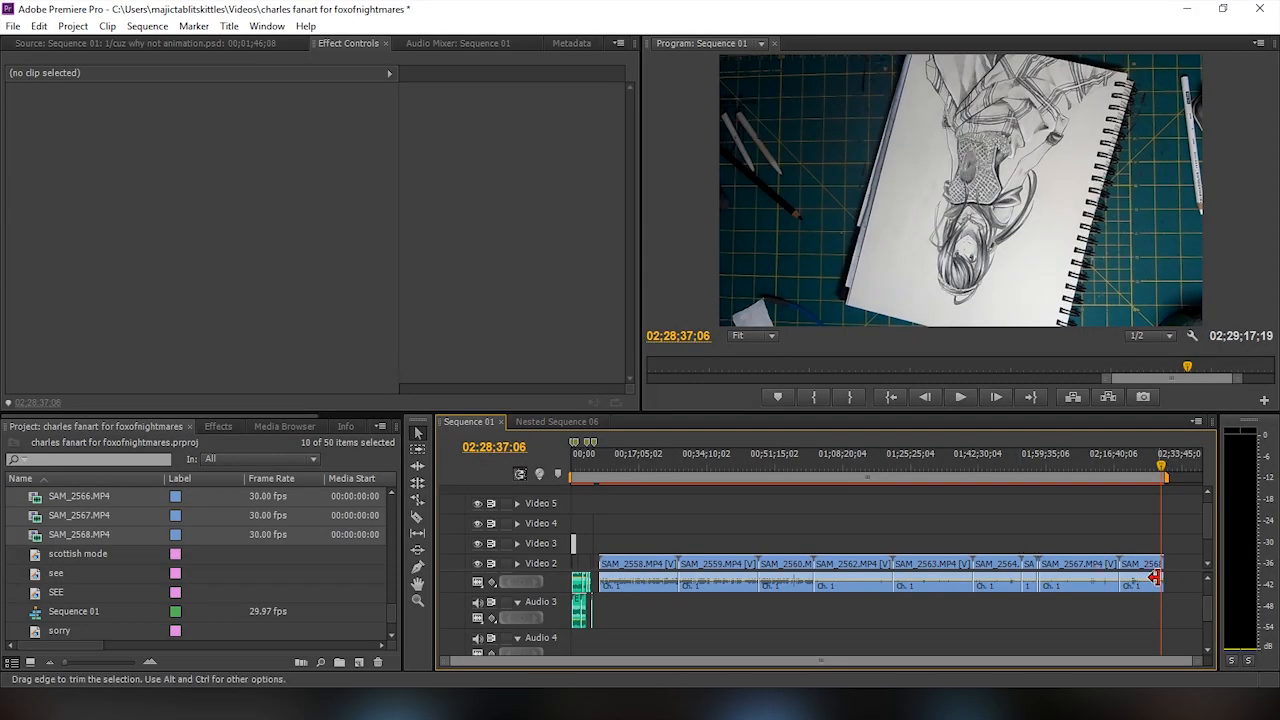
pyautogui.moveTo(1184, 561); pyautogui.dragTo(640, 596)
pyautogui.rightClick(654, 576)
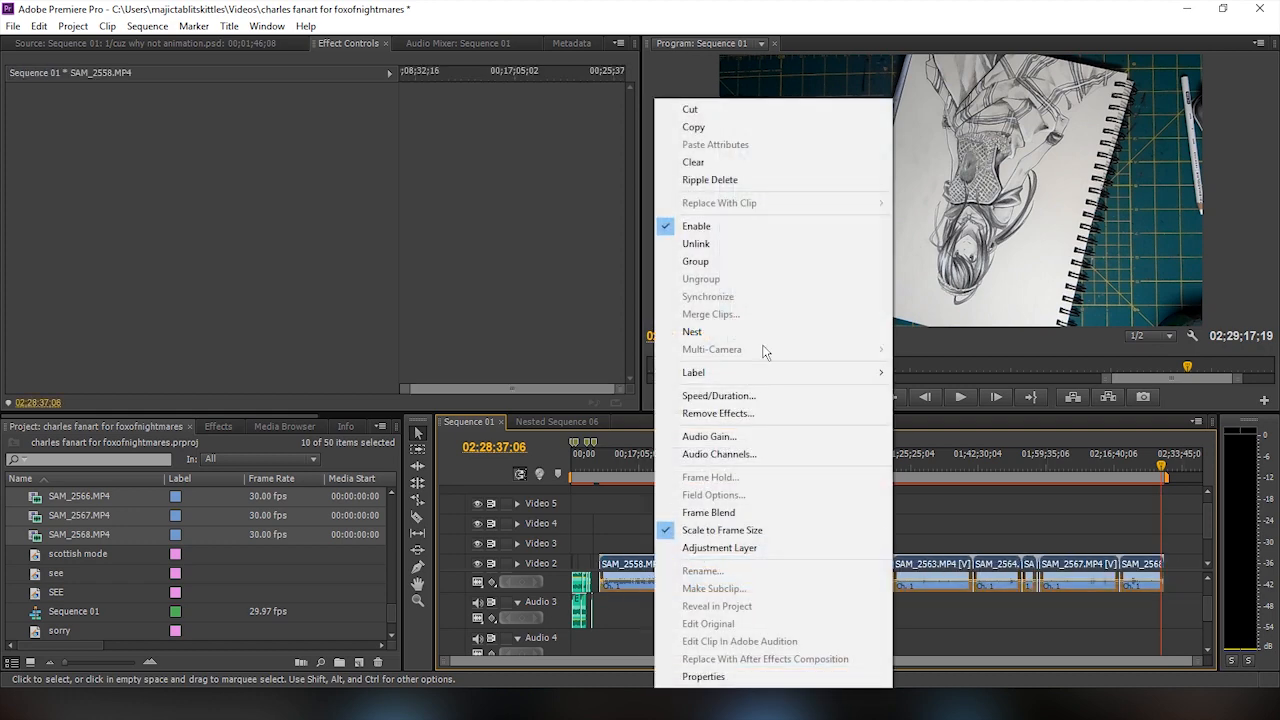
pyautogui.click(712, 330)
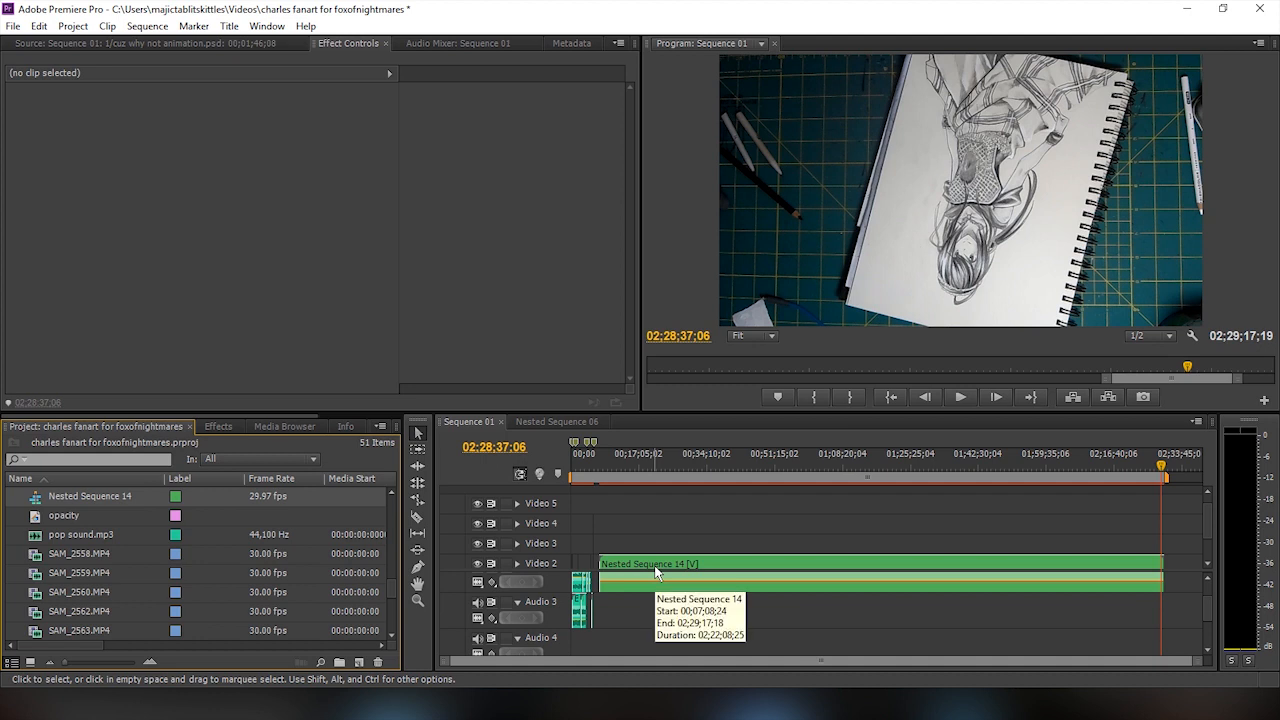
# Unlink the nested sequence's audio from its video and delete the audio part
pyautogui.click(1052, 594)
pyautogui.rightClick(1052, 594)
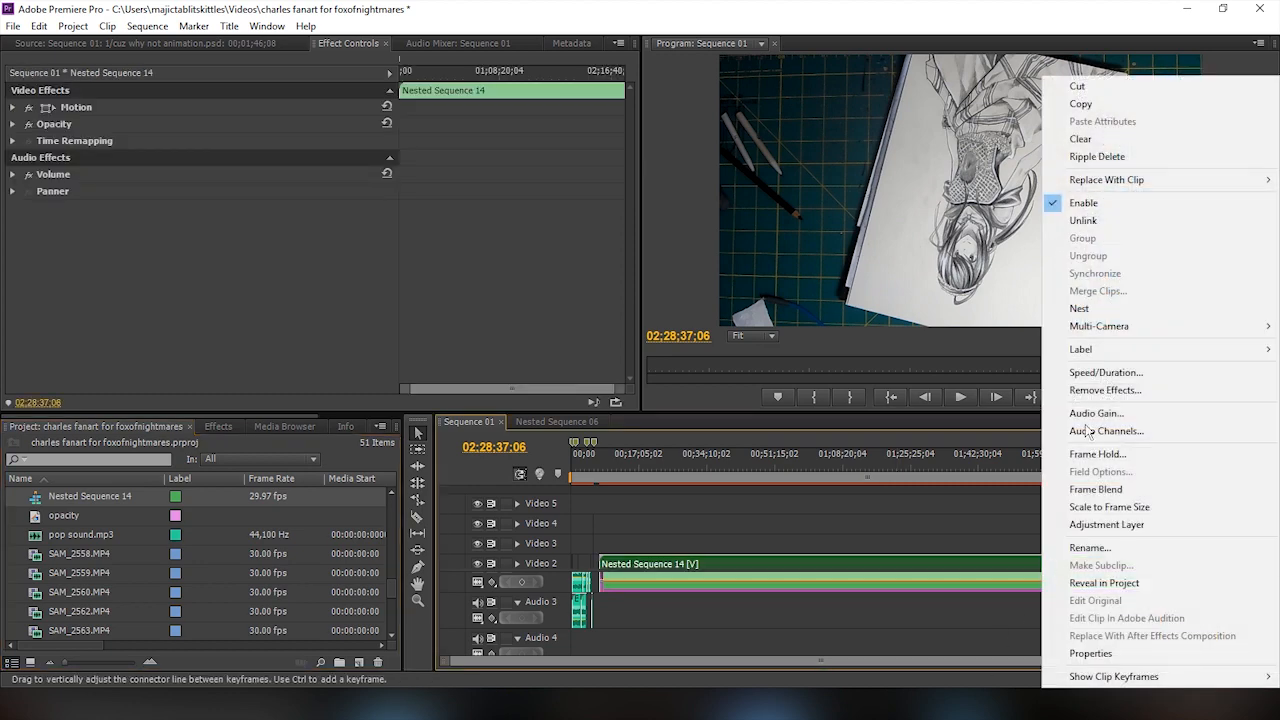
pyautogui.click(1083, 220)
pyautogui.click(946, 583)
pyautogui.moveTo(771, 586); pyautogui.dragTo(818, 588)
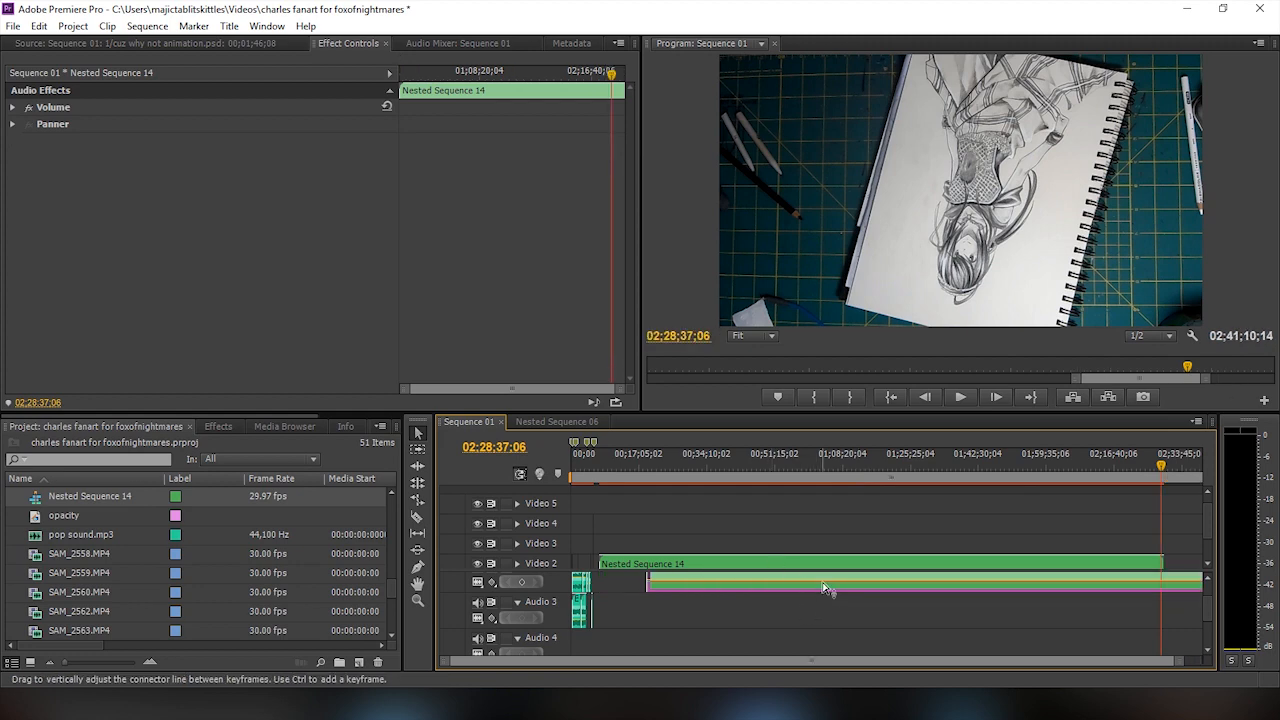
pyautogui.press('Delete')
# Speed up the nested clip on Video 2 by setting its duration to 5:00:00
pyautogui.moveTo(775, 474); pyautogui.dragTo(800, 472)
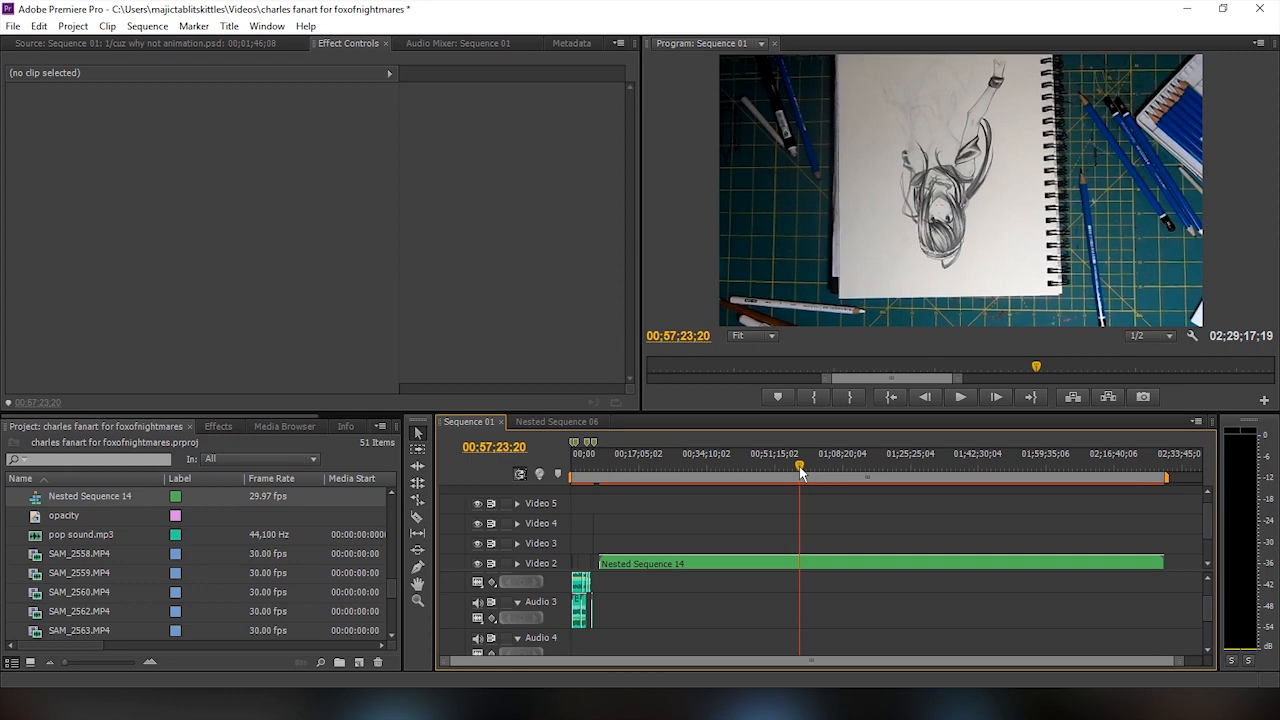
pyautogui.click(828, 562)
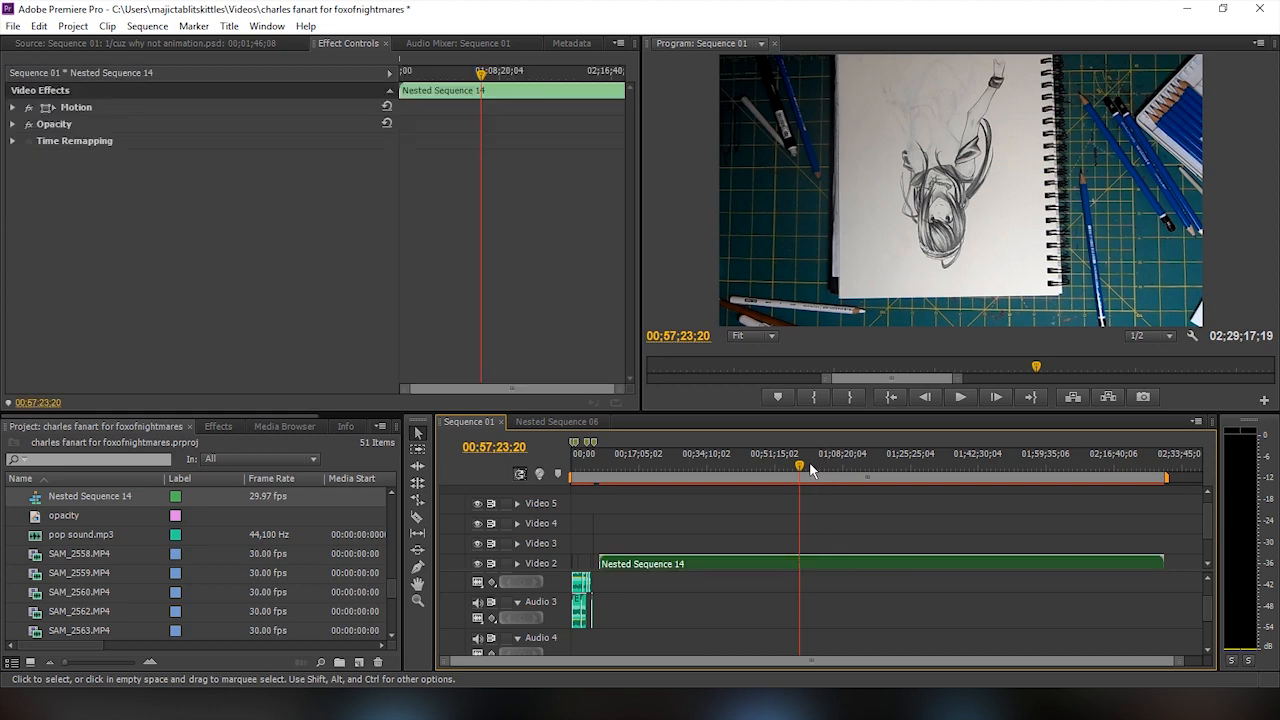
pyautogui.moveTo(811, 470); pyautogui.dragTo(1152, 468)
pyautogui.rightClick(1042, 567)
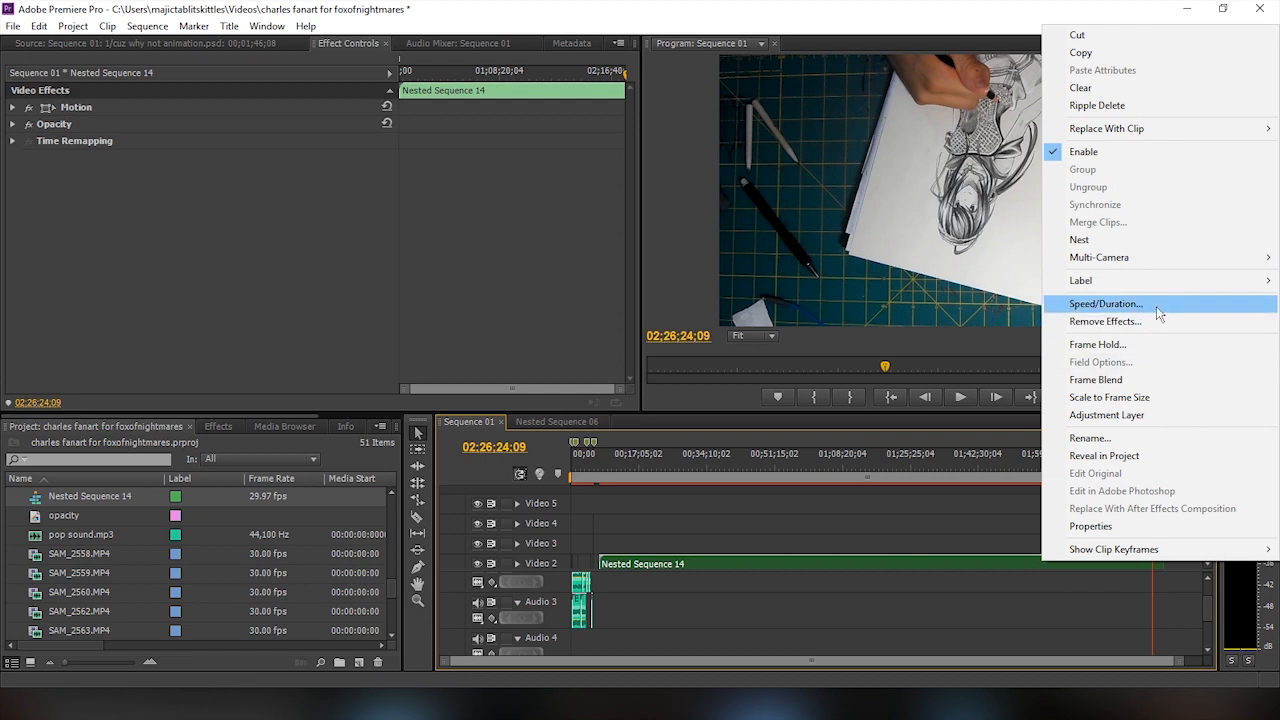
pyautogui.click(1156, 306)
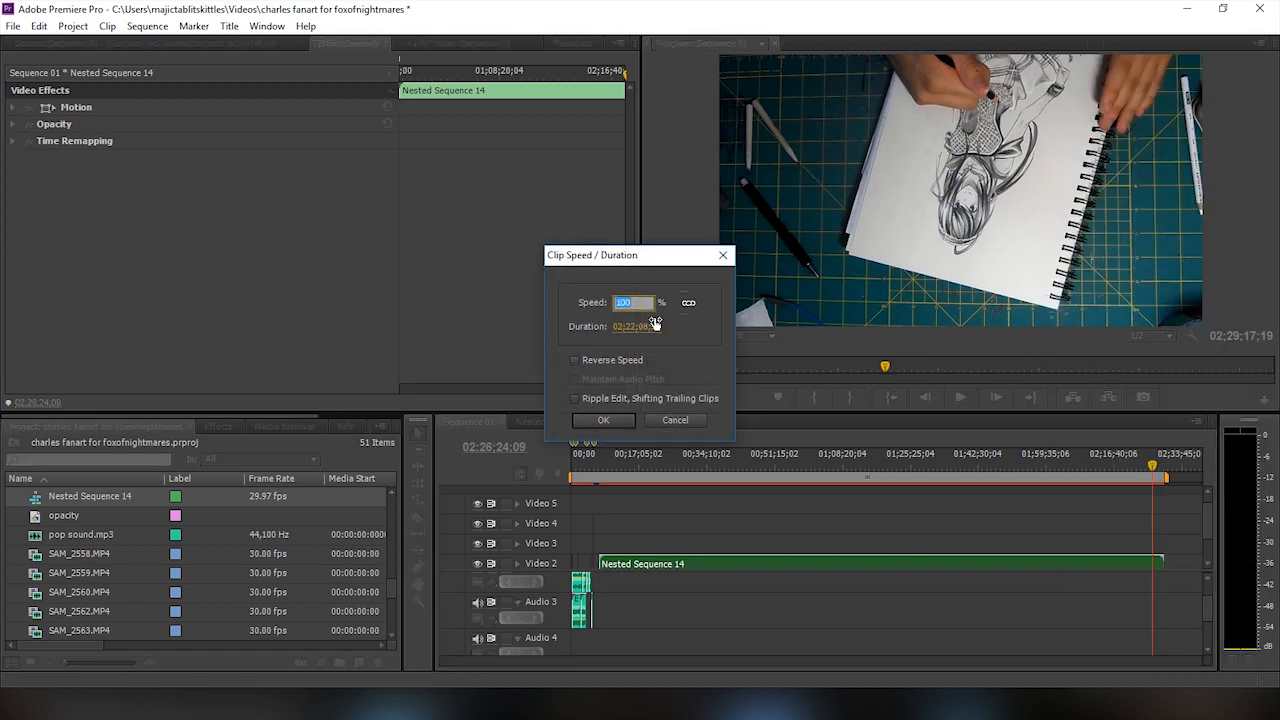
pyautogui.click(643, 327)
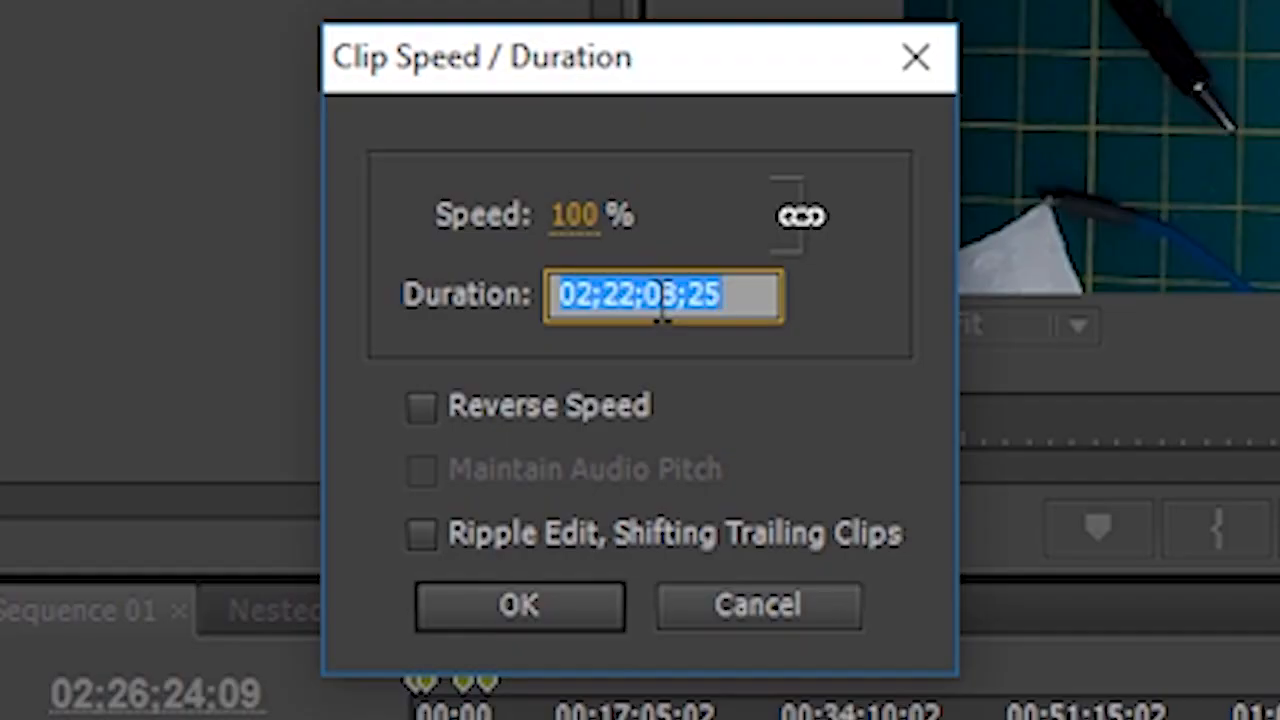
pyautogui.write('5:00:00')
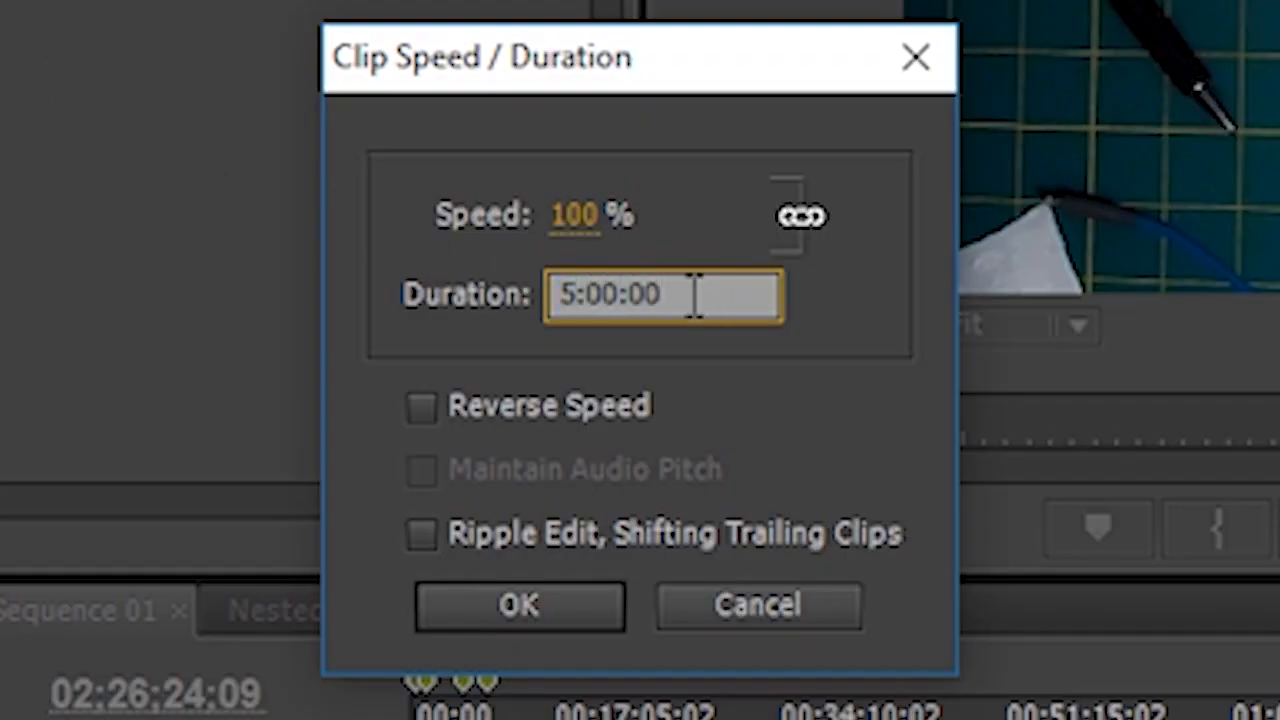
pyautogui.click(558, 608)
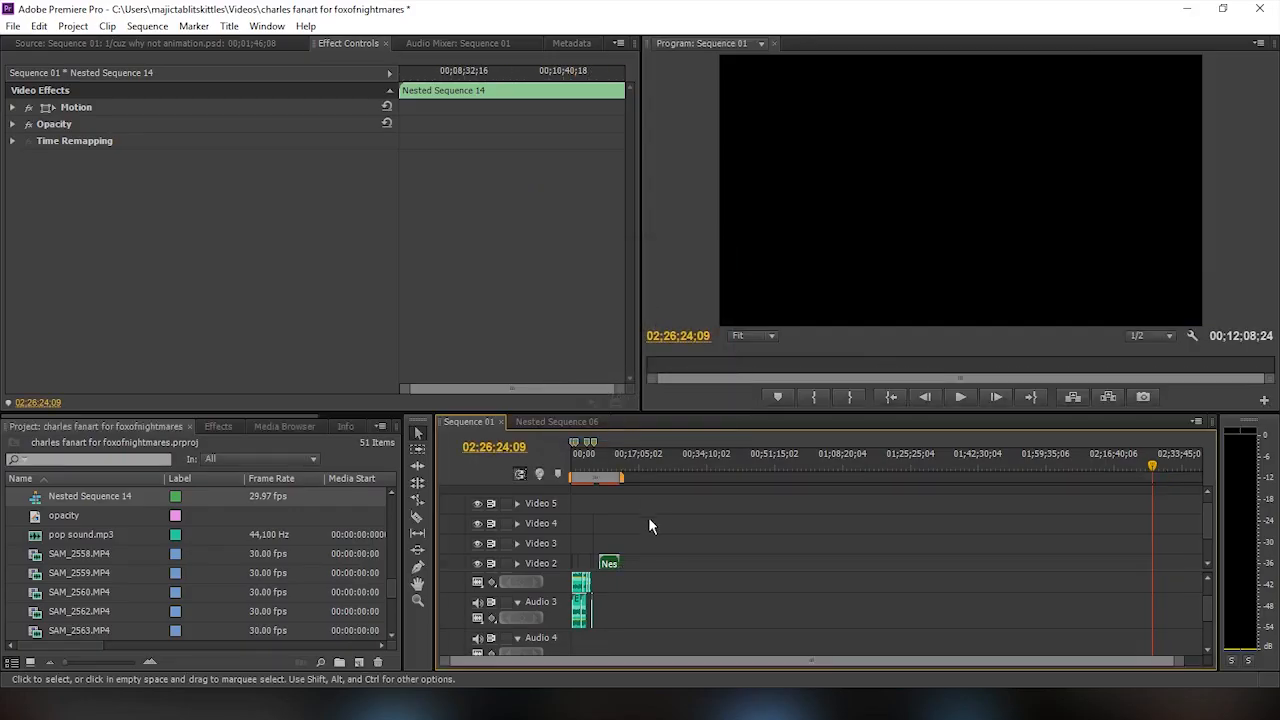
# Review the shortened nested clip at several points along the timeline
pyautogui.moveTo(631, 478); pyautogui.dragTo(613, 475)
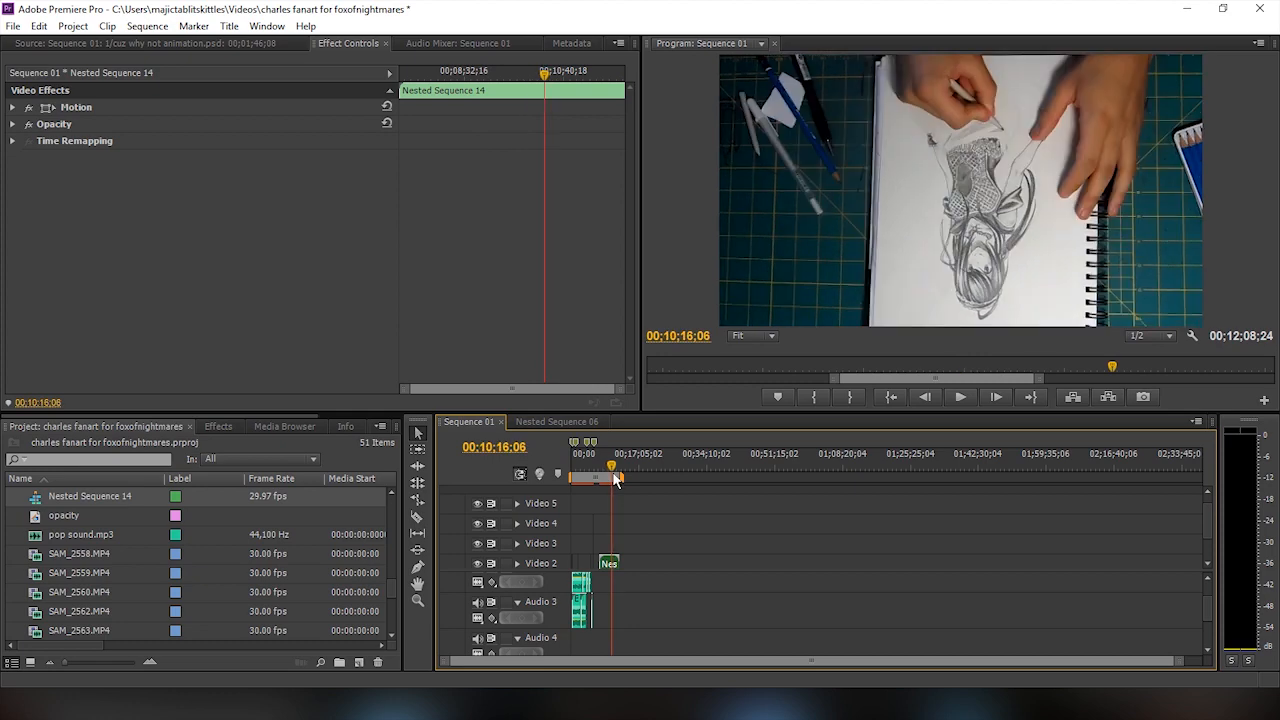
pyautogui.scroll(4, 606, 576)
pyautogui.moveTo(1057, 474)
pyautogui.mouseDown()
pyautogui.moveTo(1028, 474)
pyautogui.moveTo(1071, 474)
pyautogui.mouseUp()
pyautogui.scroll(-8, 1028, 564)
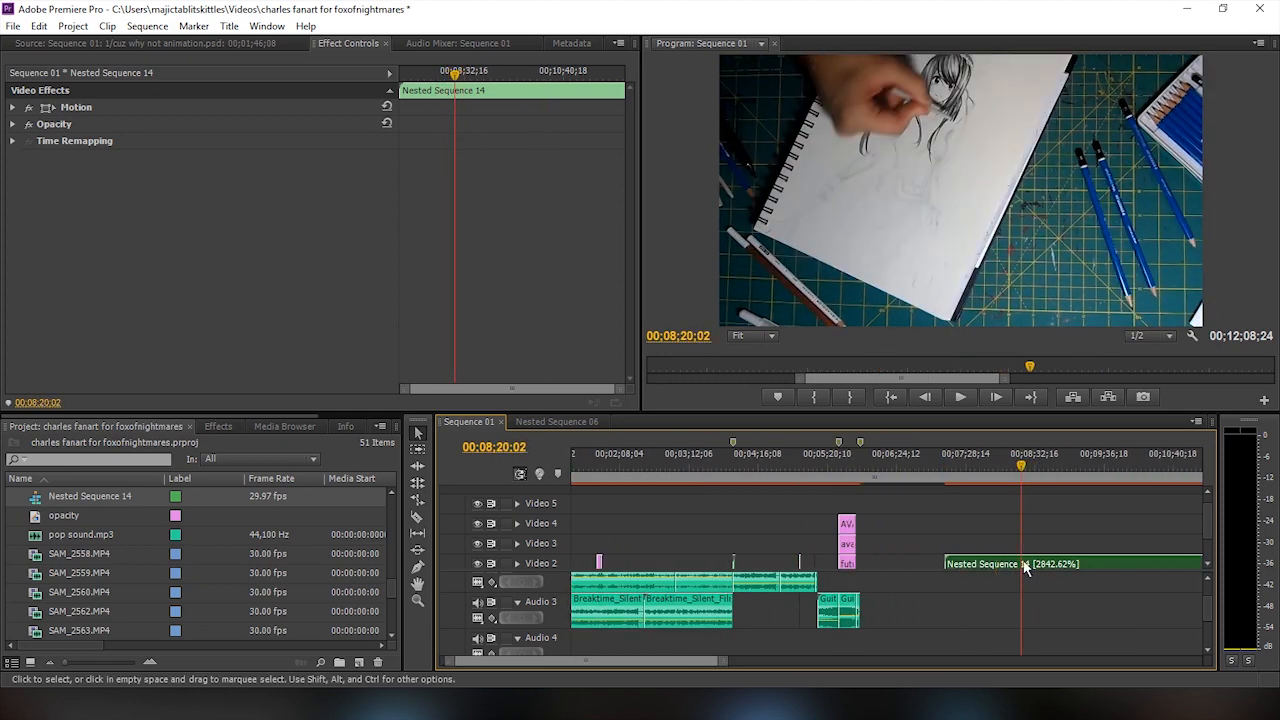
pyautogui.scroll(-1, 946, 495)
pyautogui.moveTo(893, 474)
pyautogui.mouseDown()
pyautogui.moveTo(951, 474)
pyautogui.moveTo(920, 474)
pyautogui.mouseUp()
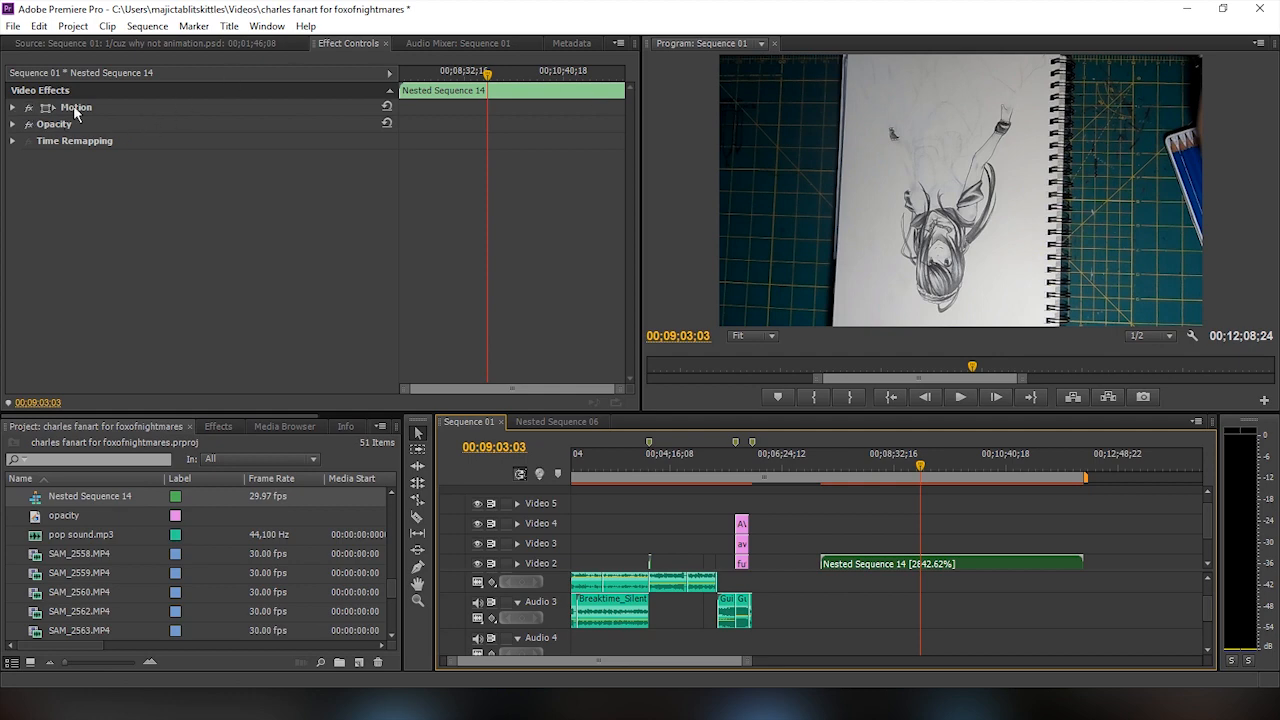
# Set the nested clip's rotation to 180° and check the drawing's orientation at several points
pyautogui.click(13, 109)
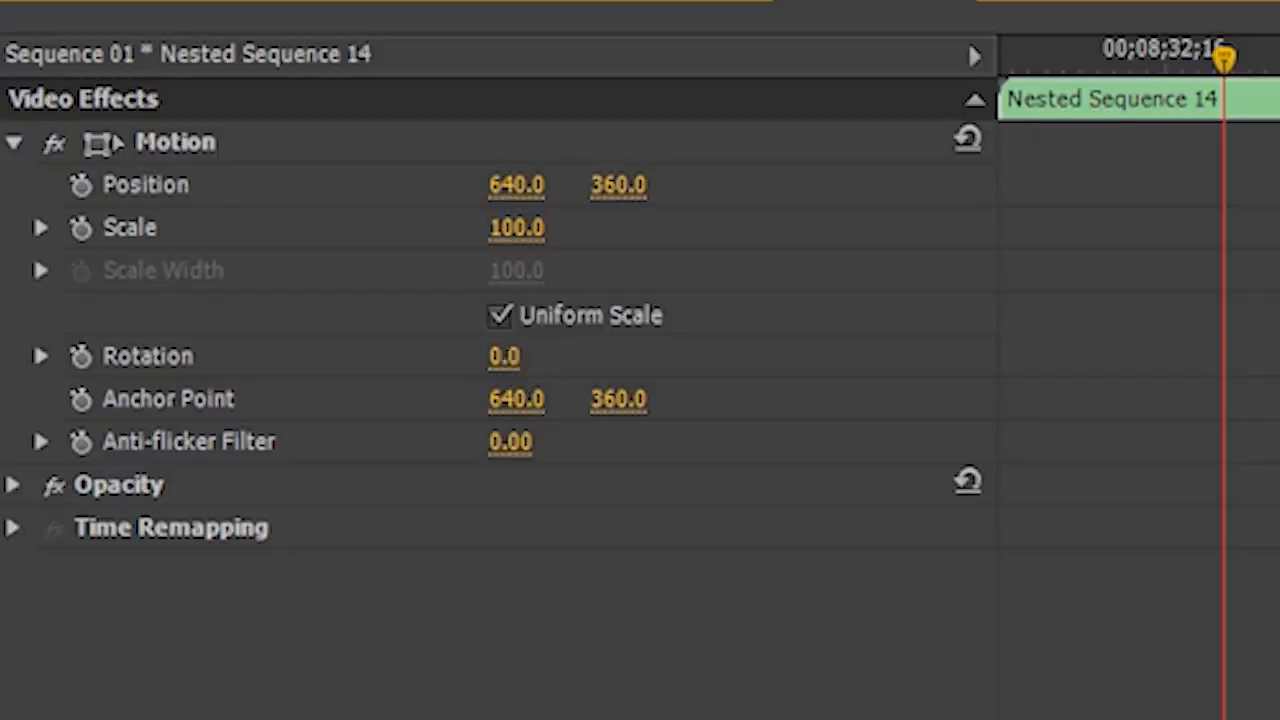
pyautogui.click(207, 192)
pyautogui.write('180')
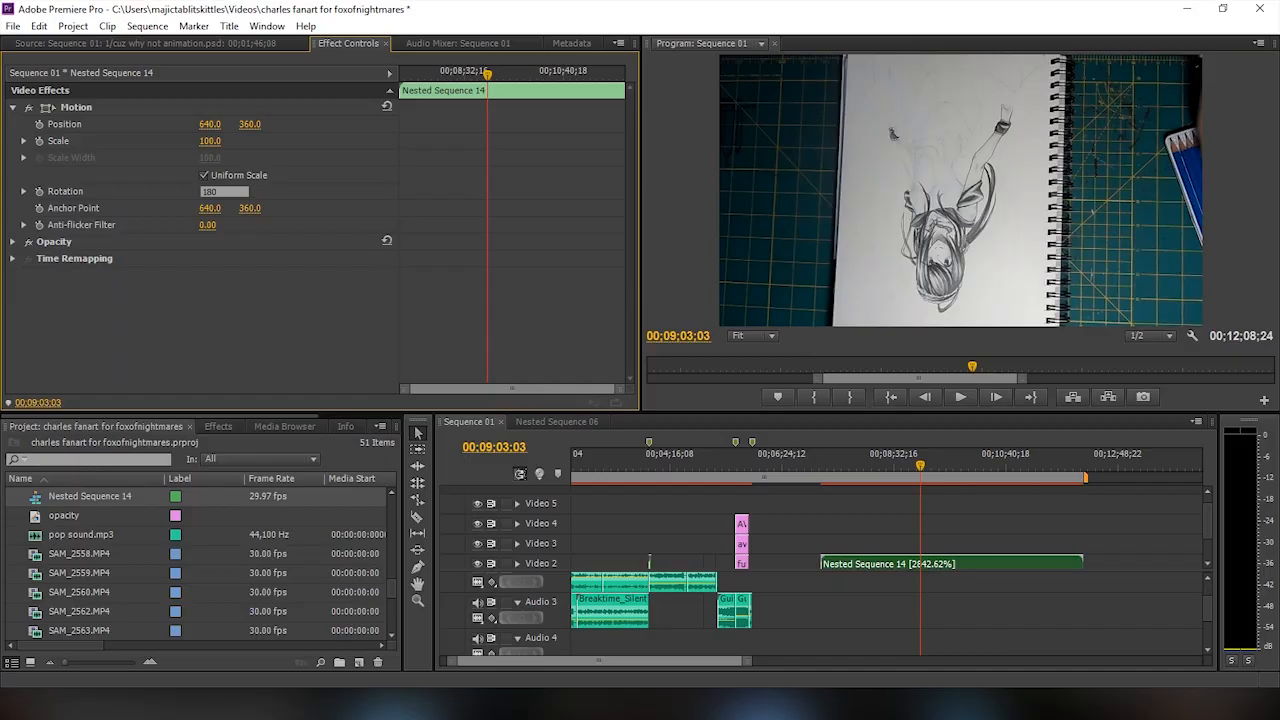
pyautogui.press('Return')
pyautogui.moveTo(921, 465); pyautogui.dragTo(965, 459)
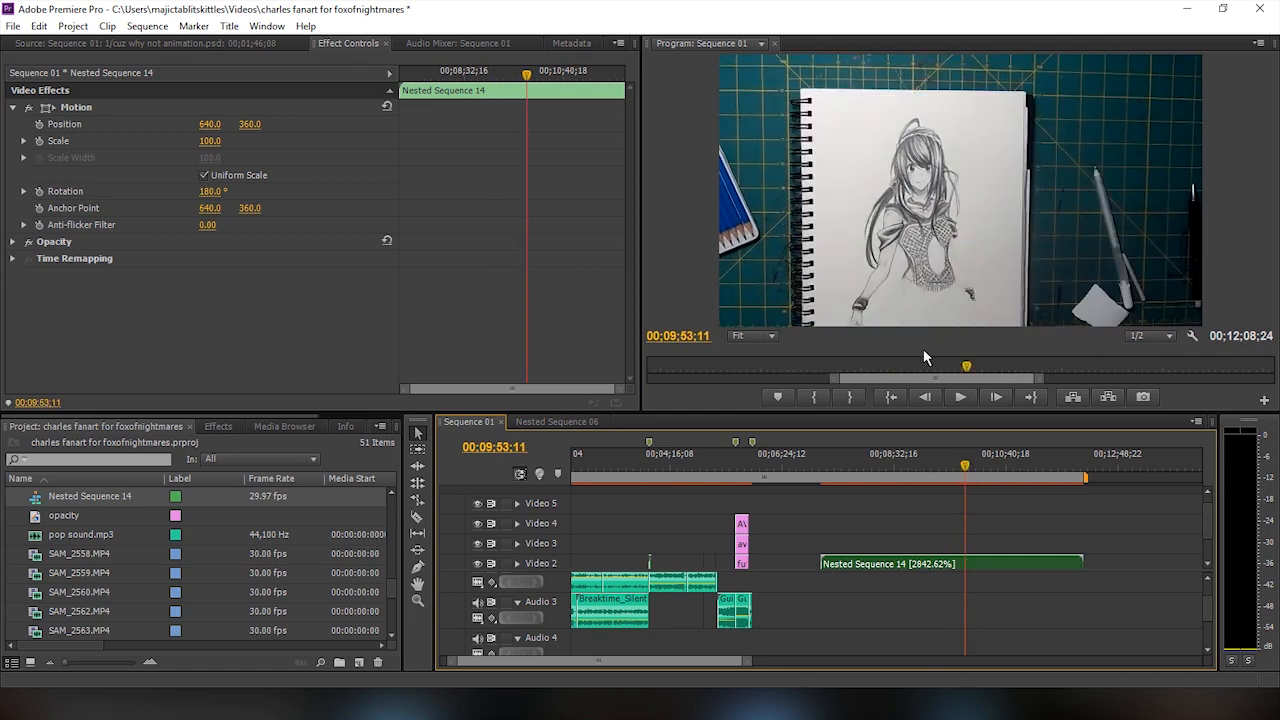
pyautogui.moveTo(968, 467)
pyautogui.mouseDown()
pyautogui.moveTo(1003, 466)
pyautogui.moveTo(931, 466)
pyautogui.moveTo(974, 466)
pyautogui.moveTo(955, 480)
pyautogui.mouseUp()
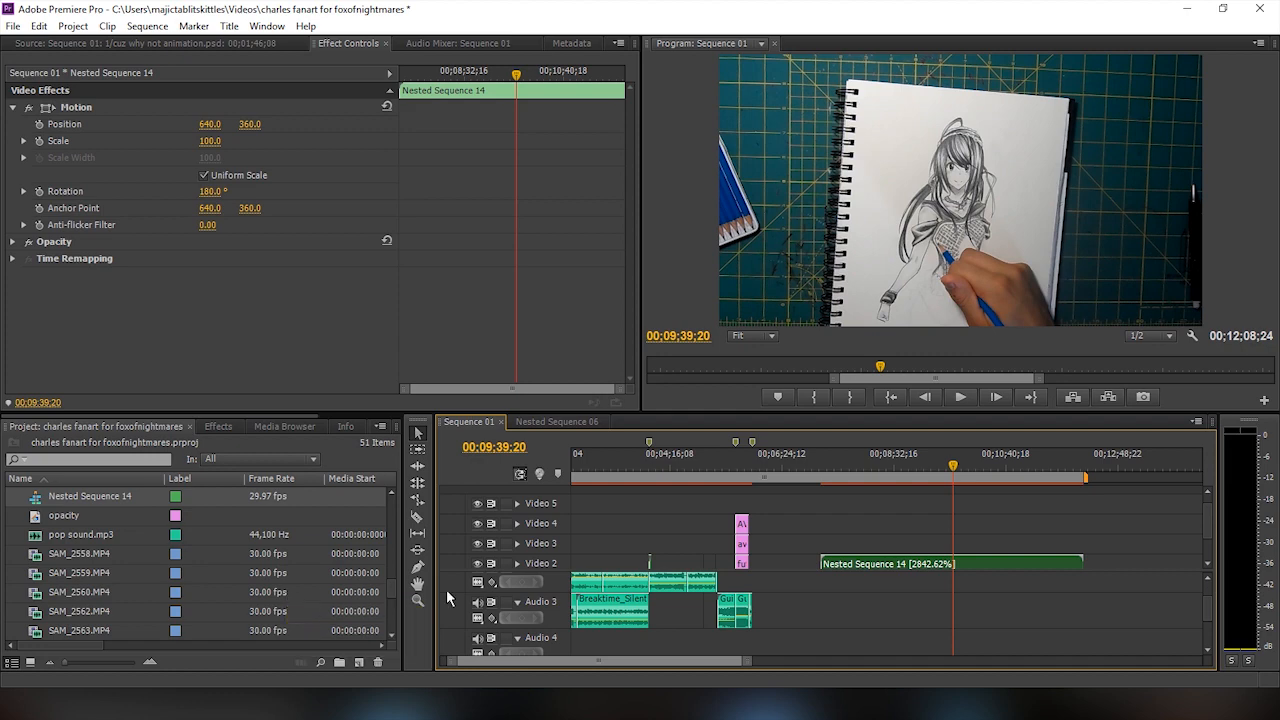
pyautogui.click(958, 476)
pyautogui.moveTo(958, 476); pyautogui.dragTo(950, 476)
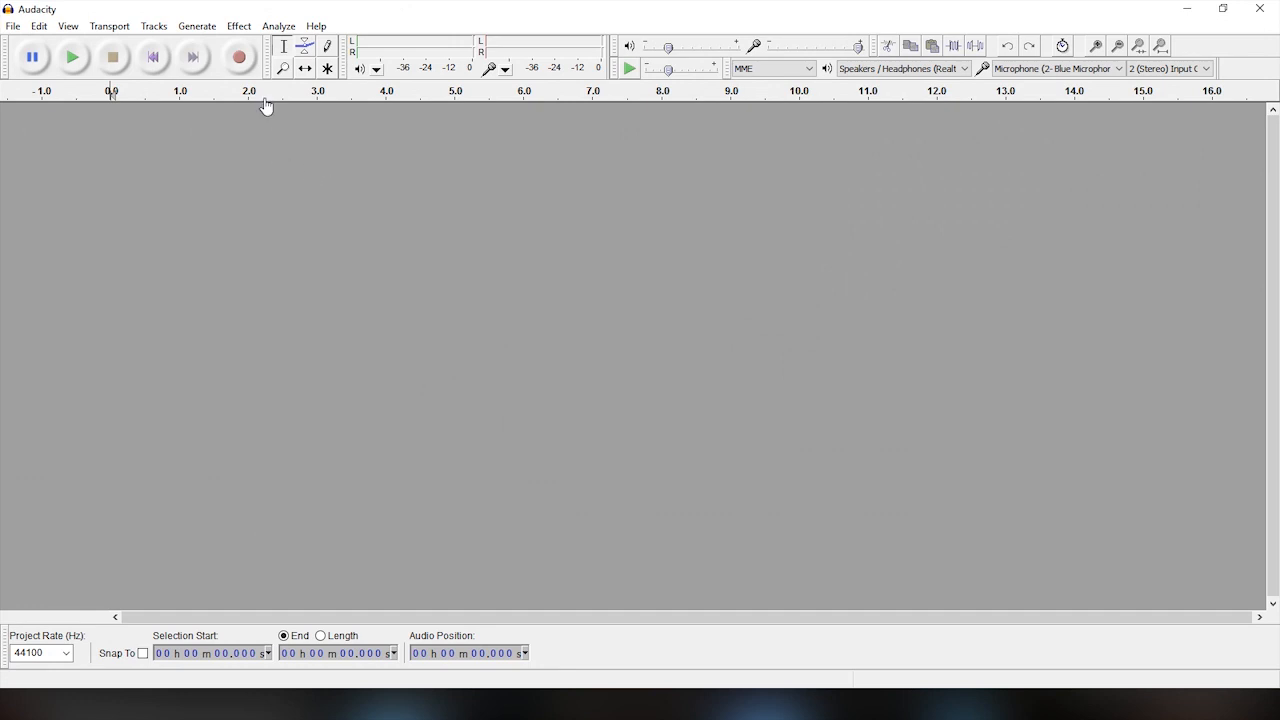
# Record a voice sample of about 16 seconds, ending in silence, and export it to the Desktop as an MP3 named "noisy audio"
pyautogui.click(239, 57)
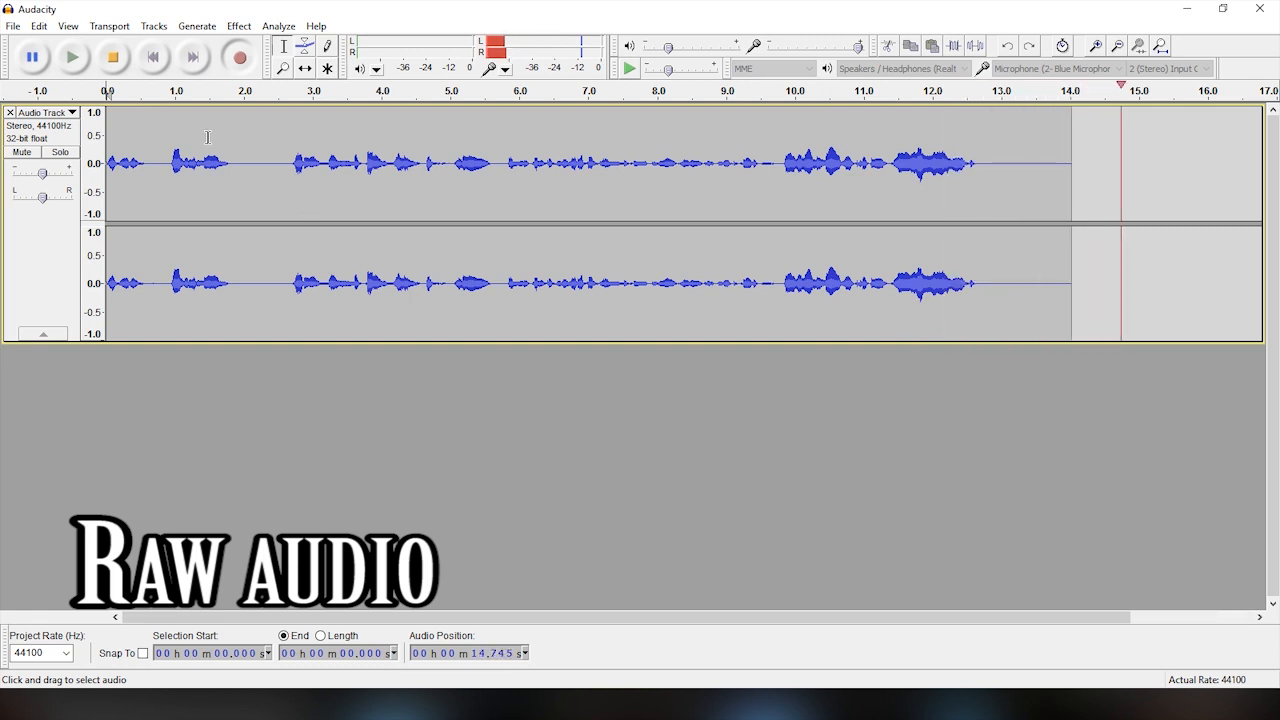
pyautogui.click(113, 62)
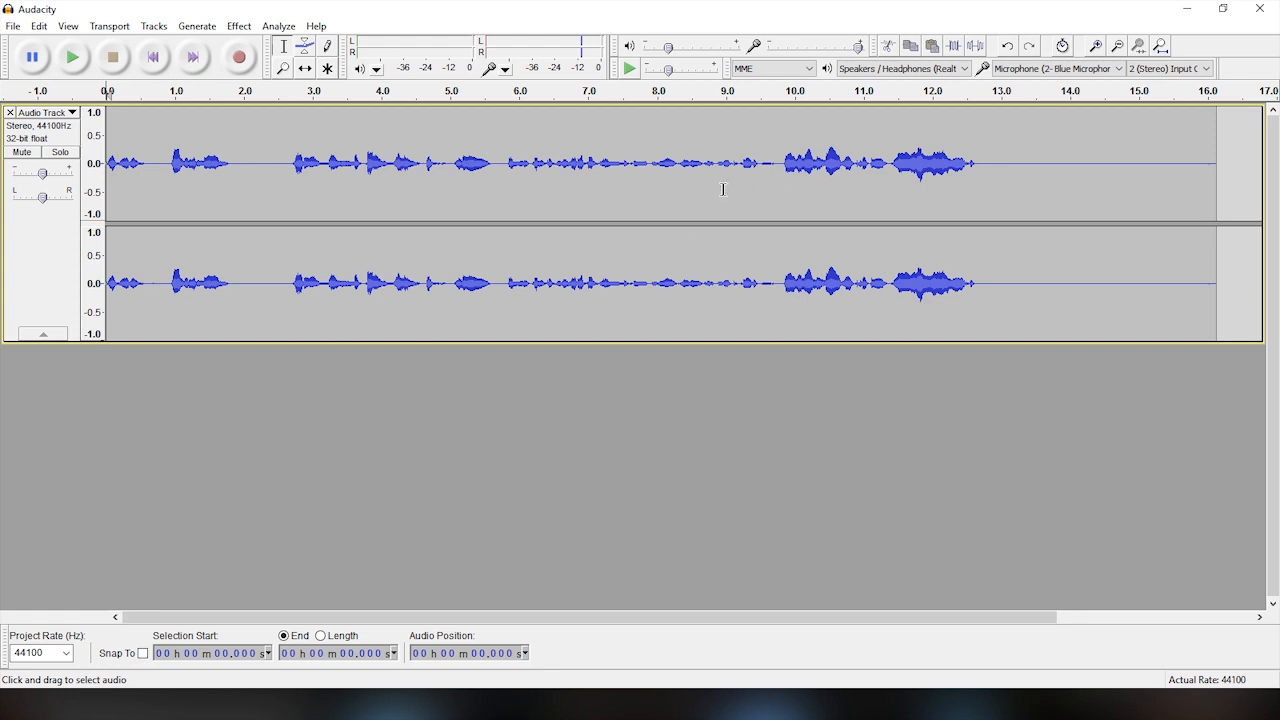
pyautogui.click(13, 27)
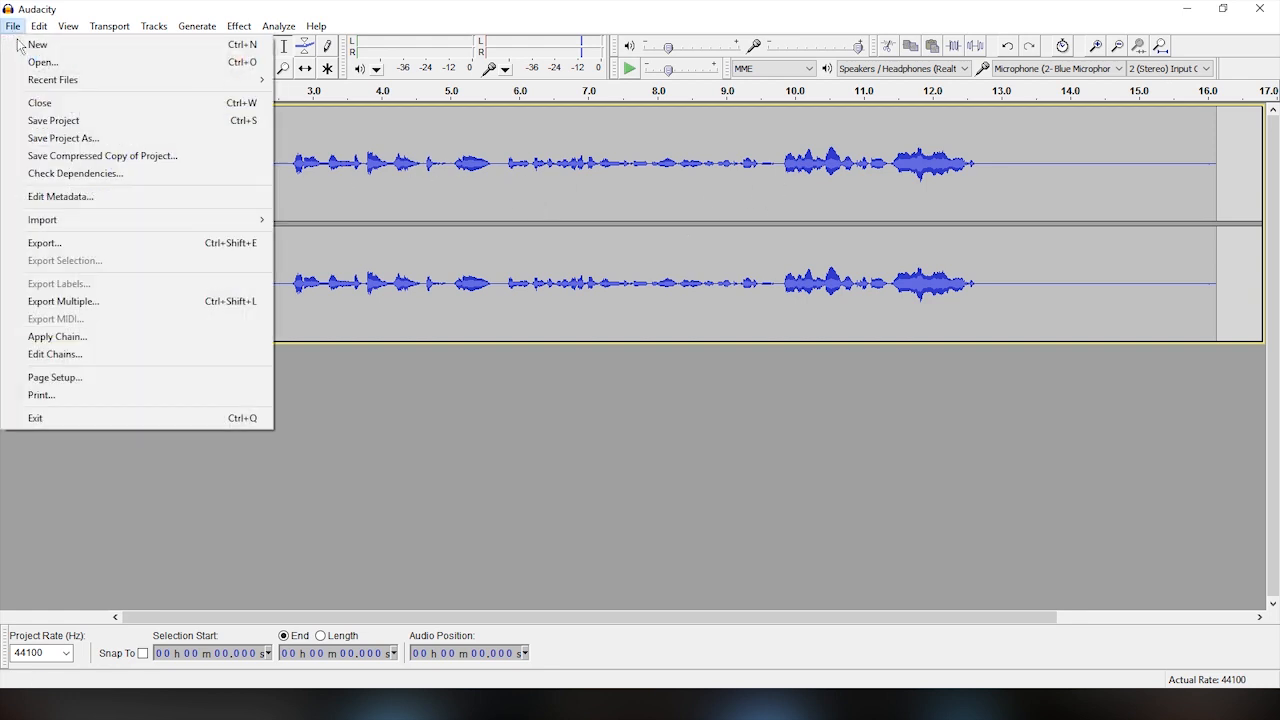
pyautogui.click(90, 243)
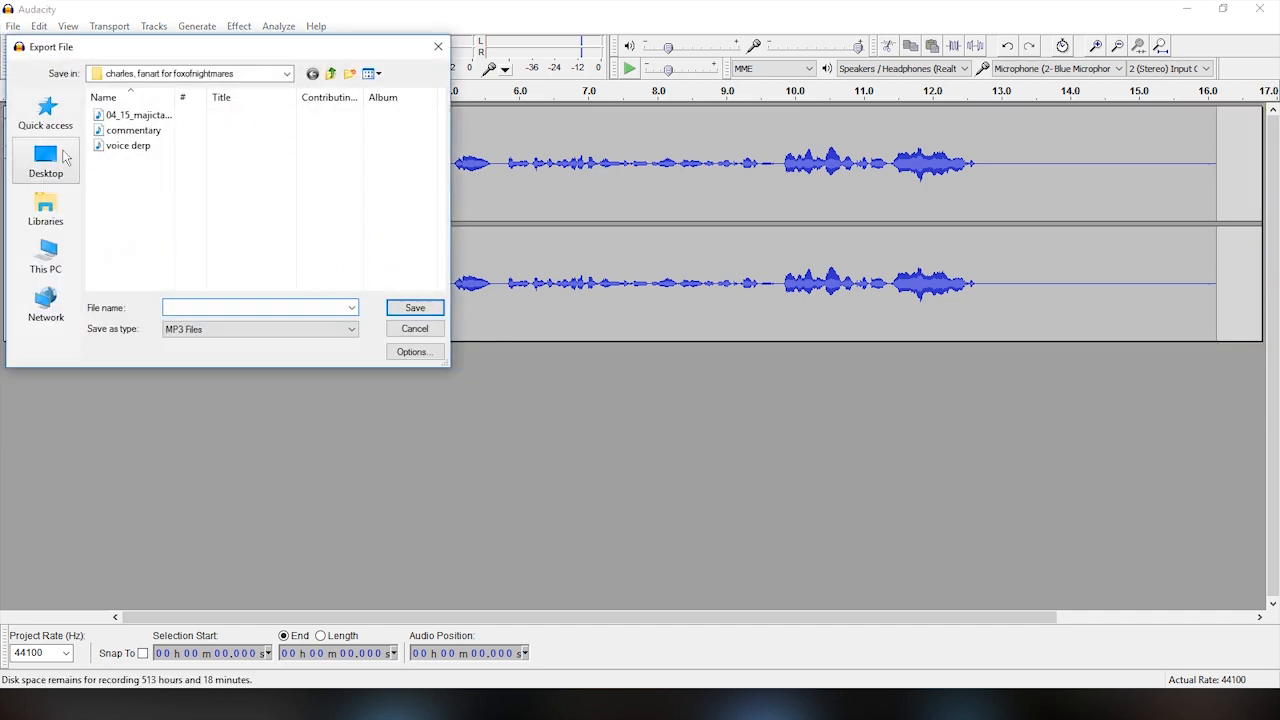
pyautogui.click(46, 160)
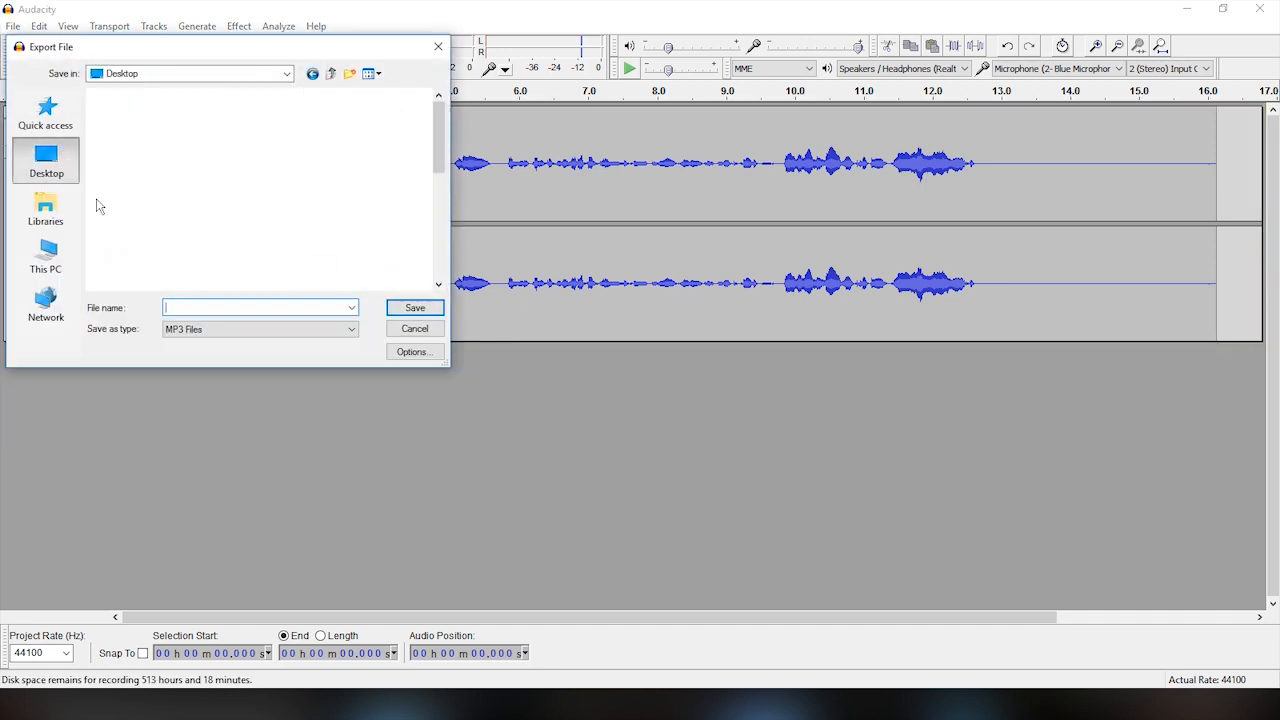
pyautogui.click(217, 306)
pyautogui.write('noisy aud')
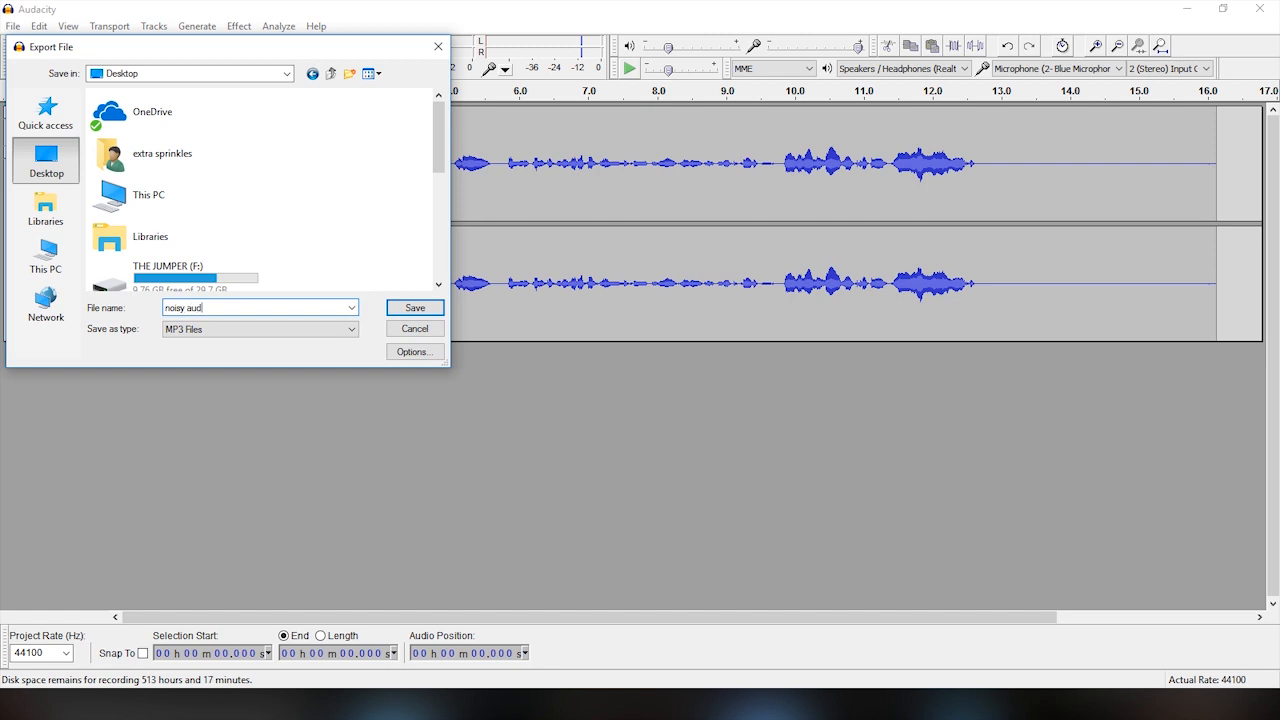
pyautogui.write('io')
pyautogui.press('Return')
pyautogui.click(722, 472)
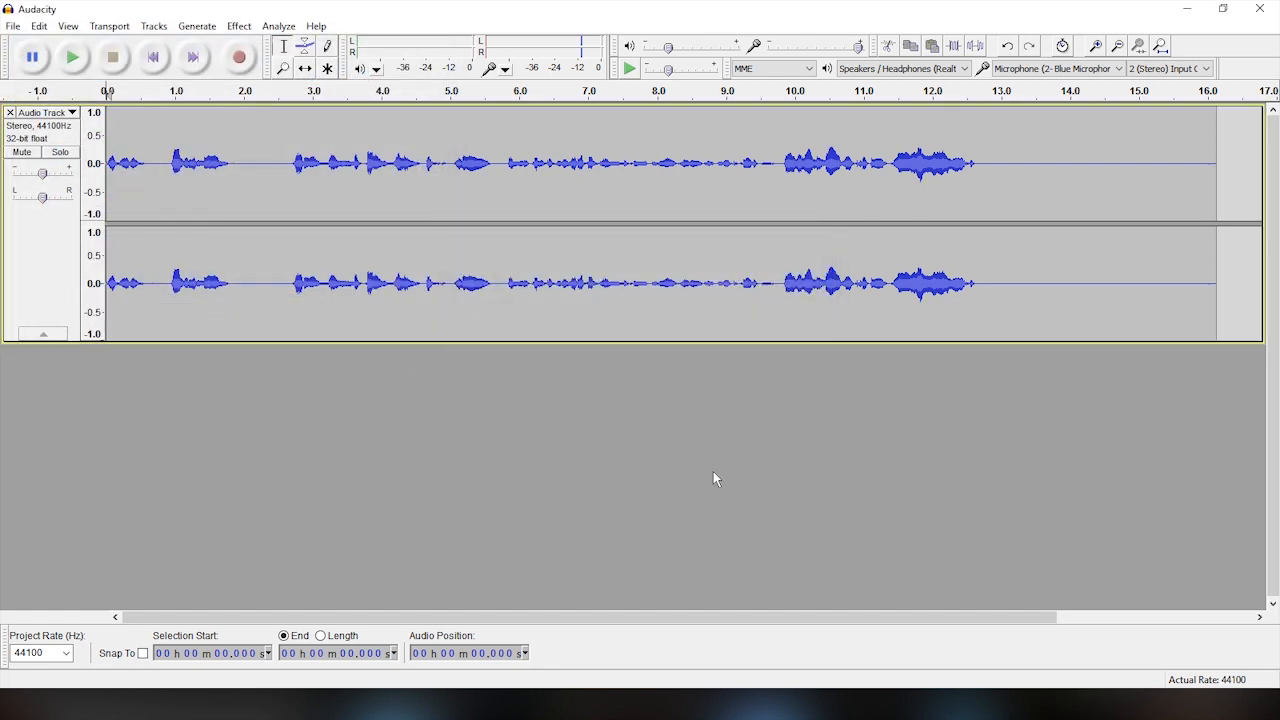
# Capture a Noise Removal profile from the silent stretch of the recording between about 12.8 and 16.0 seconds
pyautogui.moveTo(990, 185); pyautogui.dragTo(1211, 223)
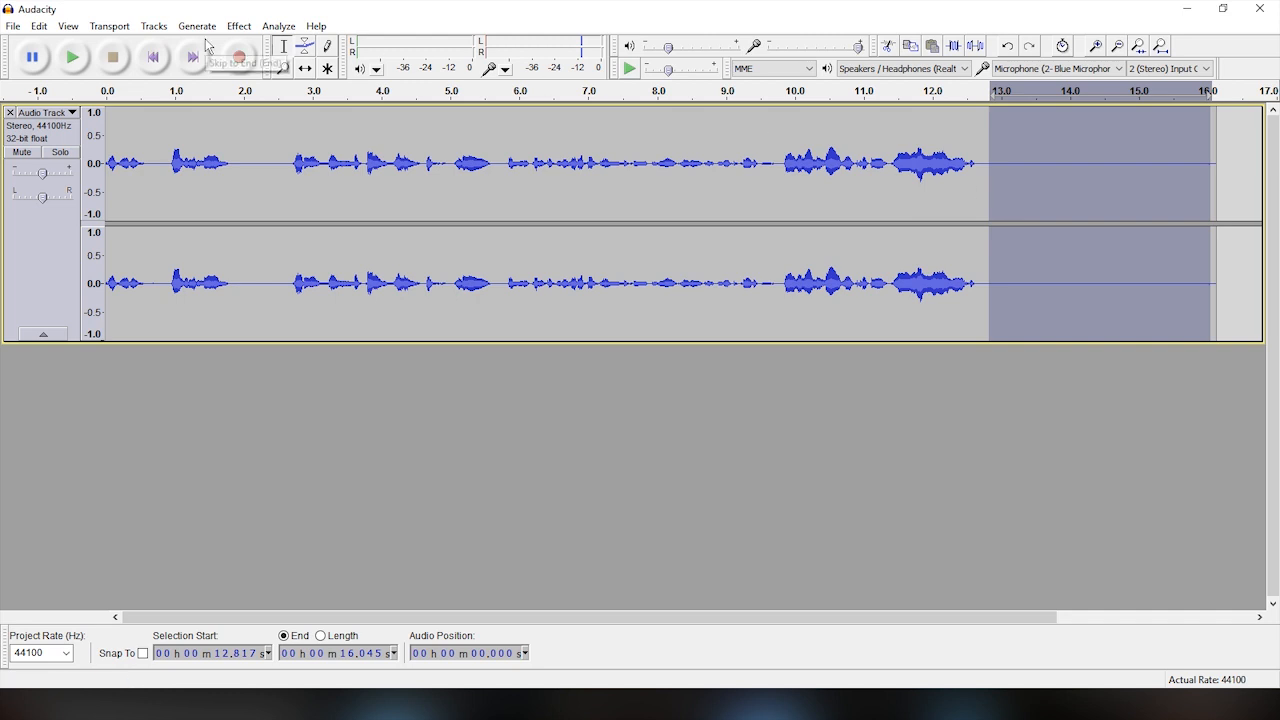
pyautogui.click(239, 26)
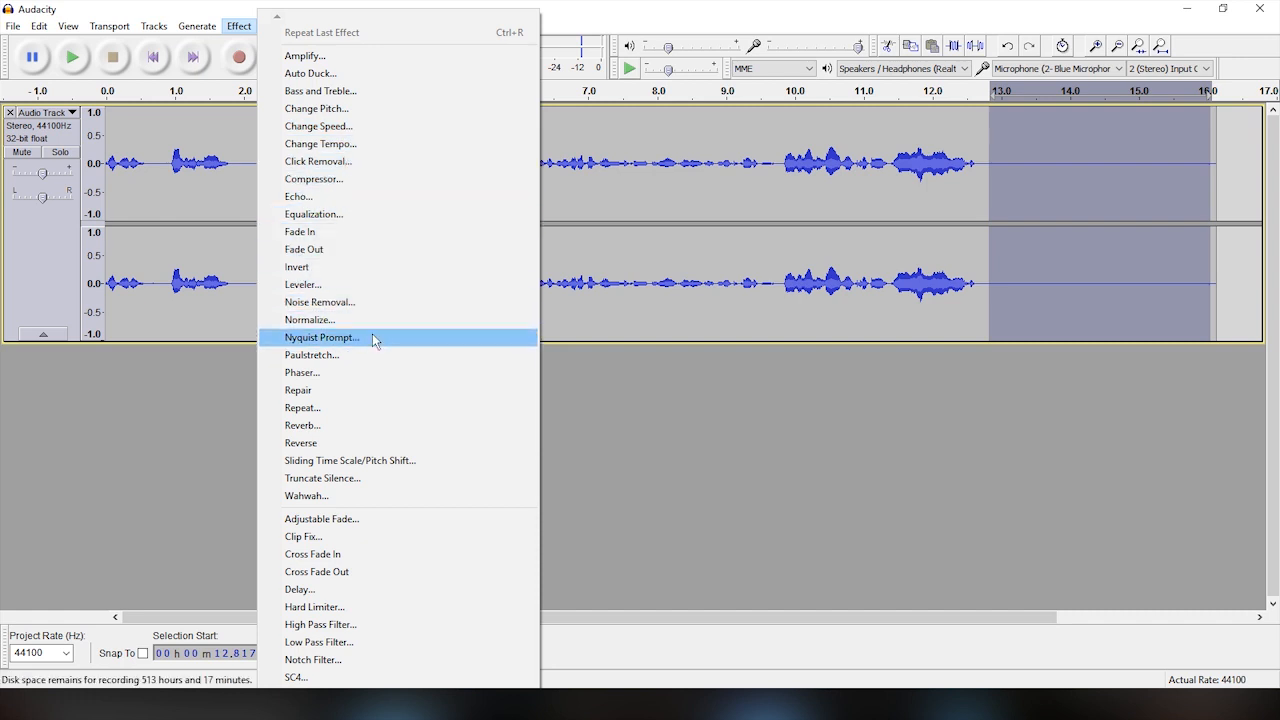
pyautogui.click(345, 302)
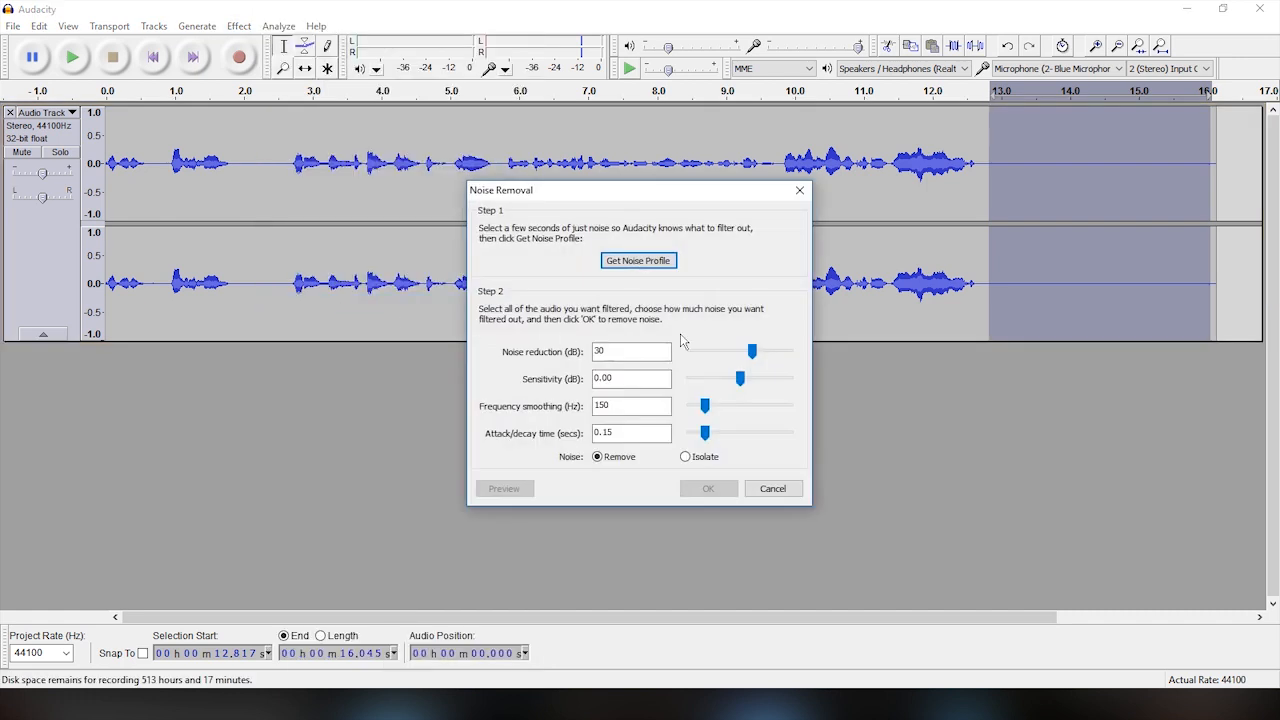
pyautogui.click(645, 262)
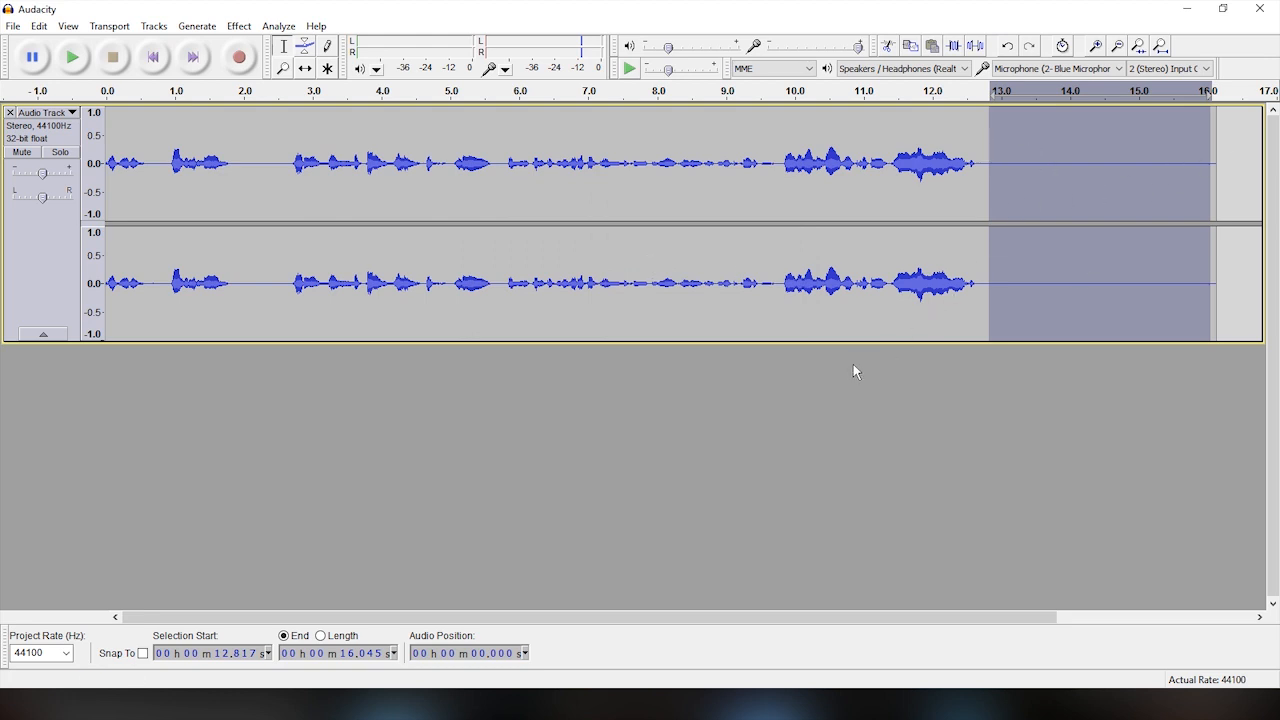
# Apply Noise Removal to the entire voice track with 30 dB noise reduction, 0.00 dB sensitivity and 150 Hz frequency smoothing
pyautogui.click(712, 443)
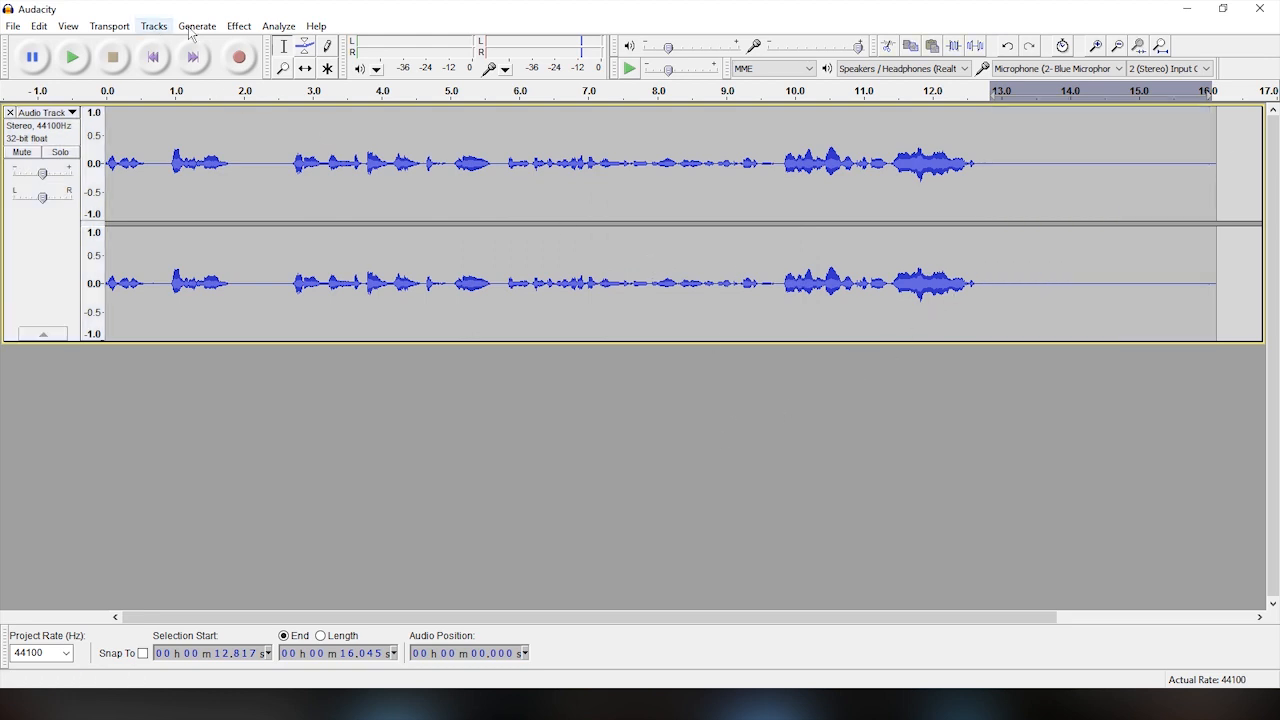
pyautogui.click(239, 26)
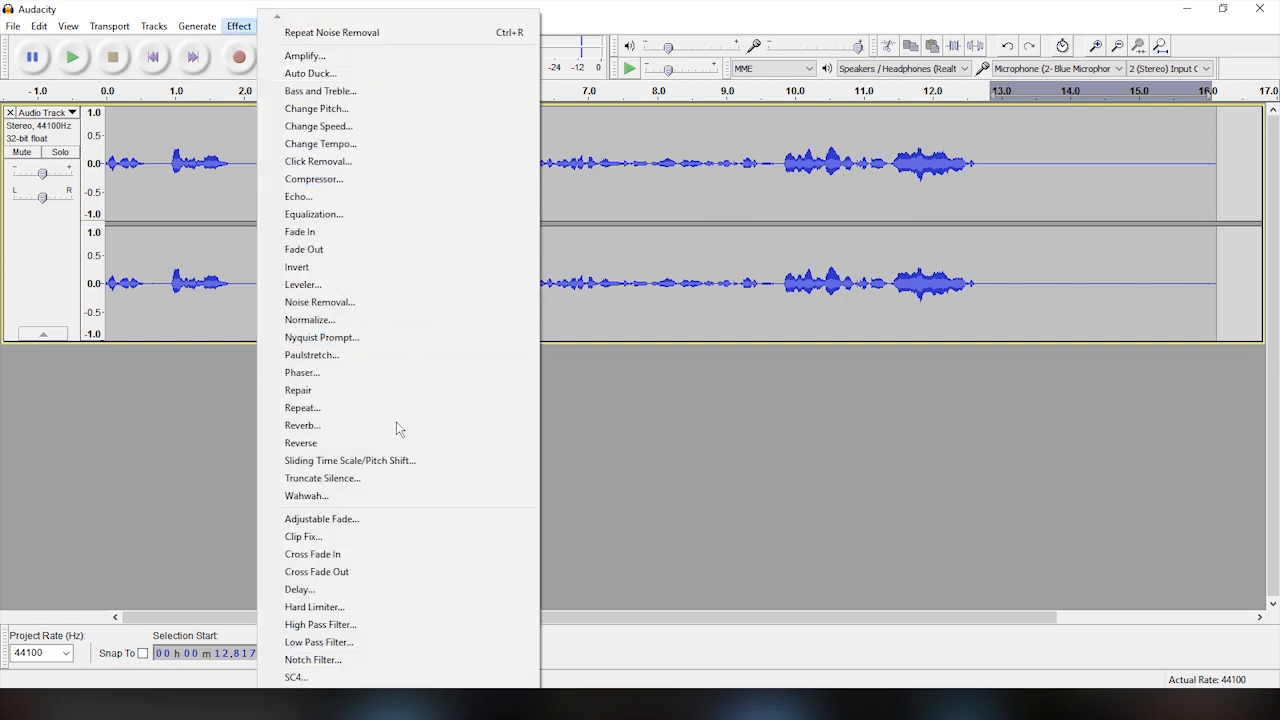
pyautogui.click(359, 306)
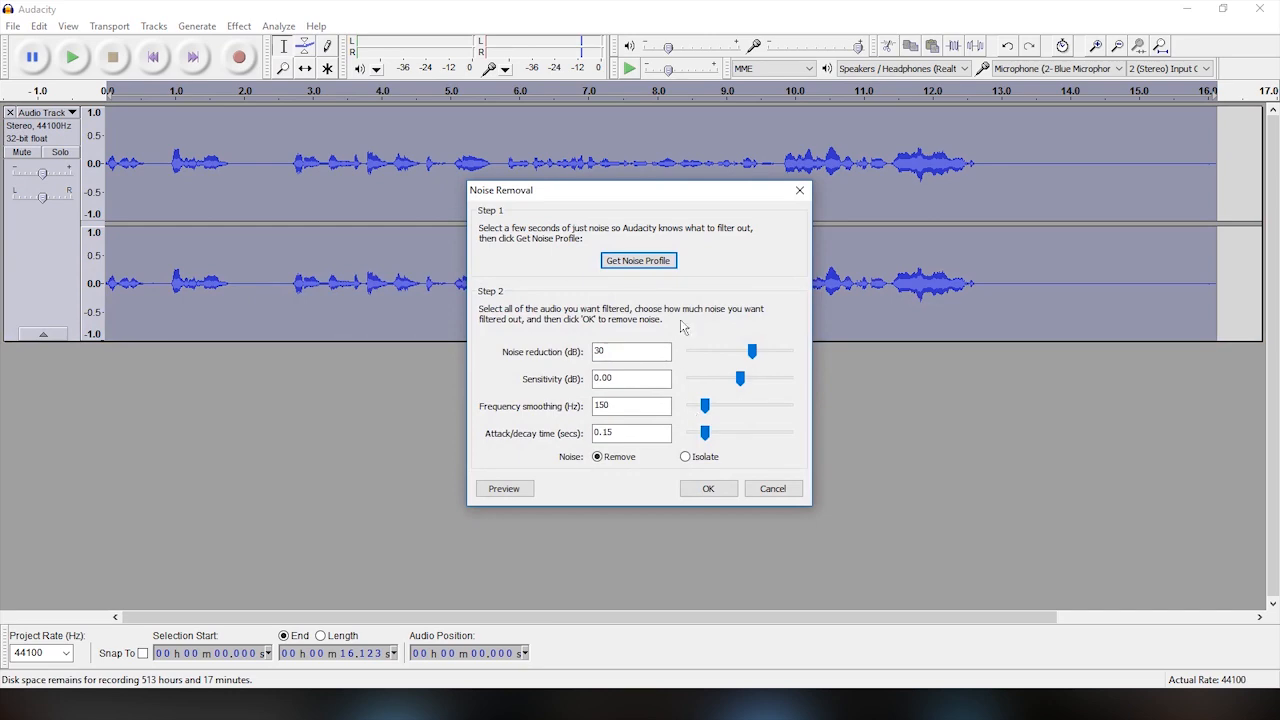
pyautogui.click(704, 489)
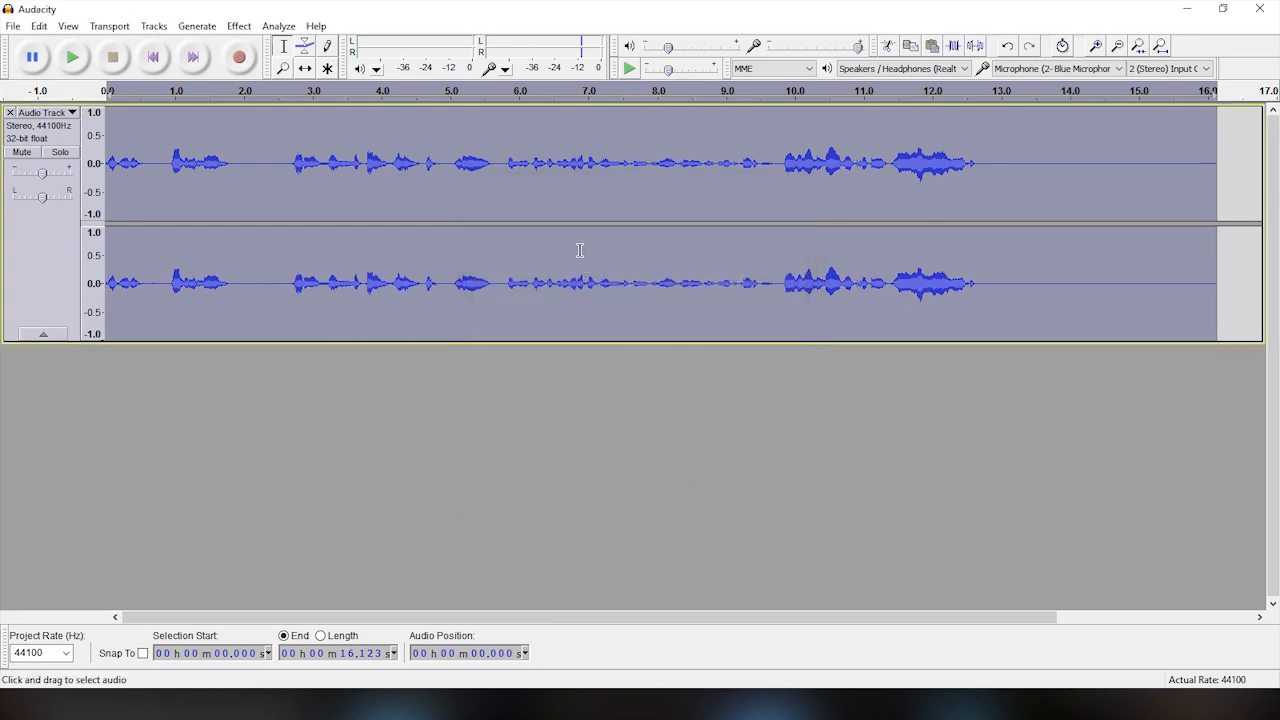
# Export the noise-reduced recording to the Desktop as a separate MP3 file, leaving the metadata tags empty
pyautogui.click(14, 26)
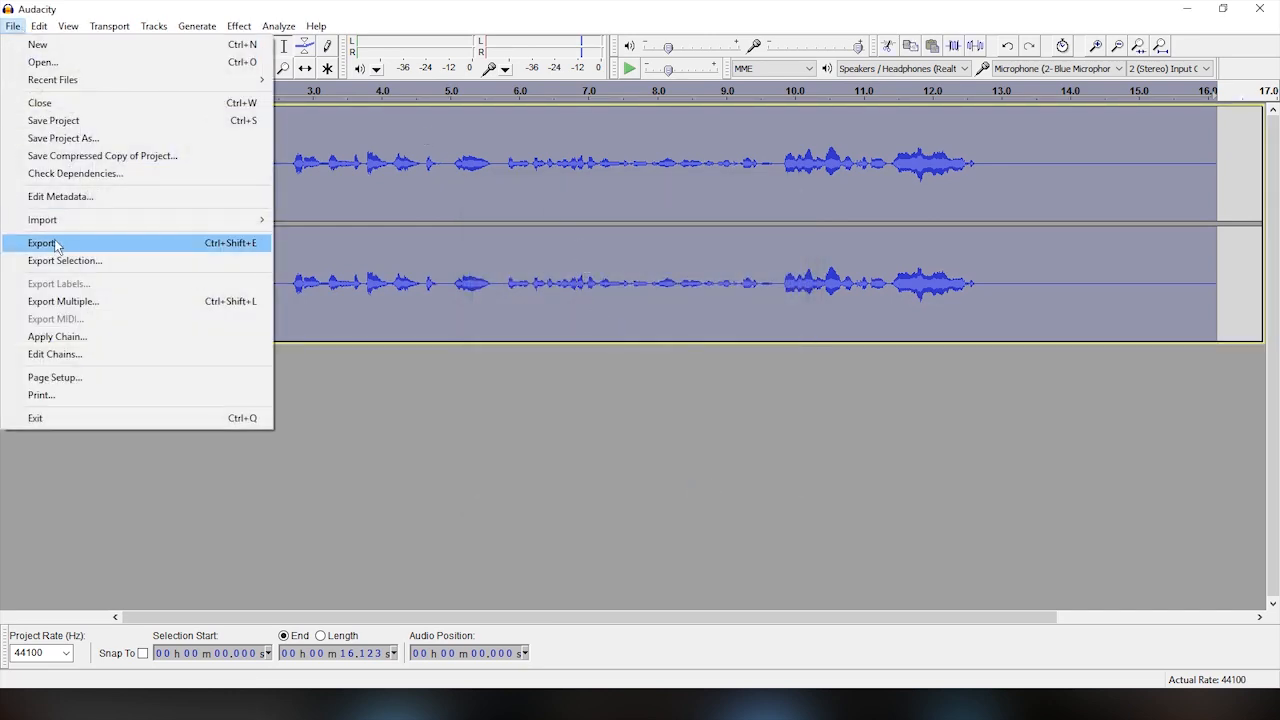
pyautogui.click(57, 246)
pyautogui.click(50, 165)
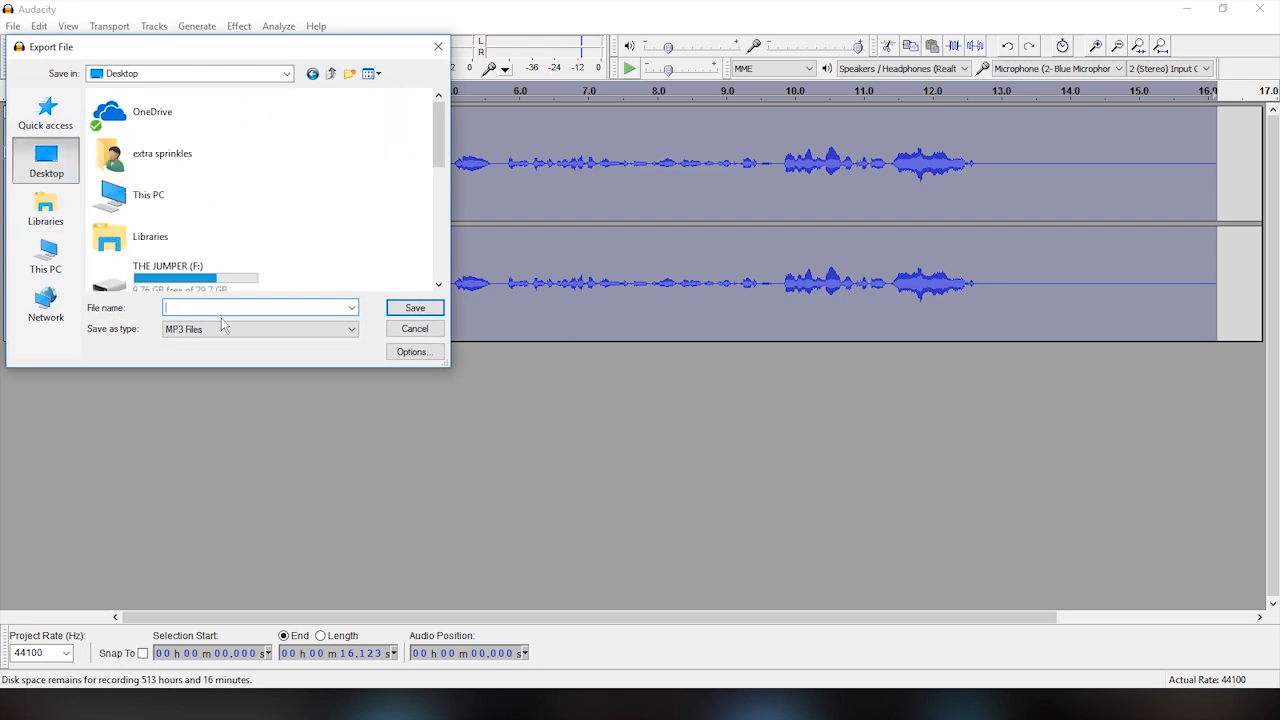
pyautogui.write('nic')
pyautogui.press('Return')
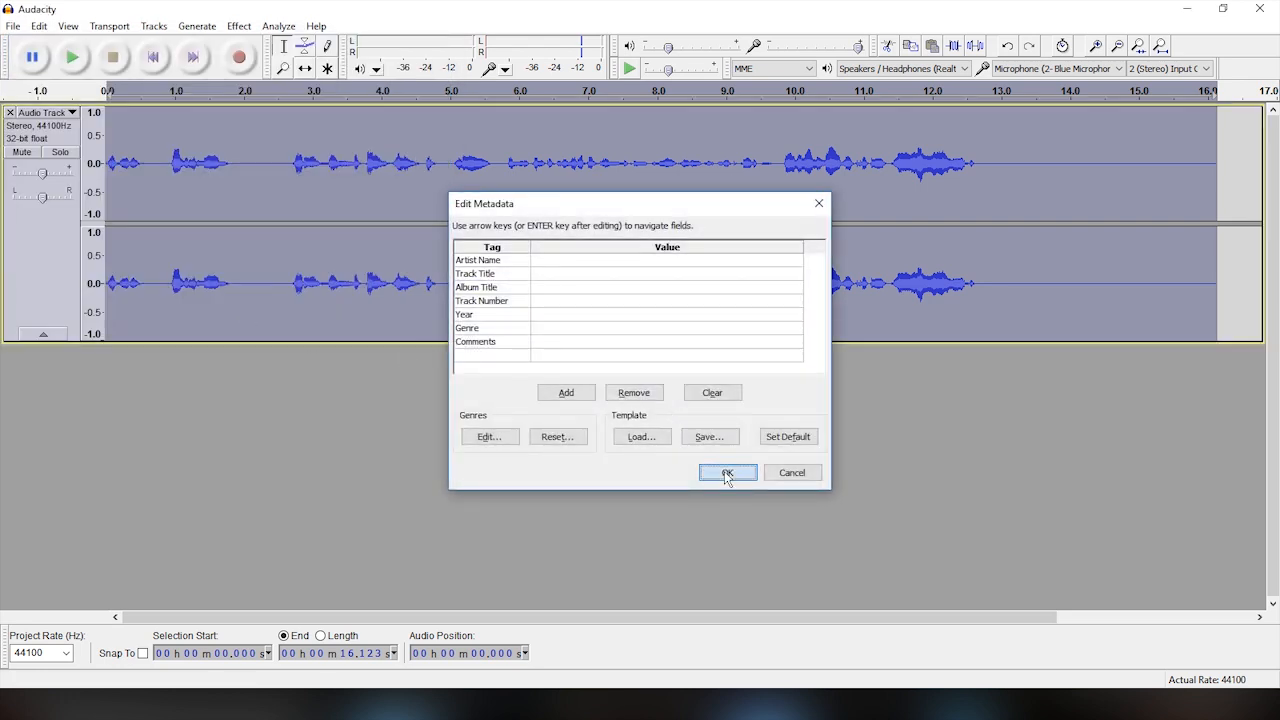
pyautogui.click(728, 472)
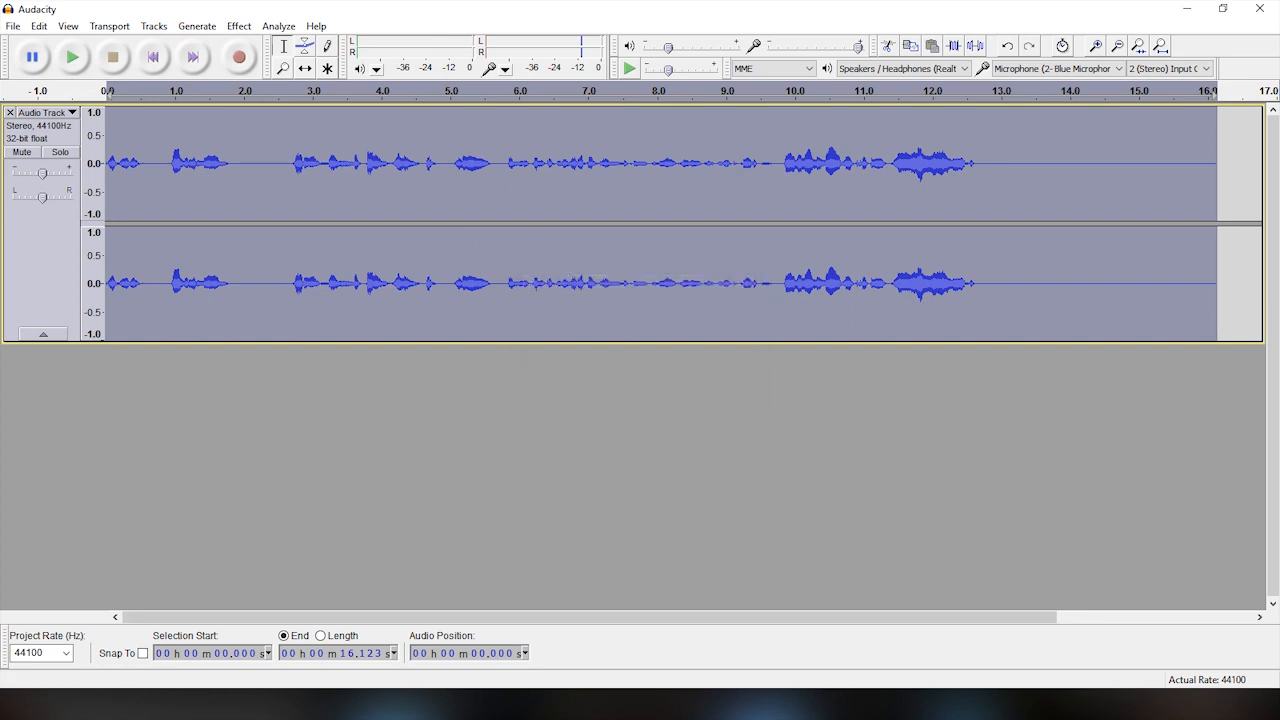
# Switch to Adobe Premiere Pro and place commentary.mp3 on the audio track beneath Nested Sequence 14, aligned with the clip's start
pyautogui.moveTo(868, 712)
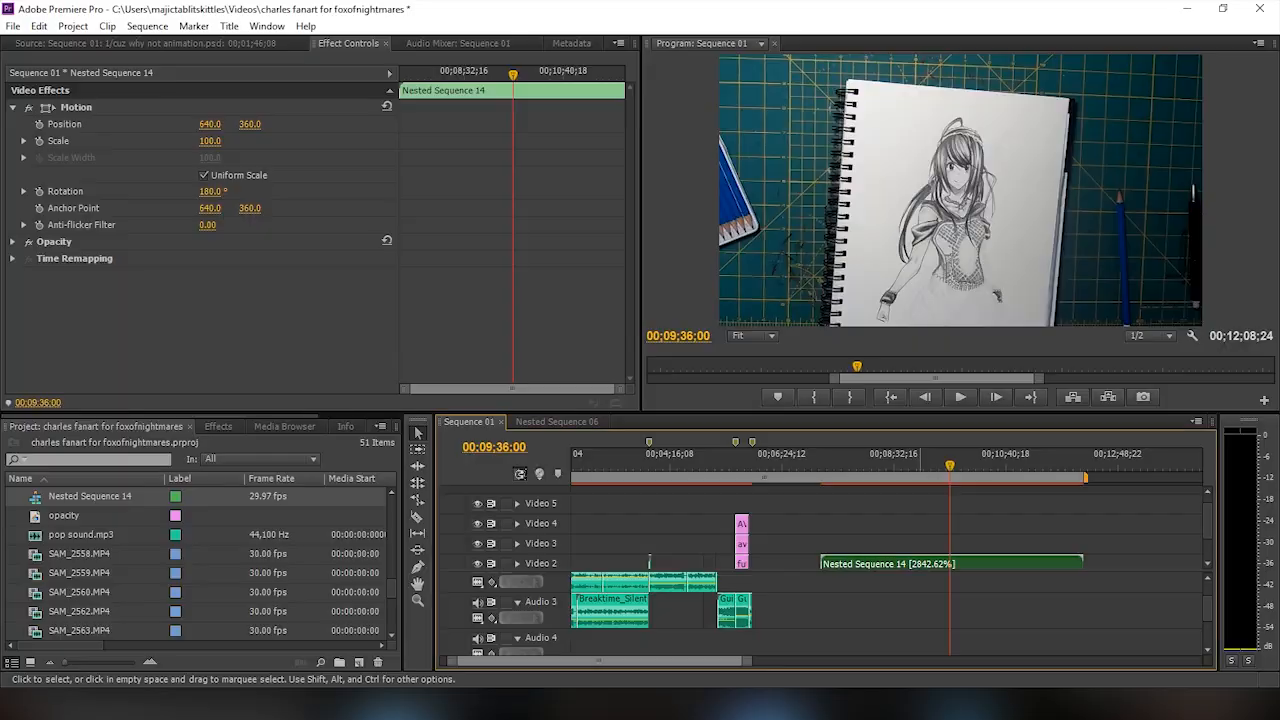
pyautogui.scroll(-4, 115, 558)
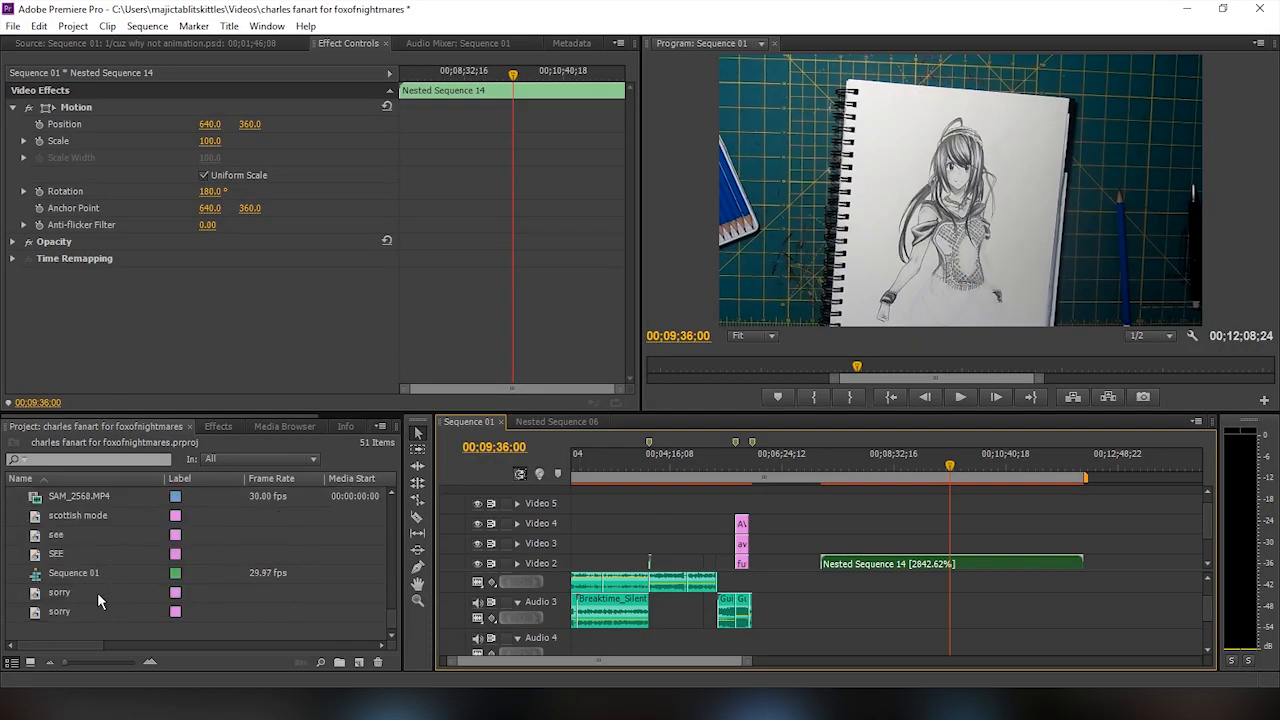
pyautogui.scroll(5, 138, 548)
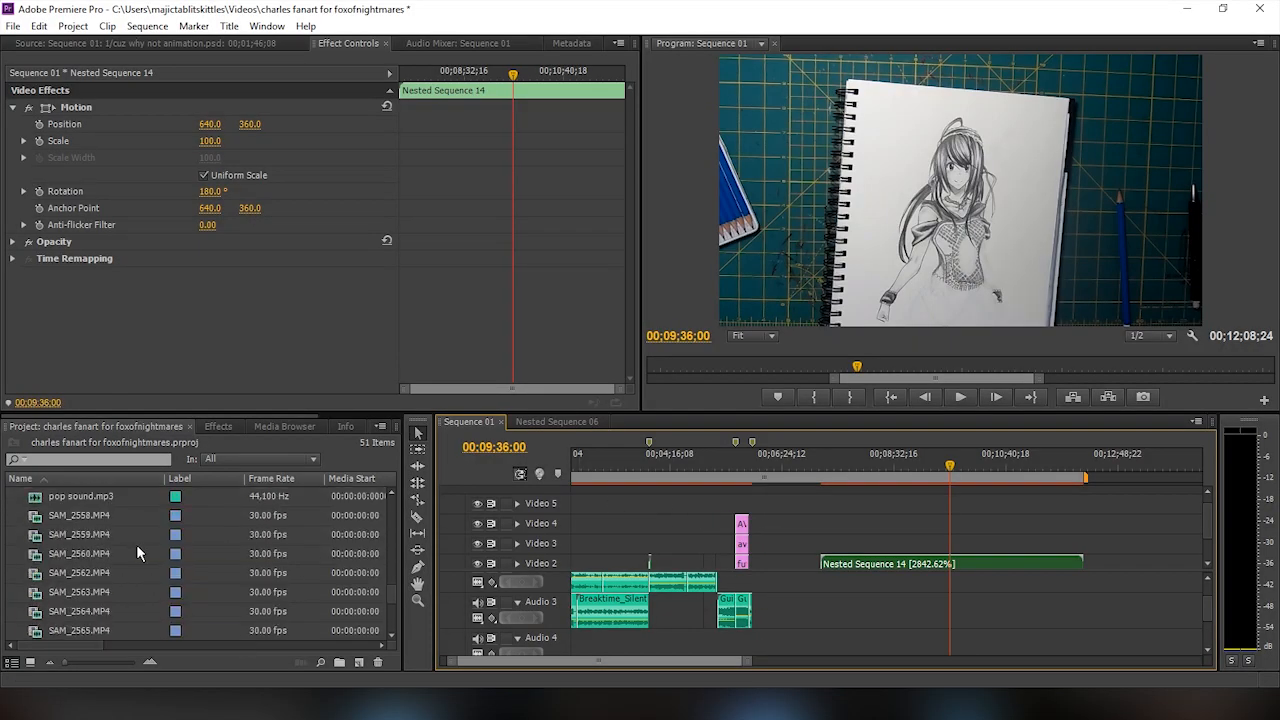
pyautogui.scroll(4, 113, 560)
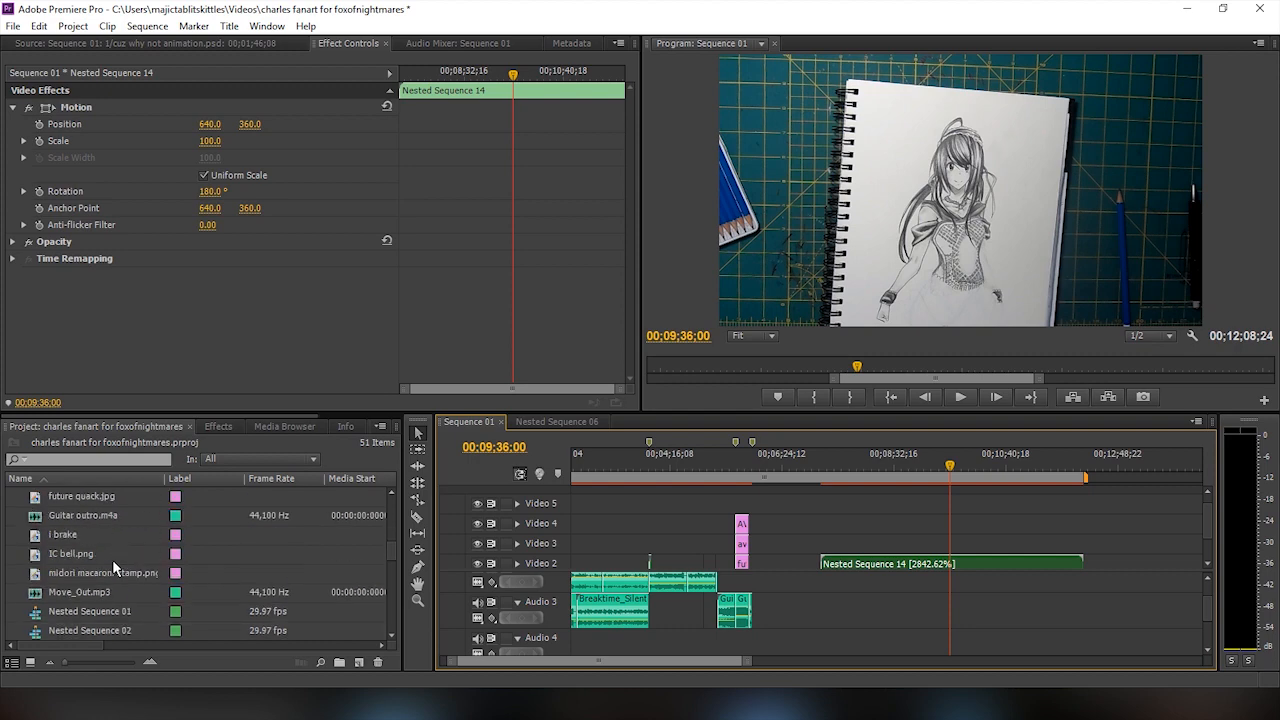
pyautogui.scroll(3, 149, 582)
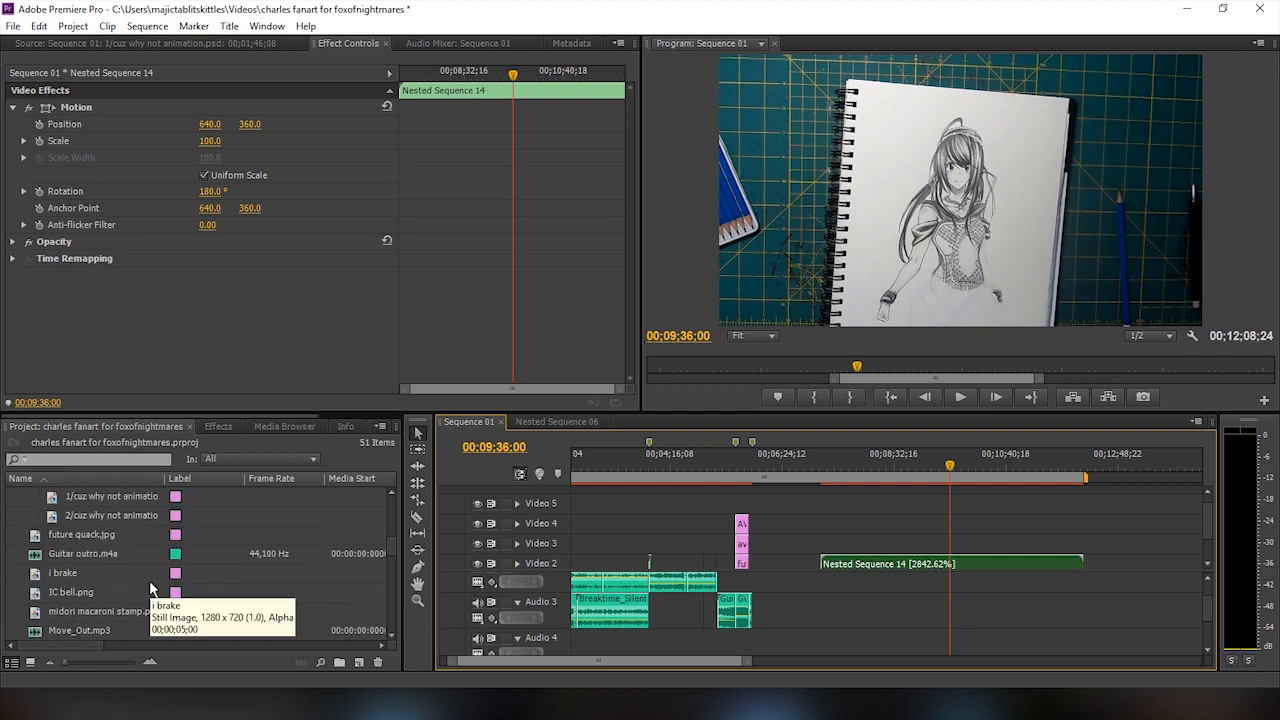
pyautogui.moveTo(35, 537); pyautogui.dragTo(832, 585)
# Play and step frame by frame through the time-lapse around 00;08;46 to check the commentary against the footage
pyautogui.moveTo(955, 468)
pyautogui.mouseDown()
pyautogui.moveTo(905, 482)
pyautogui.moveTo(960, 482)
pyautogui.moveTo(886, 488)
pyautogui.moveTo(906, 485)
pyautogui.mouseUp()
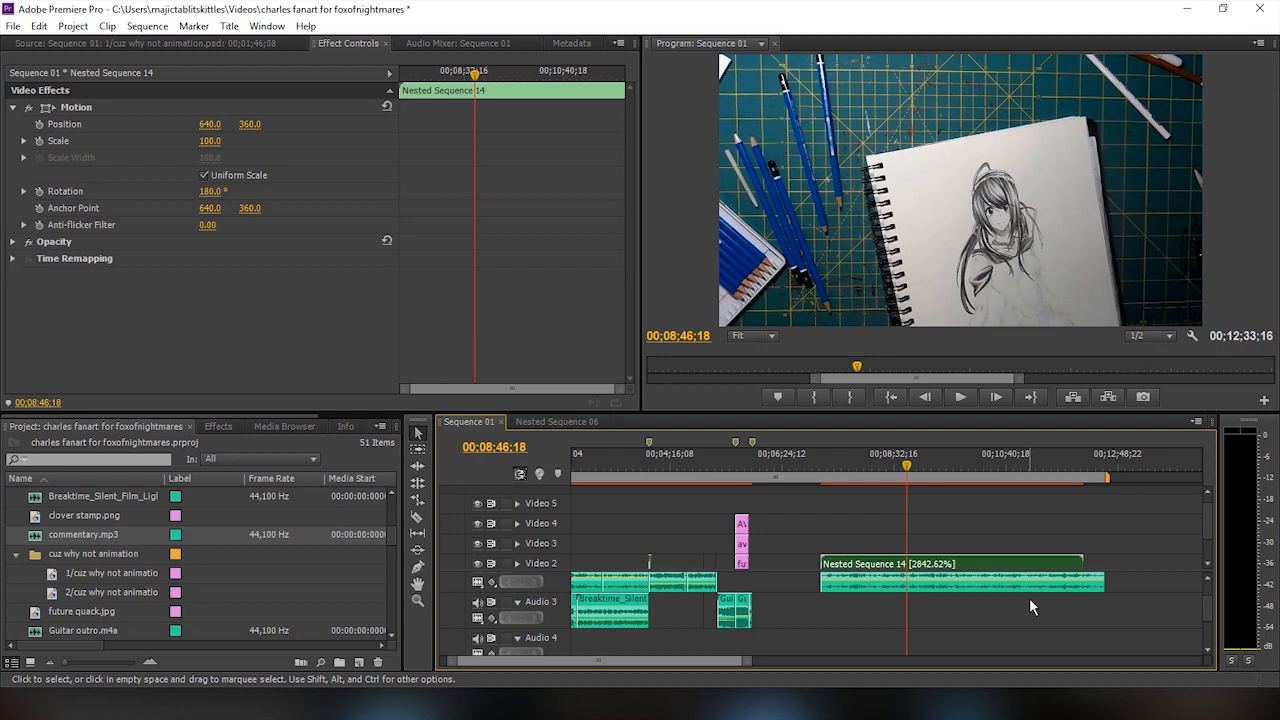
pyautogui.press('space')
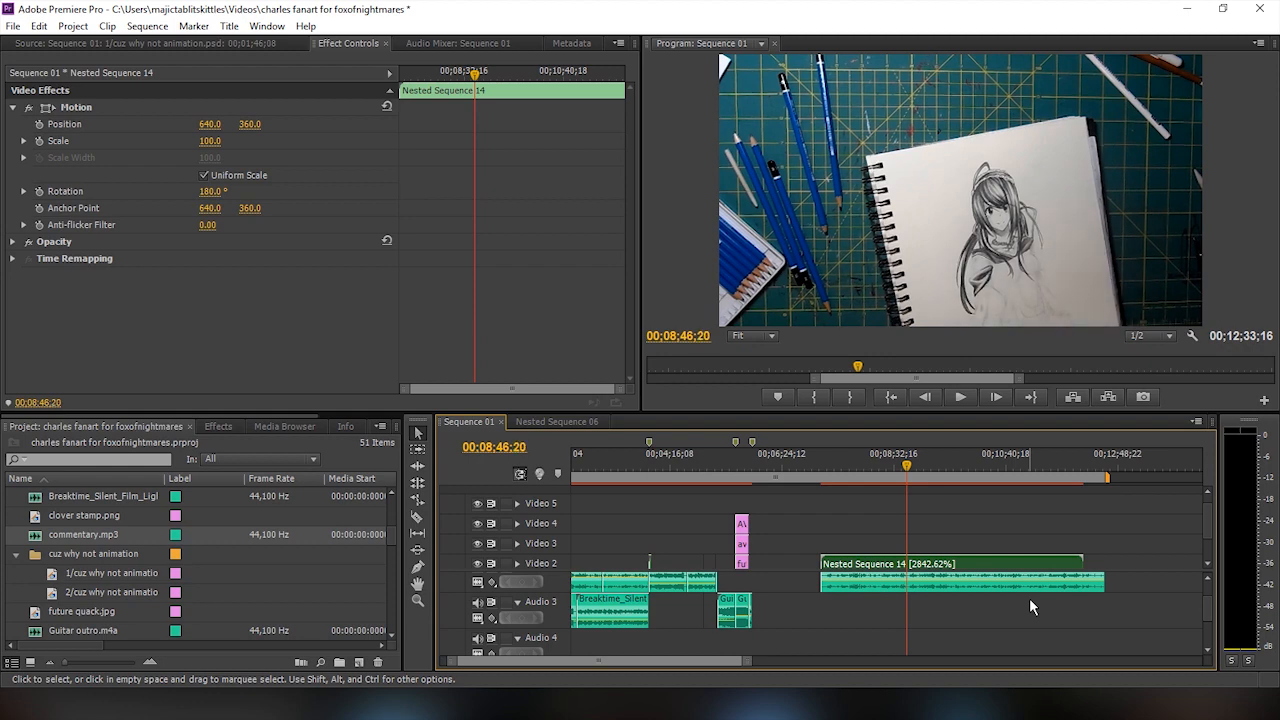
pyautogui.press('space')
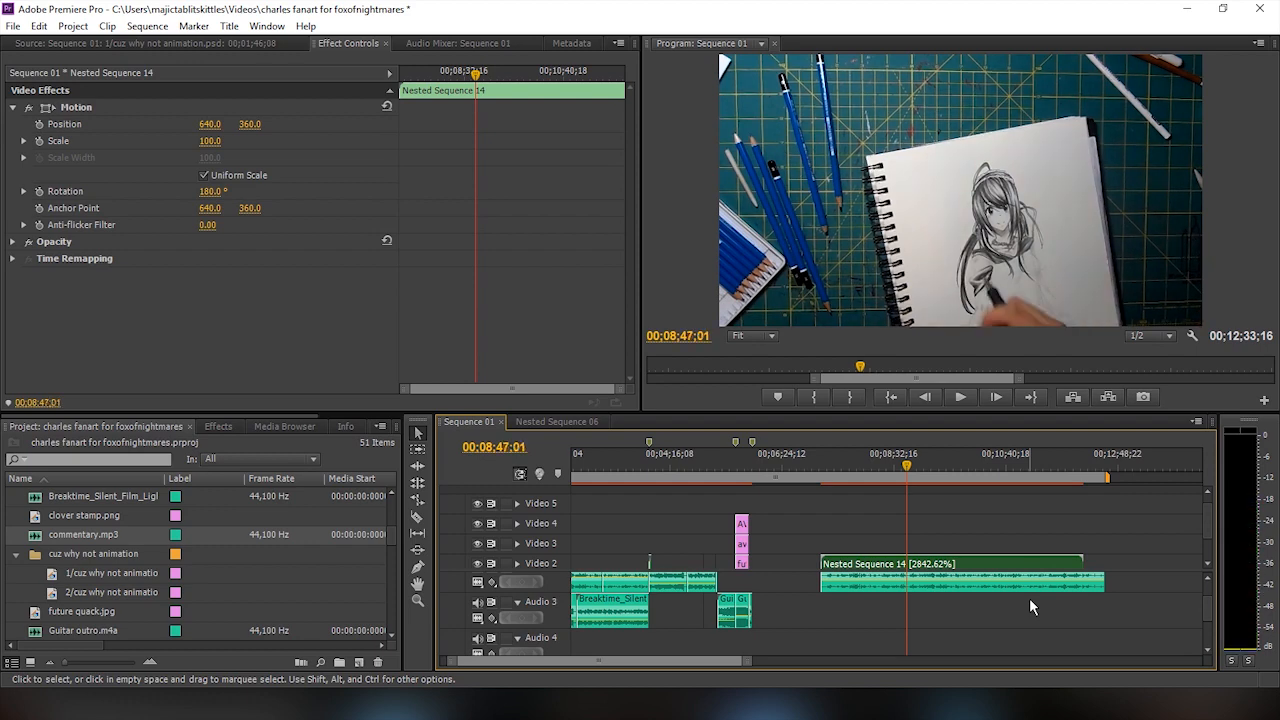
pyautogui.press('Left')
pyautogui.press('Left')
pyautogui.press('Left')
pyautogui.press('Left')
pyautogui.press('Left')
pyautogui.press('Left')
pyautogui.press('Left')
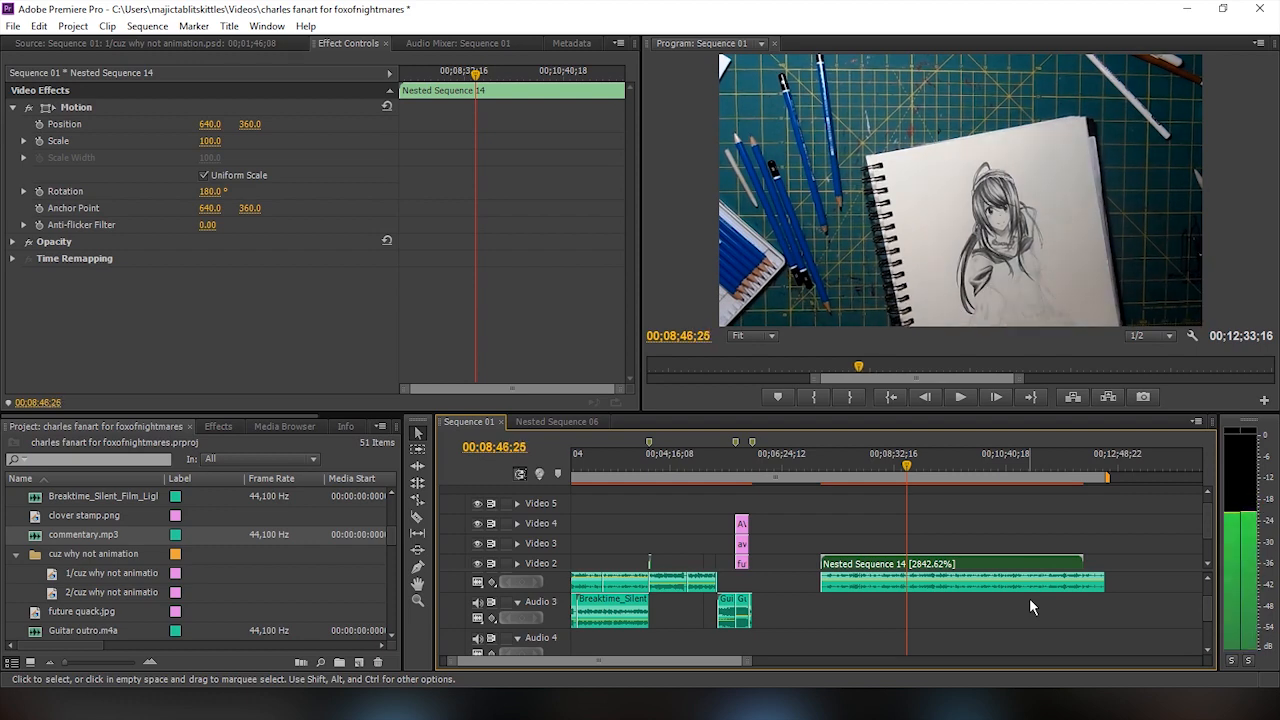
pyautogui.press('Right')
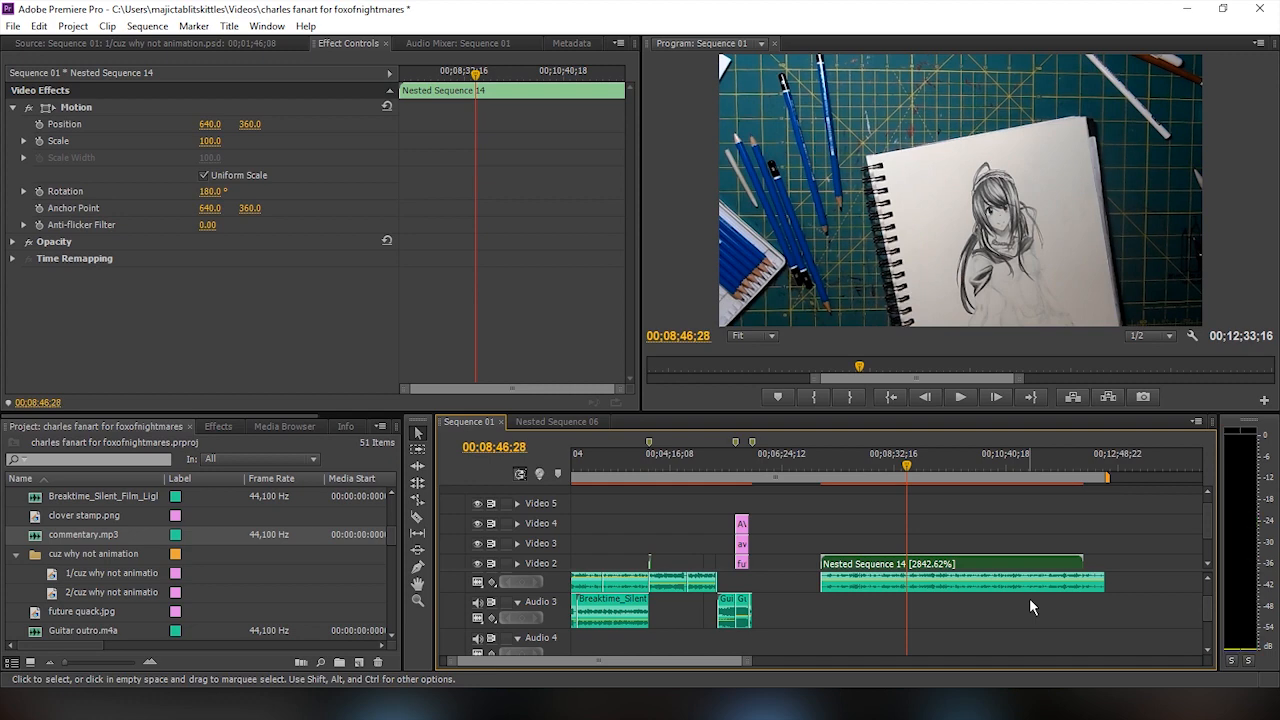
pyautogui.press('space')
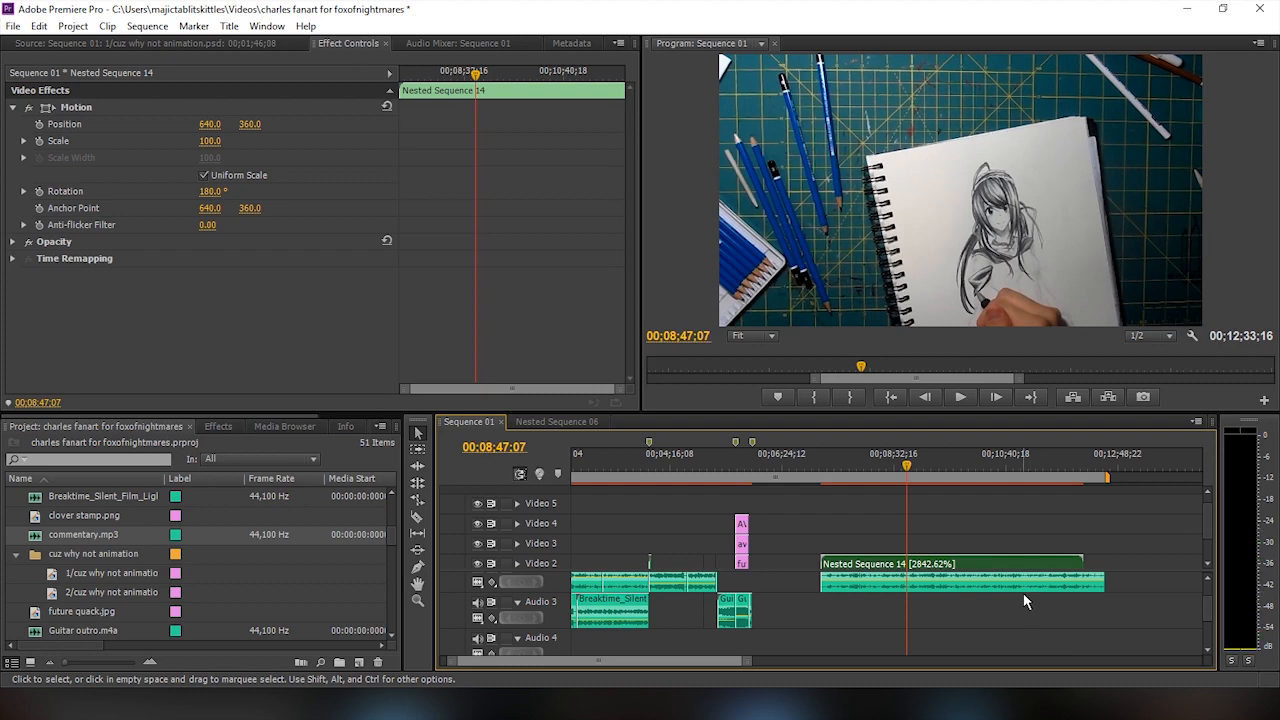
pyautogui.moveTo(910, 466)
pyautogui.mouseDown()
pyautogui.moveTo(943, 470)
pyautogui.moveTo(907, 482)
pyautogui.mouseUp()
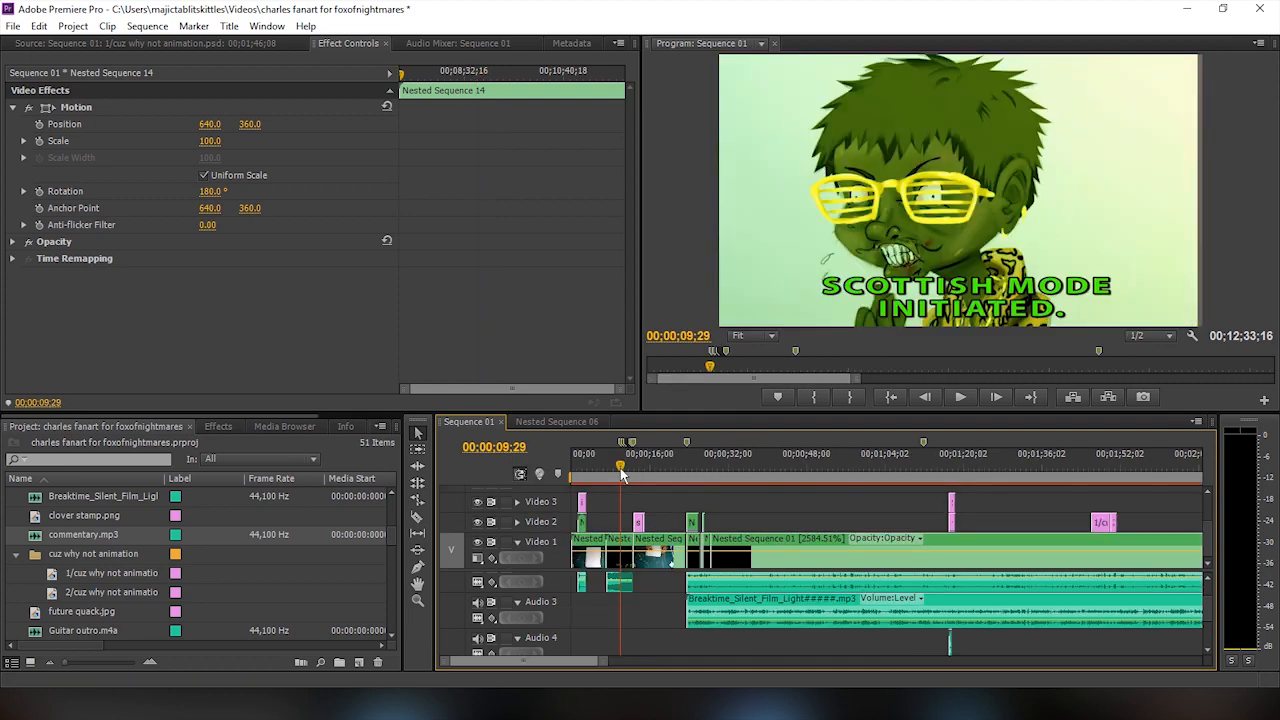
# Play the sequence's intro from about 00;00;07;05 to 00;00;12;18, and return the playhead to about 00;00;10;23
pyautogui.moveTo(620, 468); pyautogui.dragTo(606, 469)
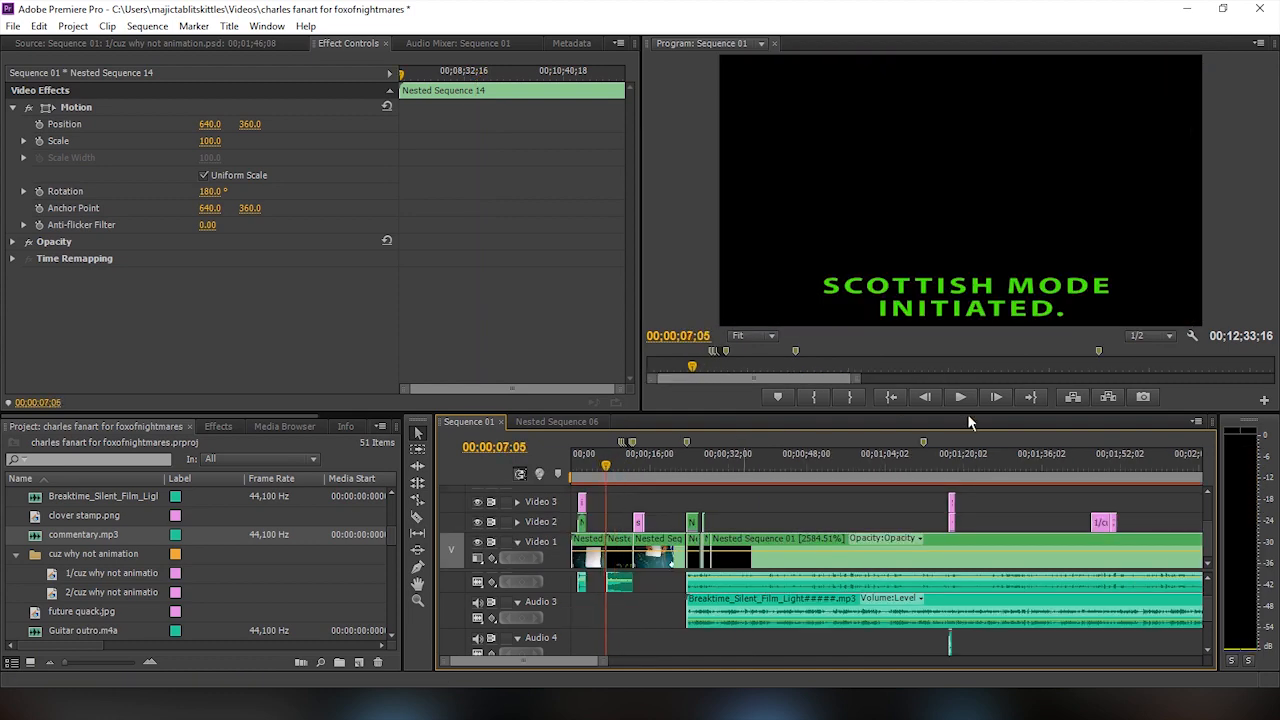
pyautogui.click(955, 399)
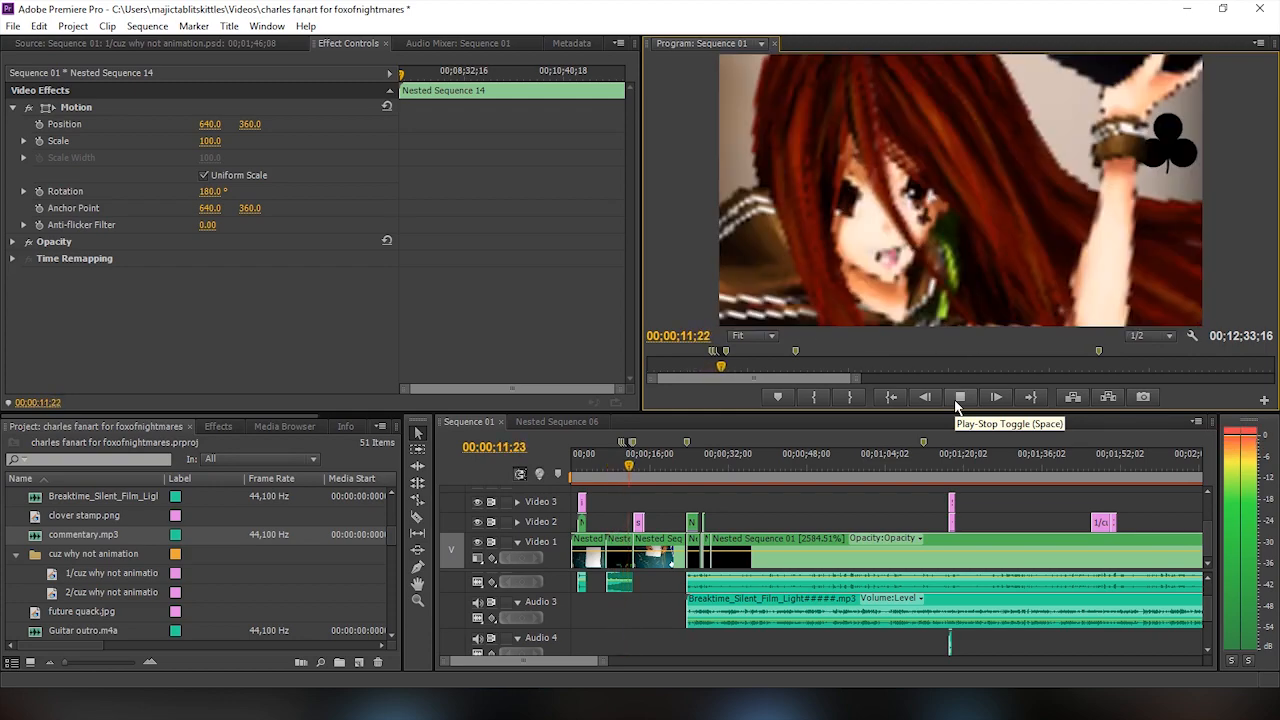
pyautogui.click(954, 399)
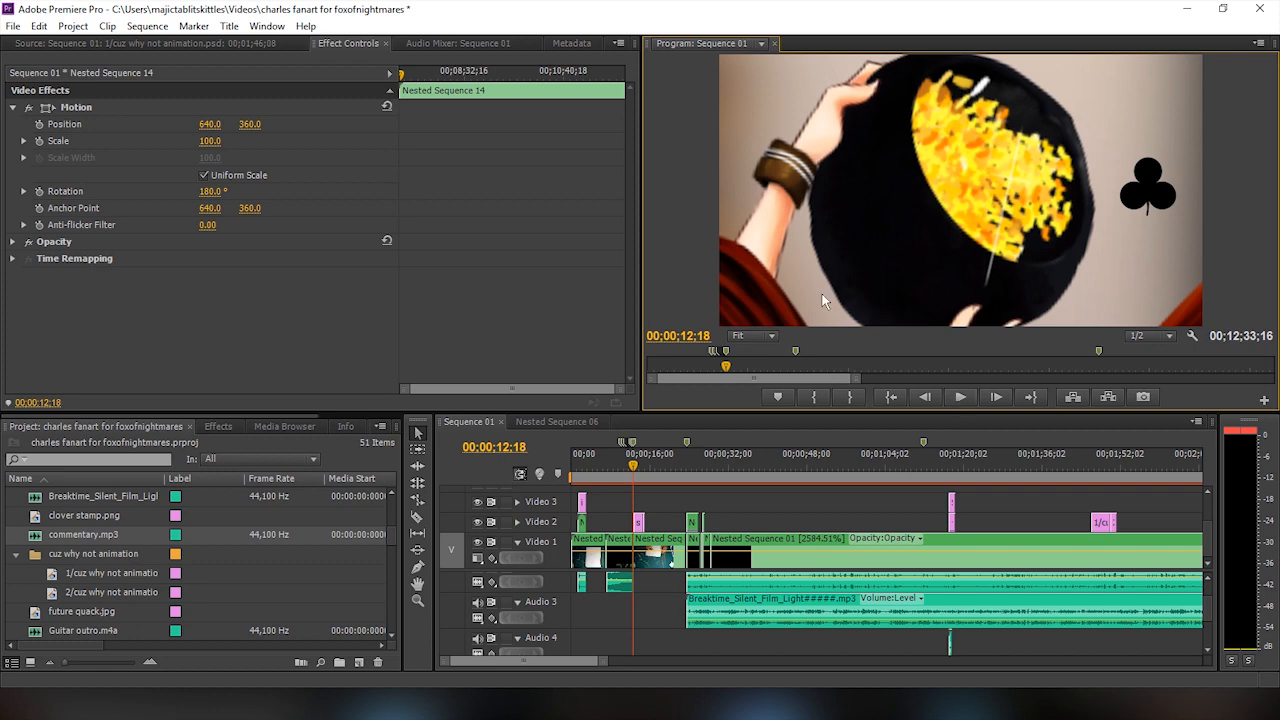
pyautogui.click(630, 470)
pyautogui.moveTo(630, 472); pyautogui.dragTo(623, 470)
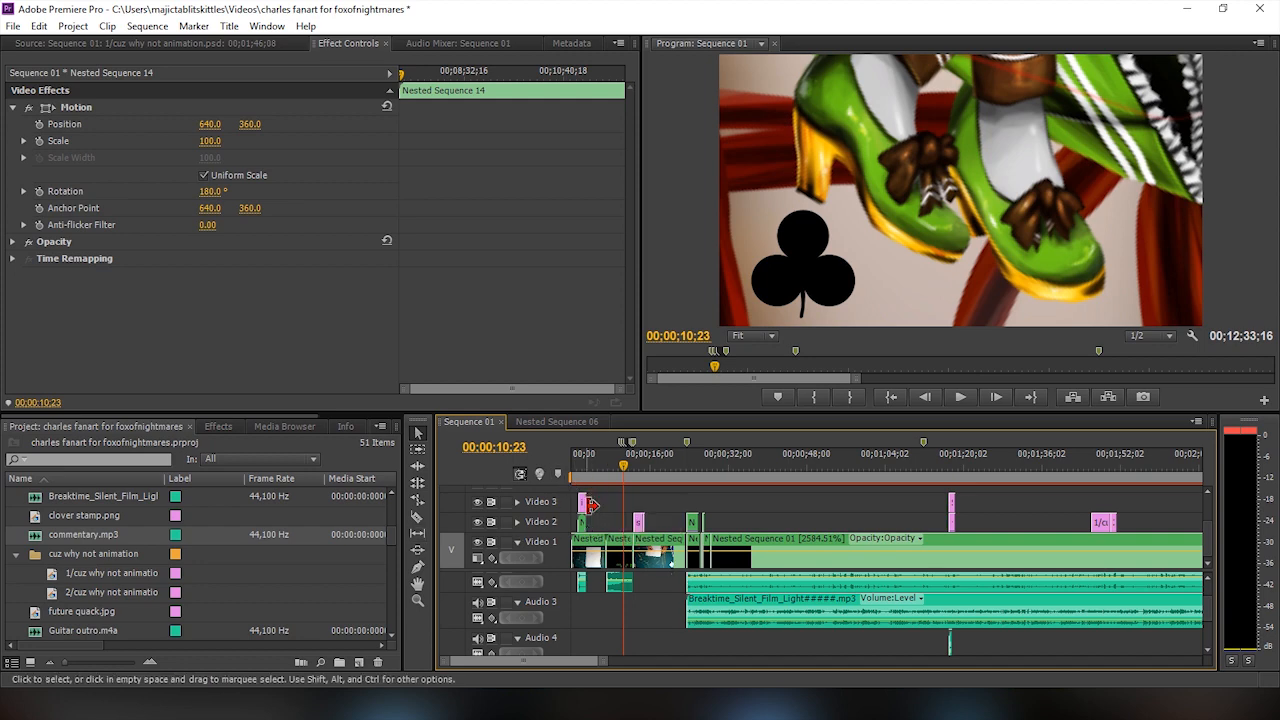
# Play Sequence 01 from its start to 00;00;01;27 to review the opening and its corner overlay
pyautogui.click(899, 396)
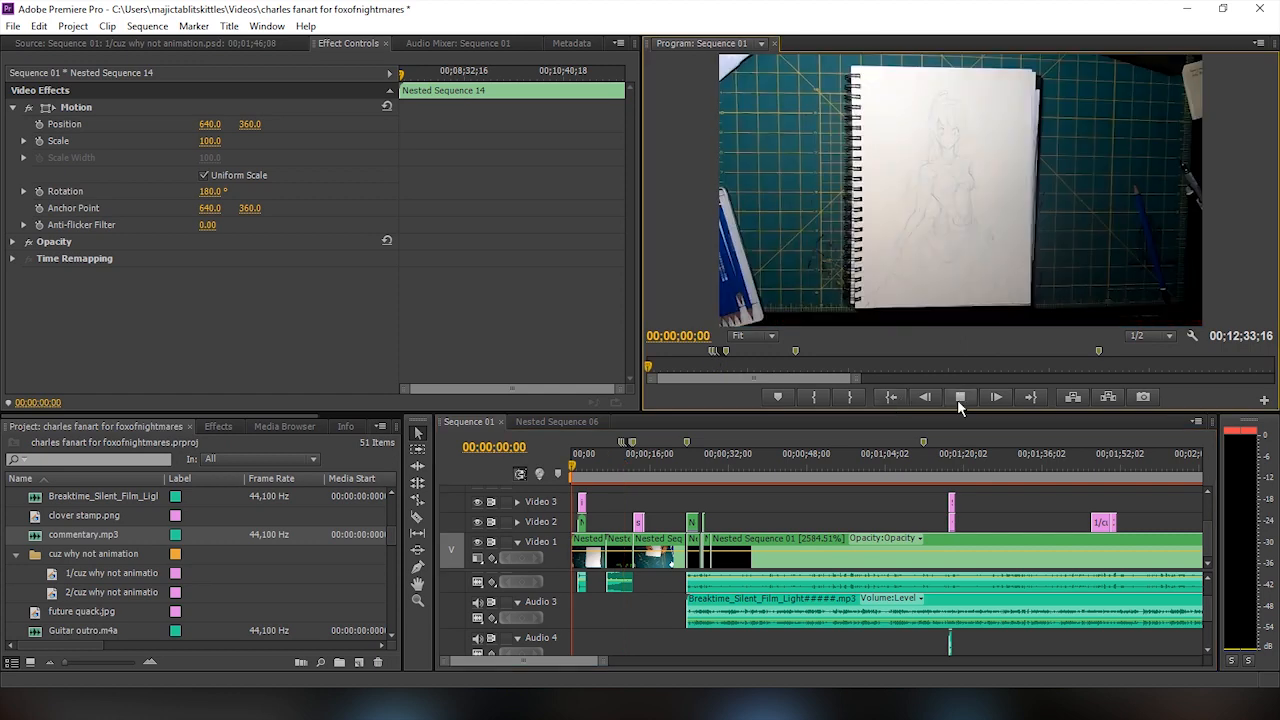
pyautogui.click(962, 398)
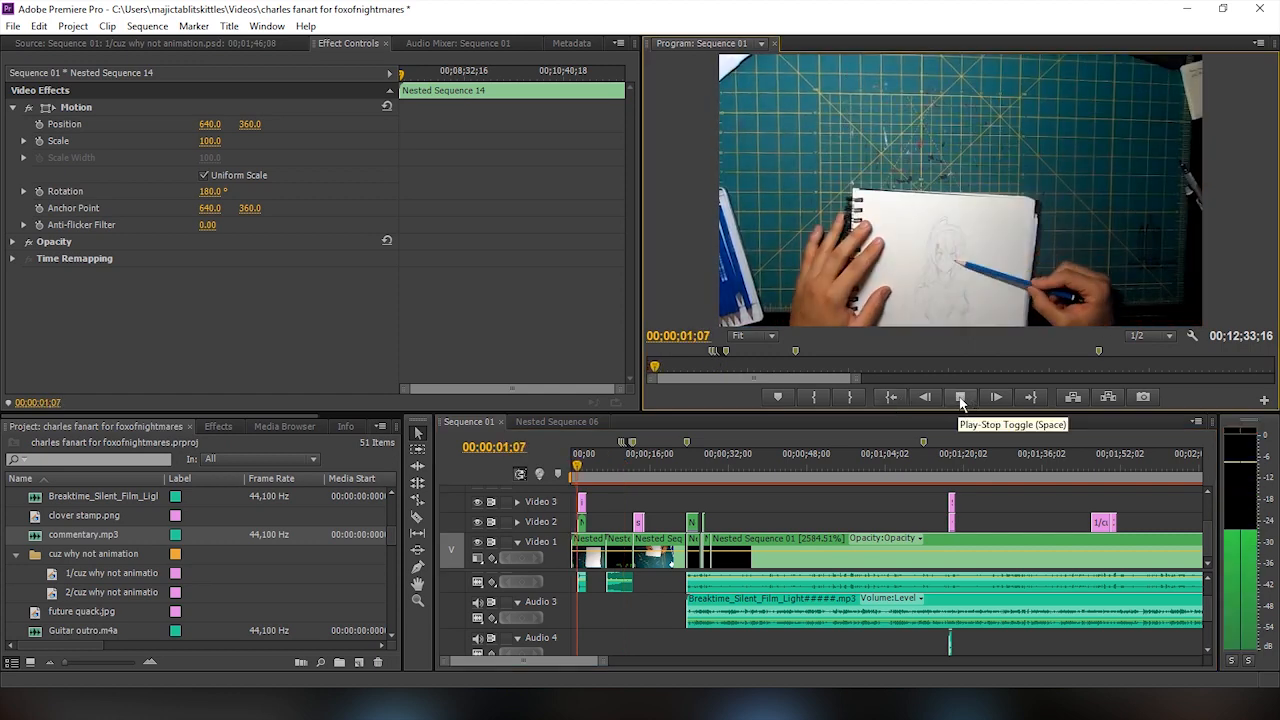
pyautogui.click(961, 400)
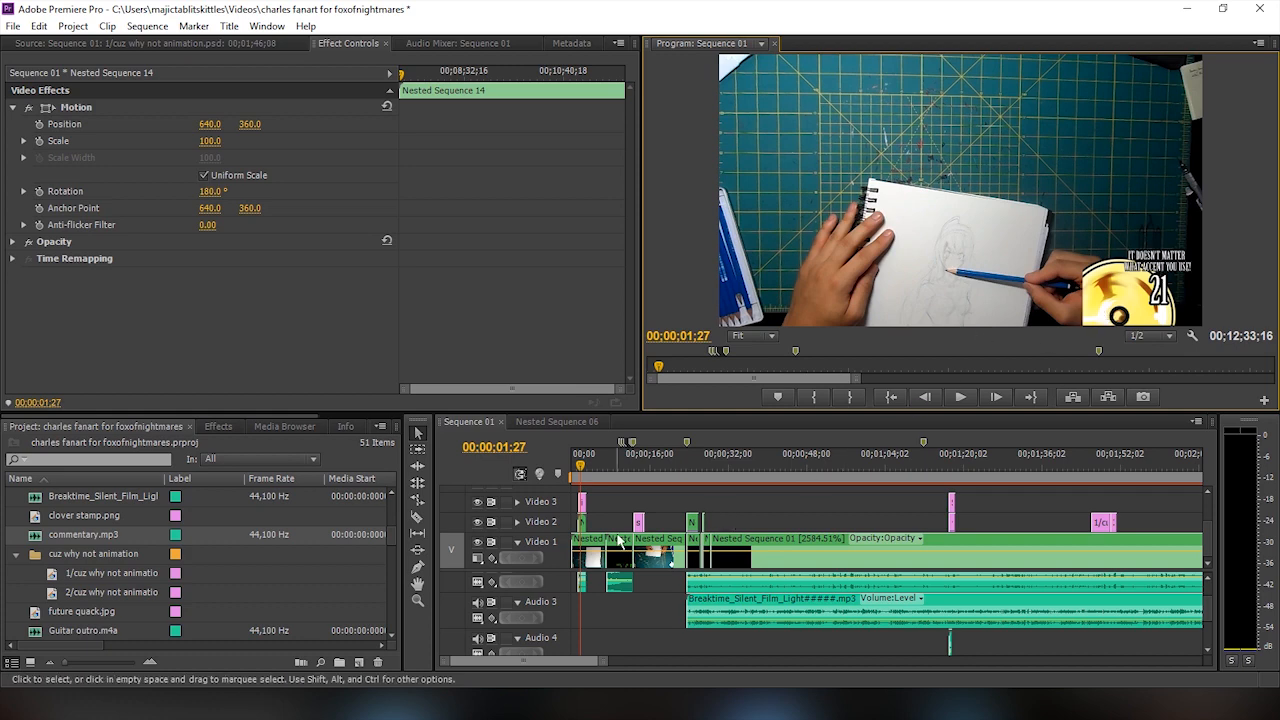
# Open Nested Sequence 03 from Video 2 and set its gold disc clip to scale 95.7 at position 599.0, 368.2
pyautogui.scroll(2, 657, 552)
pyautogui.scroll(2, 657, 538)
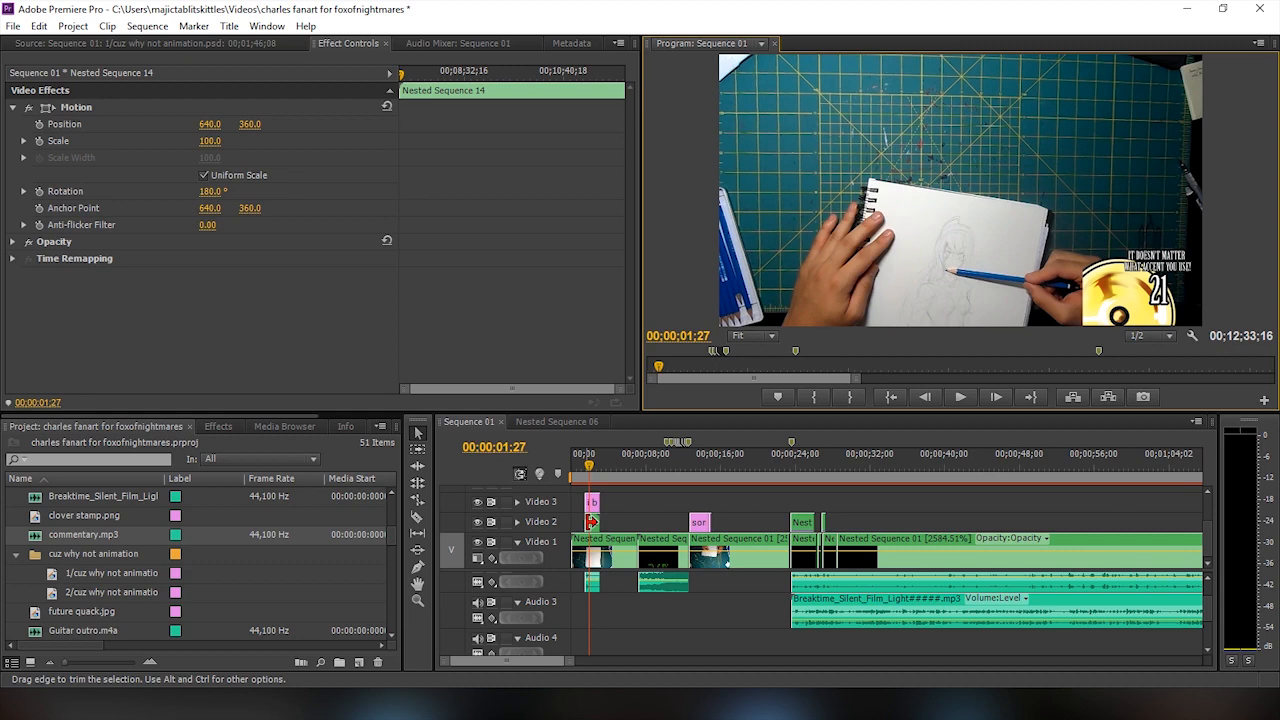
pyautogui.scroll(3, 600, 530)
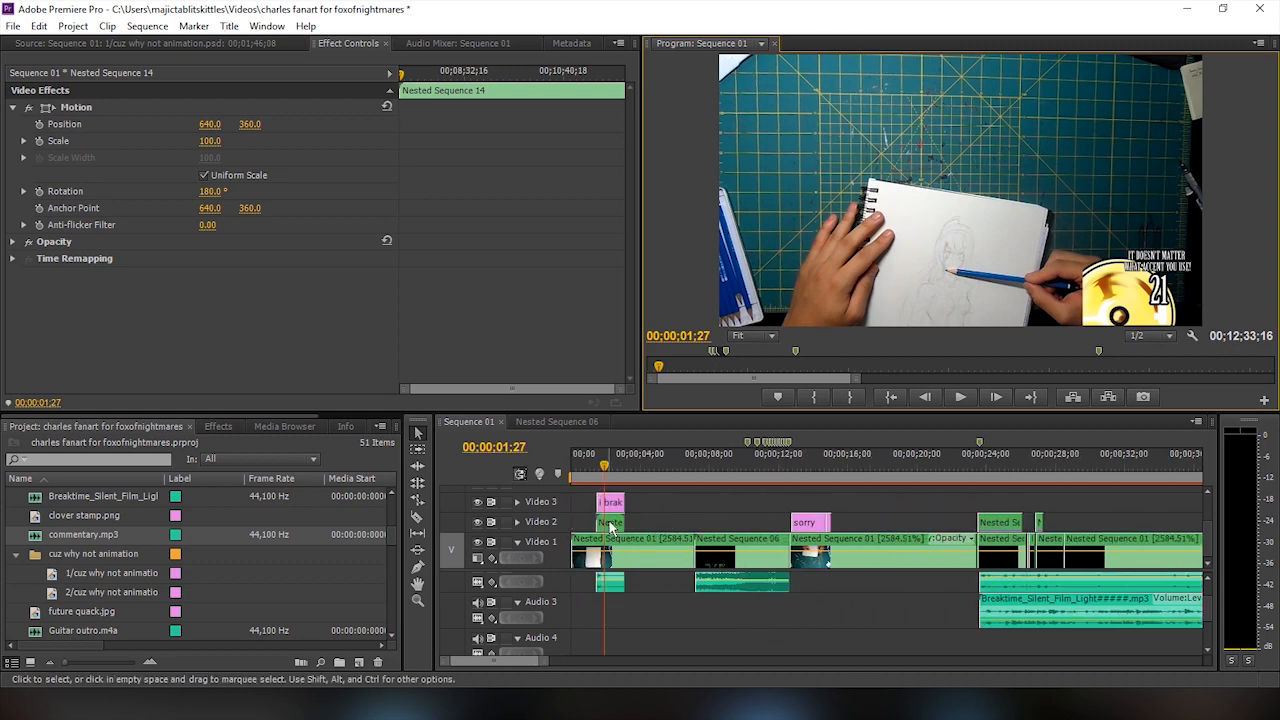
pyautogui.doubleClick(672, 528)
pyautogui.click(903, 222)
pyautogui.moveTo(854, 283); pyautogui.dragTo(992, 204)
pyautogui.moveTo(211, 147); pyautogui.dragTo(155, 147)
pyautogui.click(869, 184)
pyautogui.moveTo(870, 190); pyautogui.dragTo(843, 170)
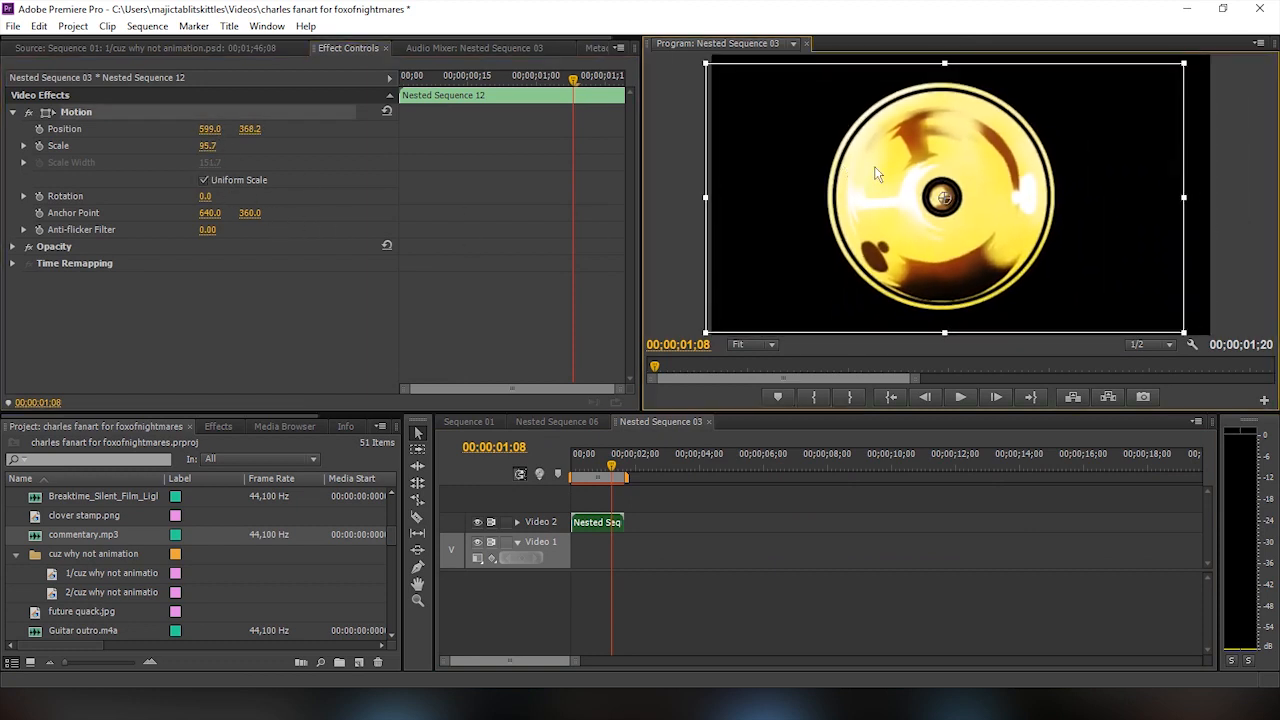
# Play Nested Sequence 03 from its start to review the gold disc, and go back to Sequence 01 to check the overlay
pyautogui.moveTo(575, 93); pyautogui.dragTo(398, 126)
pyautogui.click(960, 398)
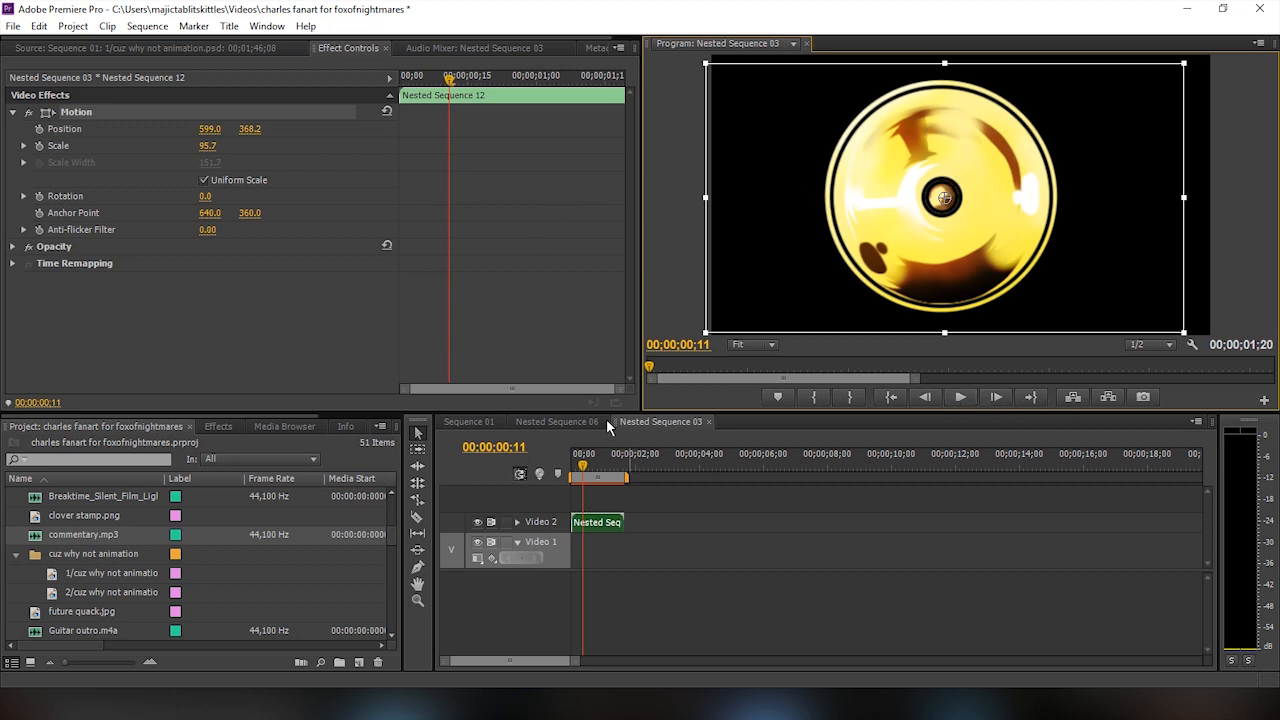
pyautogui.click(560, 421)
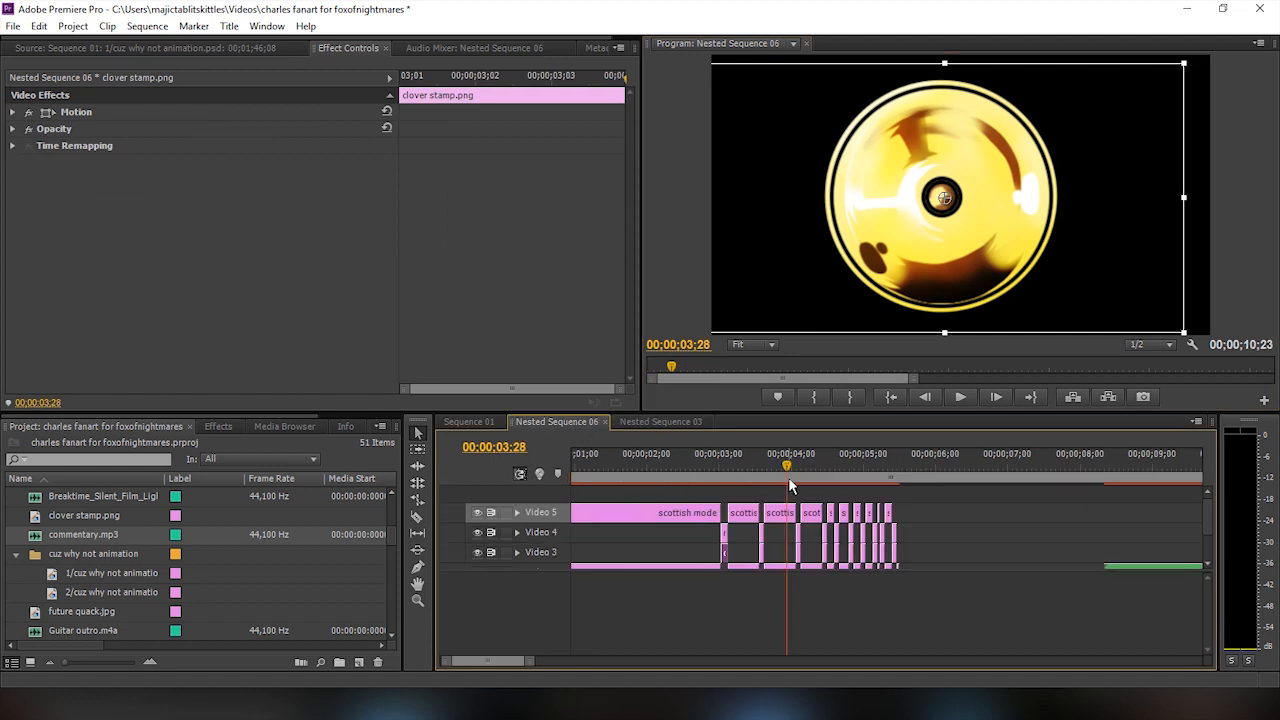
pyautogui.click(466, 421)
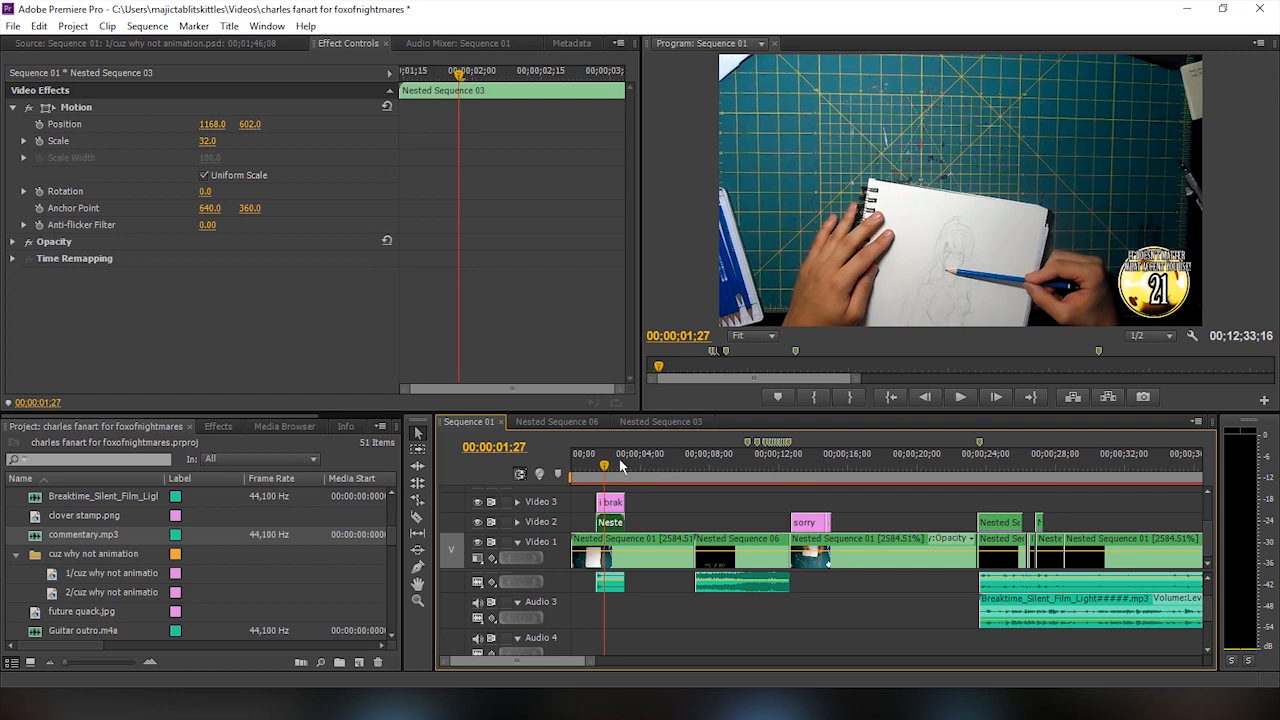
# Nest the gold disc clip inside Nested Sequence 03
pyautogui.click(680, 421)
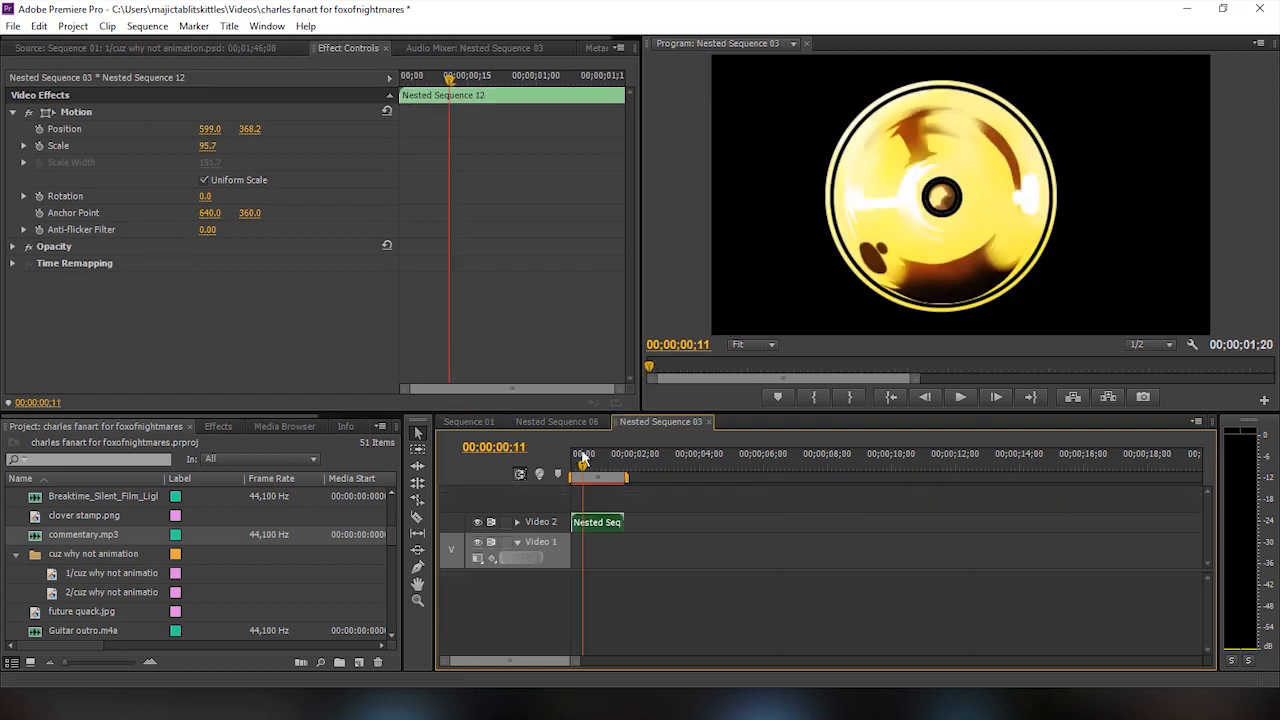
pyautogui.moveTo(583, 468)
pyautogui.mouseDown()
pyautogui.moveTo(597, 475)
pyautogui.moveTo(579, 485)
pyautogui.mouseUp()
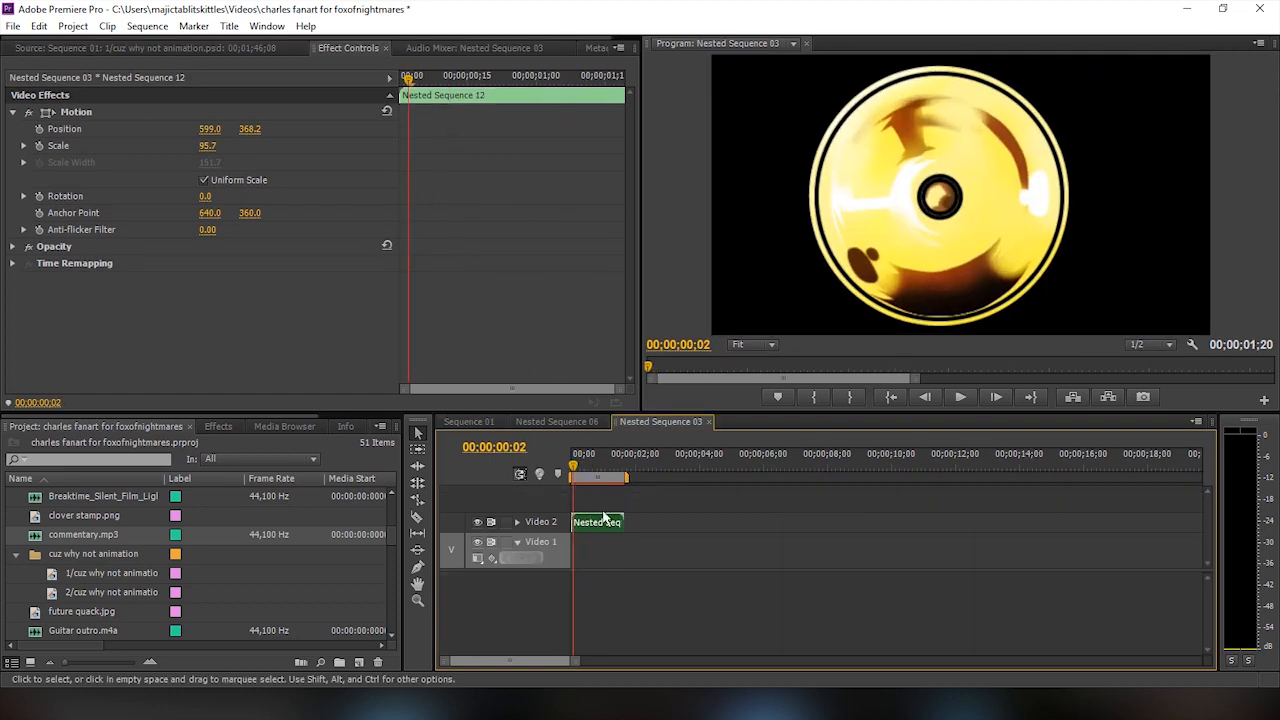
pyautogui.rightClick(605, 526)
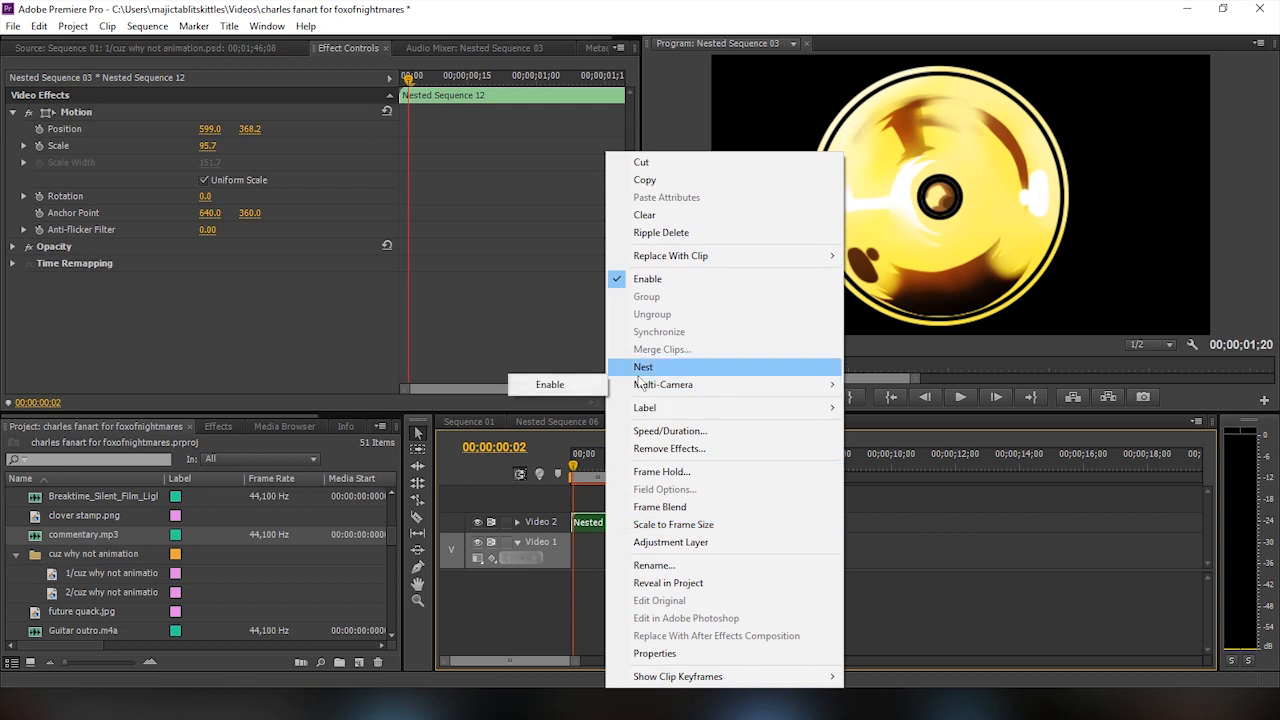
pyautogui.click(645, 370)
# Scale the newly nested disc clip to 32.0 and reposition it to 1179.5, 608.2 in the frame's lower-right corner
pyautogui.moveTo(574, 477); pyautogui.dragTo(597, 472)
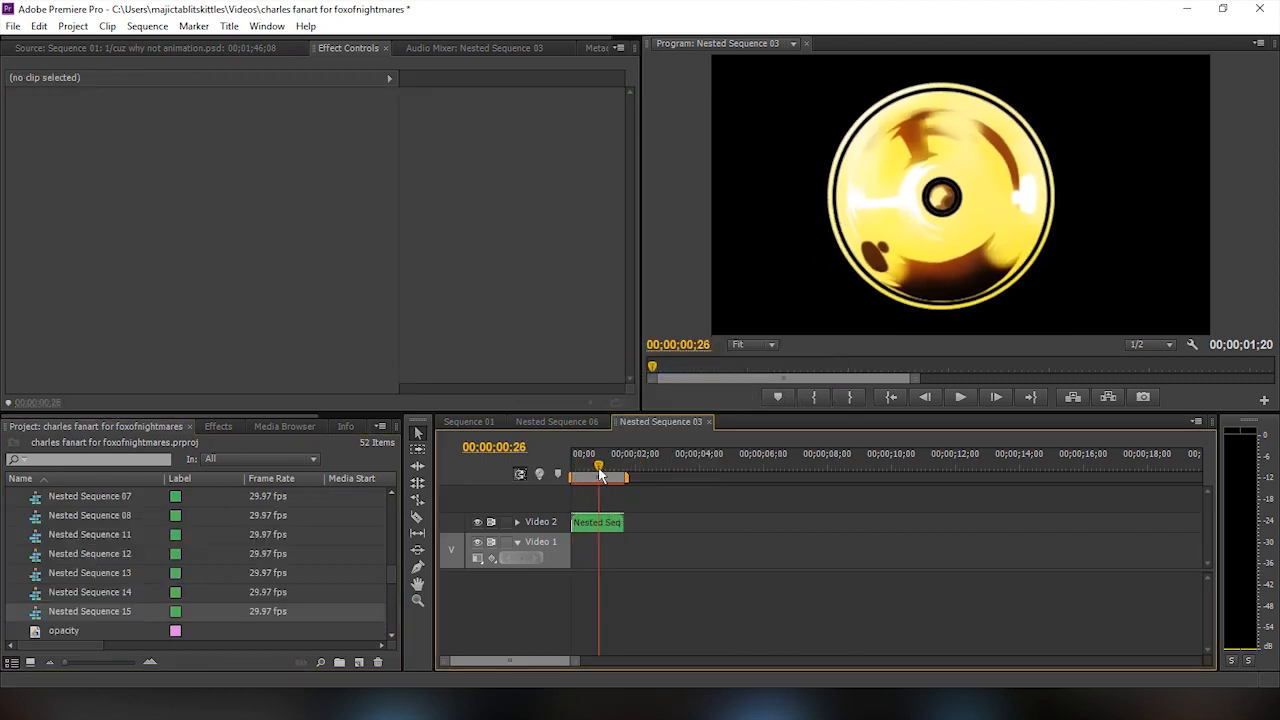
pyautogui.click(590, 524)
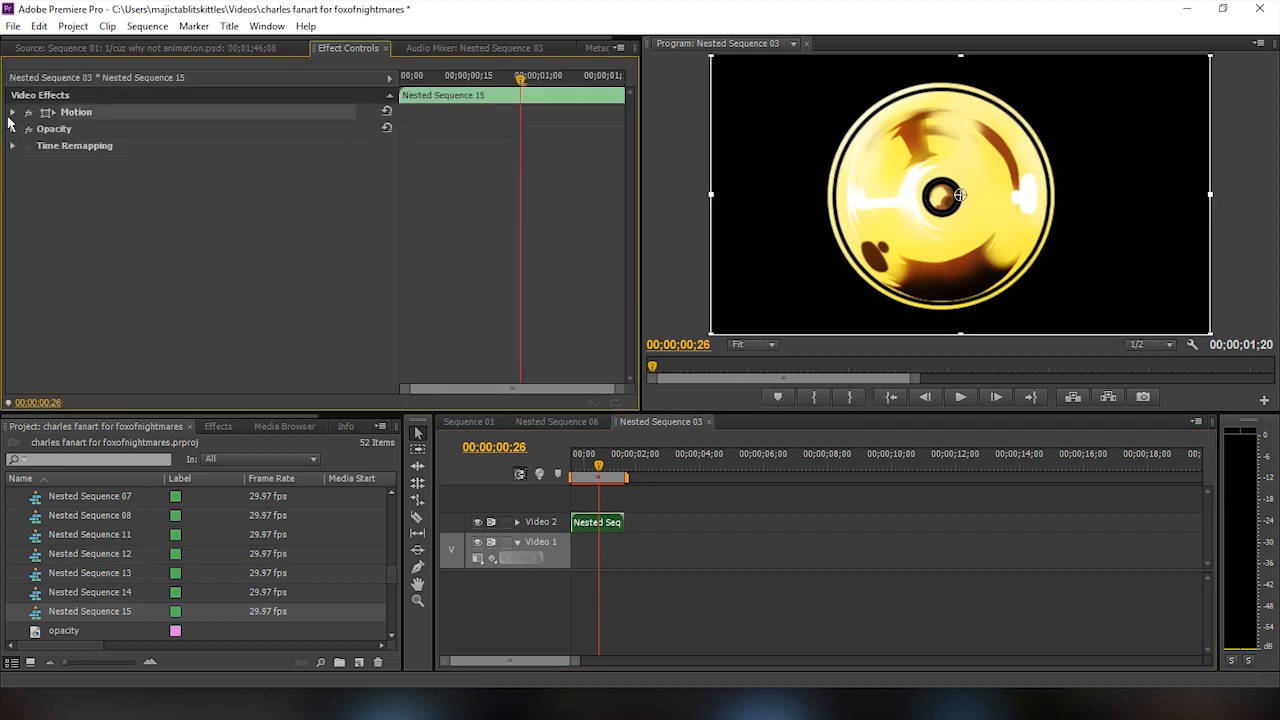
pyautogui.click(12, 112)
pyautogui.moveTo(207, 148); pyautogui.dragTo(140, 148)
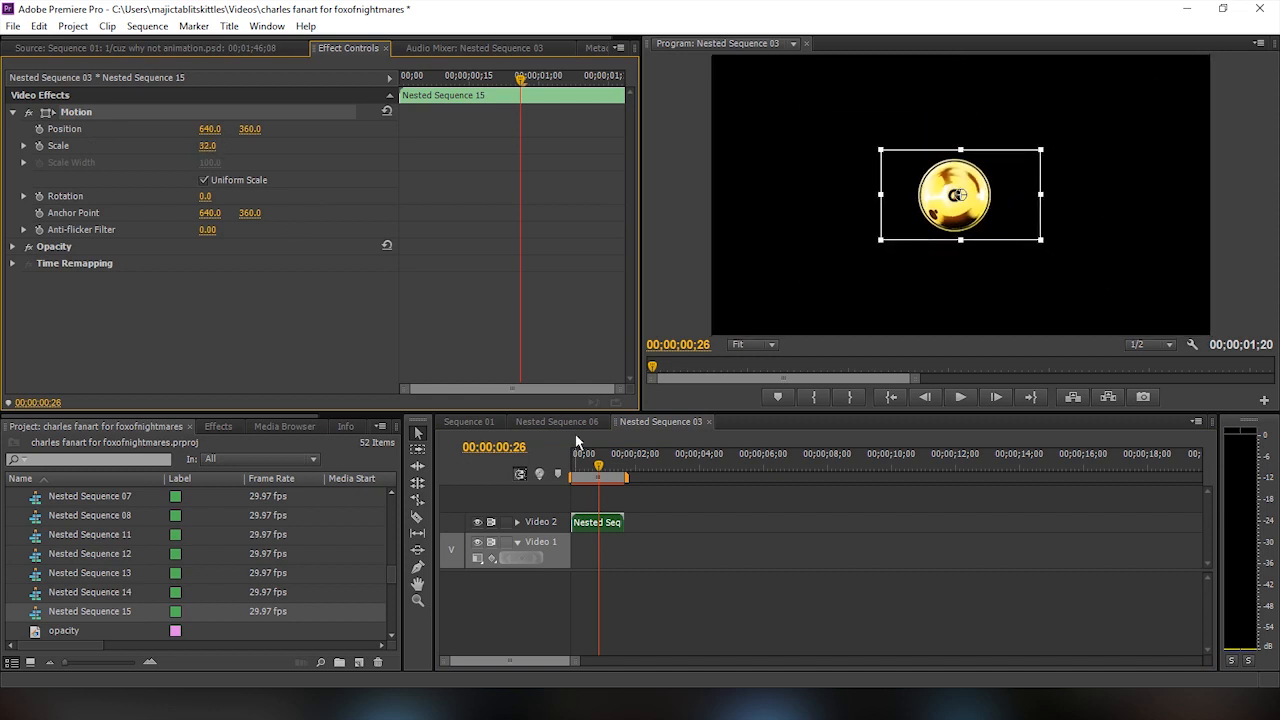
pyautogui.moveTo(605, 466); pyautogui.dragTo(552, 478)
pyautogui.moveTo(926, 226); pyautogui.dragTo(1137, 321)
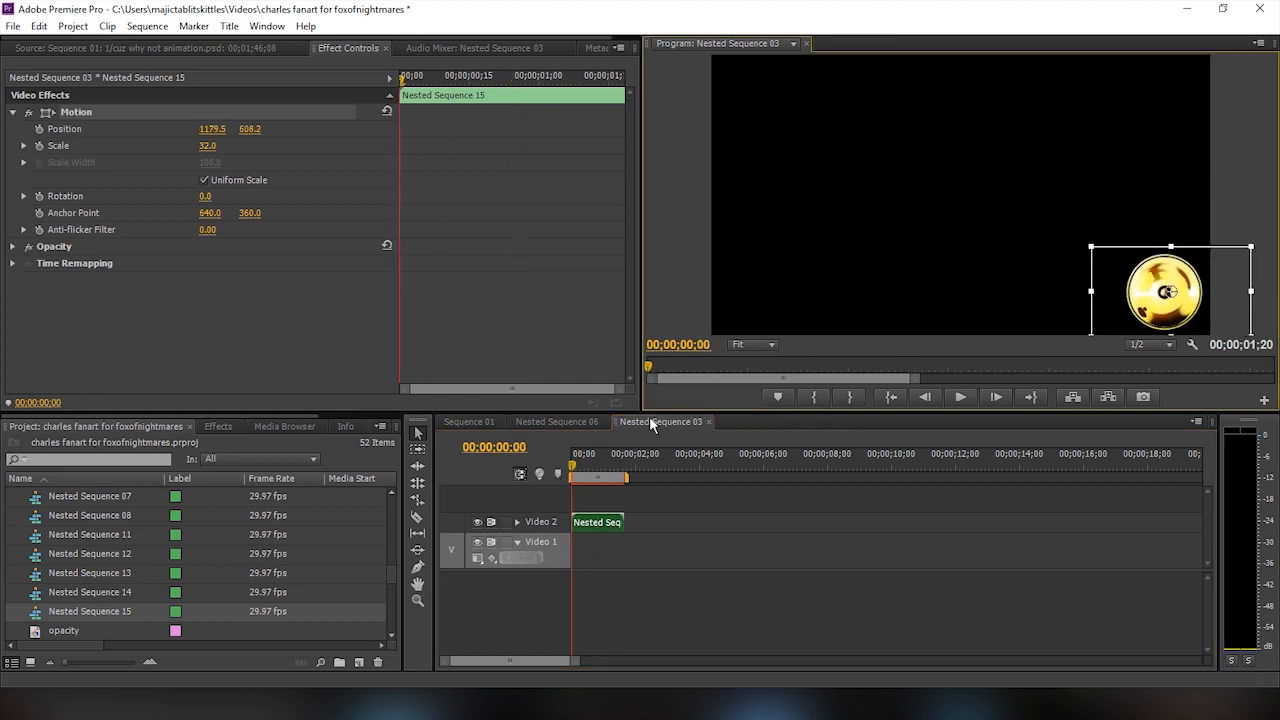
# Scrub Sequence 01 to 00;00;02;22 to check the disc overlay, and close Nested Sequence 03
pyautogui.click(575, 421)
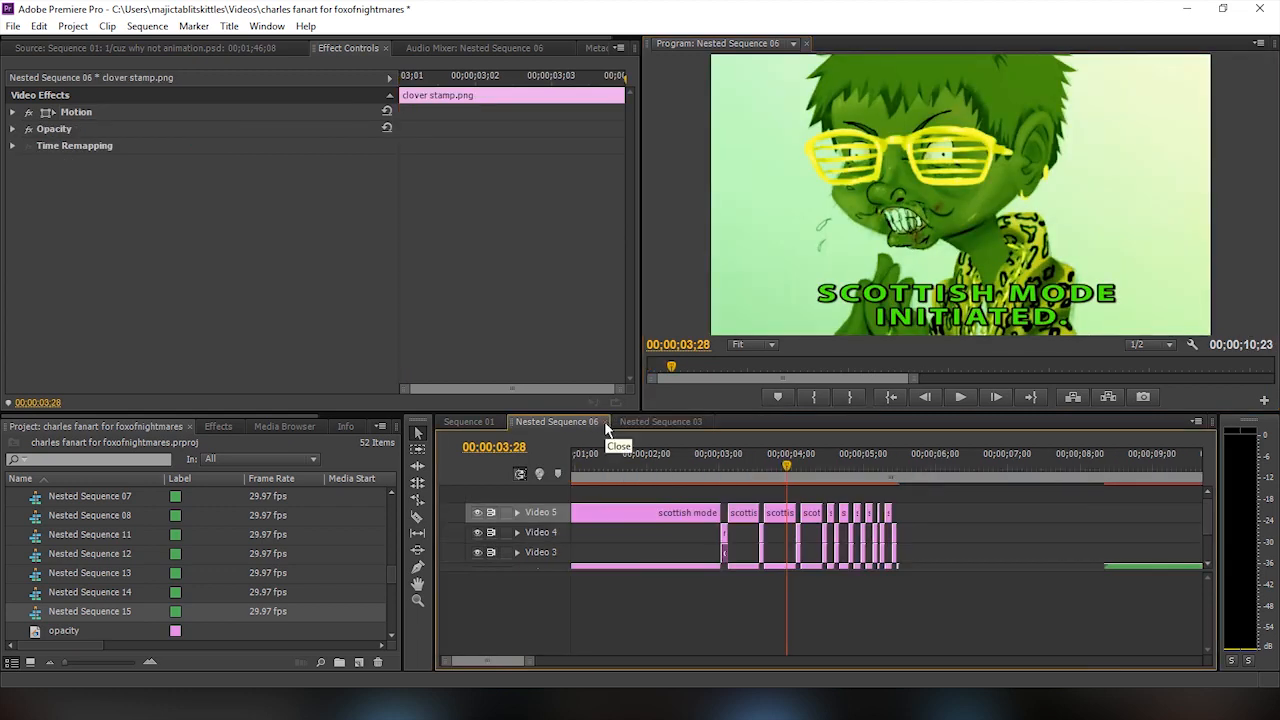
pyautogui.click(462, 420)
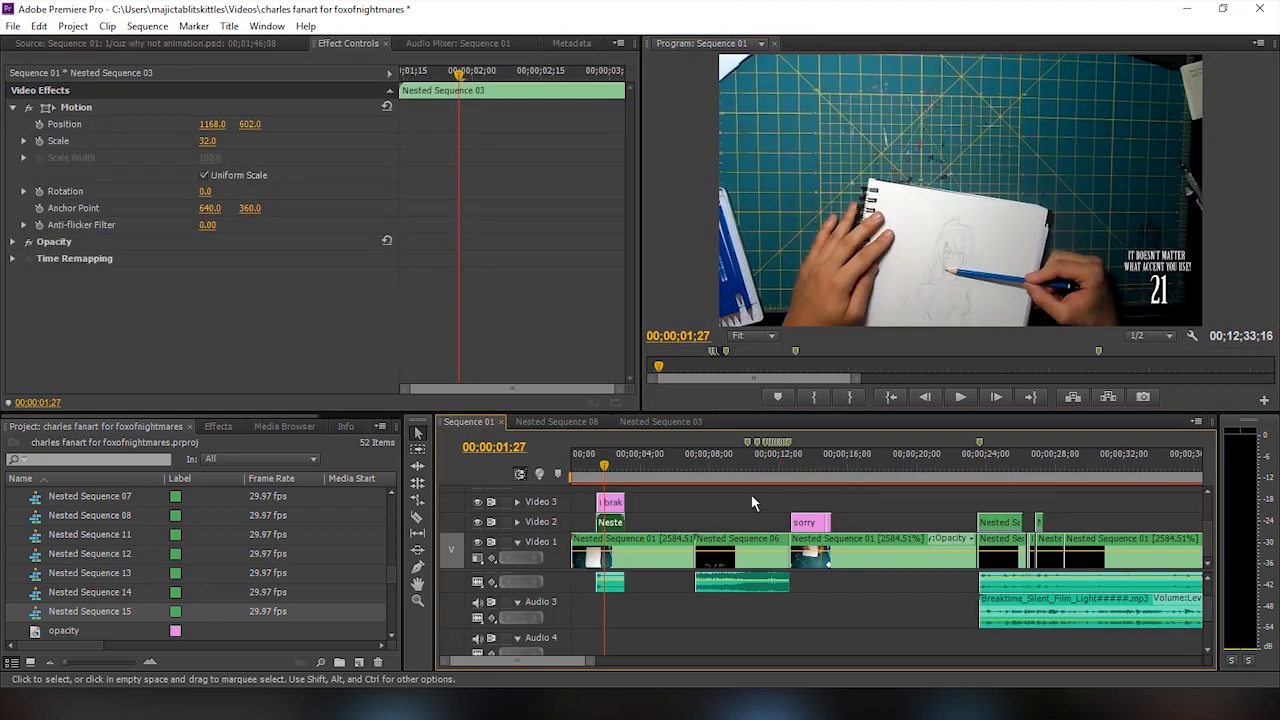
pyautogui.moveTo(600, 479); pyautogui.dragTo(622, 486)
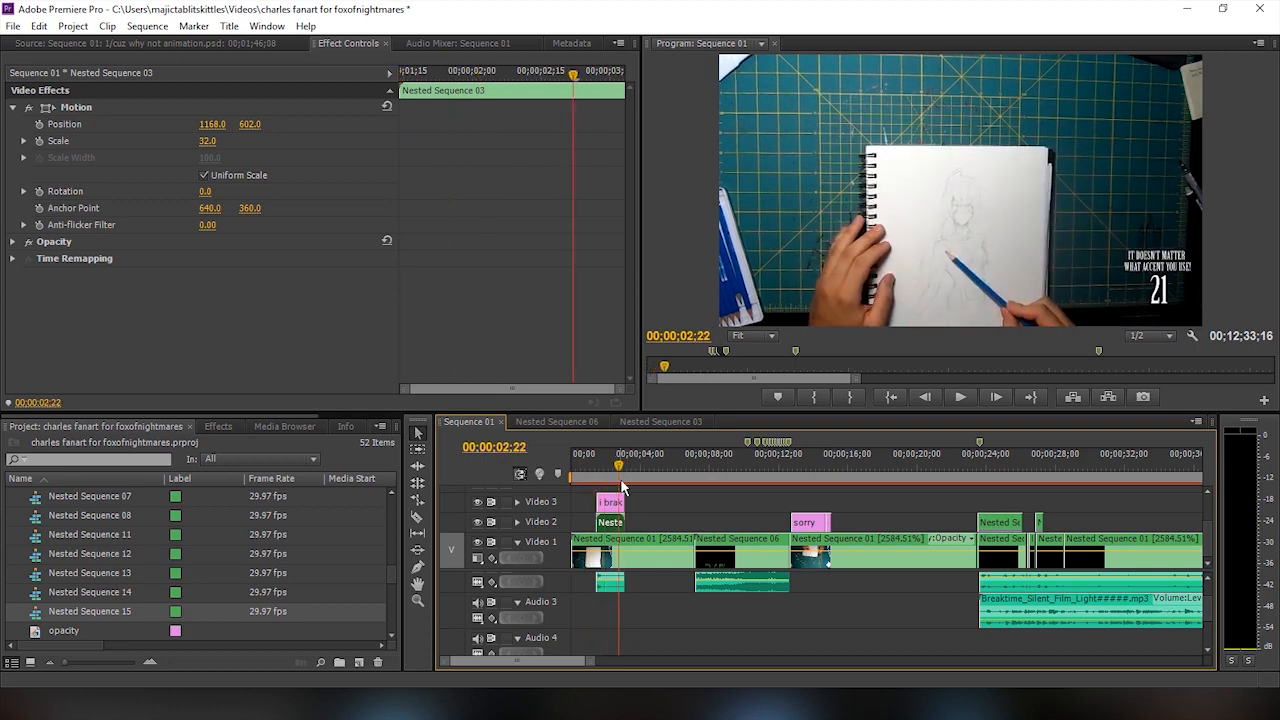
pyautogui.click(656, 421)
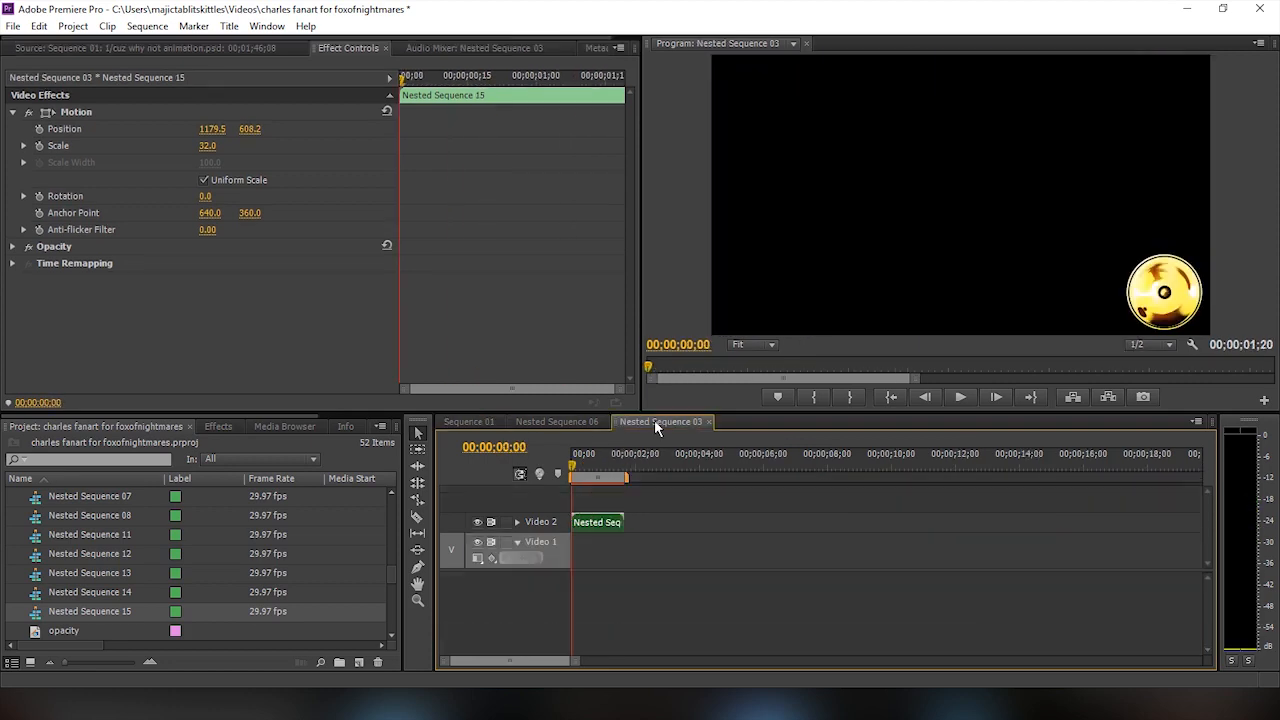
pyautogui.click(708, 421)
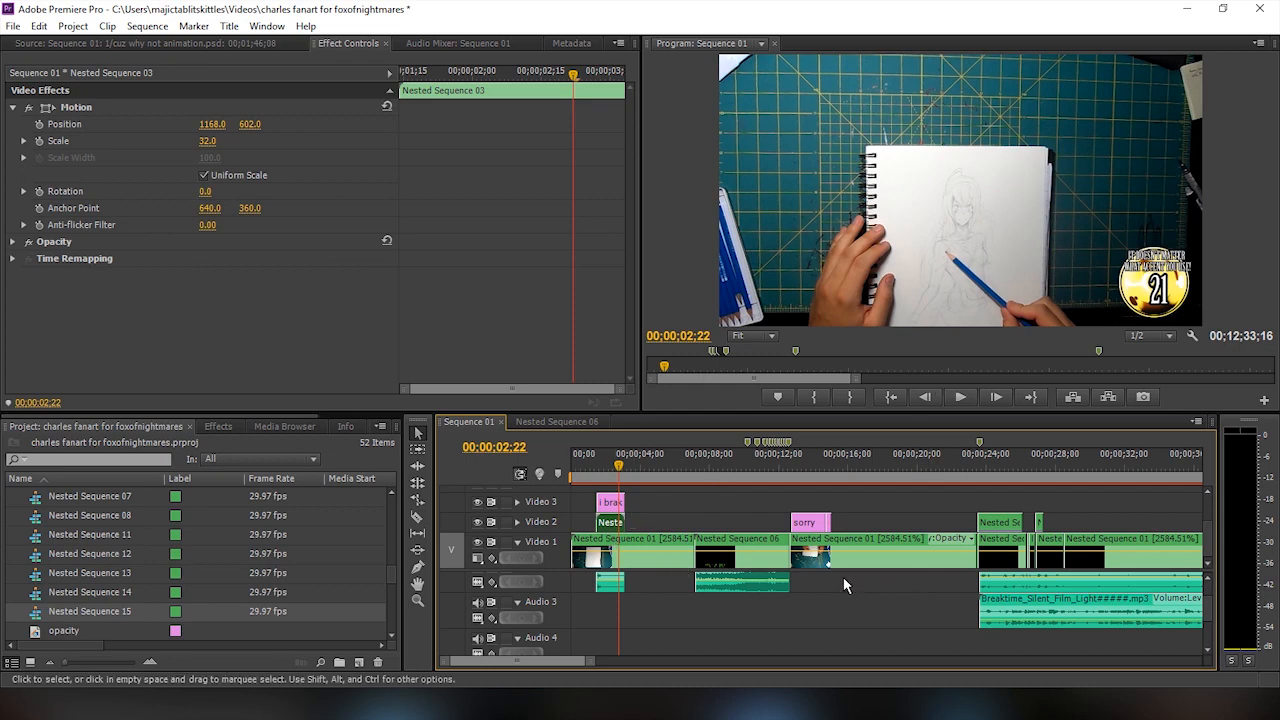
# Open Nested Sequence 06 from Sequence 01 and switch Video 5's output off and on to examine its caption layer
pyautogui.scroll(-1, 845, 578)
pyautogui.moveTo(661, 469); pyautogui.dragTo(690, 476)
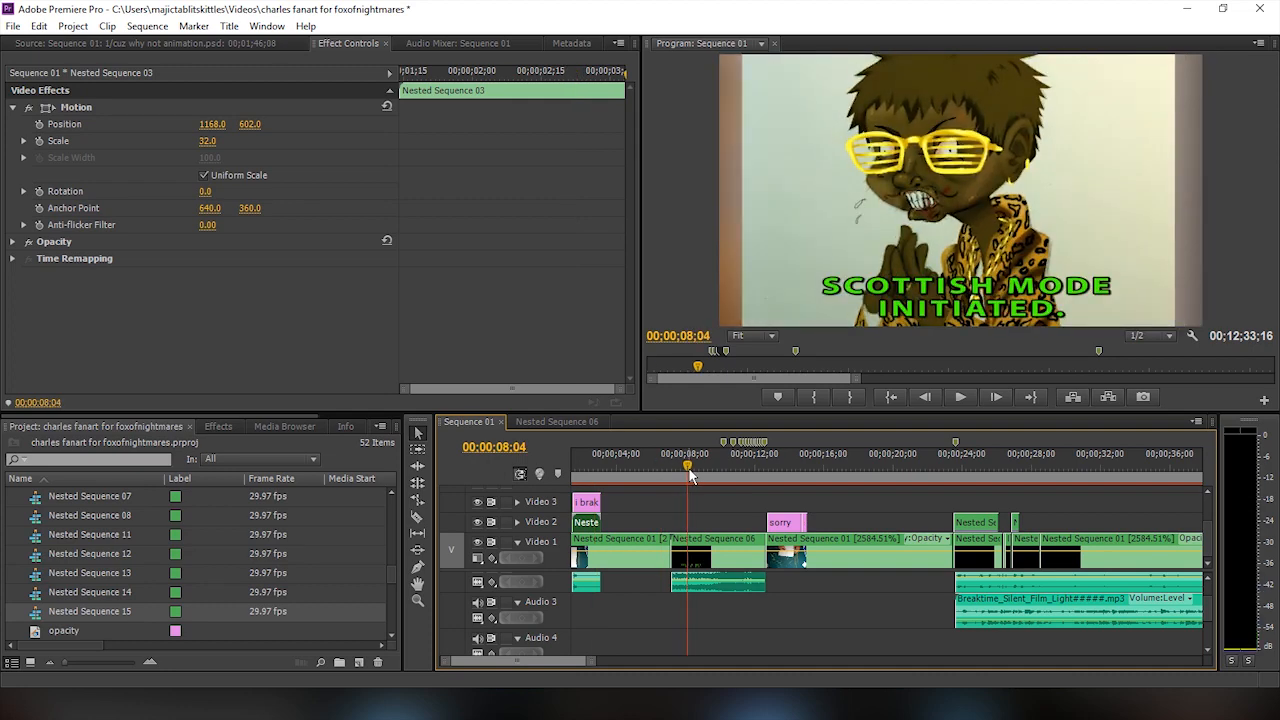
pyautogui.click(729, 536)
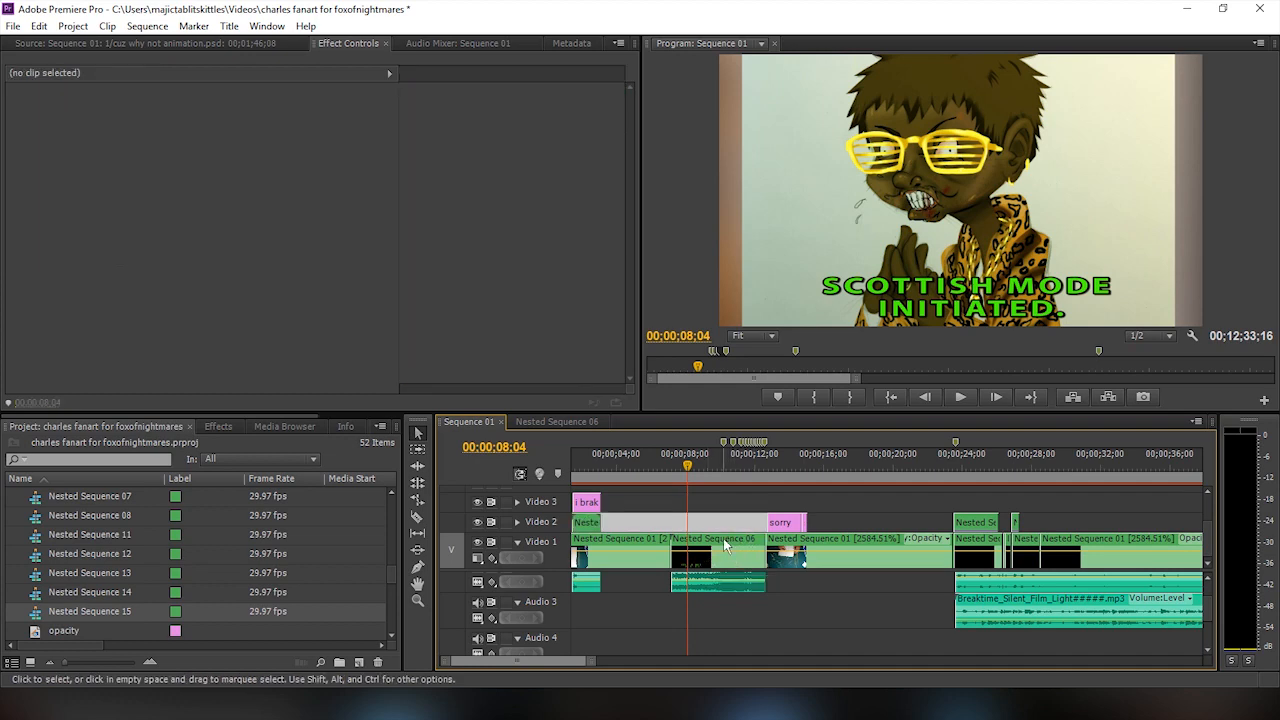
pyautogui.doubleClick(723, 538)
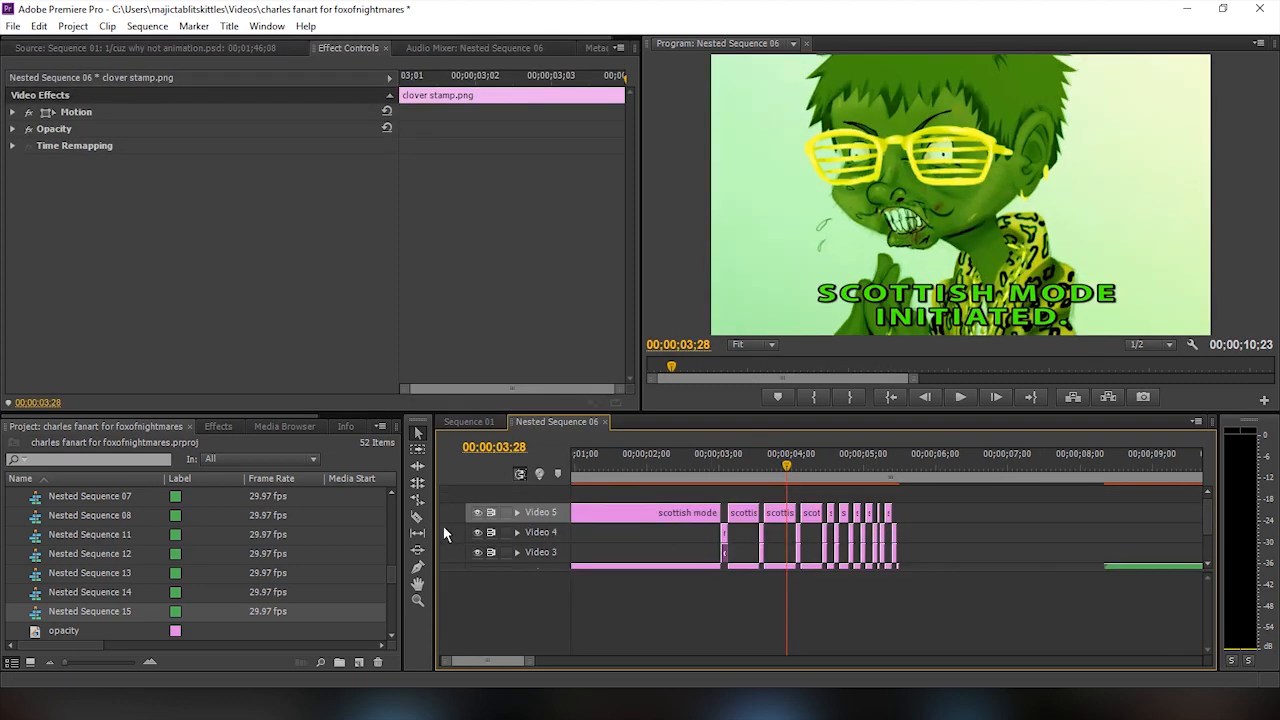
pyautogui.click(478, 513)
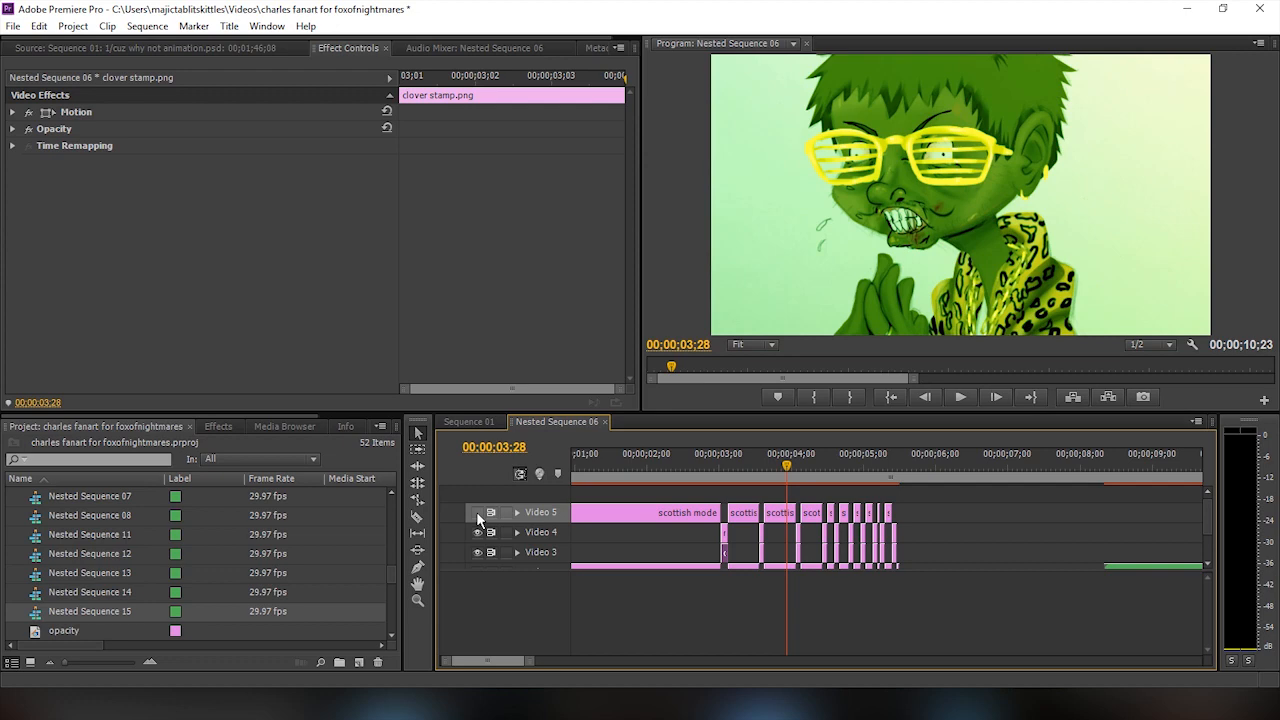
pyautogui.click(477, 513)
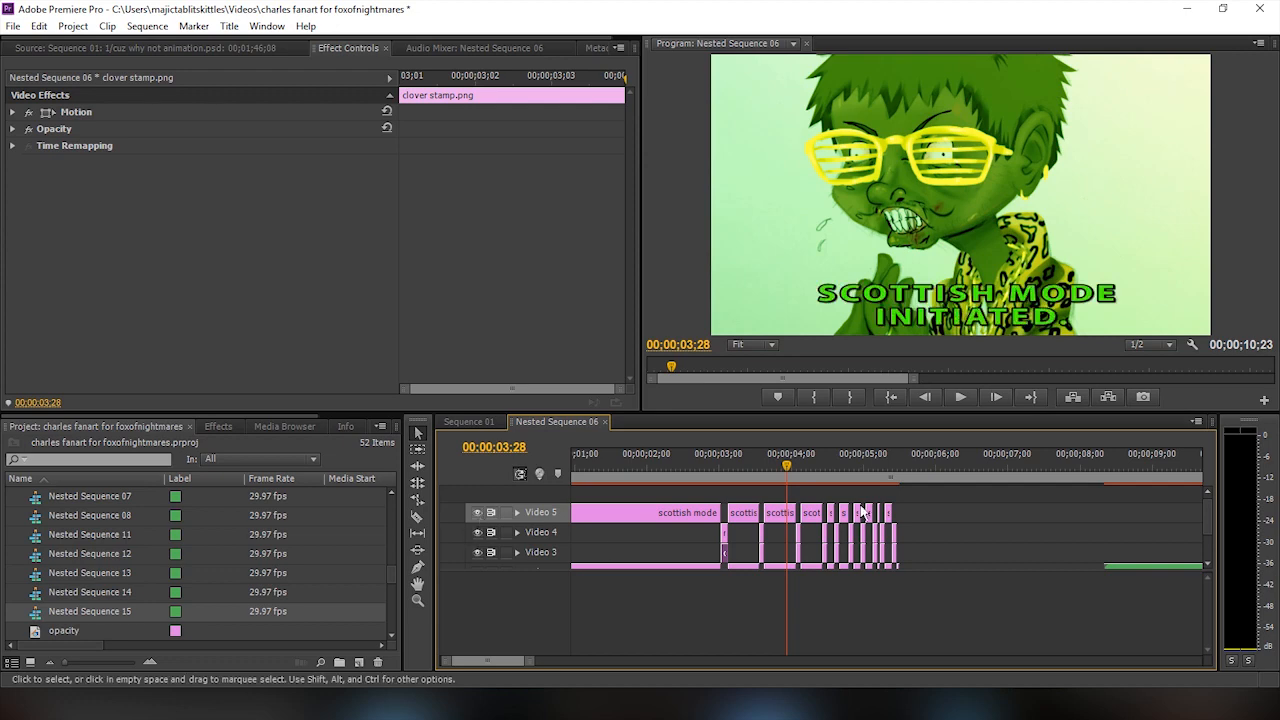
# At 00;00;04;02, switch the outputs of Video 5, Video 4 and Video 3 off and on to examine each layer
pyautogui.click(795, 468)
pyautogui.click(796, 468)
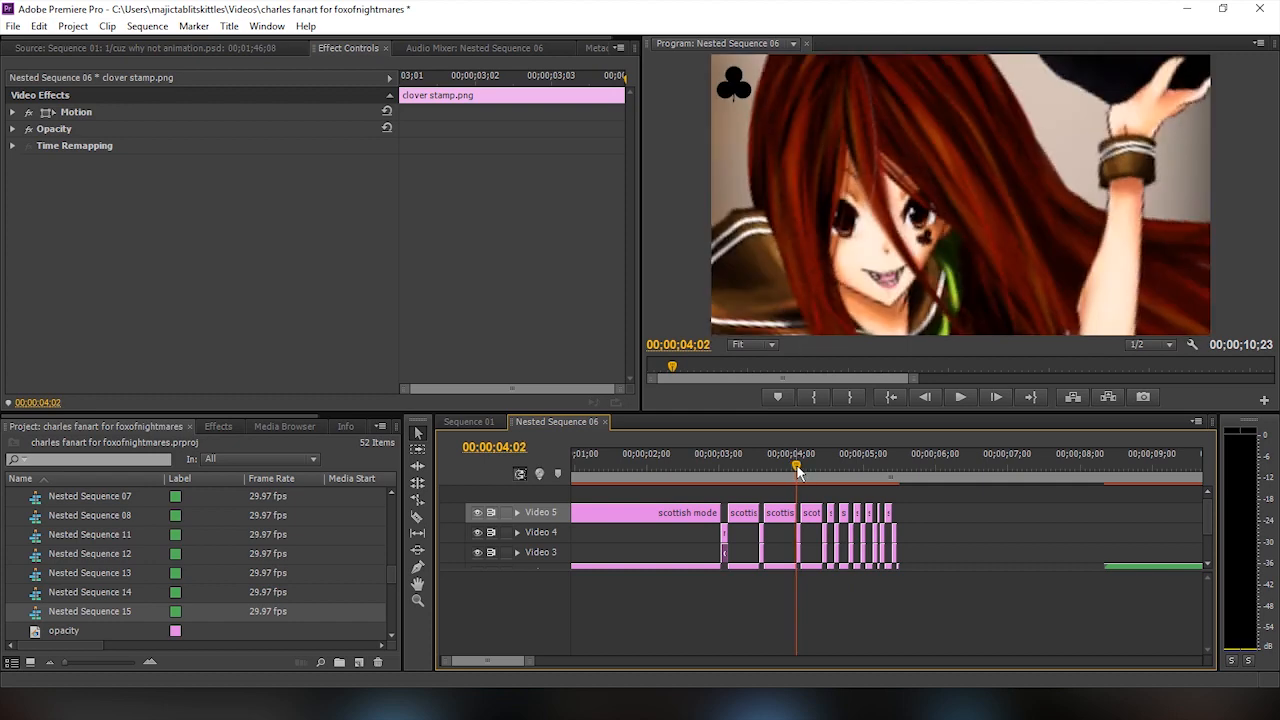
pyautogui.click(477, 513)
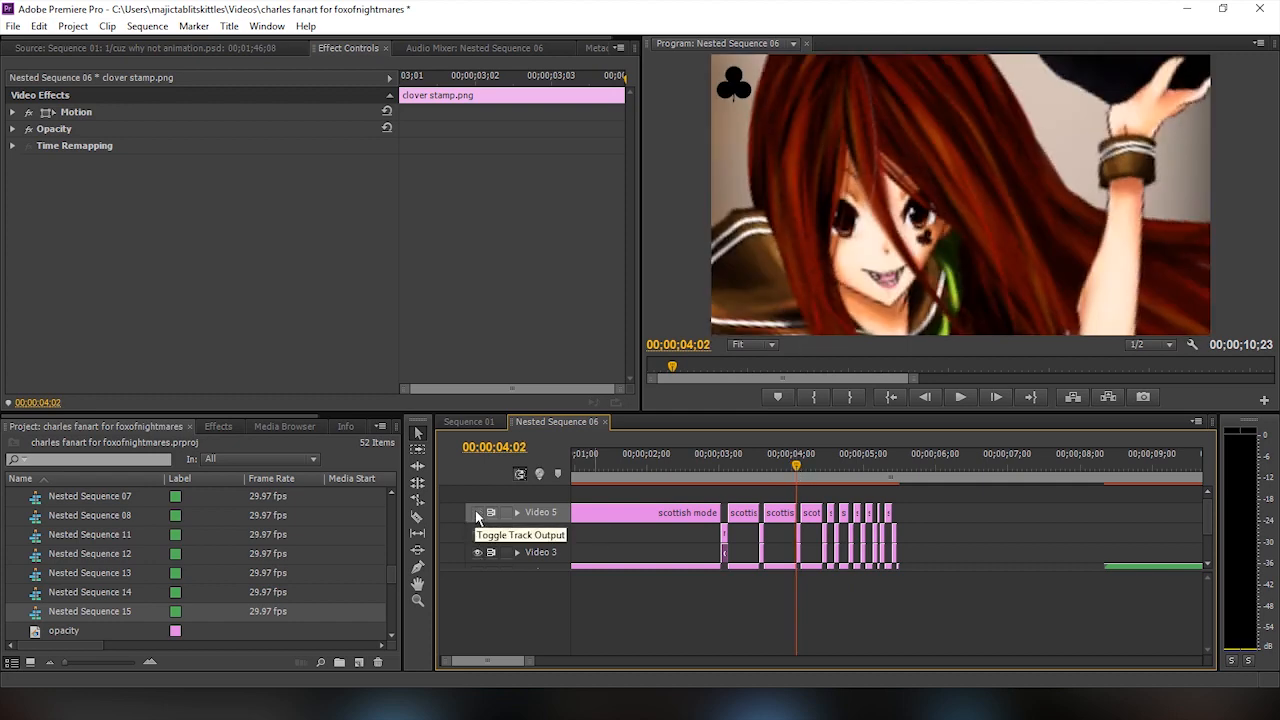
pyautogui.click(477, 513)
pyautogui.click(477, 536)
pyautogui.click(477, 535)
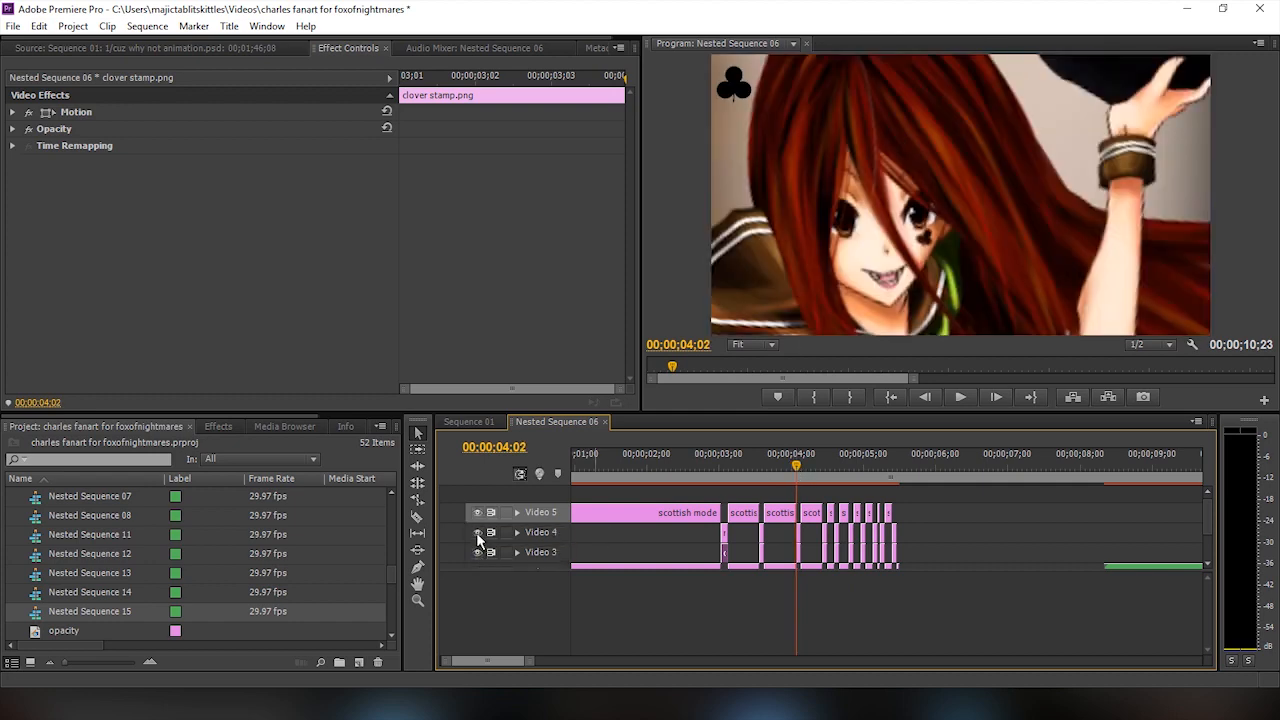
pyautogui.click(477, 553)
pyautogui.click(477, 553)
# At 00;00;04;00, switch Video 2's output off and on to examine its layer above the background
pyautogui.scroll(-1, 1210, 527)
pyautogui.scroll(-2, 1210, 527)
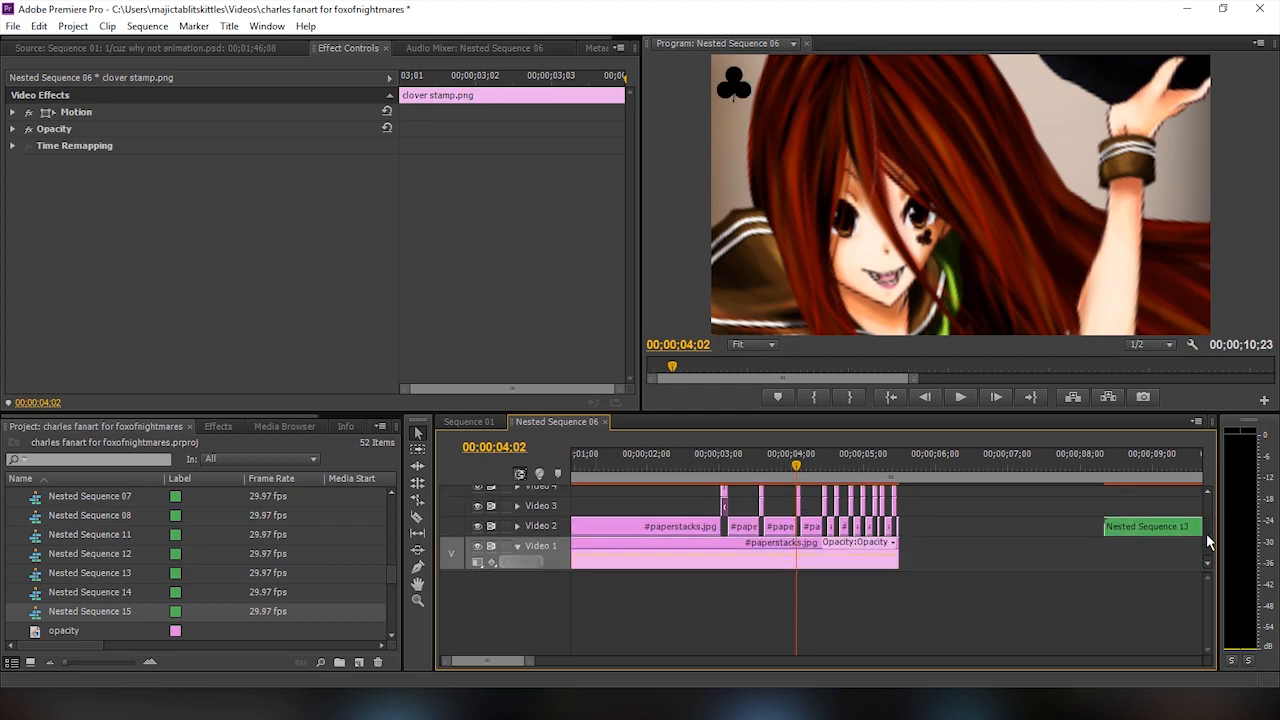
pyautogui.click(792, 470)
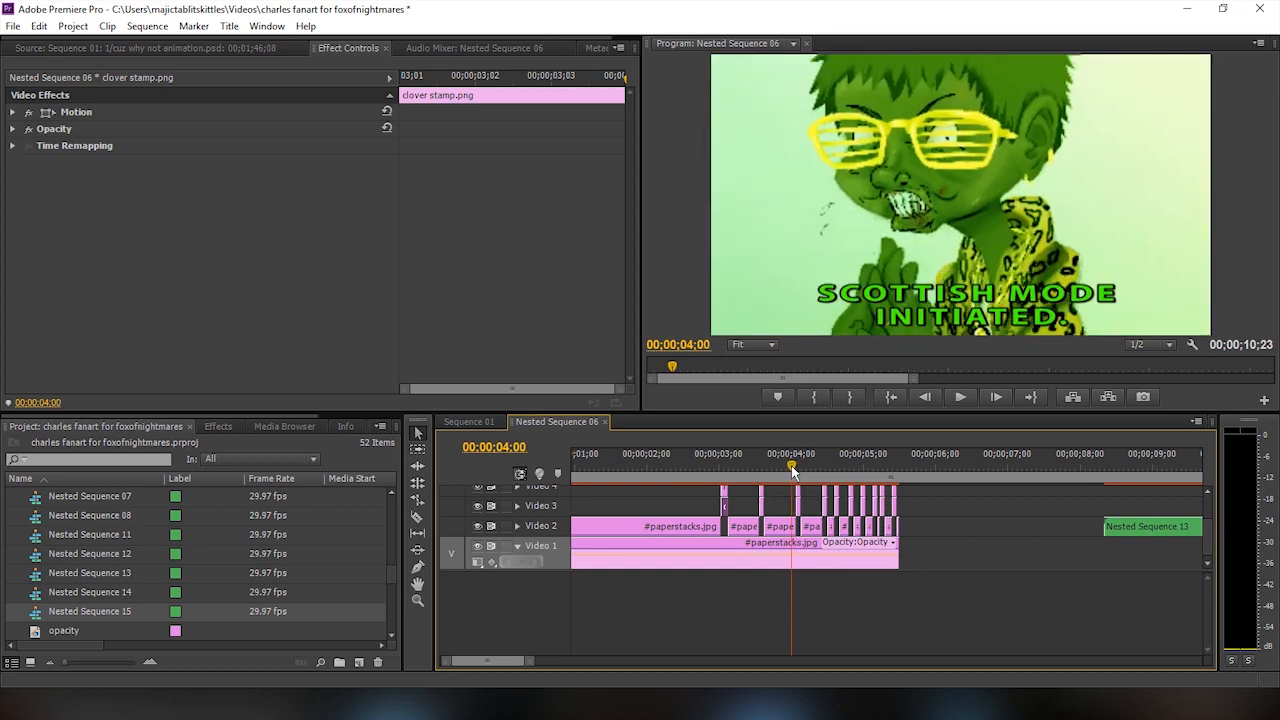
pyautogui.click(477, 526)
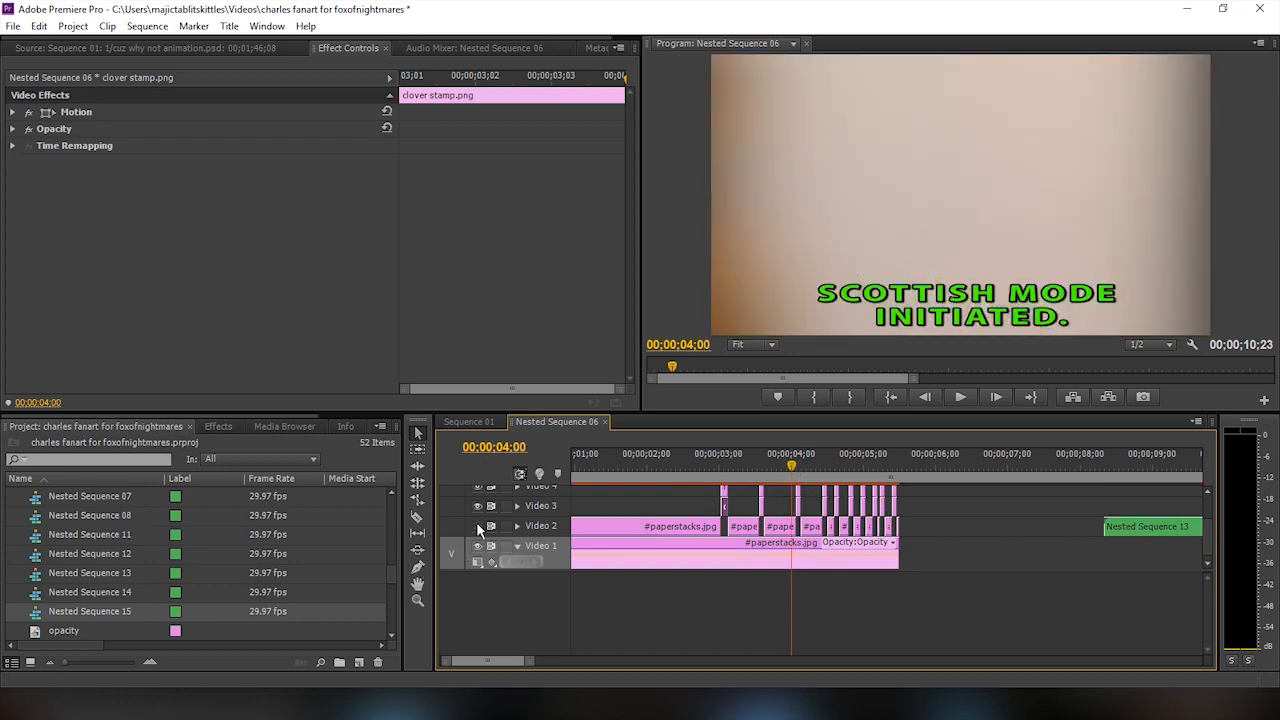
pyautogui.click(477, 526)
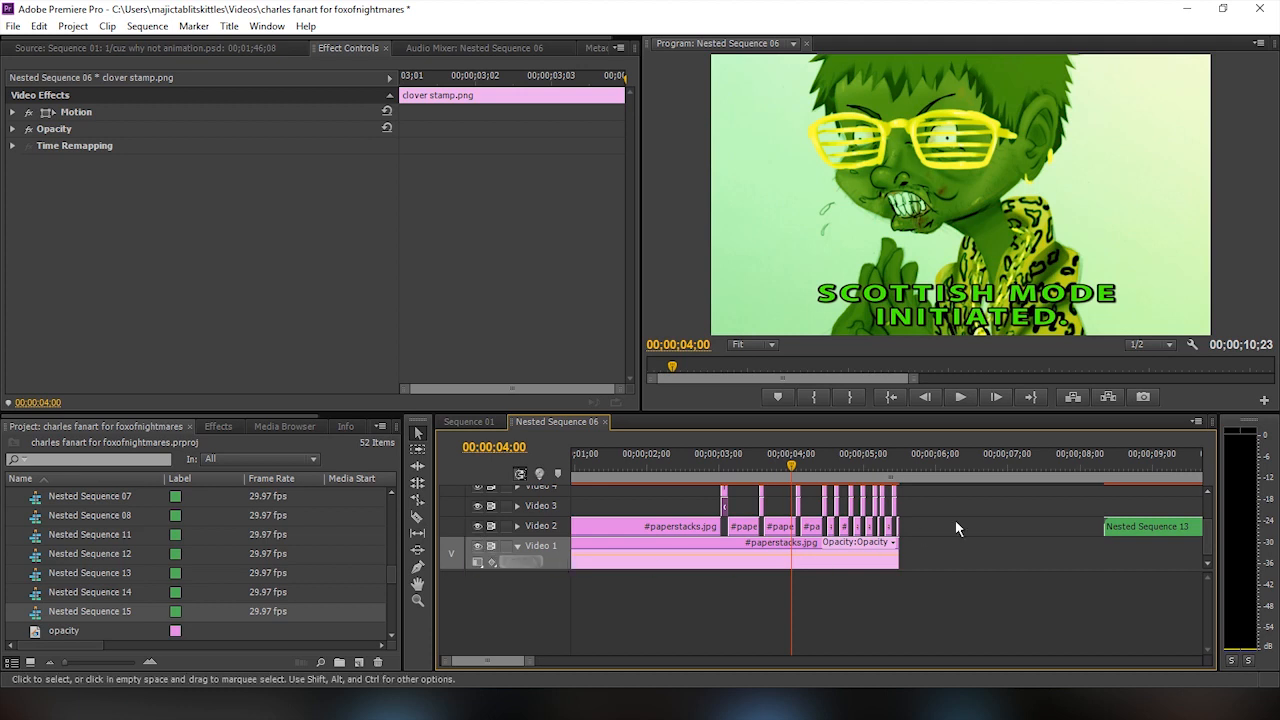
# Move the playhead to 00;00;08;16 to view the Nested Sequence 13 clip
pyautogui.scroll(-3, 957, 526)
pyautogui.scroll(-3, 1037, 527)
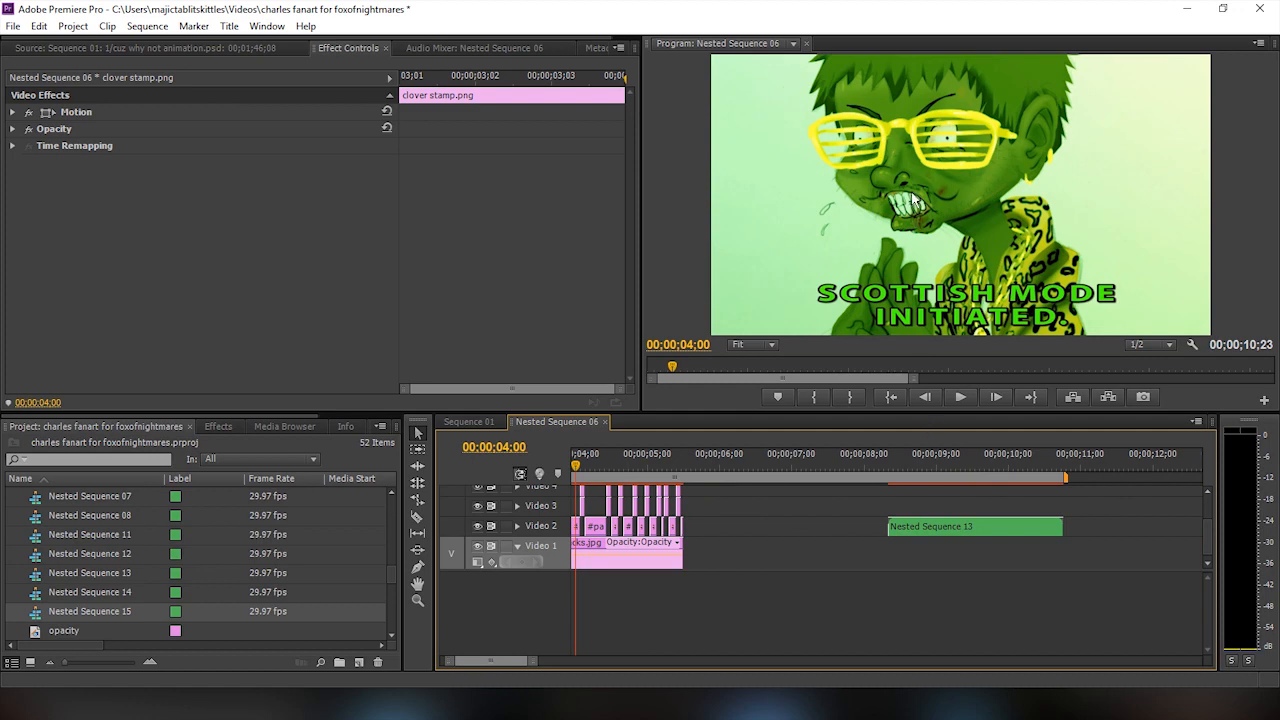
pyautogui.click(907, 455)
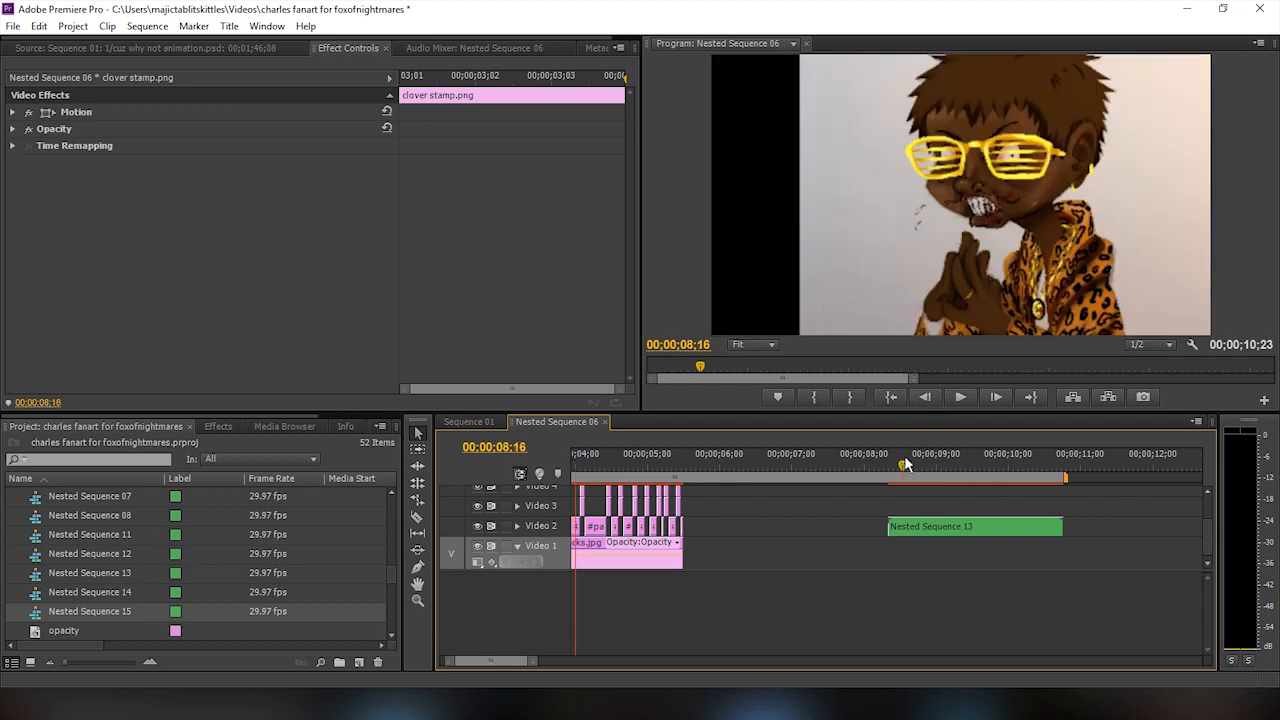
# Open Nested Sequence 13 from Nested Sequence 06 and show the effect settings of its #paperstacks.jpg clip
pyautogui.click(930, 525)
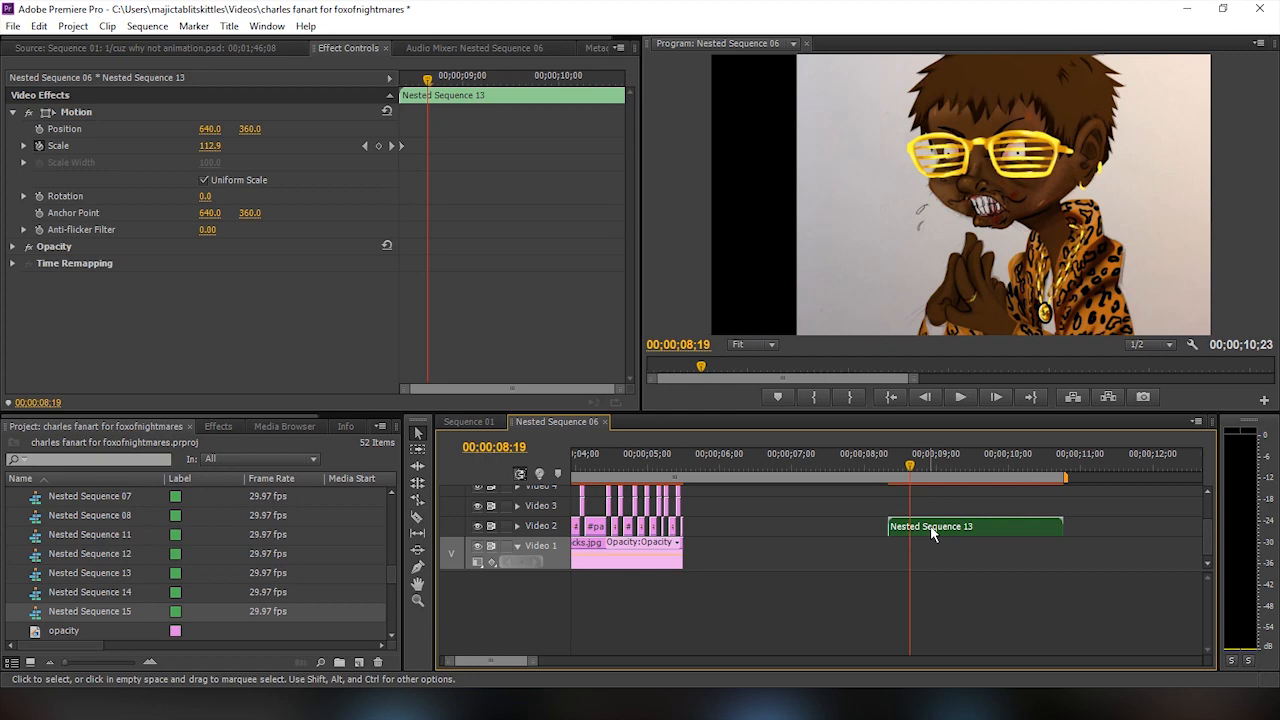
pyautogui.doubleClick(921, 527)
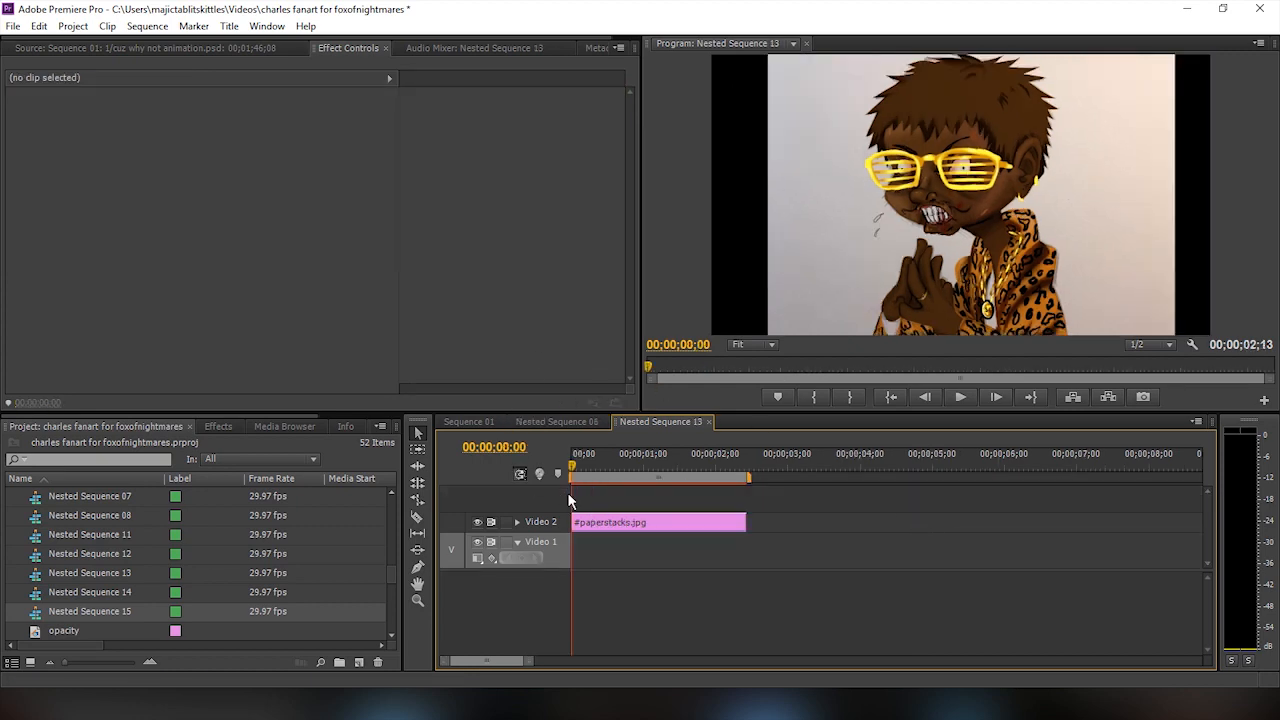
pyautogui.doubleClick(608, 521)
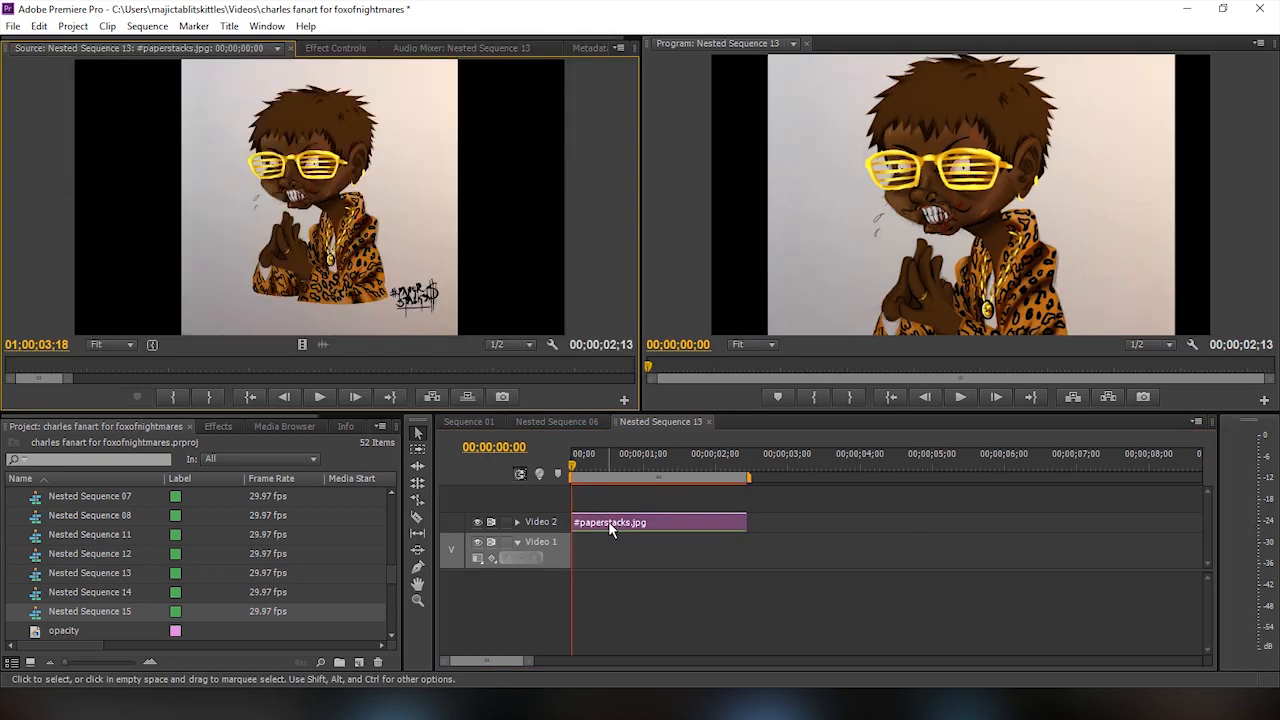
pyautogui.click(318, 52)
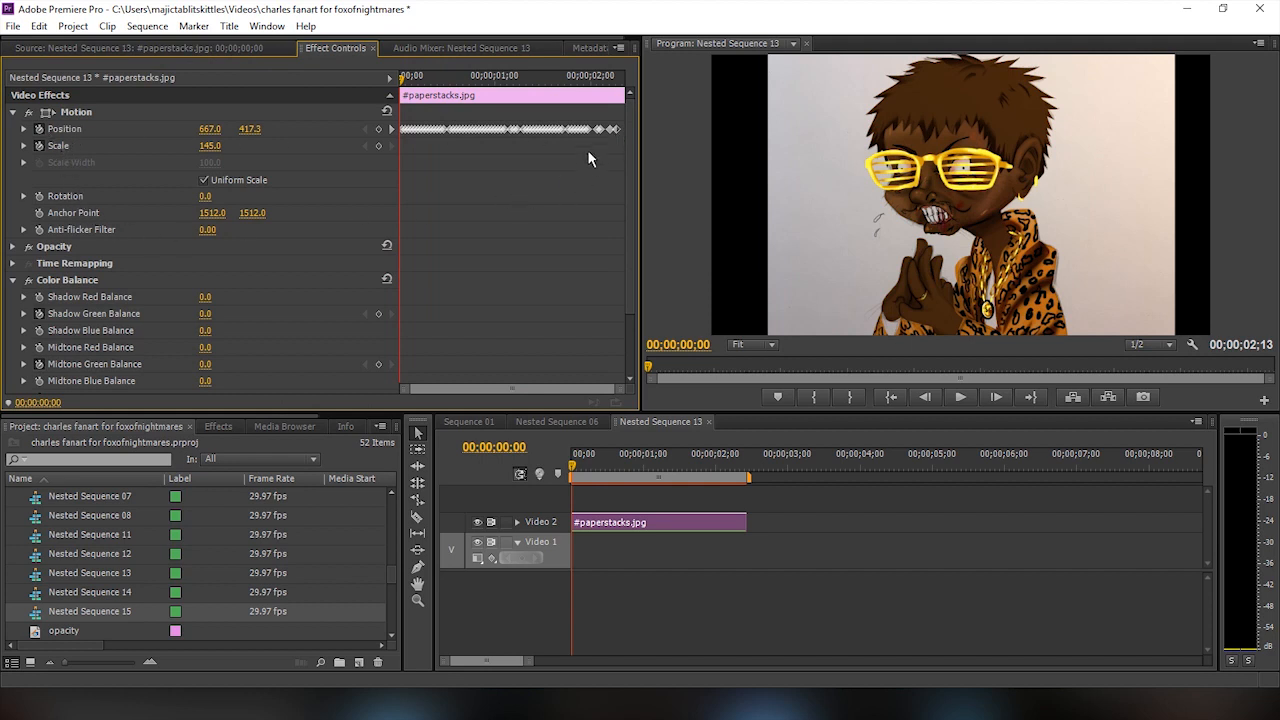
# Delete all Position keyframes from the #paperstacks.jpg clip
pyautogui.moveTo(617, 134); pyautogui.dragTo(378, 142)
pyautogui.moveTo(617, 131); pyautogui.dragTo(190, 154)
pyautogui.press('Delete')
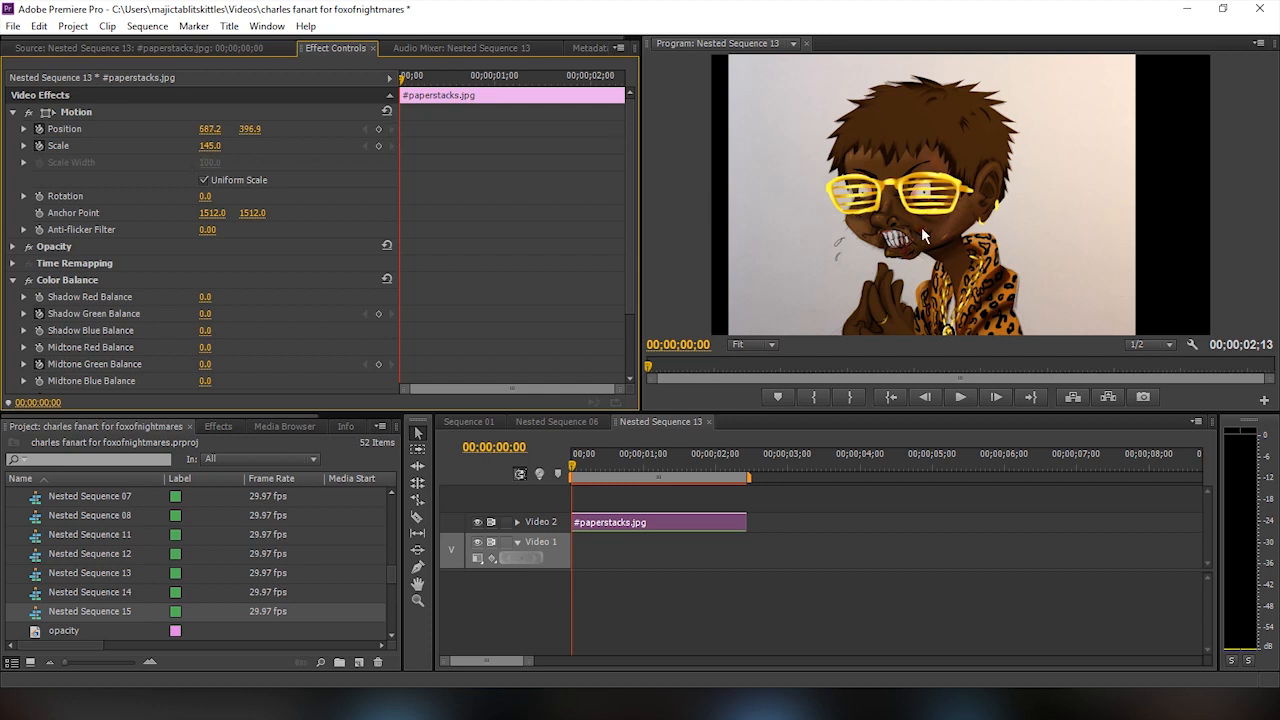
# Reset the Motion effect of the #paperstacks.jpg clip to its default position and scale at 00;00;00;00
pyautogui.click(905, 190)
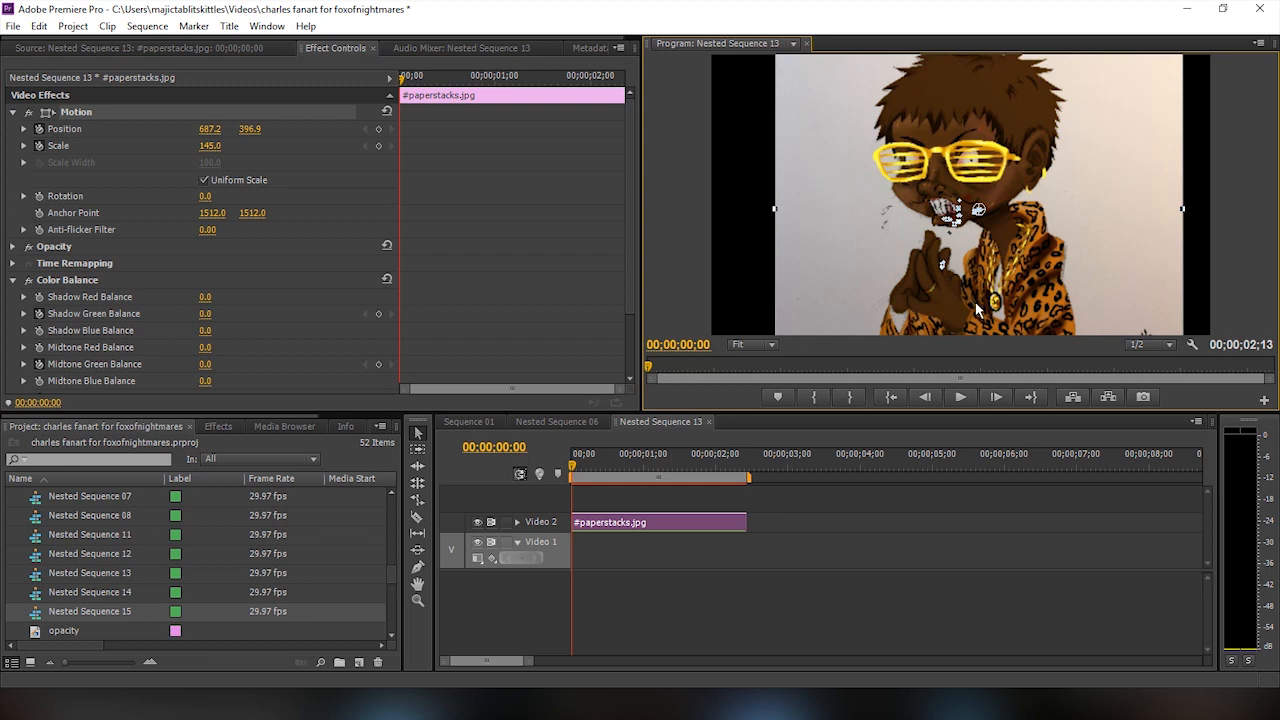
pyautogui.click(518, 392)
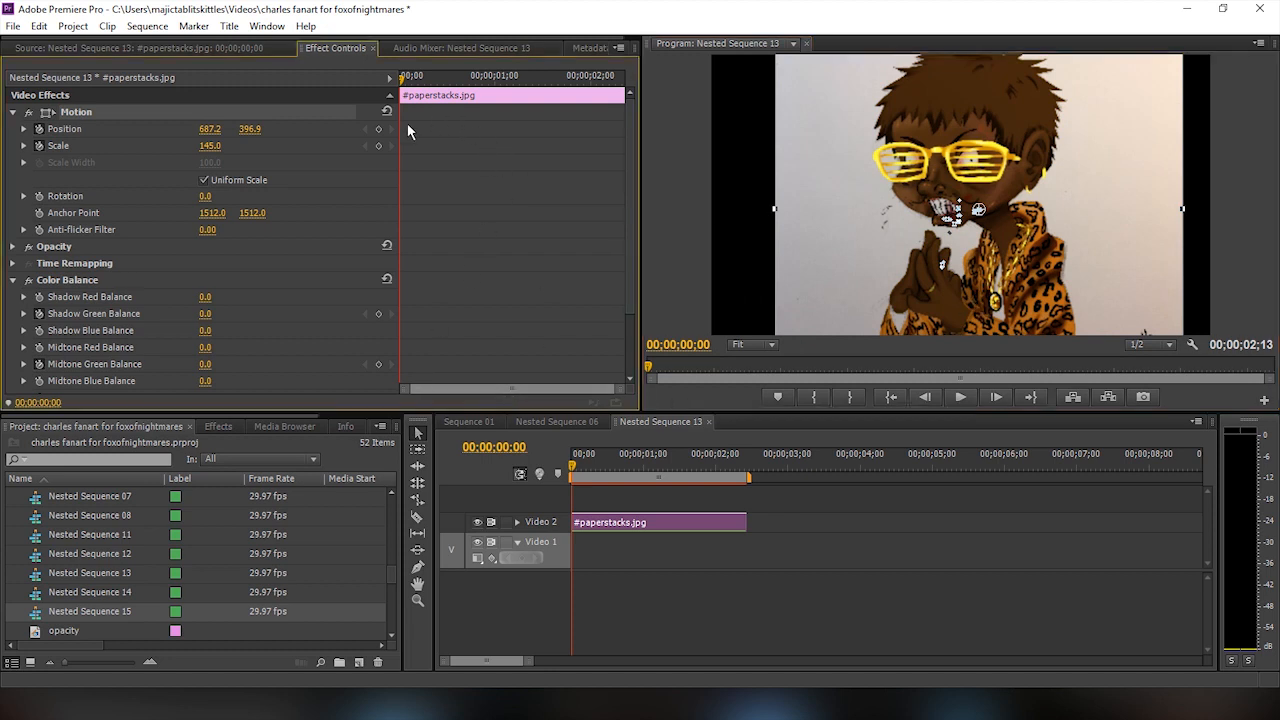
pyautogui.hotkey('ctrl', 's')
pyautogui.click(386, 111)
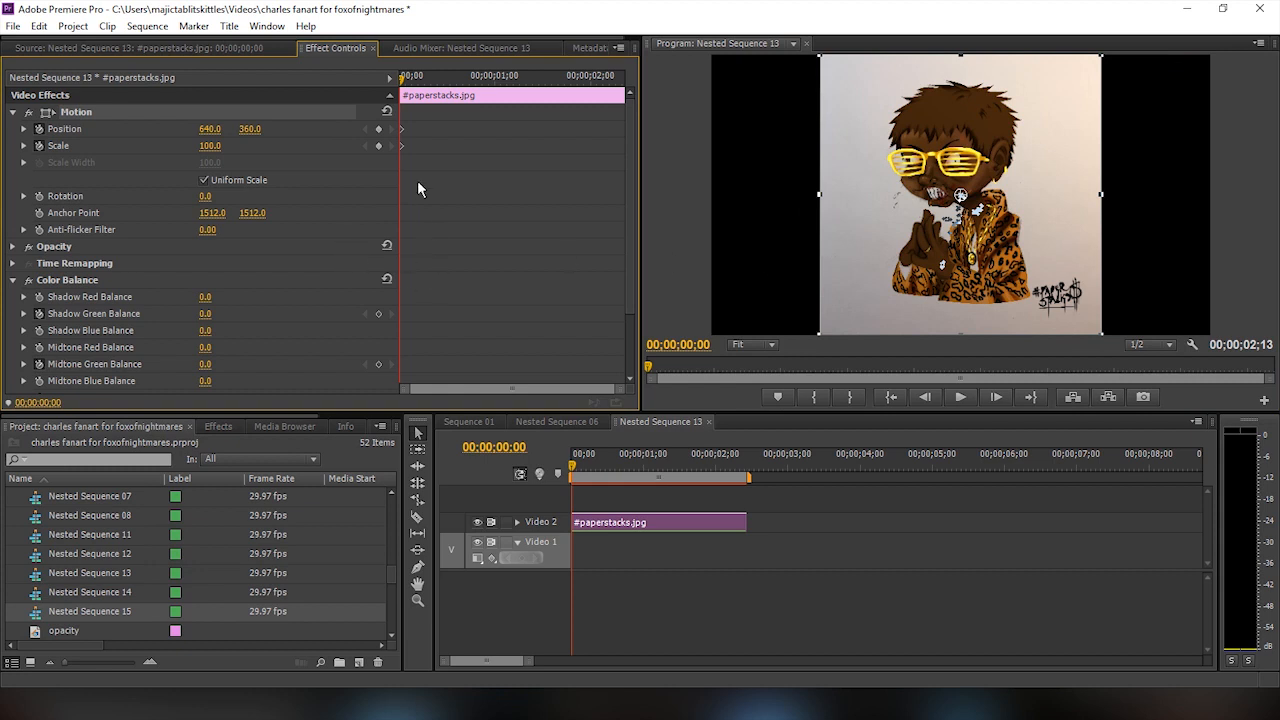
pyautogui.scroll(-3, 540, 250)
pyautogui.scroll(3, 577, 231)
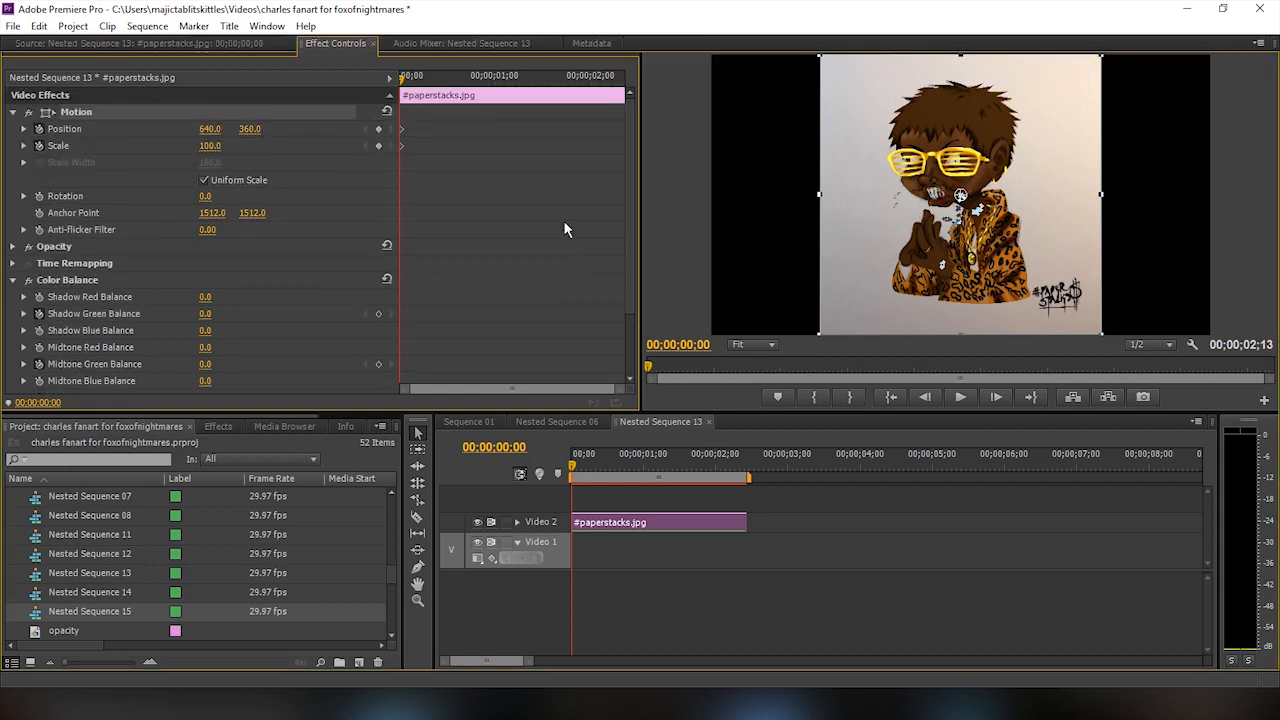
pyautogui.press('`')
pyautogui.moveTo(342, 127); pyautogui.dragTo(306, 157)
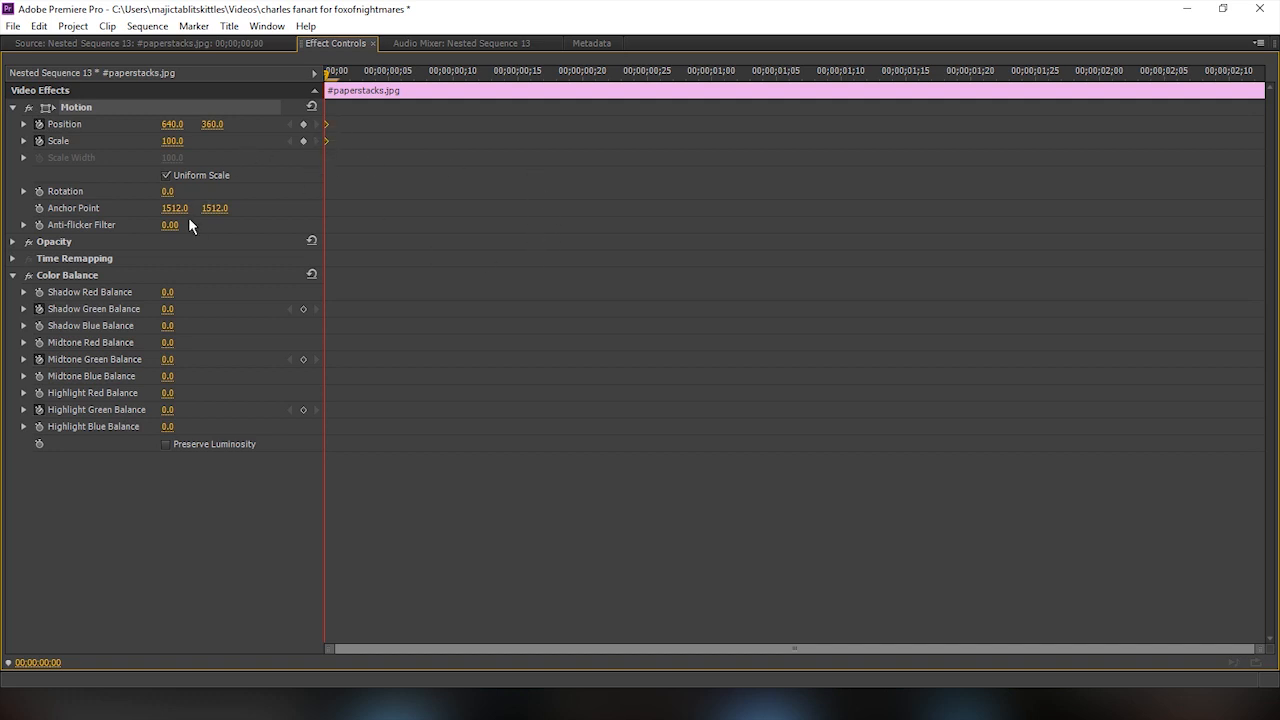
pyautogui.press('`')
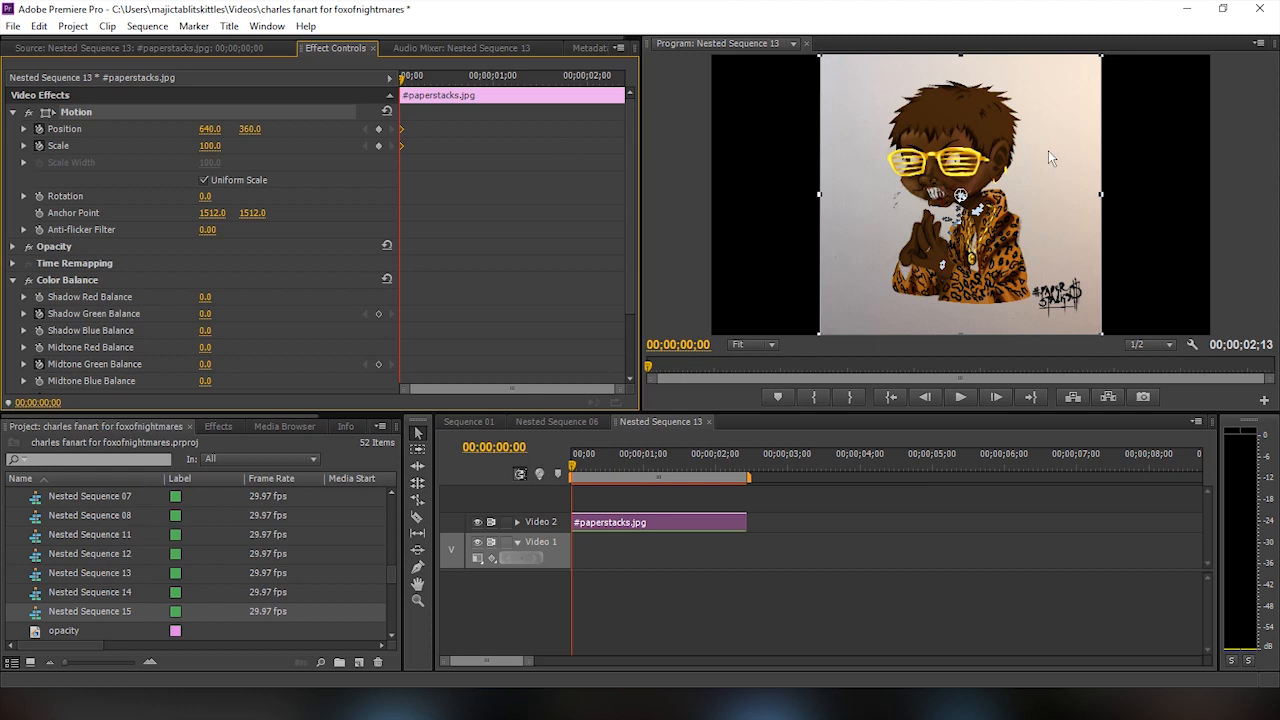
# Play the #paperstacks.jpg clip without movement keyframes and return the playhead to 00;00;00;00
pyautogui.click(960, 397)
pyautogui.click(960, 397)
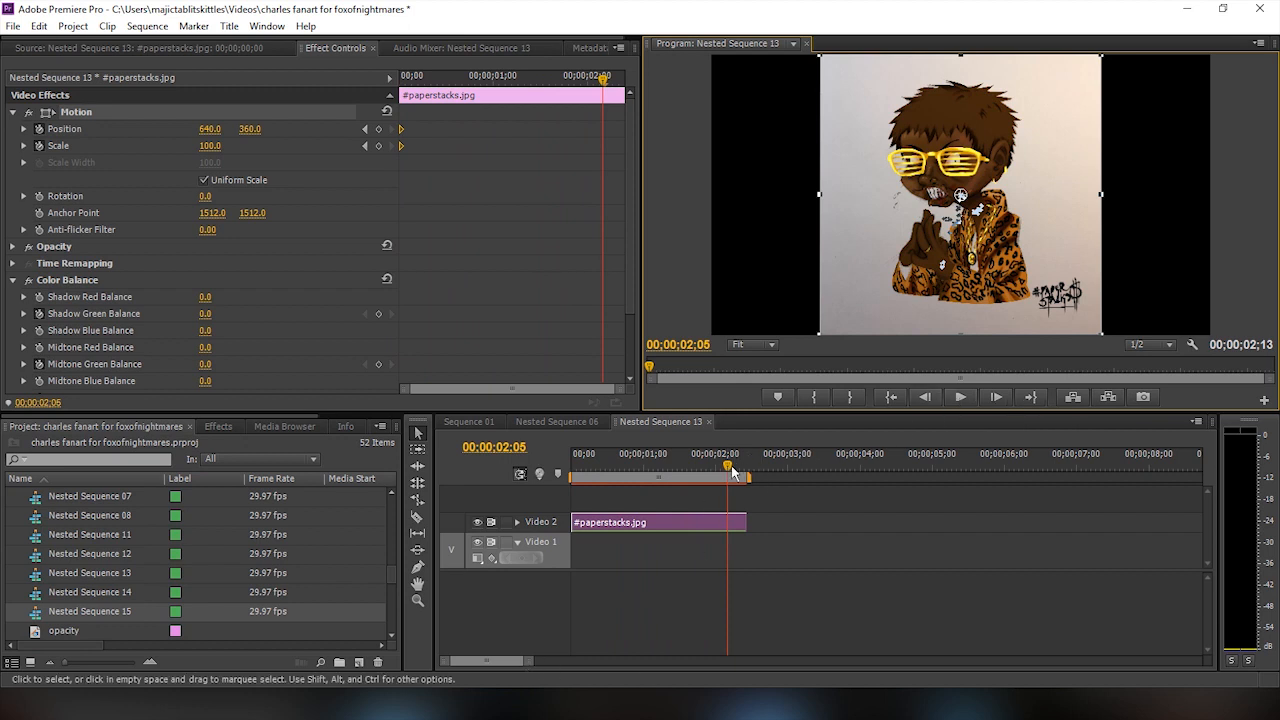
pyautogui.click(595, 474)
pyautogui.moveTo(594, 468); pyautogui.dragTo(533, 475)
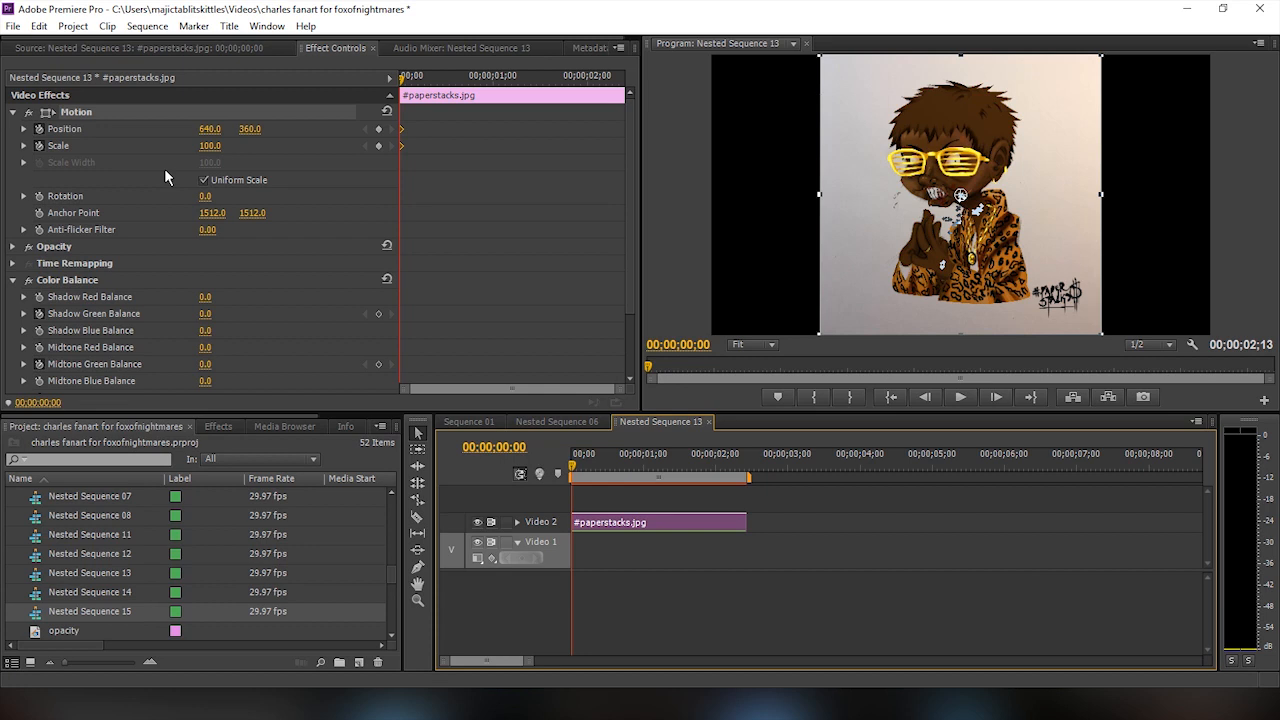
# Nudge the #paperstacks.jpg image to a slightly different position frame by frame, recording shaky Position keyframes from 00;00;00;00 to 00;00;00;09
pyautogui.click(995, 155)
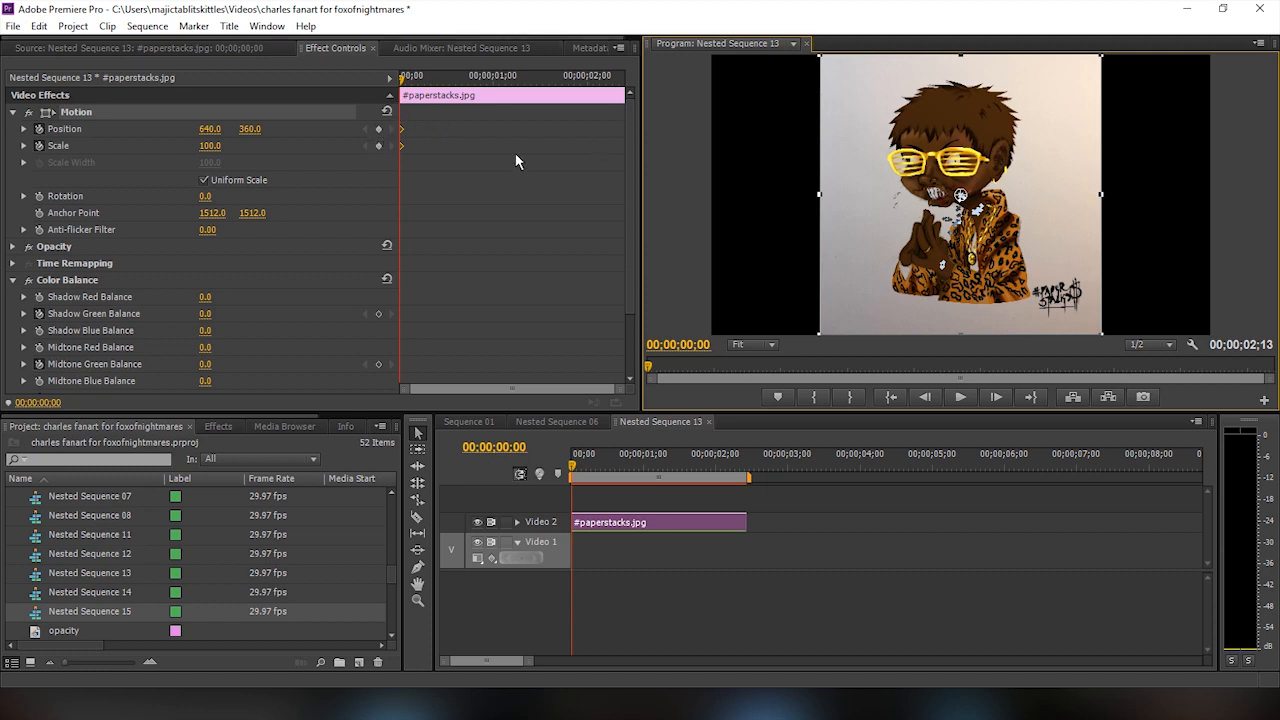
pyautogui.press('Right')
pyautogui.moveTo(1022, 166)
pyautogui.mouseDown()
pyautogui.moveTo(1037, 161)
pyautogui.moveTo(1012, 173)
pyautogui.mouseUp()
pyautogui.press('Right')
pyautogui.press('Right')
pyautogui.press('Right')
pyautogui.press('Right')
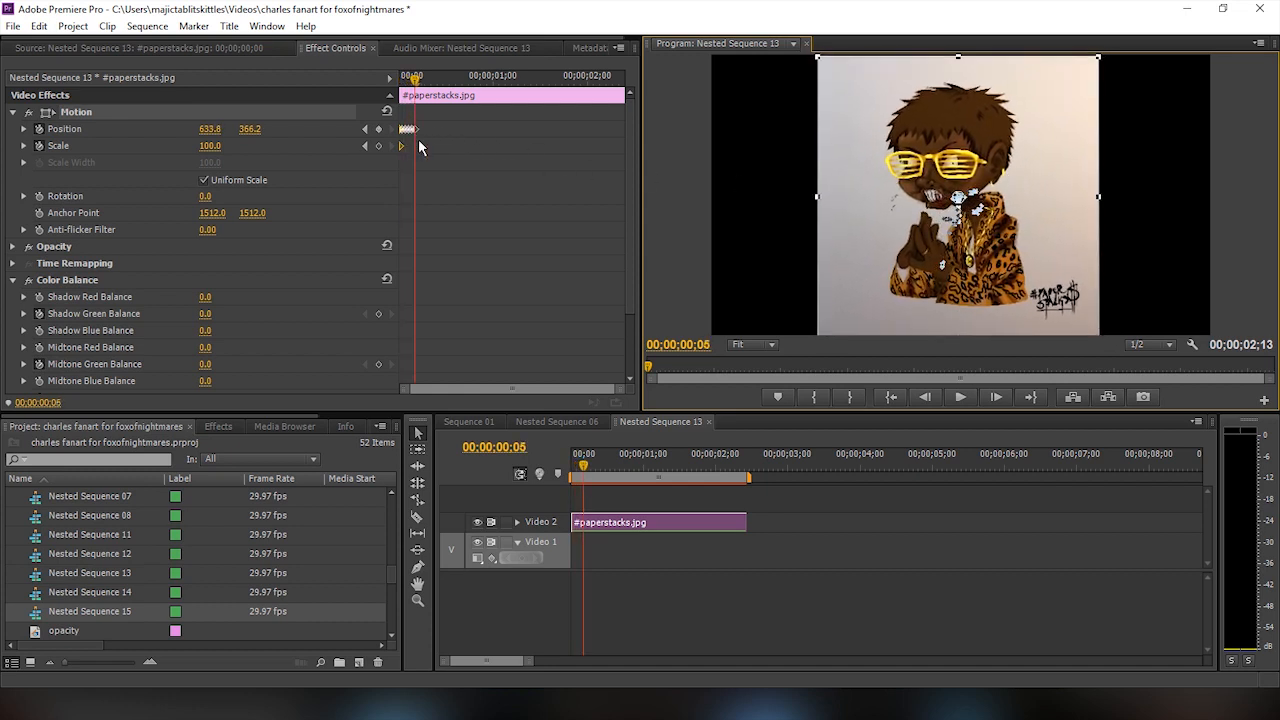
pyautogui.press('Right')
pyautogui.press('Right')
pyautogui.moveTo(1003, 160)
pyautogui.mouseDown()
pyautogui.moveTo(1022, 150)
pyautogui.moveTo(1010, 165)
pyautogui.moveTo(987, 149)
pyautogui.mouseUp()
pyautogui.press('Right')
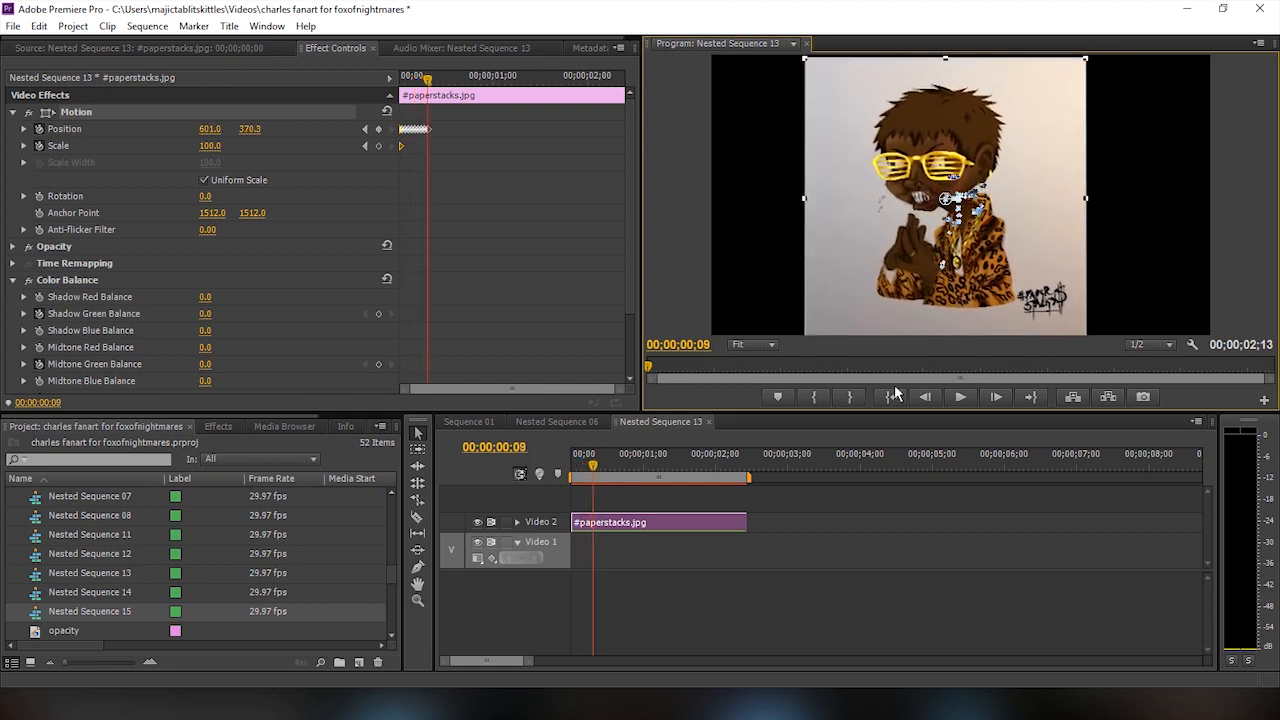
# Play Nested Sequence 13 from its start to preview the short shake, stopping at 00;00;00;13
pyautogui.click(892, 396)
pyautogui.click(960, 397)
pyautogui.click(960, 397)
# Copy the recorded Position keyframes and paste them directly after the last keyframe of the #paperstacks.jpg clip
pyautogui.moveTo(440, 124); pyautogui.dragTo(336, 136)
pyautogui.press('Left')
pyautogui.press('Left')
pyautogui.press('Left')
pyautogui.press('Left')
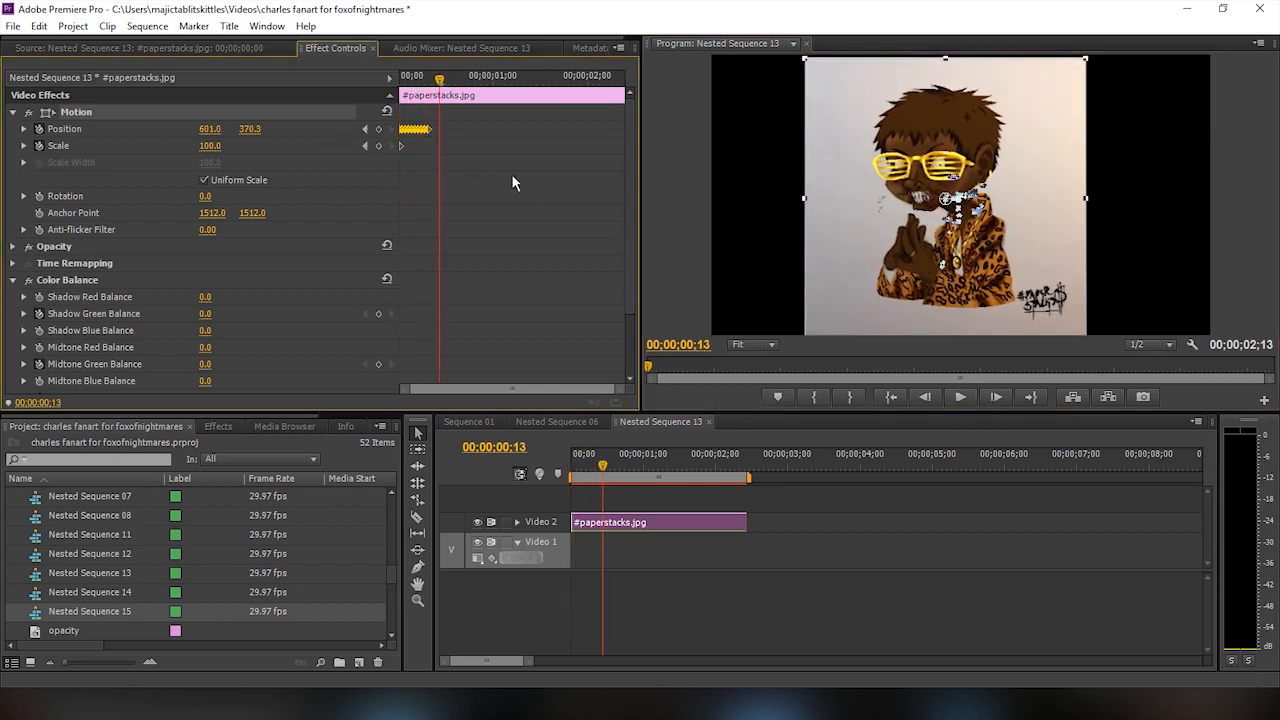
pyautogui.hotkey('ctrl', 'v')
# Paste the copied Position keyframes repeatedly, each set right after the previous one, until they fill the clip up to 00;00;02;13
pyautogui.press('Right')
pyautogui.press('Right')
pyautogui.press('Right')
pyautogui.press('Right')
pyautogui.press('Right')
pyautogui.press('Right')
pyautogui.press('Right')
pyautogui.press('Right')
pyautogui.press('Right')
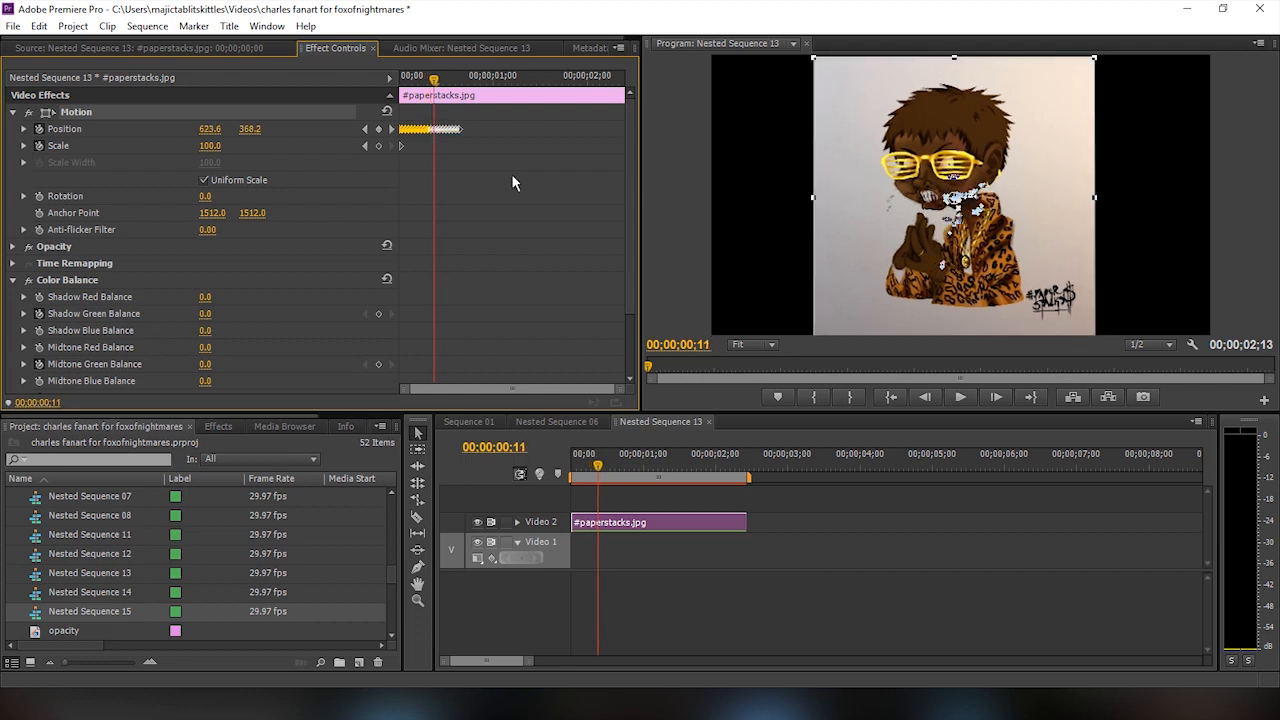
pyautogui.hotkey('ctrl', 'v')
pyautogui.press('Right')
pyautogui.press('Right')
pyautogui.press('Right')
pyautogui.press('Right')
pyautogui.press('Right')
pyautogui.press('Right')
pyautogui.press('Right')
pyautogui.press('Right')
pyautogui.hotkey('ctrl', 'v')
pyautogui.press('Right')
pyautogui.press('Right')
pyautogui.press('Right')
pyautogui.press('Right')
pyautogui.press('Right')
pyautogui.press('Right')
pyautogui.press('Right')
pyautogui.press('Right')
pyautogui.press('Right')
pyautogui.press('Right')
pyautogui.hotkey('ctrl', 'v')
pyautogui.press('Right')
pyautogui.press('Right')
pyautogui.press('Right')
pyautogui.press('Right')
pyautogui.press('Right')
pyautogui.press('Right')
pyautogui.press('Right')
pyautogui.press('Right')
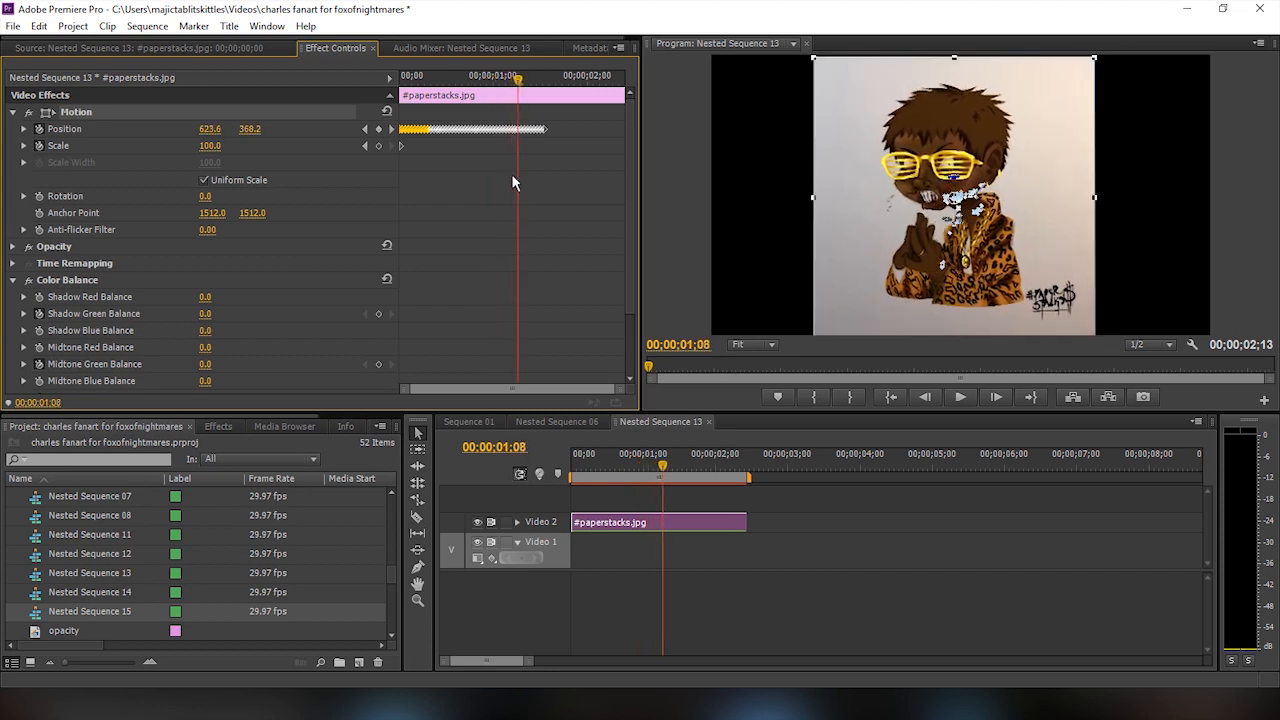
pyautogui.hotkey('ctrl', 'v')
pyautogui.press('Right')
pyautogui.press('Right')
pyautogui.press('Right')
pyautogui.press('Right')
pyautogui.press('Right')
pyautogui.press('Right')
pyautogui.press('Right')
pyautogui.press('Right')
pyautogui.press('Right')
pyautogui.press('Right')
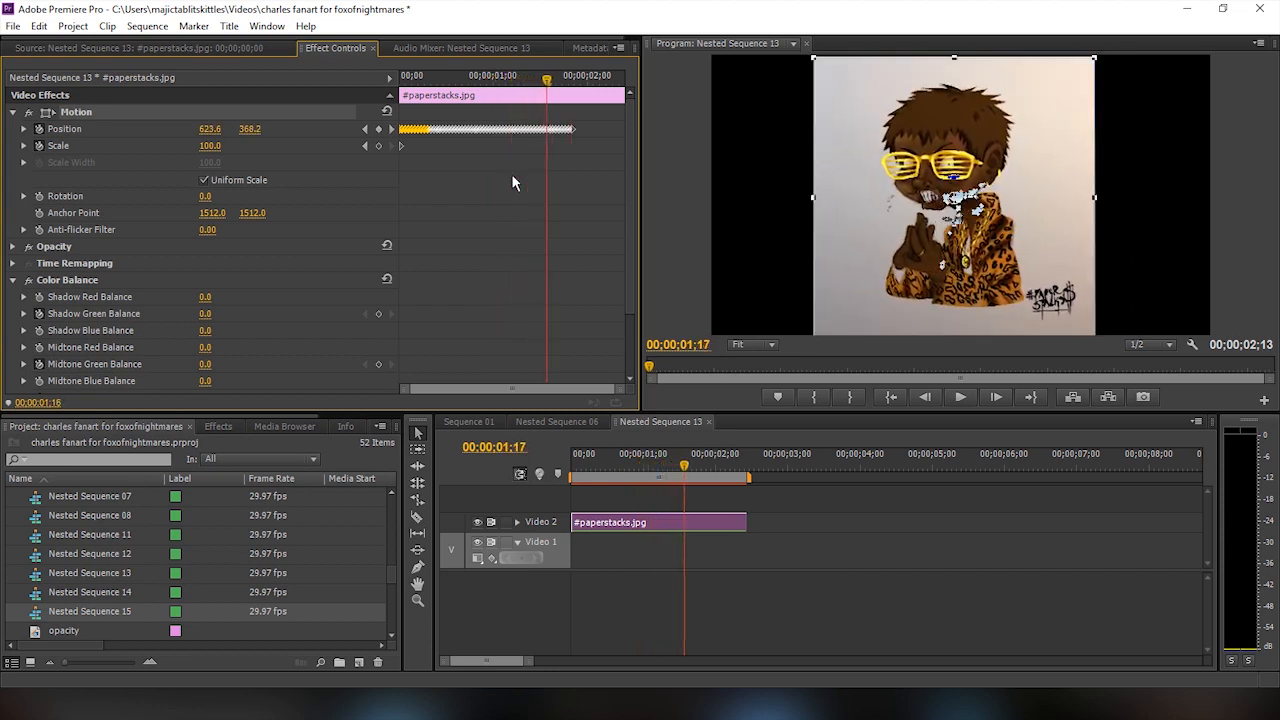
pyautogui.hotkey('ctrl', 'v')
pyautogui.press('Right')
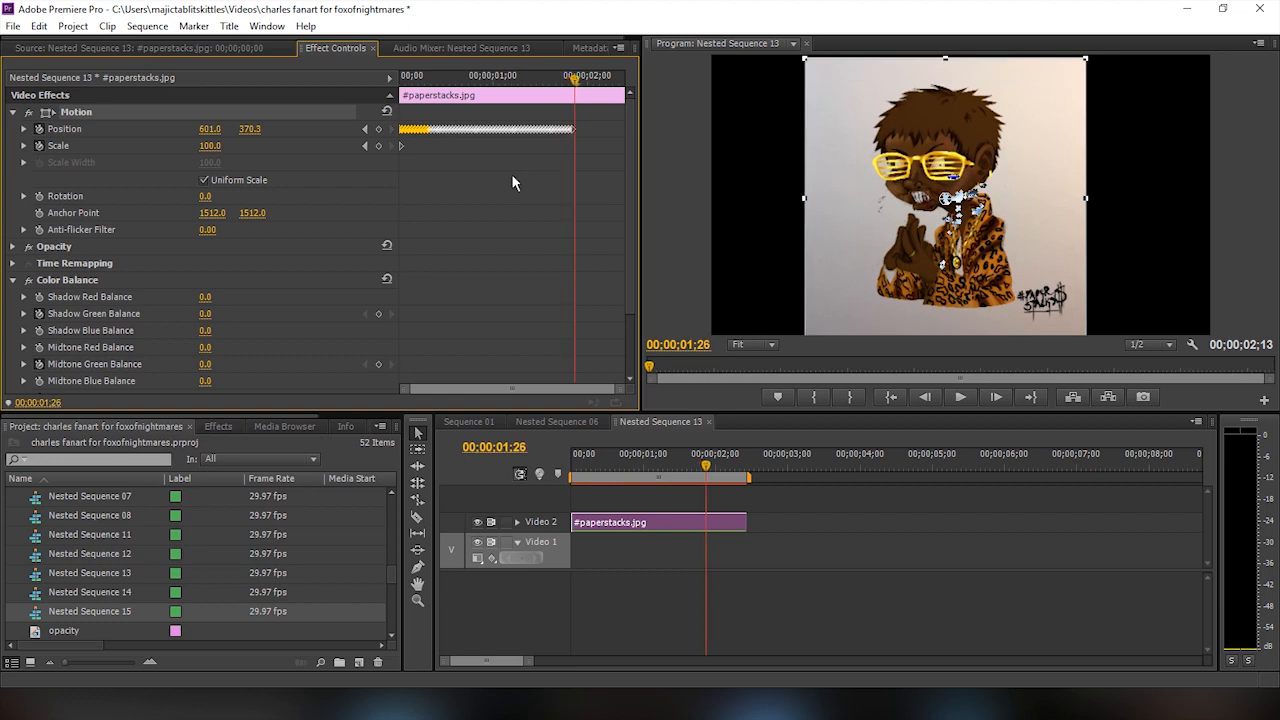
pyautogui.hotkey('ctrl', 'v')
pyautogui.press('Right')
pyautogui.press('Right')
pyautogui.press('Right')
pyautogui.press('Right')
pyautogui.press('Right')
pyautogui.press('Right')
pyautogui.press('Right')
pyautogui.press('Right')
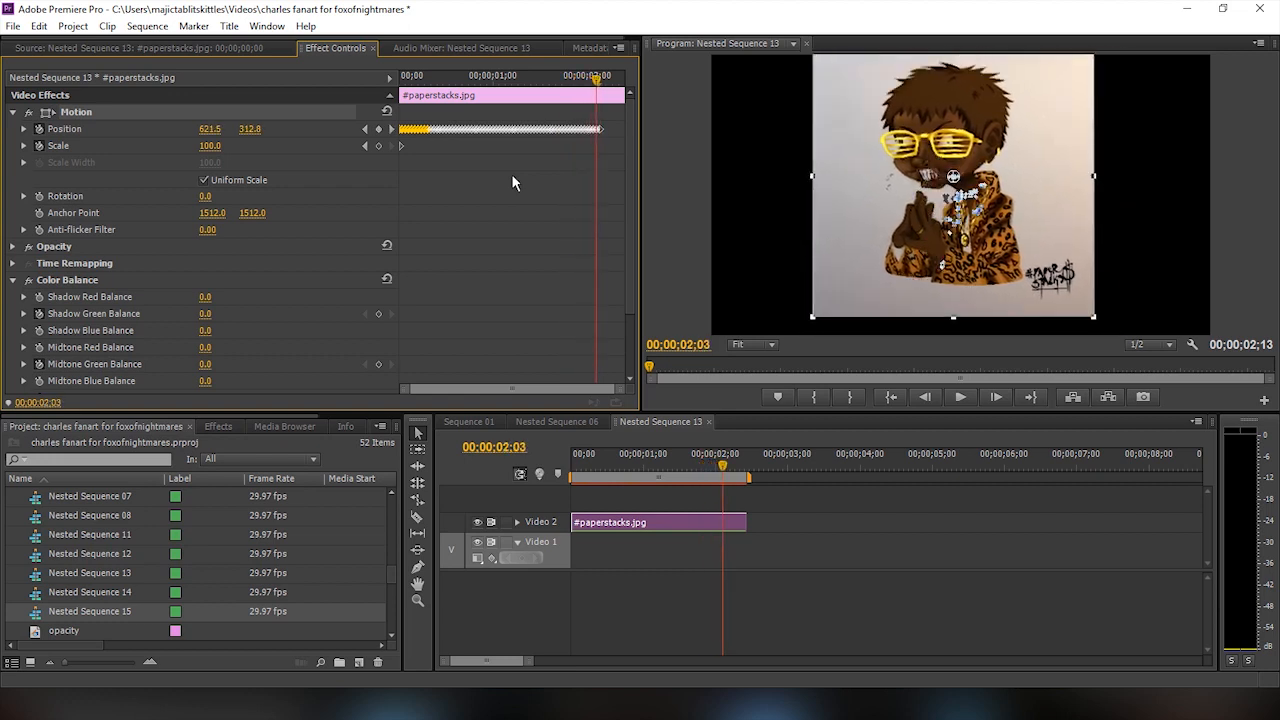
pyautogui.press('Right')
pyautogui.press('Right')
pyautogui.press('Right')
pyautogui.press('Right')
pyautogui.press('Right')
pyautogui.press('Right')
pyautogui.press('Right')
pyautogui.press('Right')
pyautogui.press('Right')
pyautogui.press('Right')
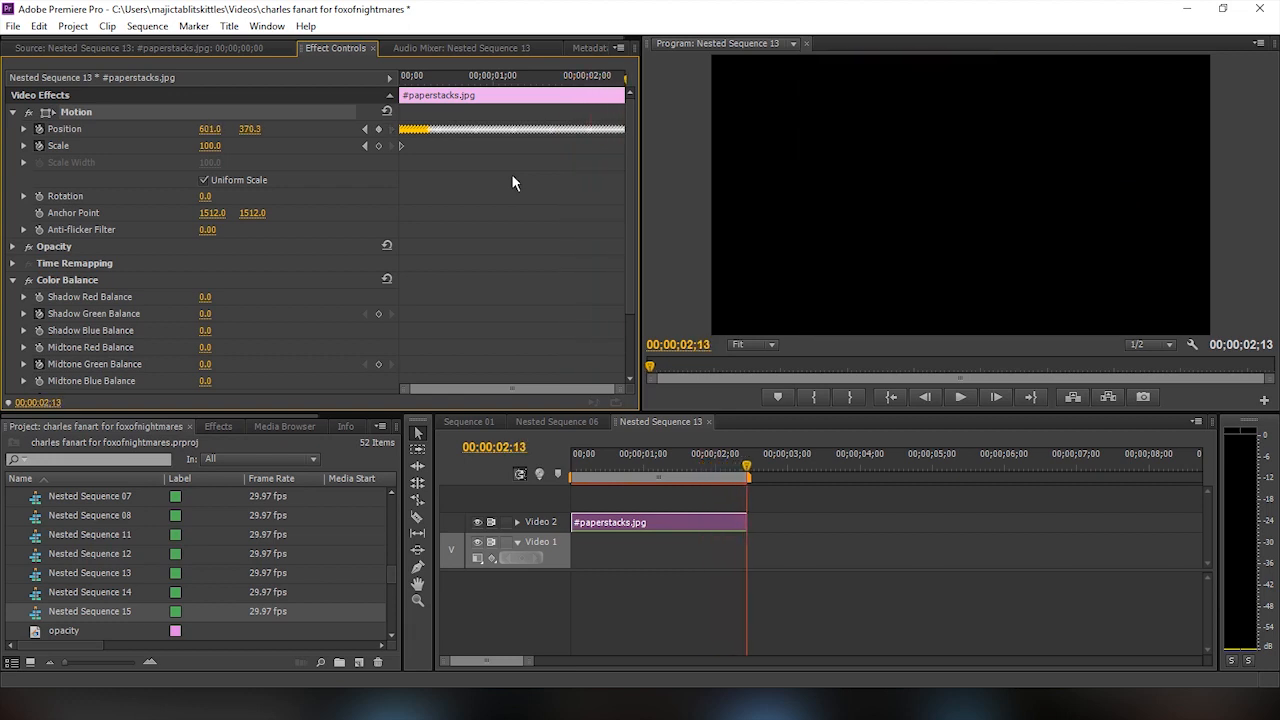
# Play the full shake from the start, and review Nested Sequence 06 back to 00;00;03;29
pyautogui.moveTo(605, 77); pyautogui.dragTo(398, 86)
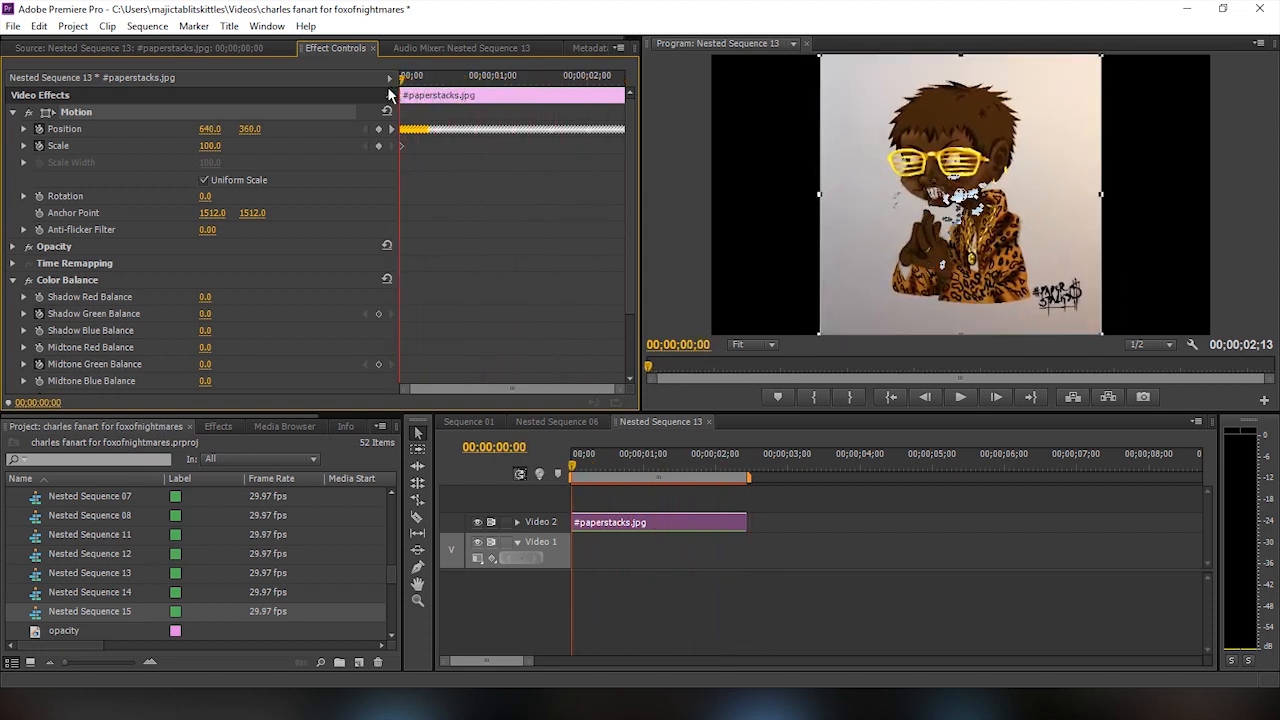
pyautogui.click(958, 398)
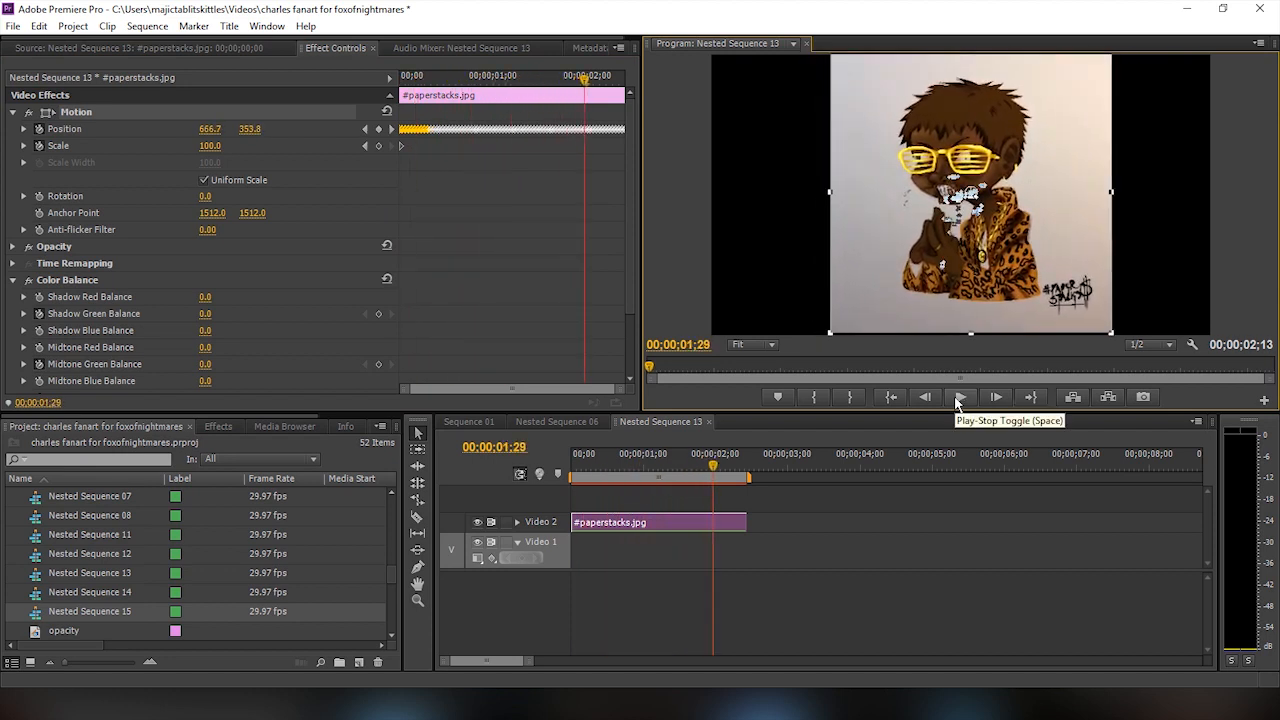
pyautogui.click(543, 424)
pyautogui.moveTo(910, 462); pyautogui.dragTo(573, 478)
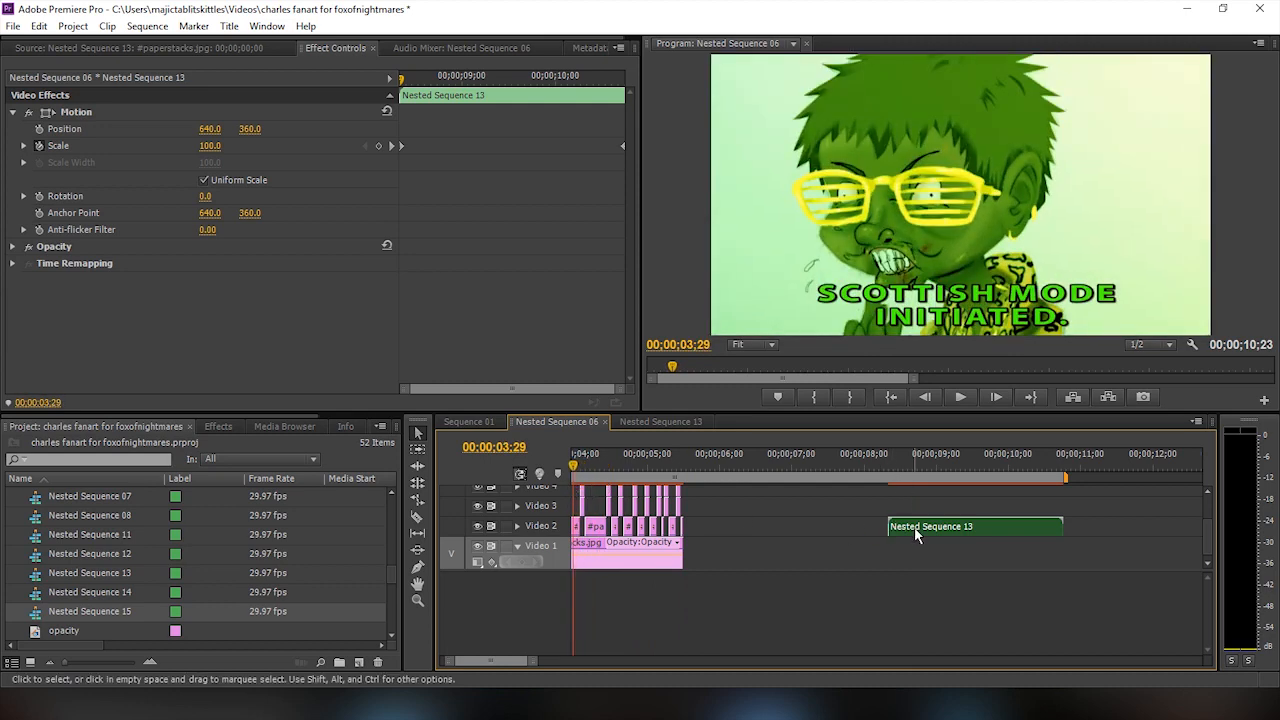
# Return to Nested Sequence 13 and nest the #paperstacks.jpg clip into its own sequence
pyautogui.click(657, 422)
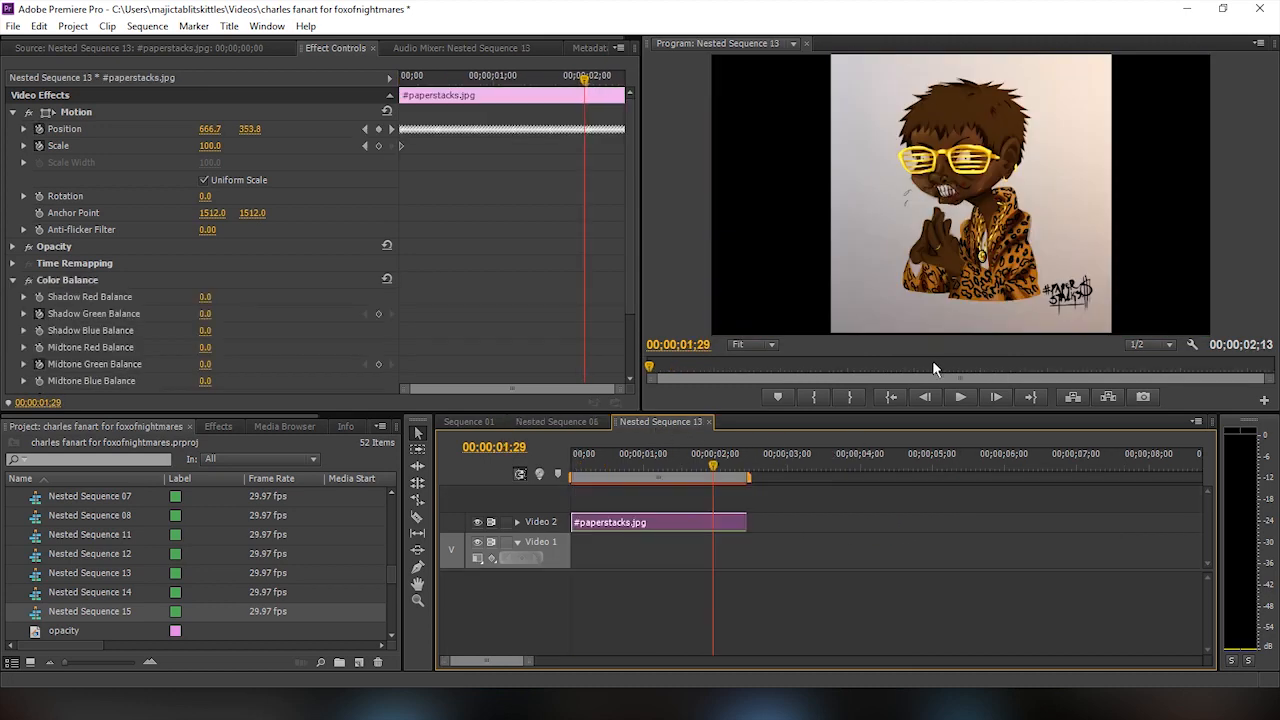
pyautogui.moveTo(728, 479); pyautogui.dragTo(677, 490)
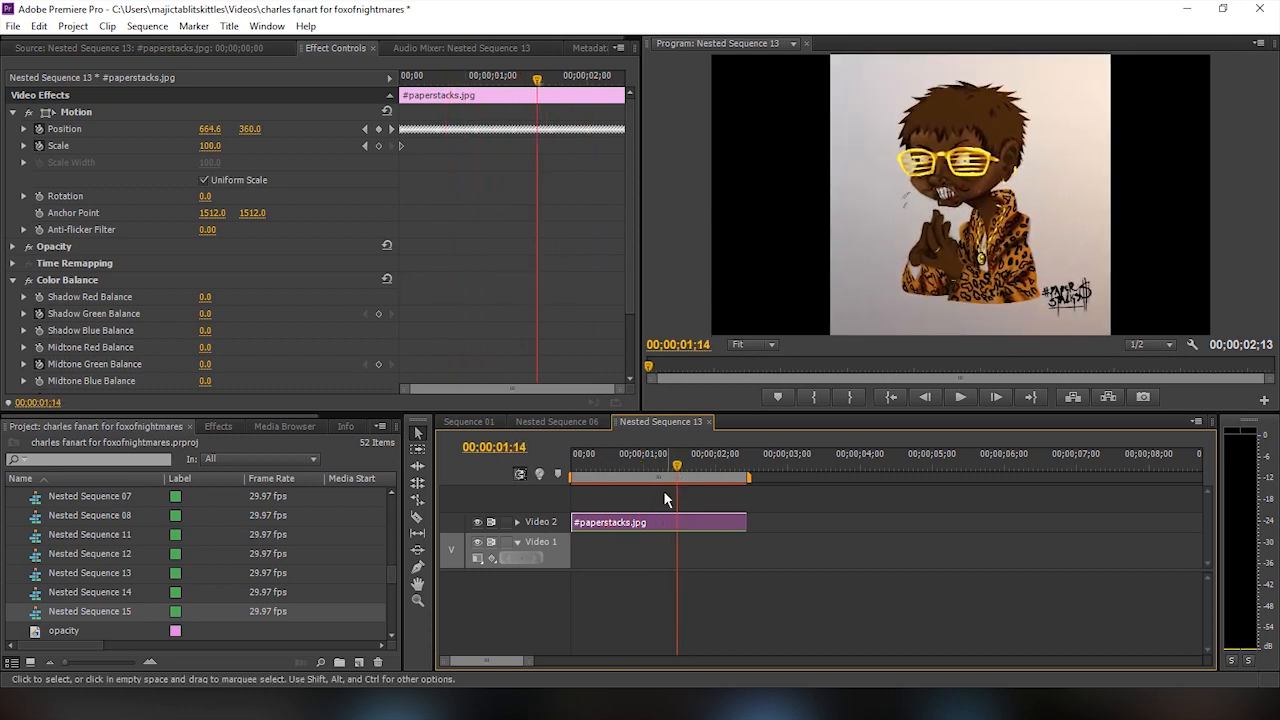
pyautogui.rightClick(636, 522)
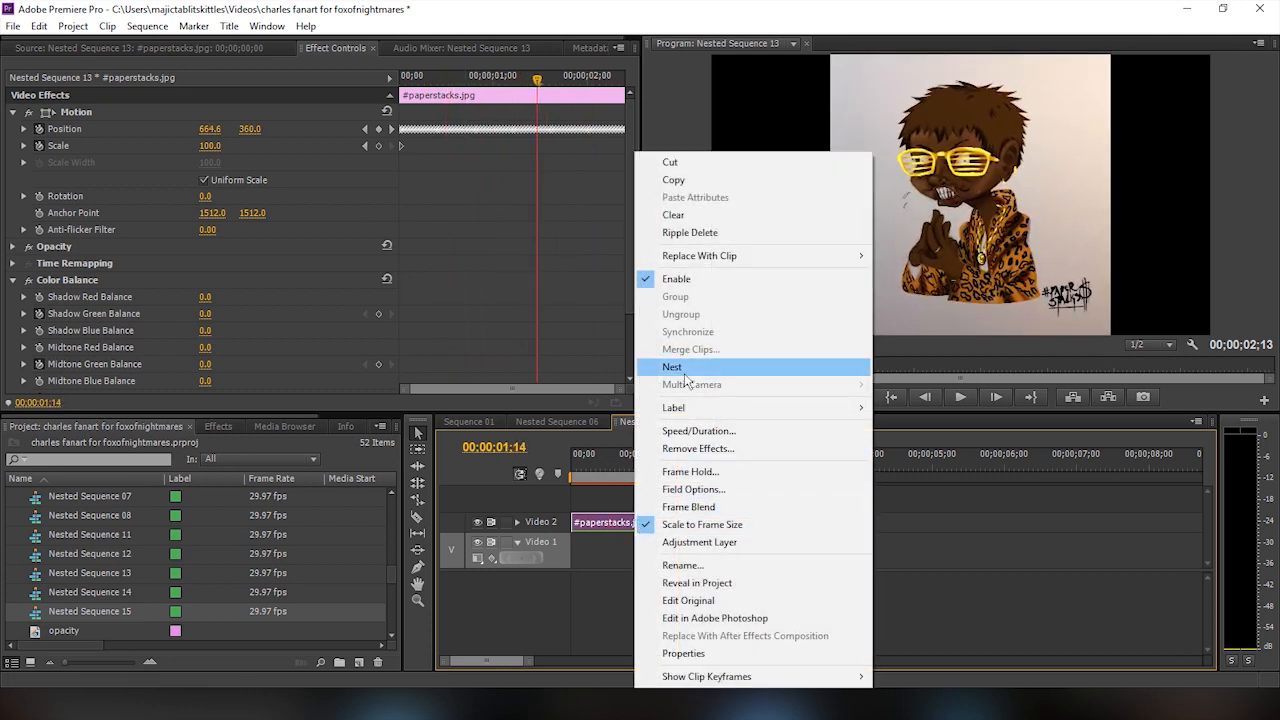
pyautogui.click(686, 370)
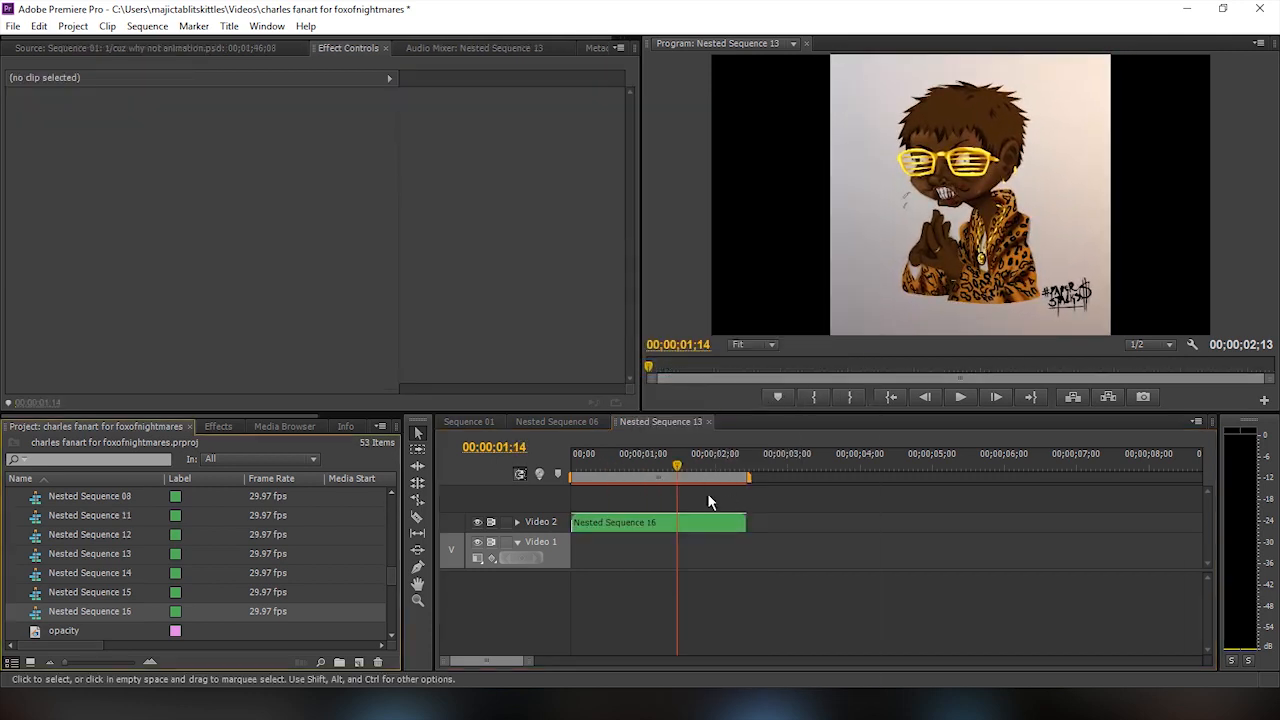
# Animate the Scale of the Nested Sequence 16 clip from 100 at 00;00;00;00 to 212 at 00;00;02;12
pyautogui.moveTo(680, 478); pyautogui.dragTo(561, 483)
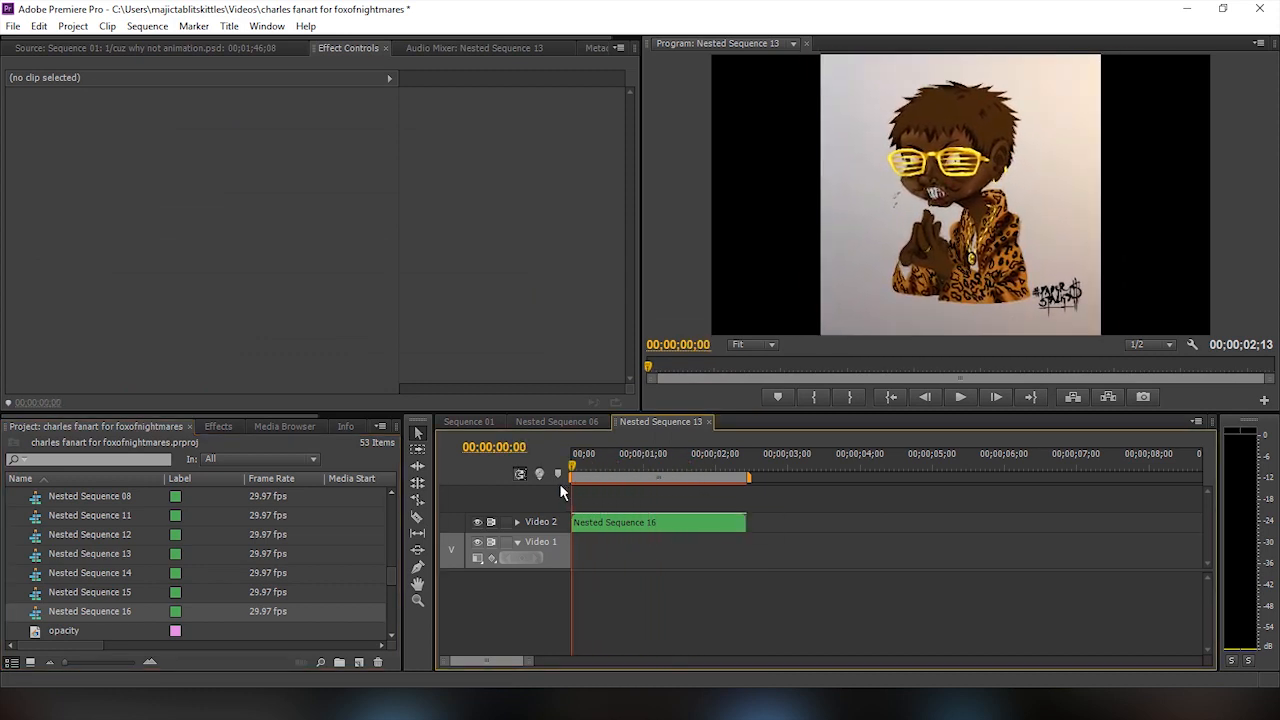
pyautogui.click(594, 522)
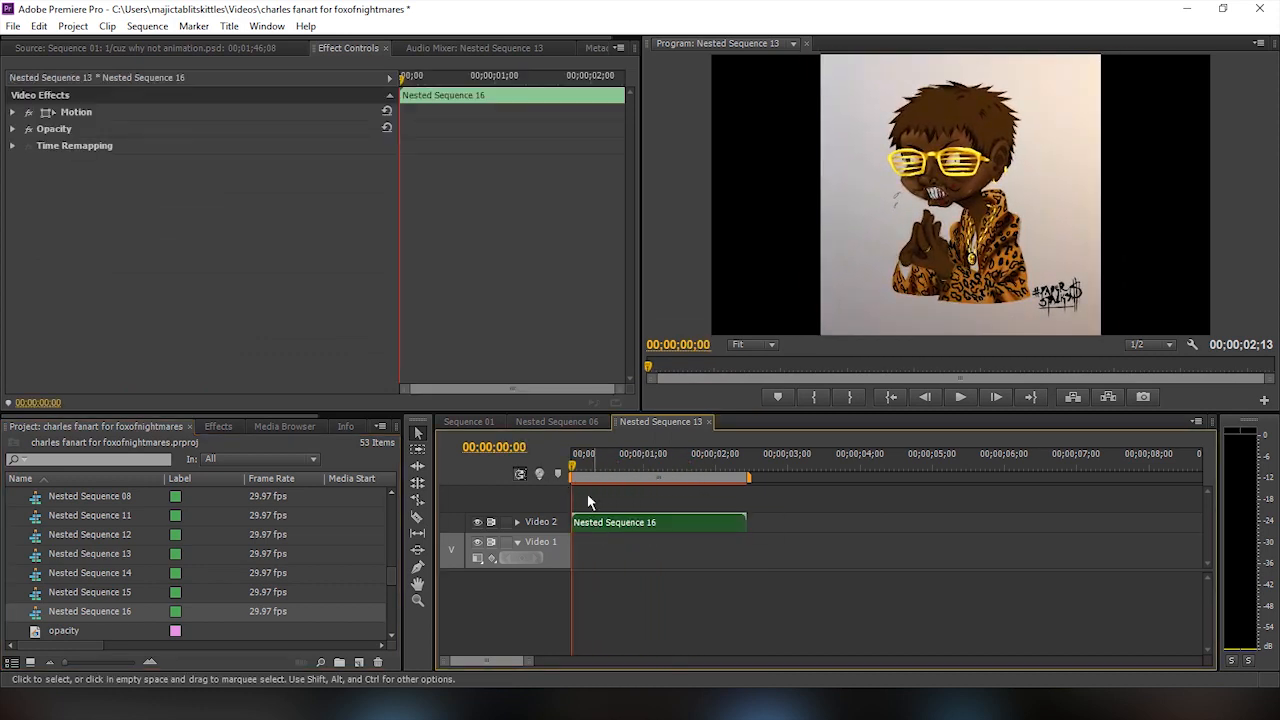
pyautogui.click(13, 112)
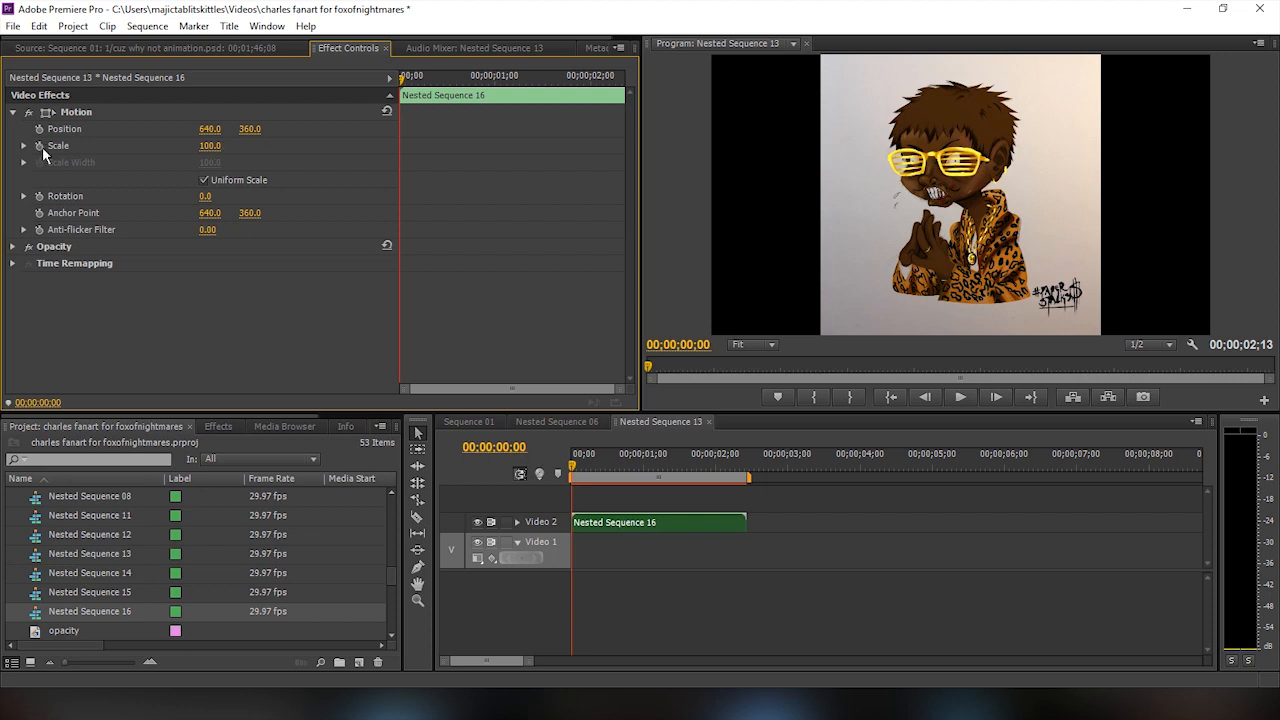
pyautogui.press('Right')
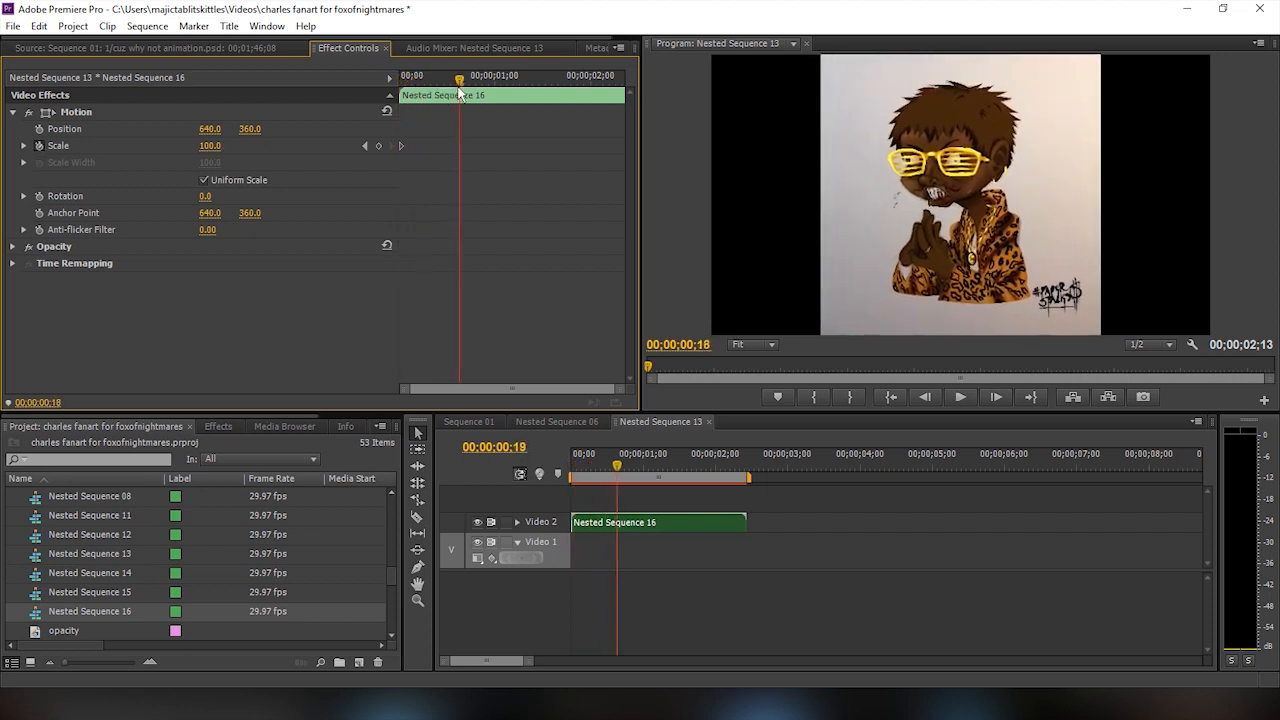
pyautogui.press('Left')
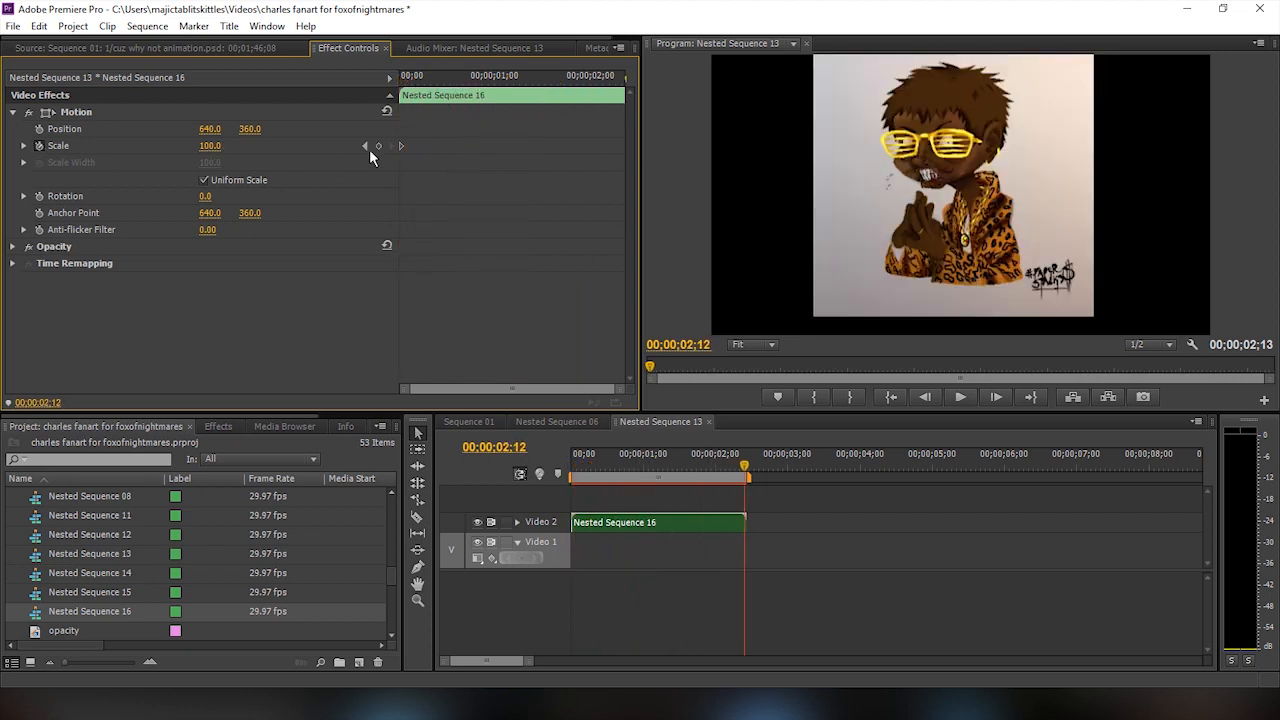
pyautogui.moveTo(208, 148); pyautogui.dragTo(221, 146)
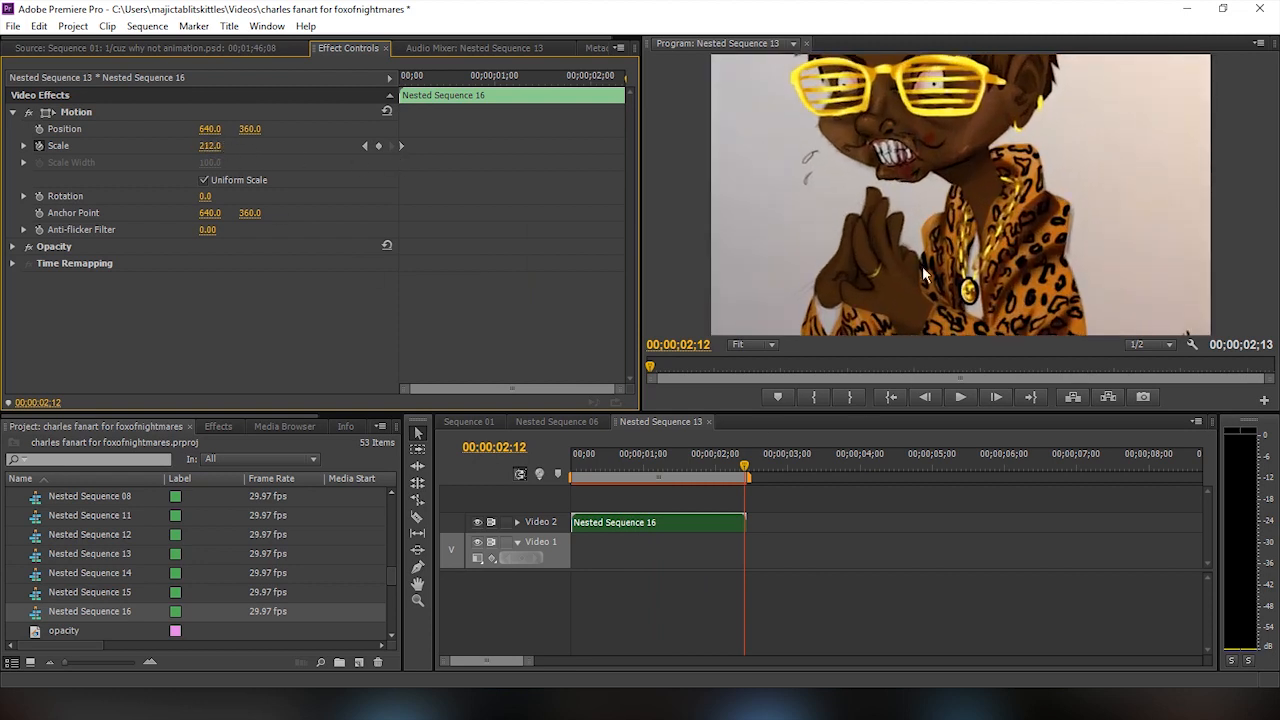
# Lower the enlarged image to position 666.7, 526.2 and step back through the zoom to the first frame
pyautogui.moveTo(974, 212); pyautogui.dragTo(1001, 270)
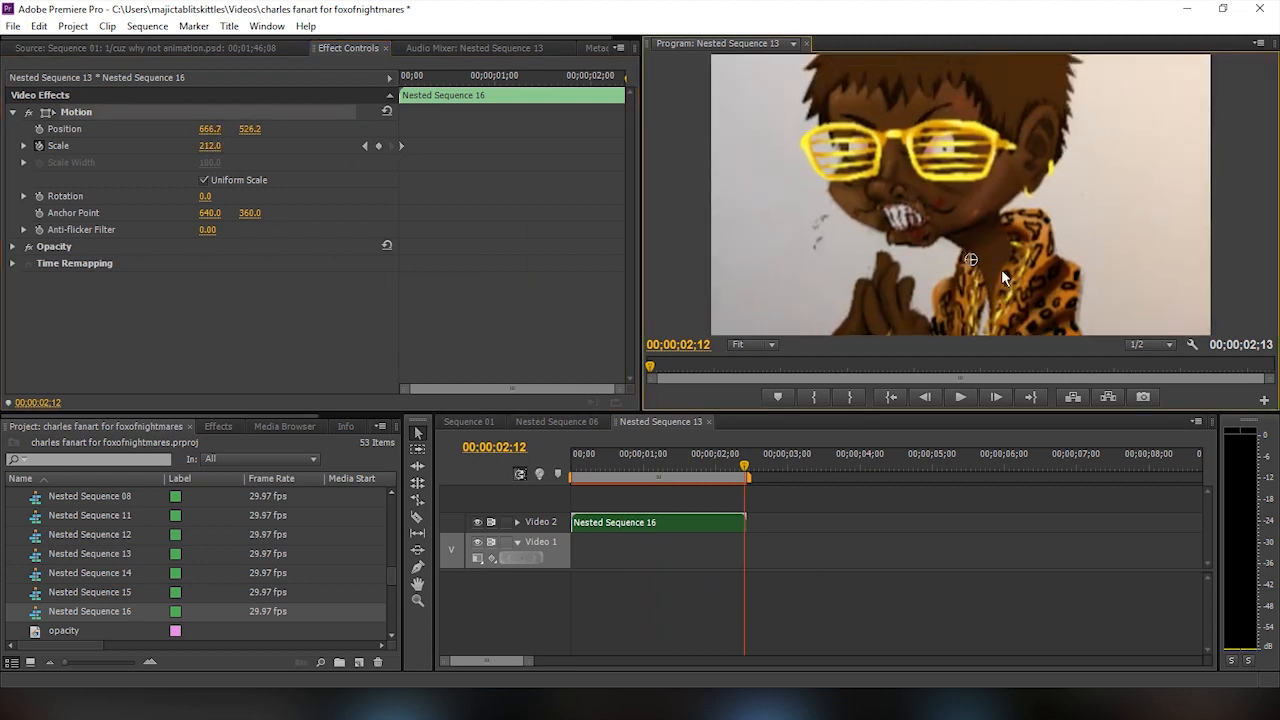
pyautogui.press('Left')
pyautogui.press('Left')
pyautogui.press('Left')
pyautogui.press('Left')
pyautogui.press('Left')
pyautogui.press('Left')
pyautogui.press('Left')
pyautogui.press('Left')
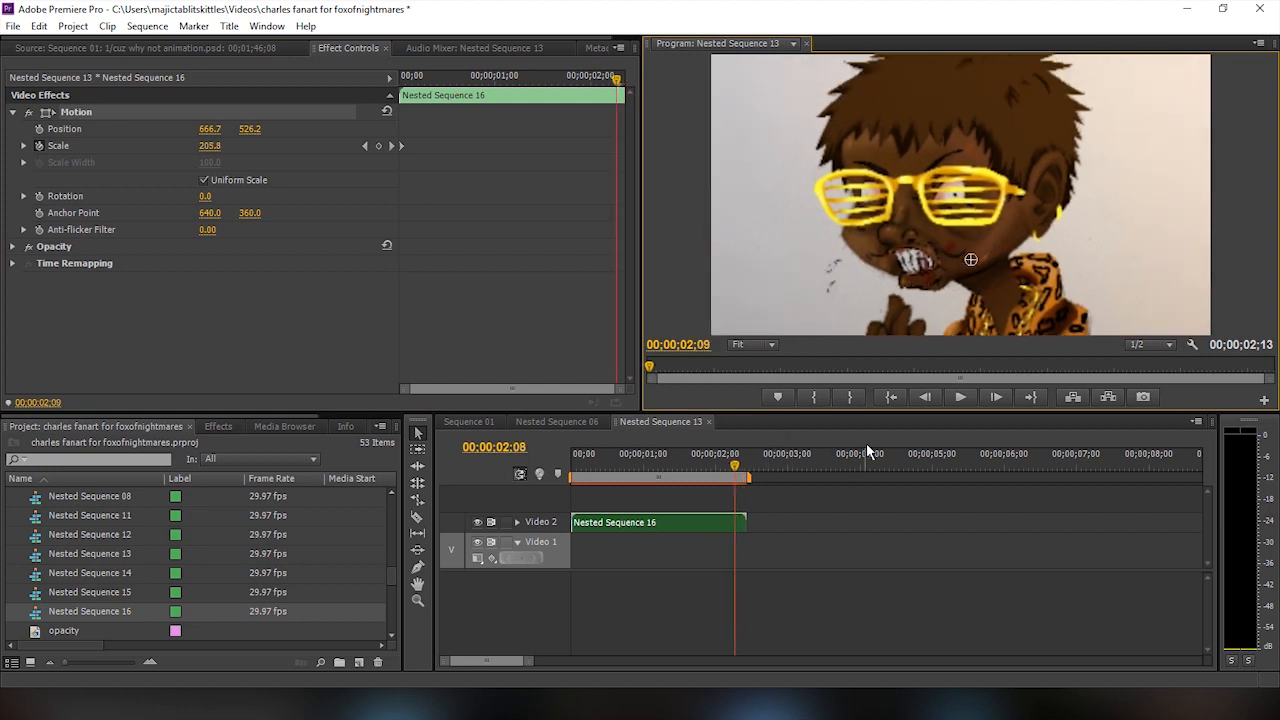
pyautogui.press('Left')
pyautogui.press('Left')
pyautogui.press('Left')
pyautogui.press('Left')
pyautogui.press('Left')
pyautogui.press('Left')
pyautogui.press('Left')
pyautogui.press('Left')
pyautogui.press('Left')
pyautogui.press('Left')
pyautogui.press('Left')
pyautogui.press('Left')
pyautogui.press('Left')
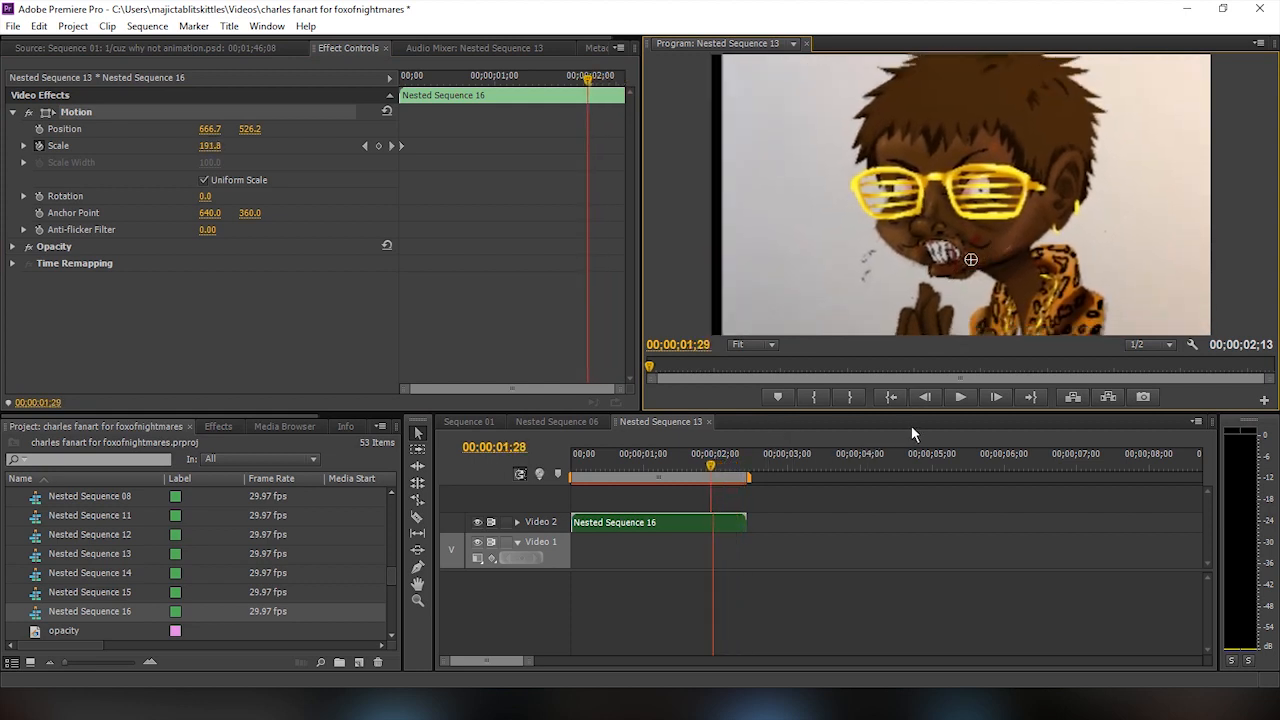
pyautogui.press('Left')
pyautogui.press('Left')
pyautogui.press('Left')
pyautogui.press('Left')
pyautogui.press('Left')
pyautogui.press('Left')
pyautogui.press('Left')
pyautogui.press('Left')
pyautogui.press('Left')
pyautogui.press('Left')
pyautogui.press('Left')
pyautogui.press('Left')
pyautogui.press('Left')
pyautogui.press('Left')
pyautogui.press('Left')
pyautogui.press('Left')
pyautogui.press('Left')
pyautogui.press('Left')
pyautogui.press('Left')
pyautogui.press('Left')
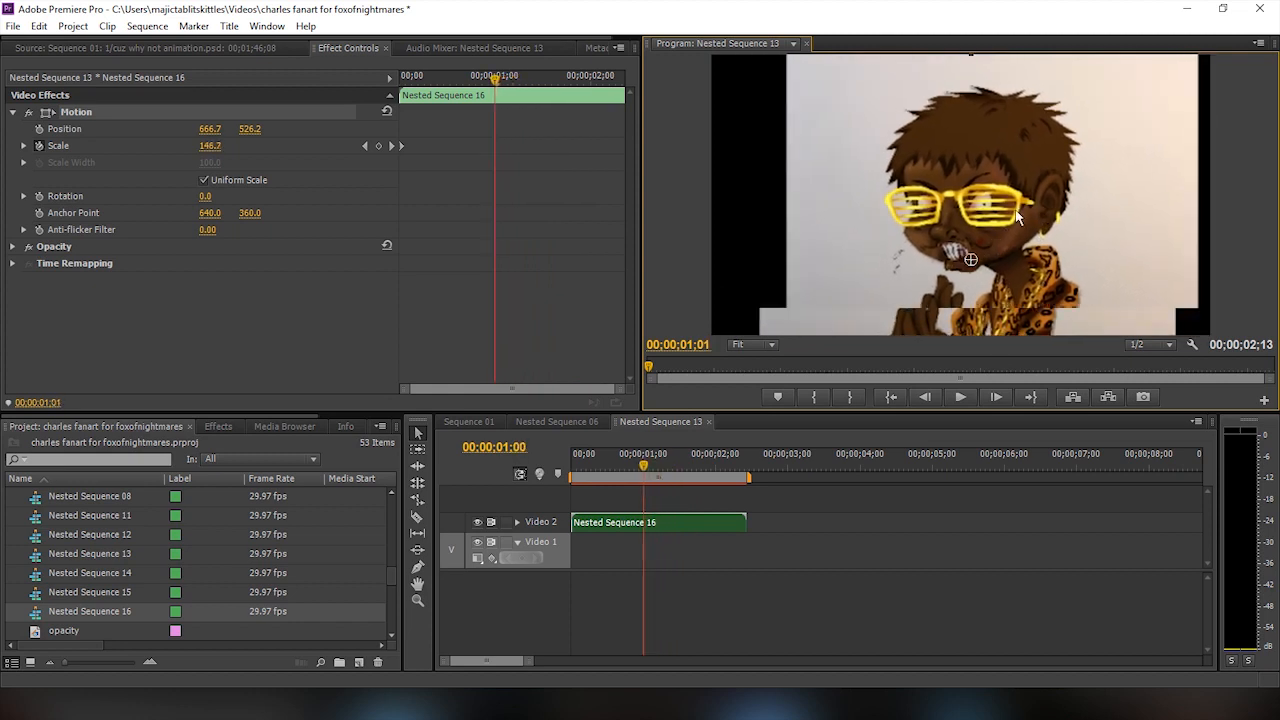
pyautogui.press('Left')
pyautogui.press('Left')
pyautogui.press('Left')
pyautogui.press('Left')
pyautogui.press('Left')
pyautogui.press('Left')
pyautogui.press('Left')
pyautogui.press('Left')
pyautogui.press('Left')
pyautogui.press('Left')
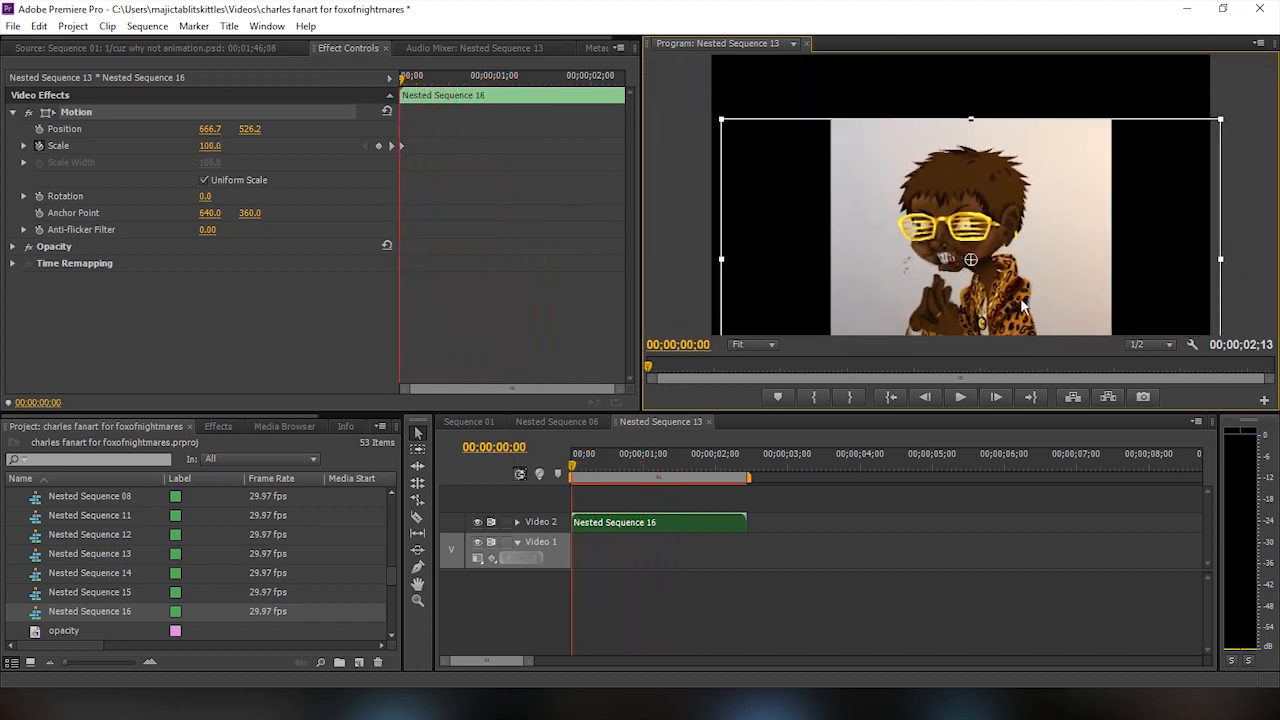
# Move the image up to position 652.3, 357.9 at the first frame and play the shaking zoom
pyautogui.moveTo(1015, 183); pyautogui.dragTo(1013, 177)
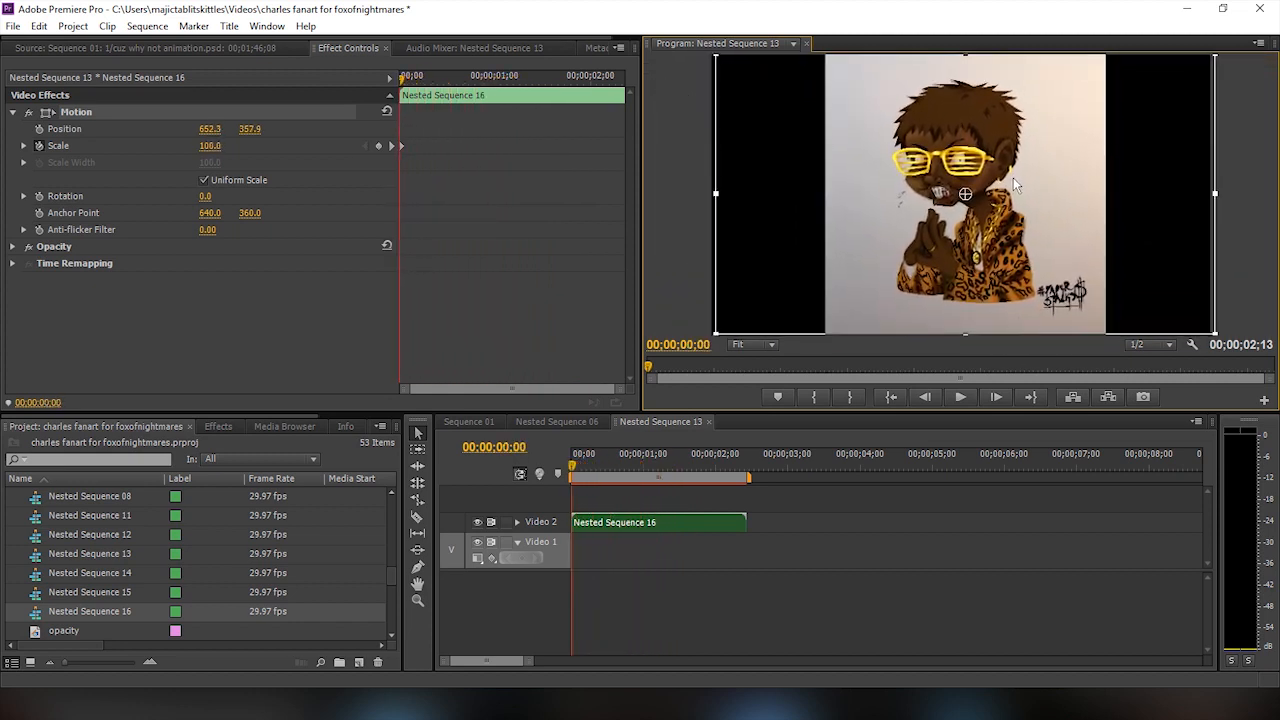
pyautogui.press('space')
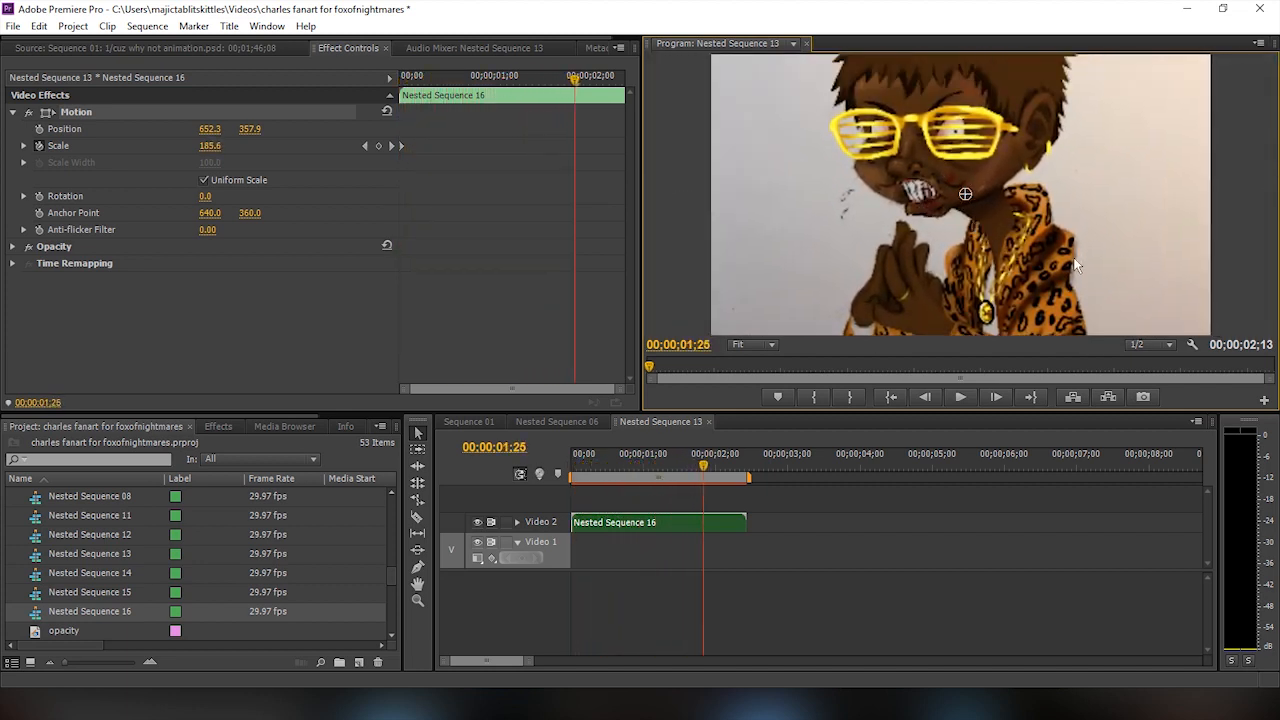
# Open Nested Sequence 06 and look at the flashing image clips at 00;00;04;13
pyautogui.click(550, 421)
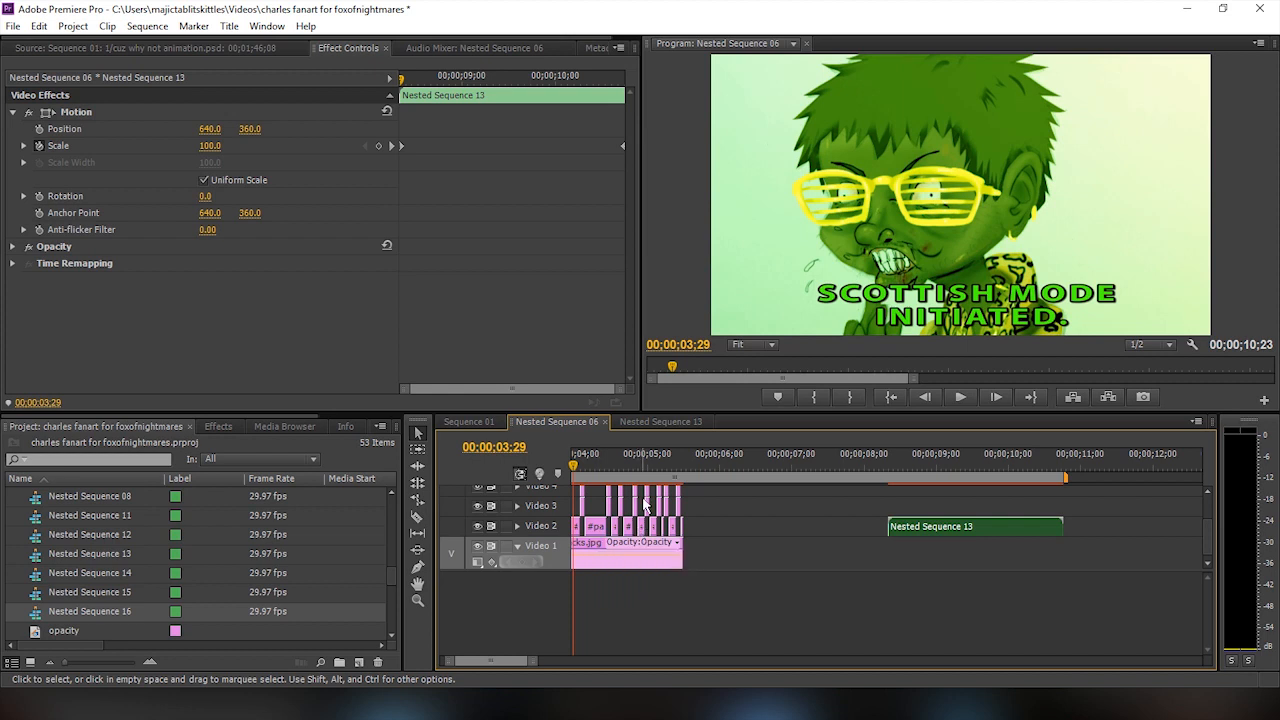
pyautogui.click(609, 474)
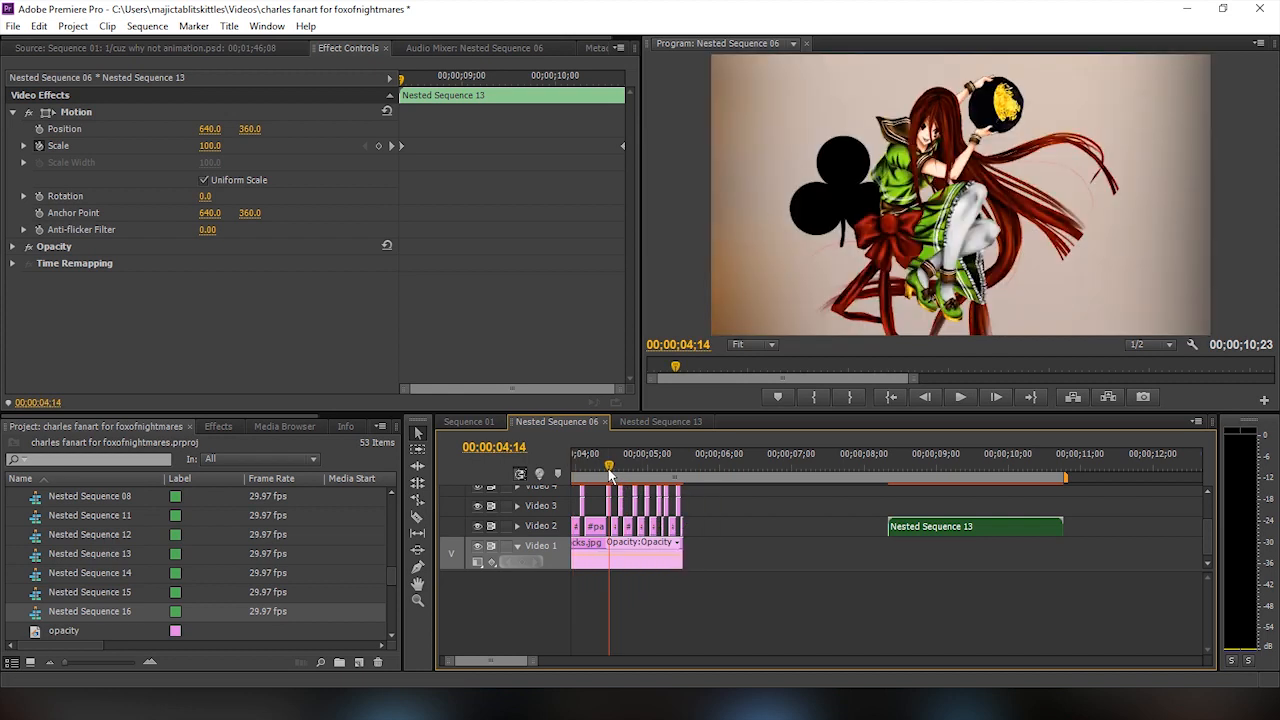
pyautogui.click(606, 470)
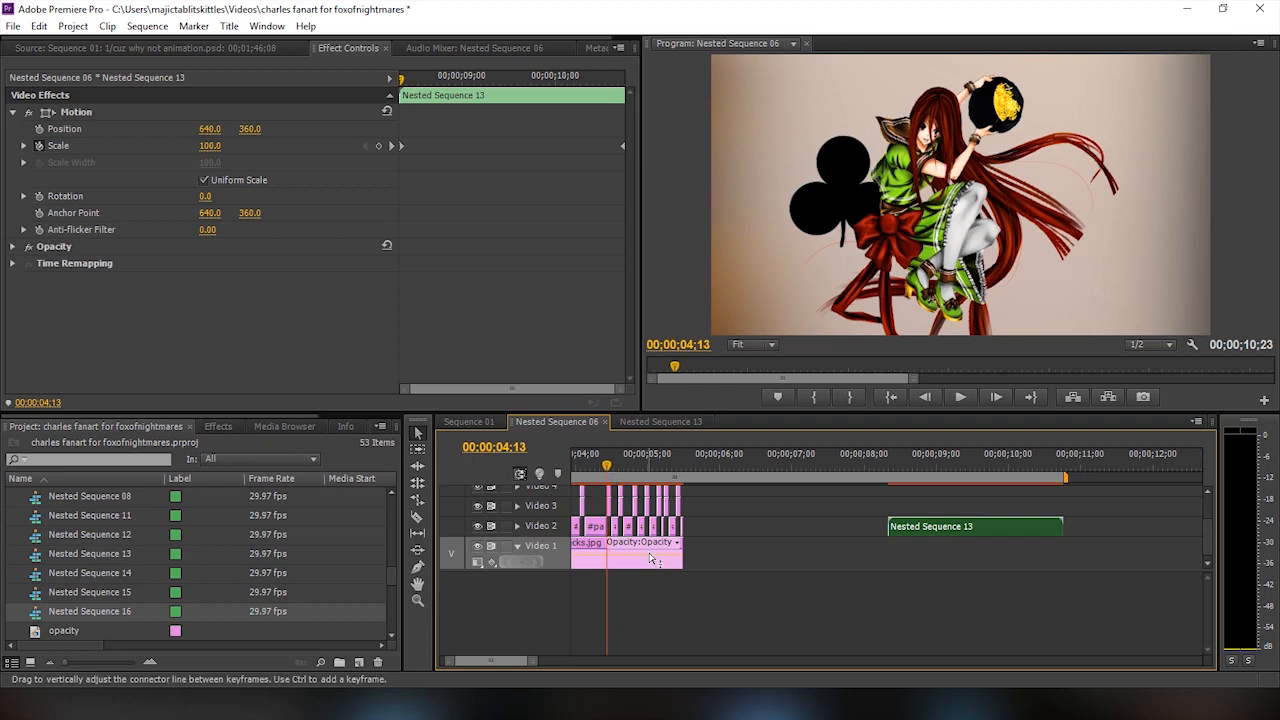
# Return to Sequence 01 and play the Nested Sequence 06 section from 00;00;08;03 to 00;00;10;19
pyautogui.click(470, 424)
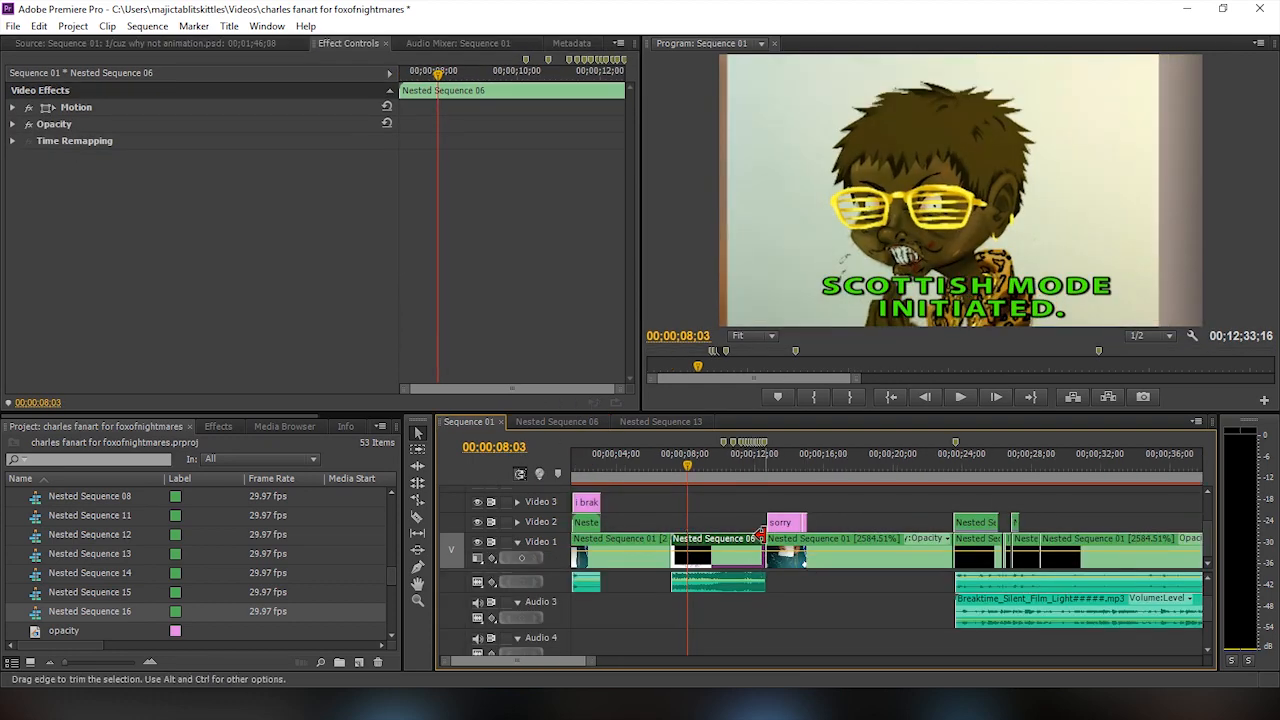
pyautogui.click(960, 397)
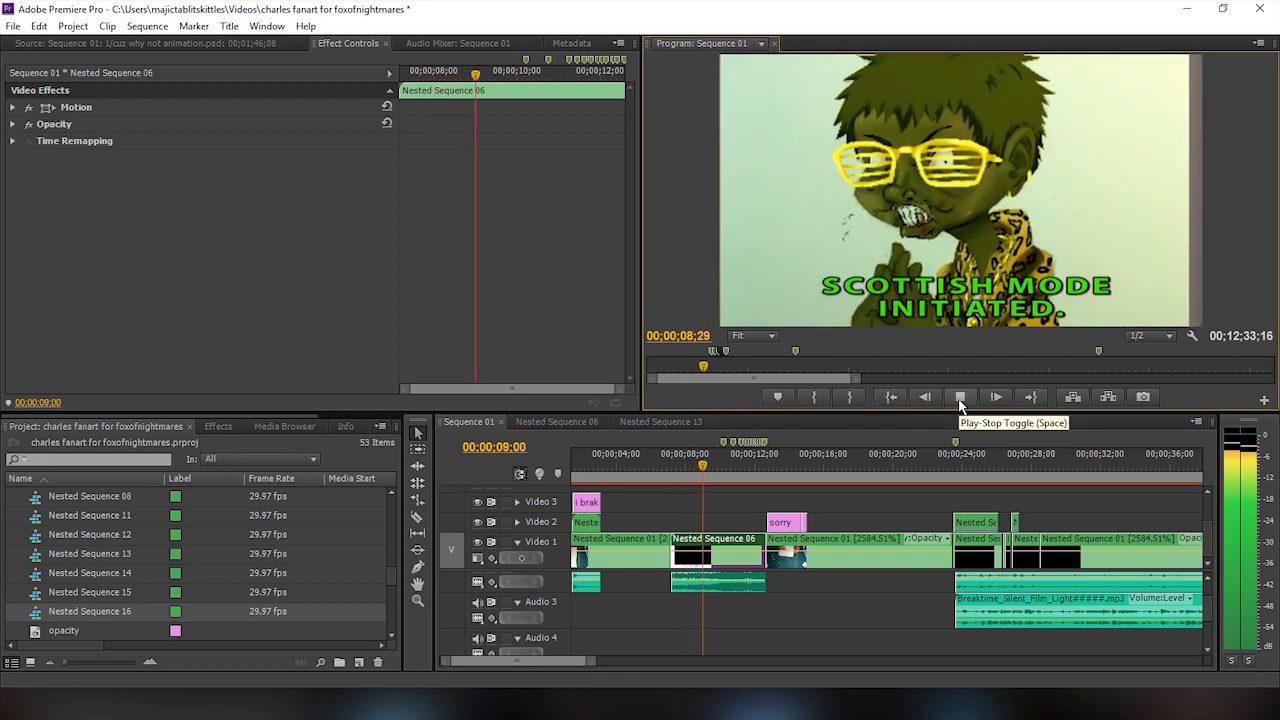
pyautogui.click(960, 400)
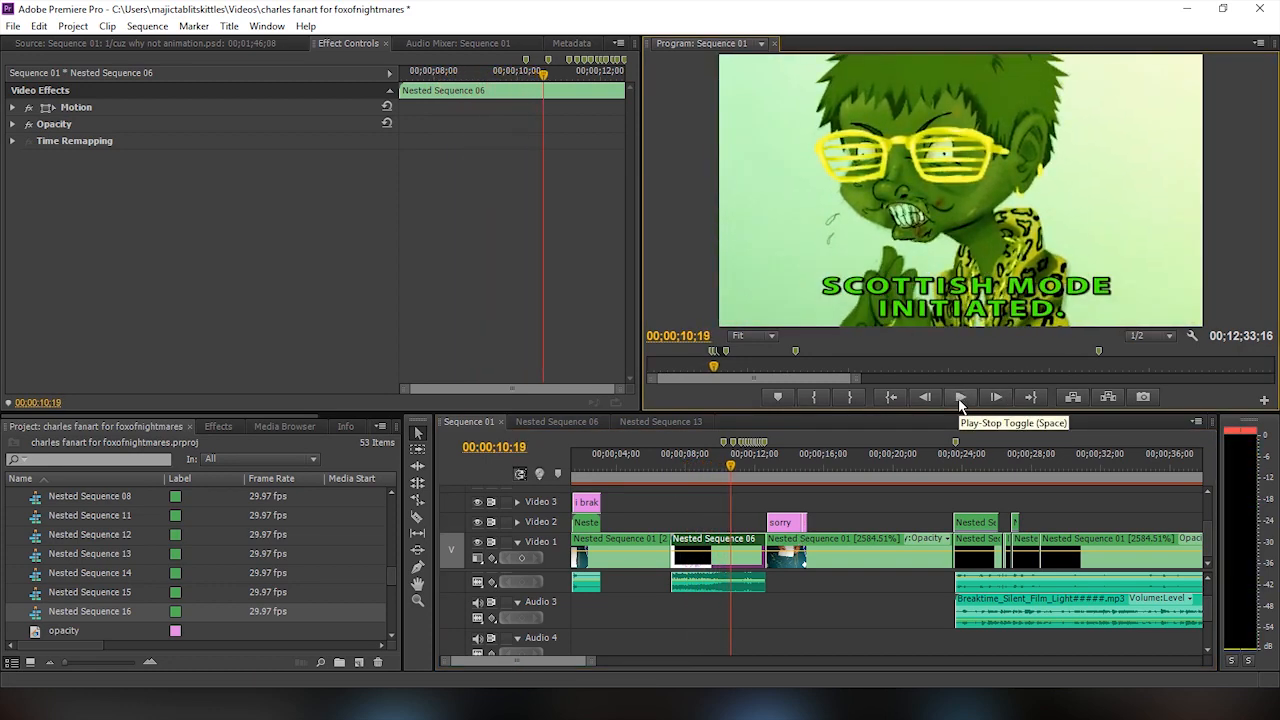
# Step frame by frame back and forth before 00;00;10;19 to examine the image changes against the audio
pyautogui.press('Left')
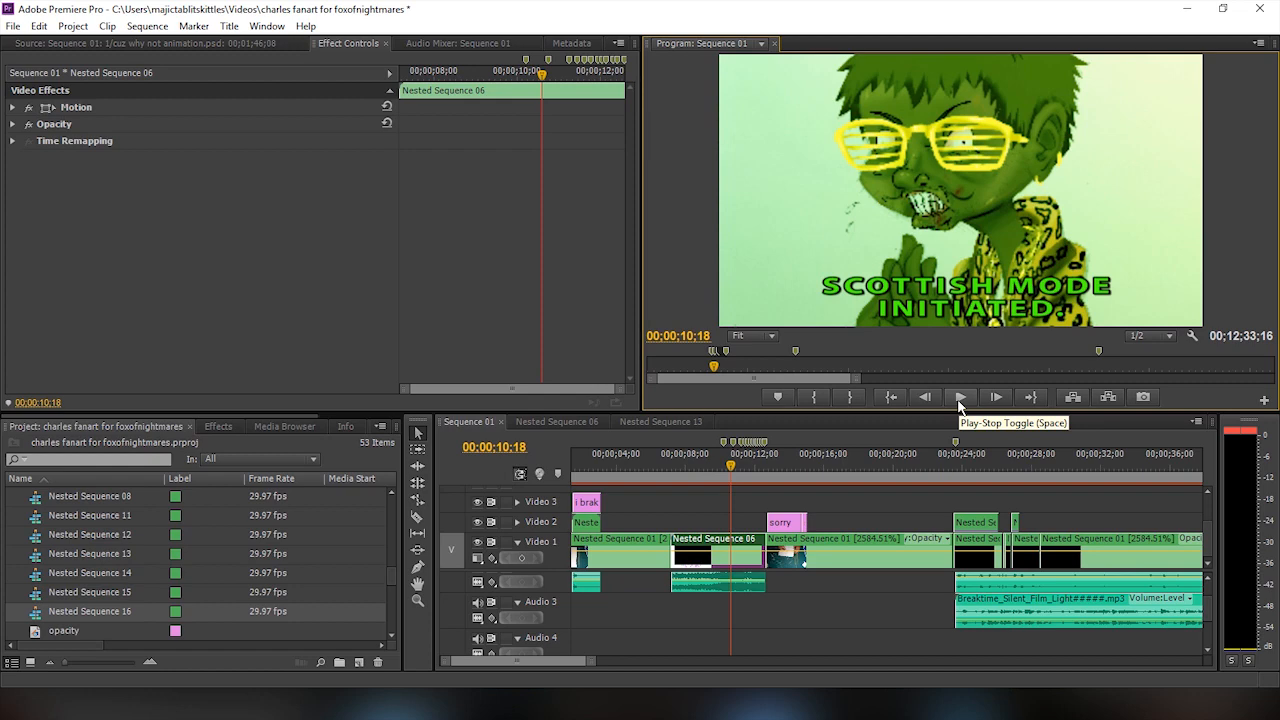
pyautogui.press('Left')
pyautogui.press('Left')
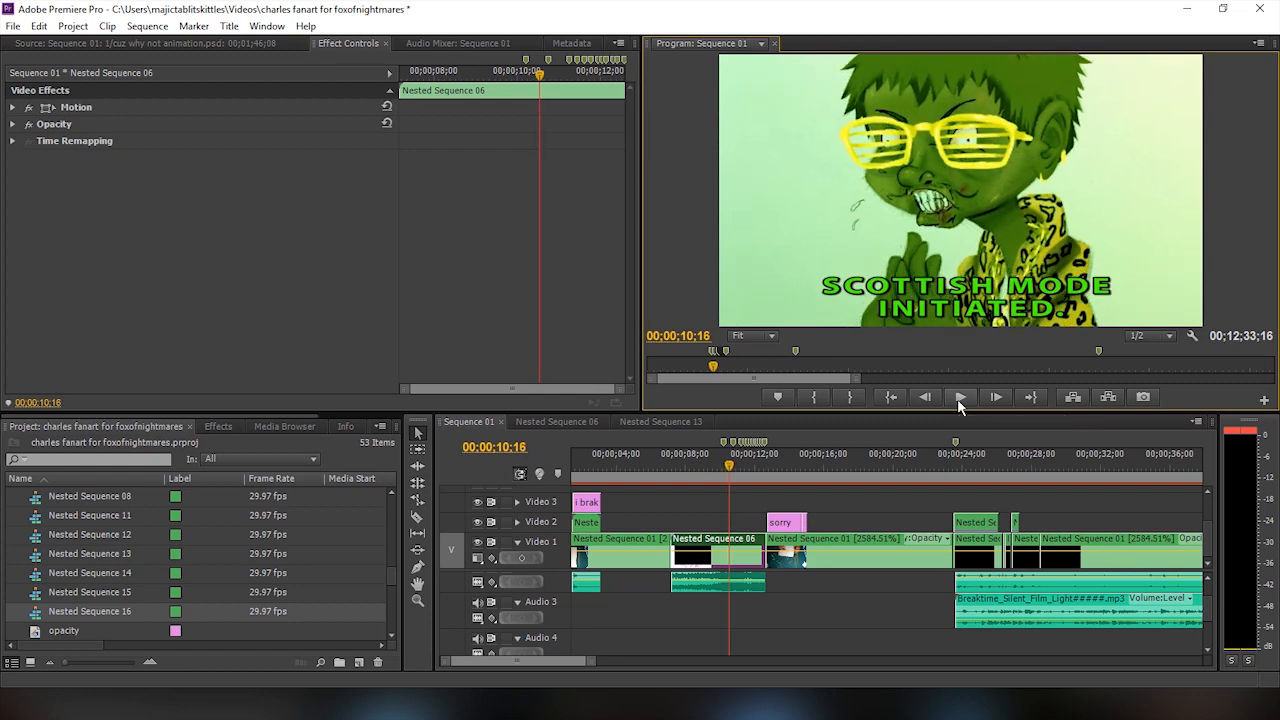
pyautogui.press('Left')
pyautogui.press('Left')
pyautogui.press('Left')
pyautogui.press('Left')
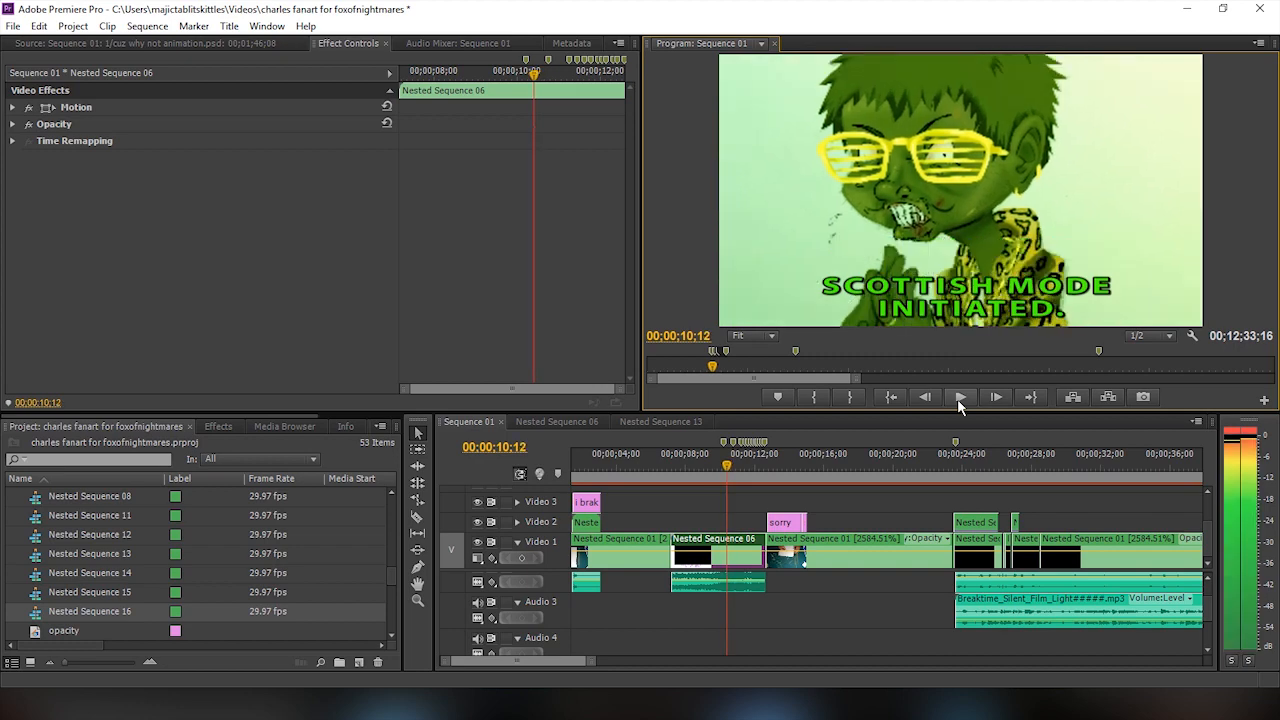
pyautogui.press('Left')
pyautogui.press('Right')
pyautogui.press('Right')
pyautogui.press('Right')
pyautogui.press('Right')
pyautogui.press('Right')
pyautogui.press('Right')
pyautogui.press('Right')
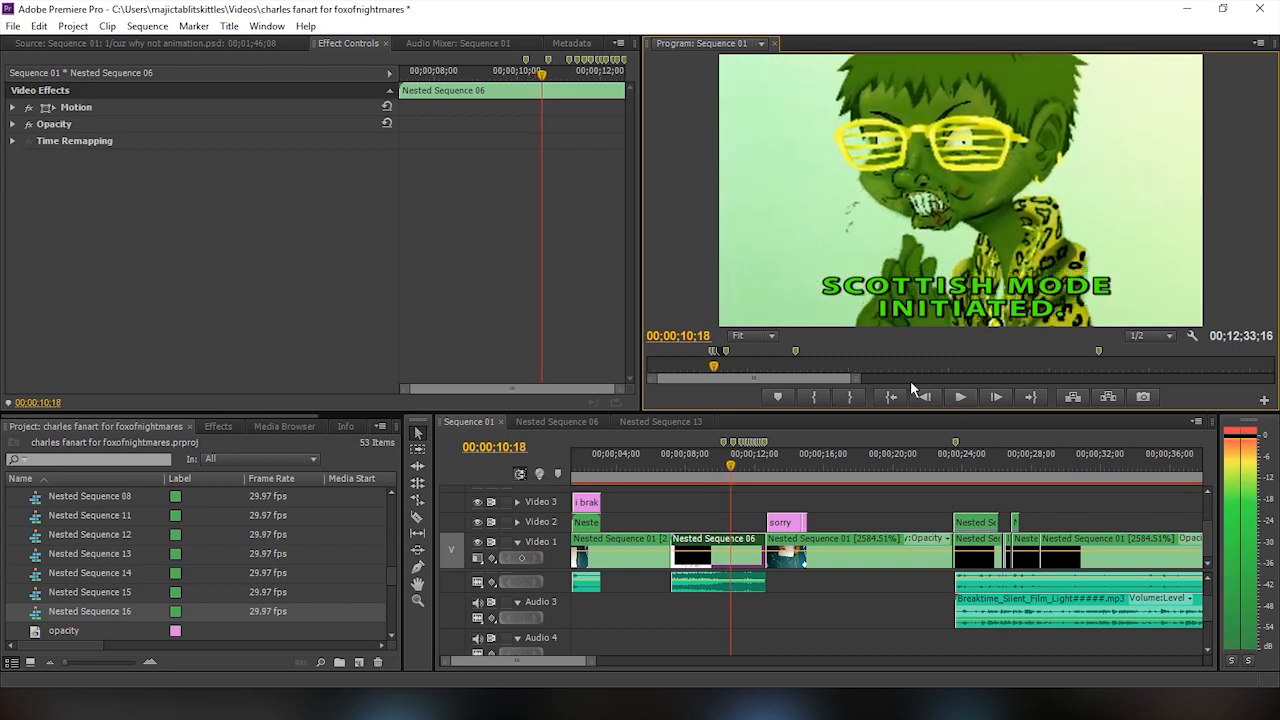
# Reopen Nested Sequence 06 and examine the short stacked clips just after 00;00;04;13
pyautogui.click(559, 423)
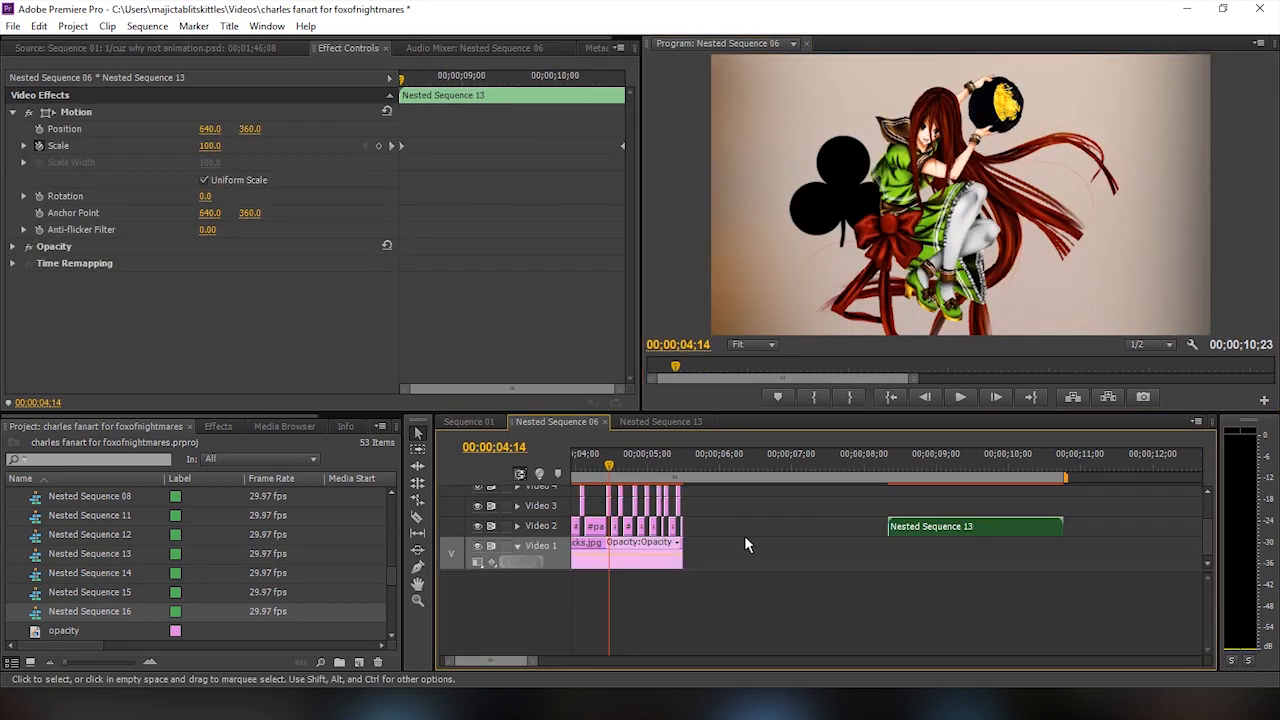
pyautogui.press('Right')
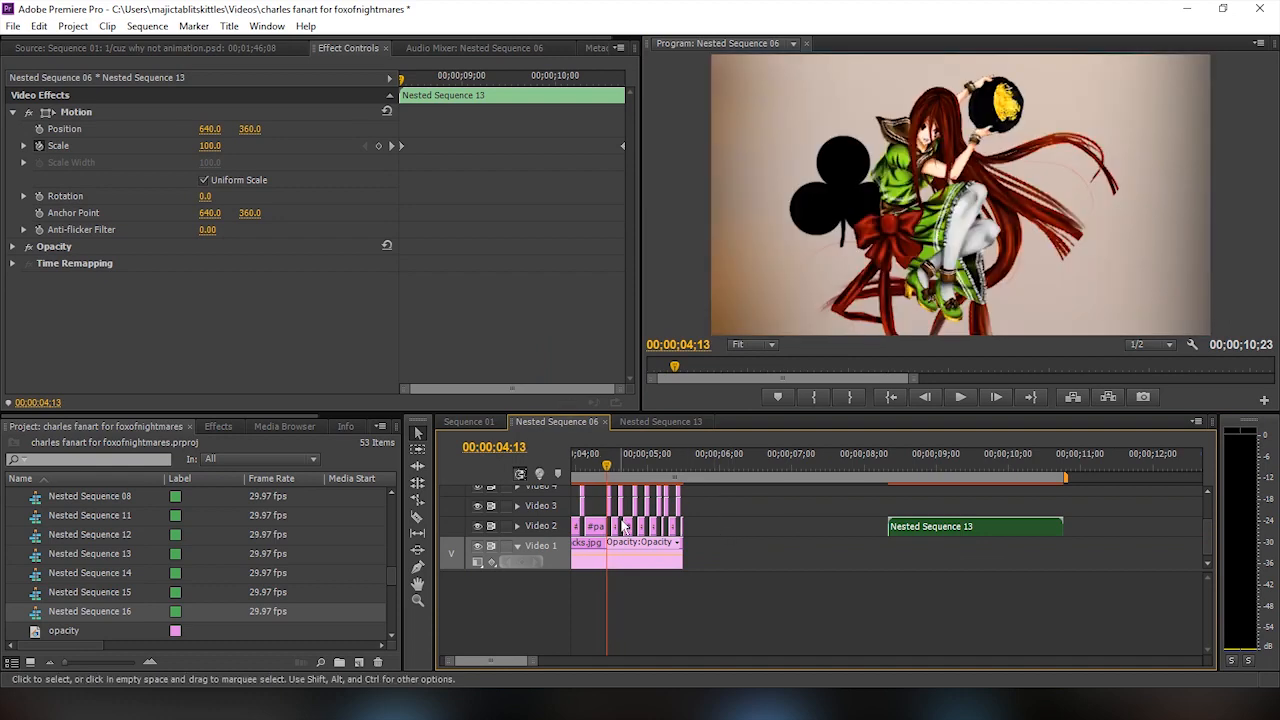
pyautogui.press('Right')
pyautogui.press('Right')
pyautogui.press('Right')
# Go back to Sequence 01 and step forward frame by frame to 00;00;11;14, examining the audio against the images
pyautogui.click(451, 422)
pyautogui.press('Right')
pyautogui.press('Right')
pyautogui.press('Right')
pyautogui.press('Right')
pyautogui.press('Right')
pyautogui.press('Right')
pyautogui.press('Right')
pyautogui.press('Right')
pyautogui.press('Right')
pyautogui.press('Right')
pyautogui.press('Right')
pyautogui.press('Right')
pyautogui.press('Right')
pyautogui.press('Right')
pyautogui.press('Right')
pyautogui.press('Right')
pyautogui.press('Right')
pyautogui.press('Right')
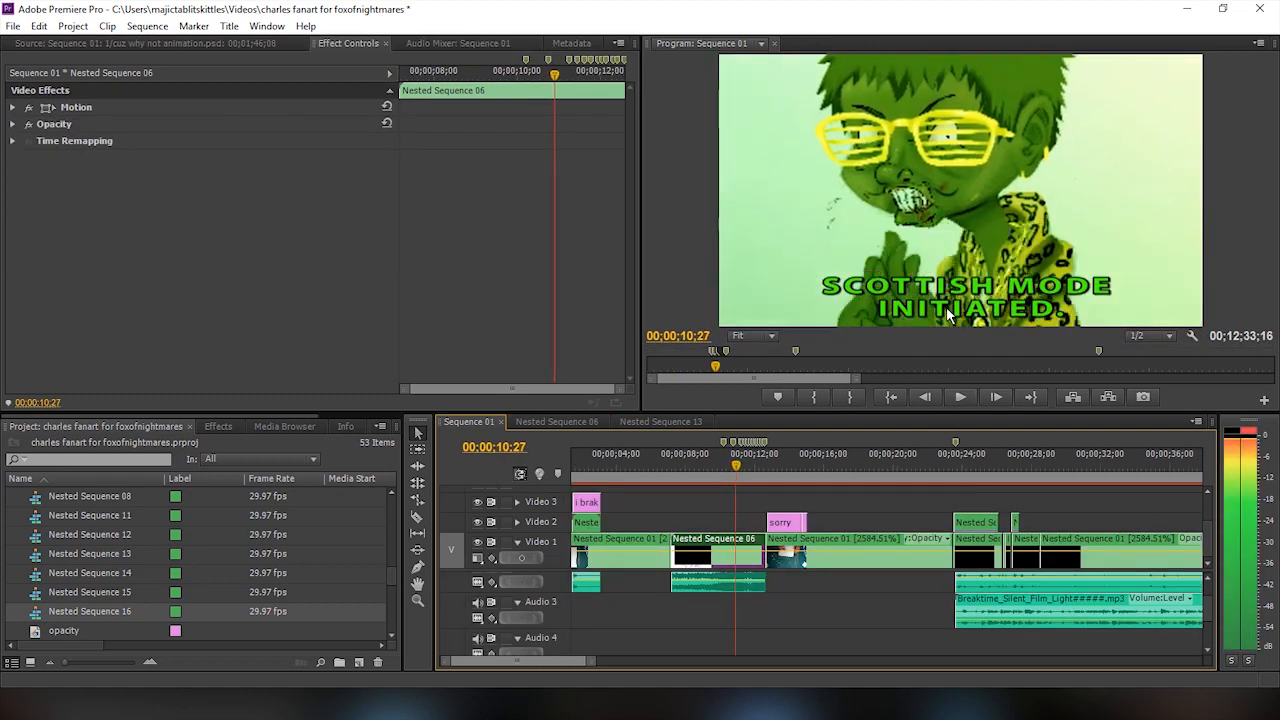
pyautogui.press('Right')
pyautogui.press('Right')
pyautogui.press('Right')
pyautogui.press('Right')
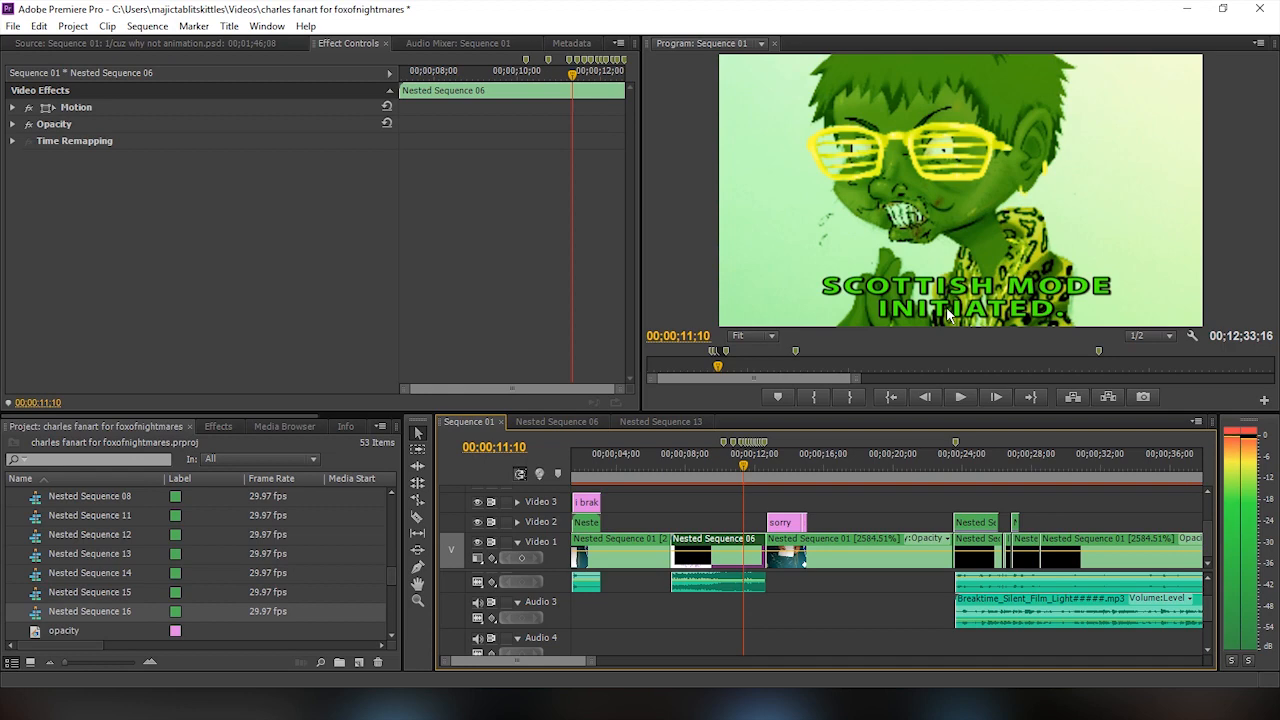
pyautogui.press('Right')
pyautogui.press('Right')
pyautogui.press('Right')
pyautogui.press('Right')
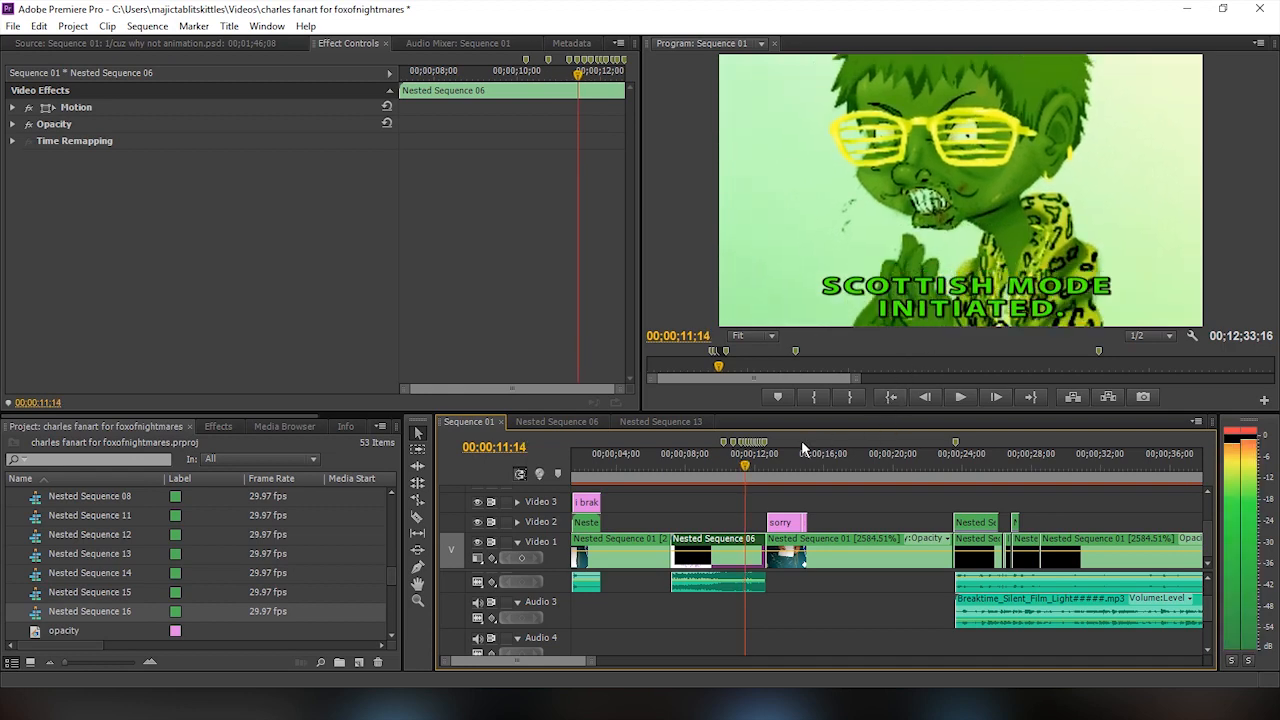
# Add a marker at 00;00;11;14 in Sequence 01
pyautogui.press('=')
pyautogui.press('=')
pyautogui.press('=')
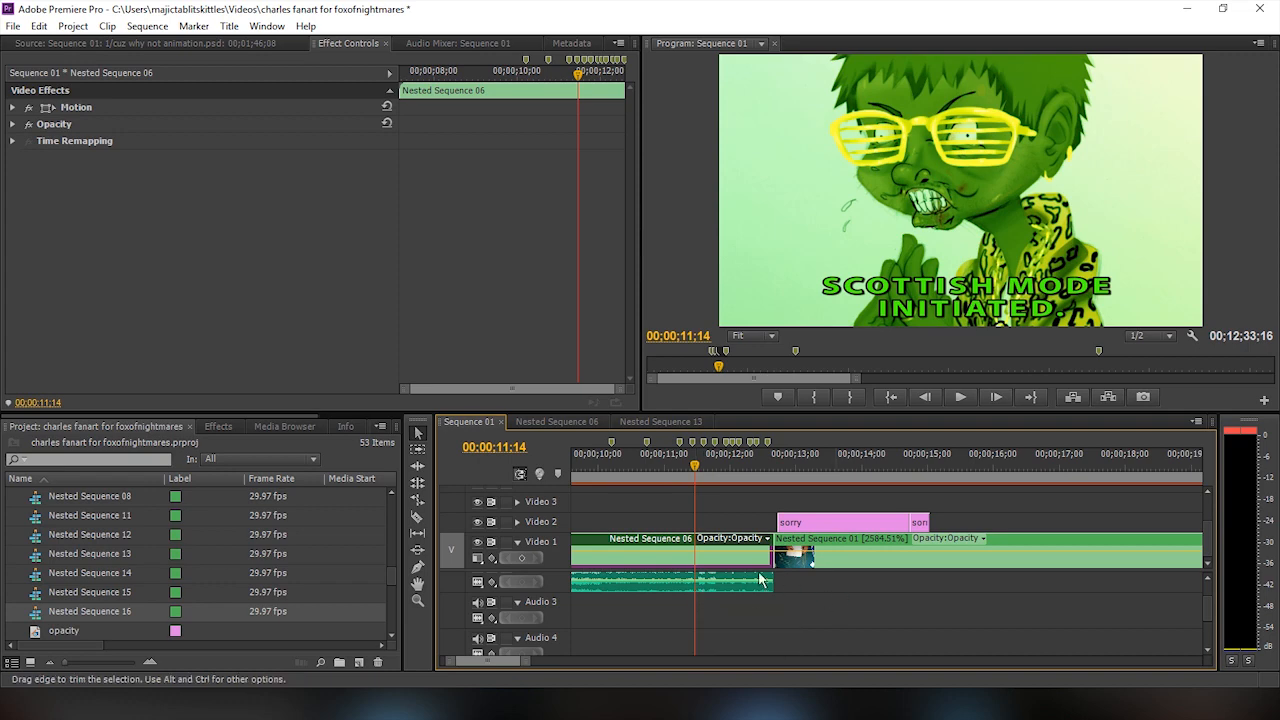
pyautogui.press('m')
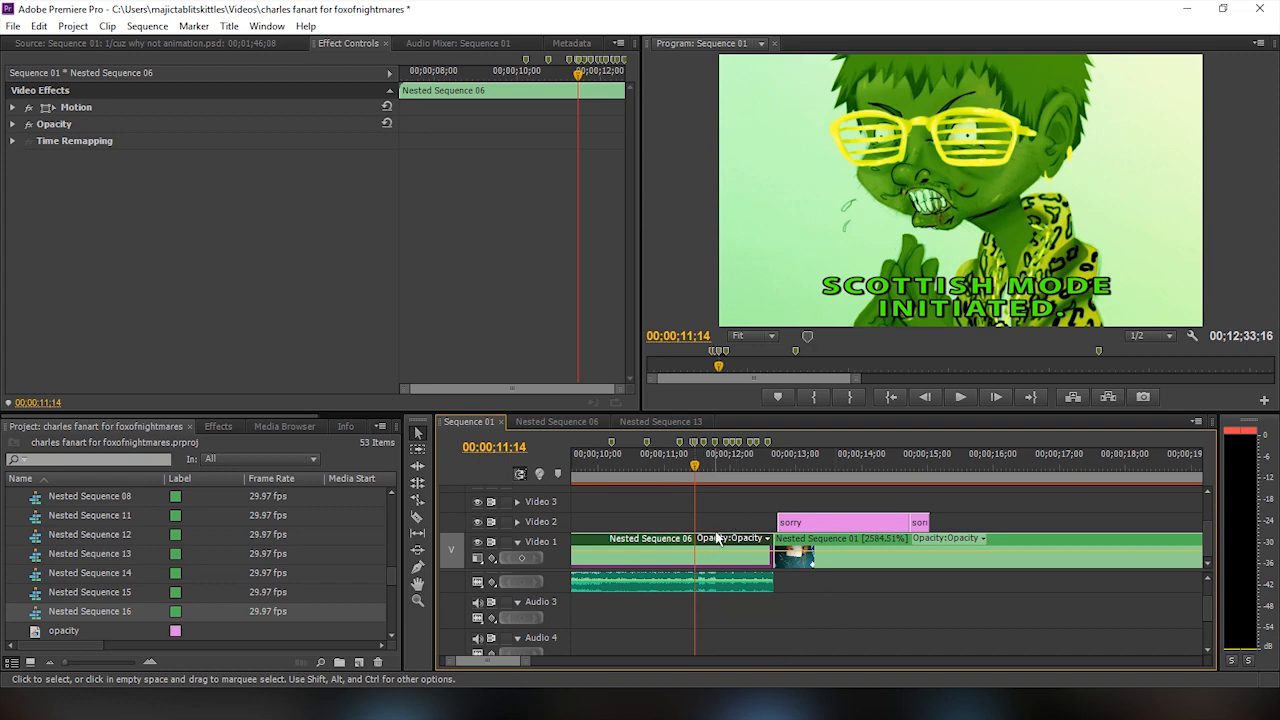
# Add seven markers at irregular intervals in Sequence 01, starting at 00;00;14;10 and ending before 00;00;17;26
pyautogui.click(884, 459)
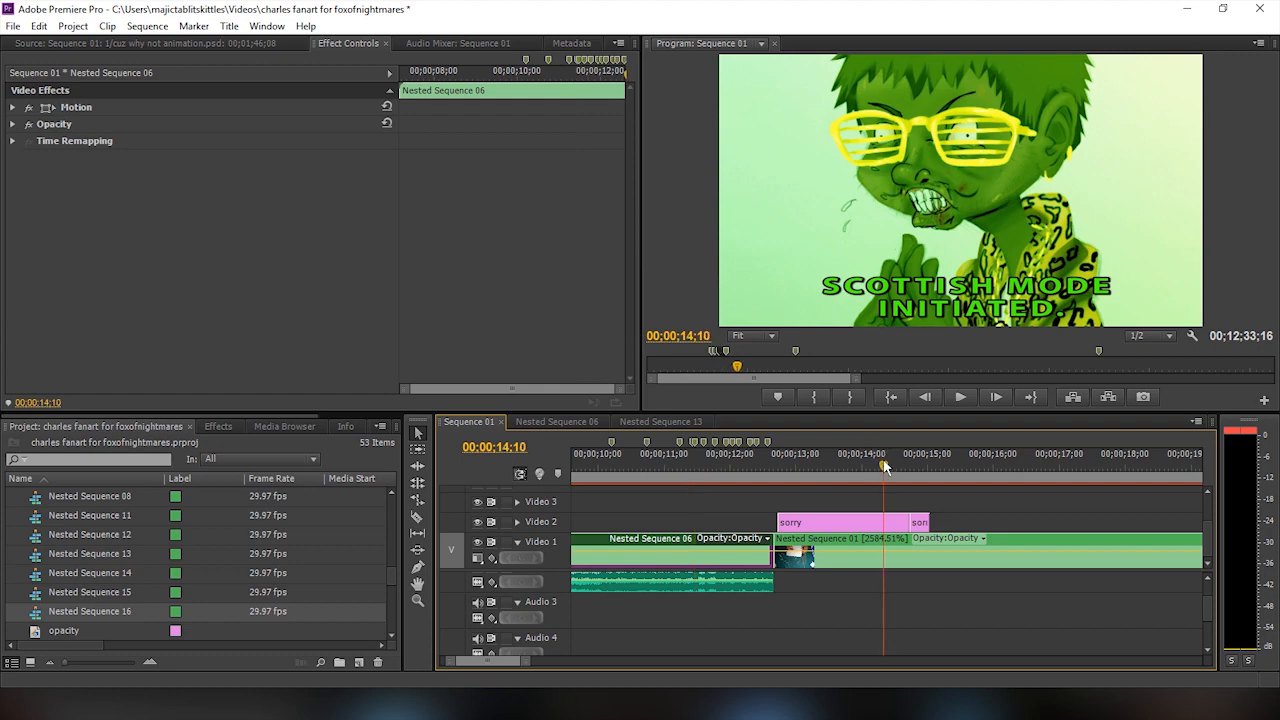
pyautogui.press('m')
pyautogui.click(910, 466)
pyautogui.press('m')
pyautogui.click(957, 471)
pyautogui.press('m')
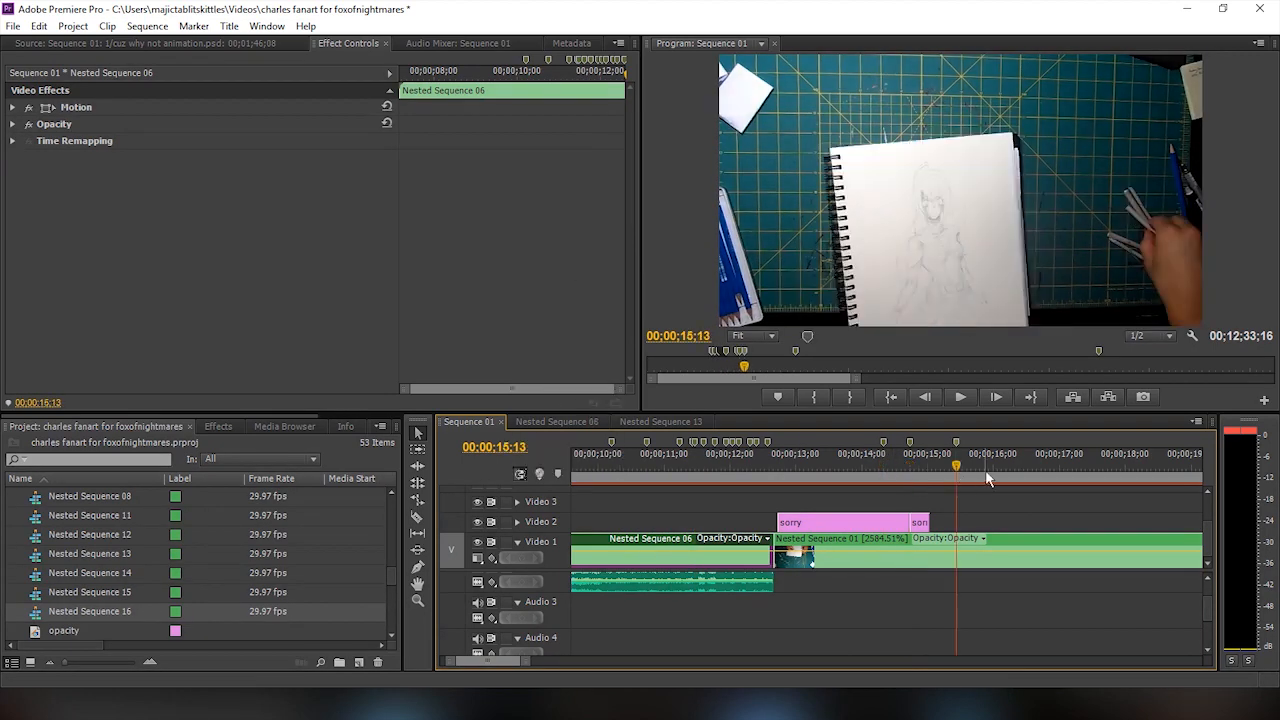
pyautogui.click(1009, 464)
pyautogui.press('m')
pyautogui.click(1035, 464)
pyautogui.press('m')
pyautogui.click(1057, 465)
pyautogui.press('m')
pyautogui.click(1091, 472)
pyautogui.press('m')
pyautogui.click(1116, 468)
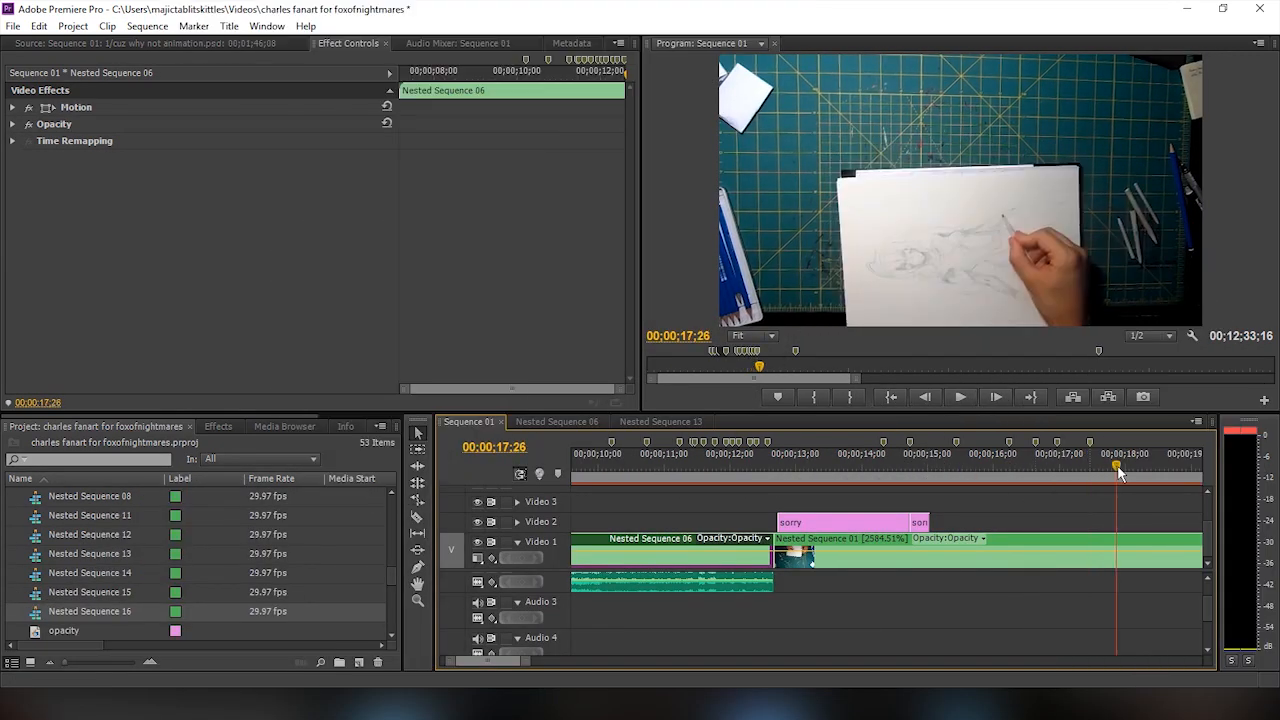
# Check the marked points at 00;00;14;10, the marker after it, and 00;00;11;07
pyautogui.click(884, 455)
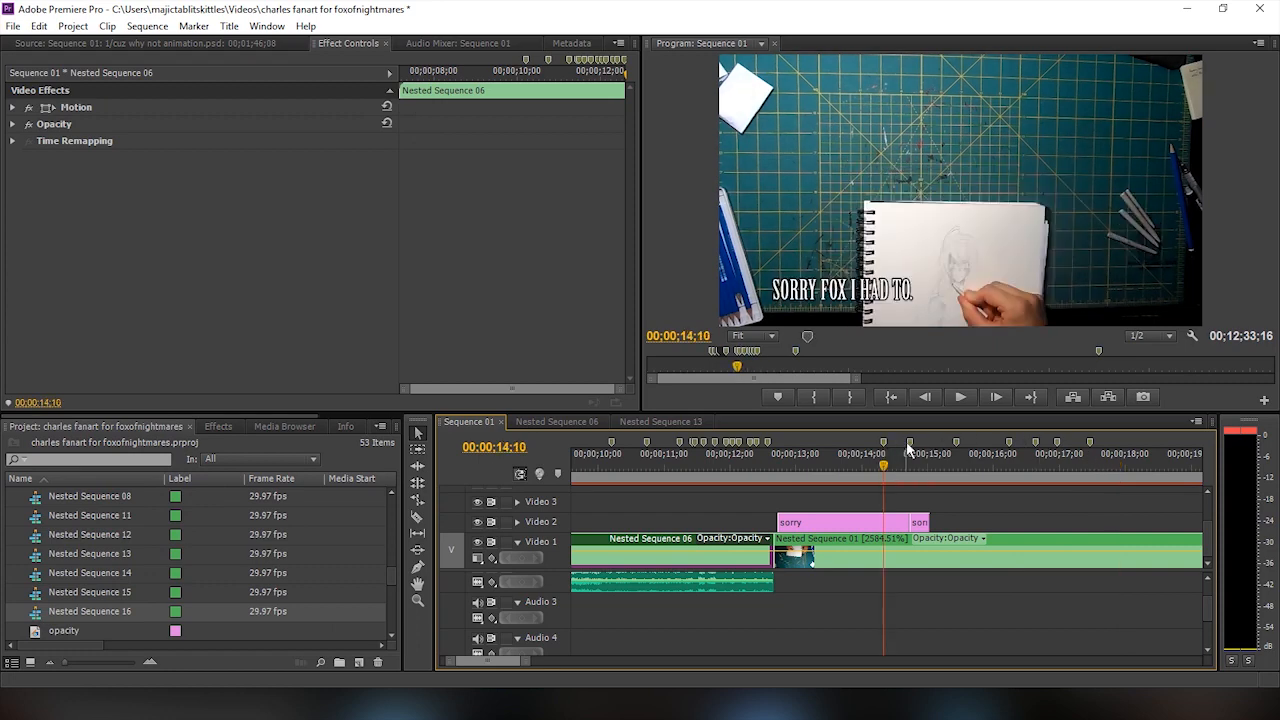
pyautogui.click(910, 447)
pyautogui.click(681, 453)
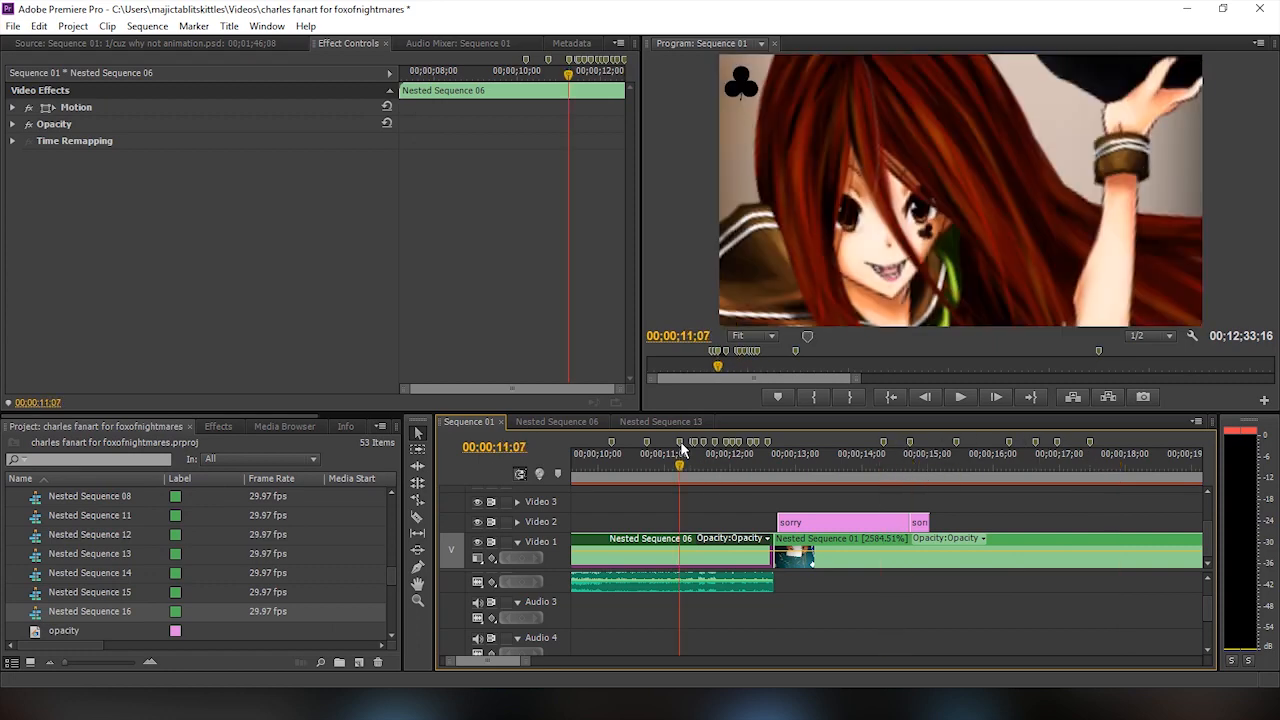
# Open Nested Sequence 06 and step frame by frame from 00;00;04;16 to 00;00;05;14, examining how the images alternate
pyautogui.click(582, 421)
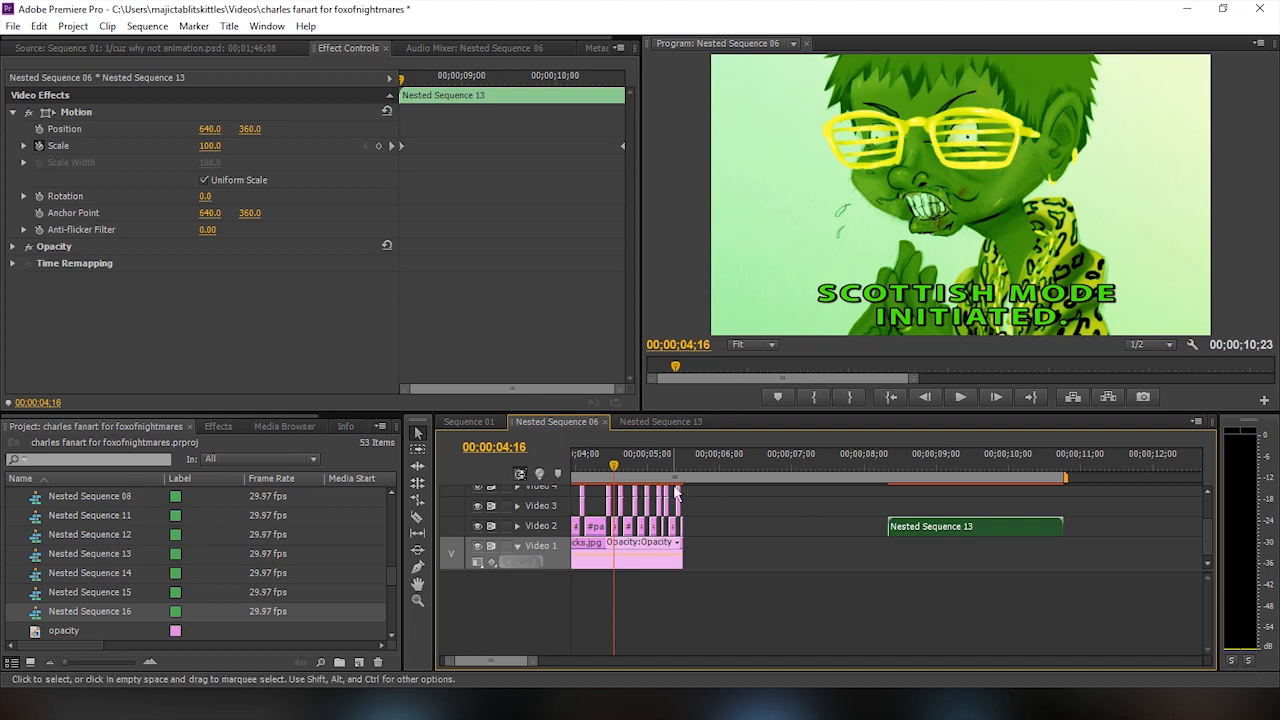
pyautogui.press('Right')
pyautogui.press('Right')
pyautogui.press('Right')
pyautogui.press('Right')
pyautogui.press('Right')
pyautogui.press('Right')
pyautogui.press('Right')
pyautogui.press('Right')
pyautogui.press('Right')
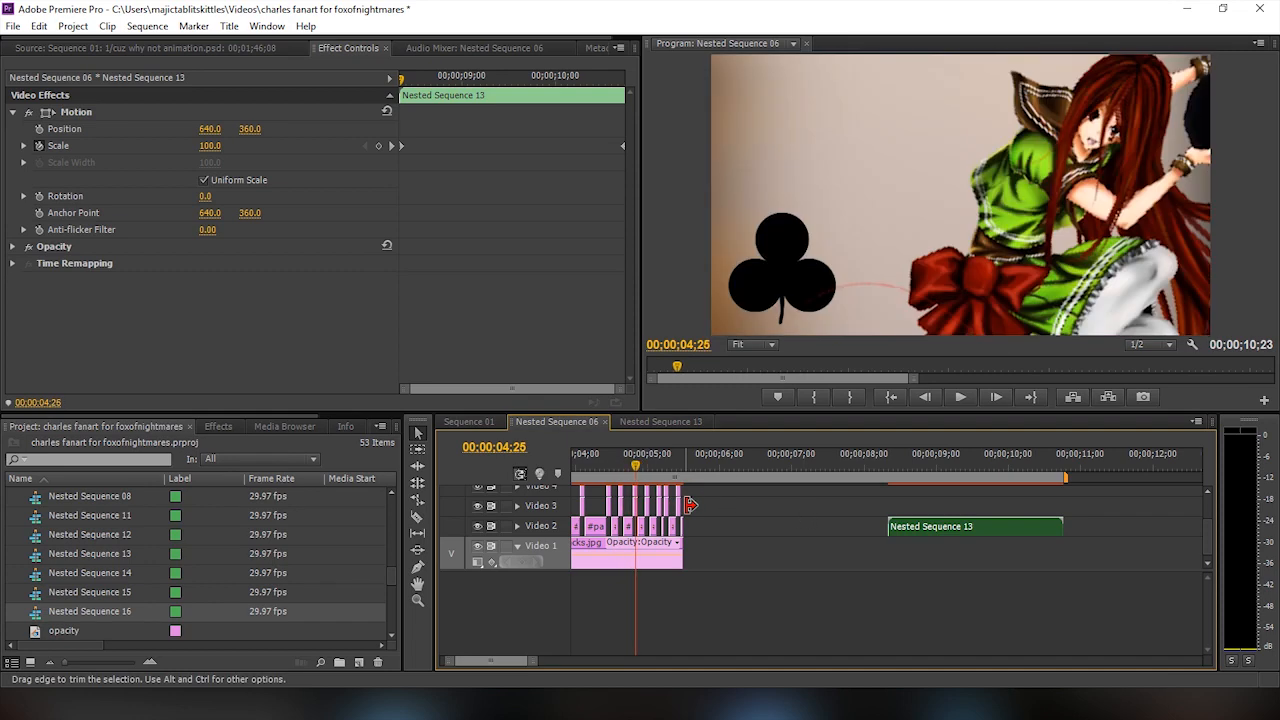
pyautogui.press('Right')
pyautogui.press('Right')
pyautogui.press('Right')
pyautogui.press('Right')
pyautogui.press('Right')
pyautogui.press('Right')
pyautogui.press('Right')
pyautogui.press('Right')
pyautogui.press('Right')
pyautogui.press('Right')
pyautogui.press('Right')
pyautogui.press('Right')
pyautogui.press('Right')
pyautogui.press('Right')
pyautogui.press('Right')
pyautogui.press('Right')
pyautogui.press('Right')
pyautogui.press('Right')
pyautogui.press('Right')
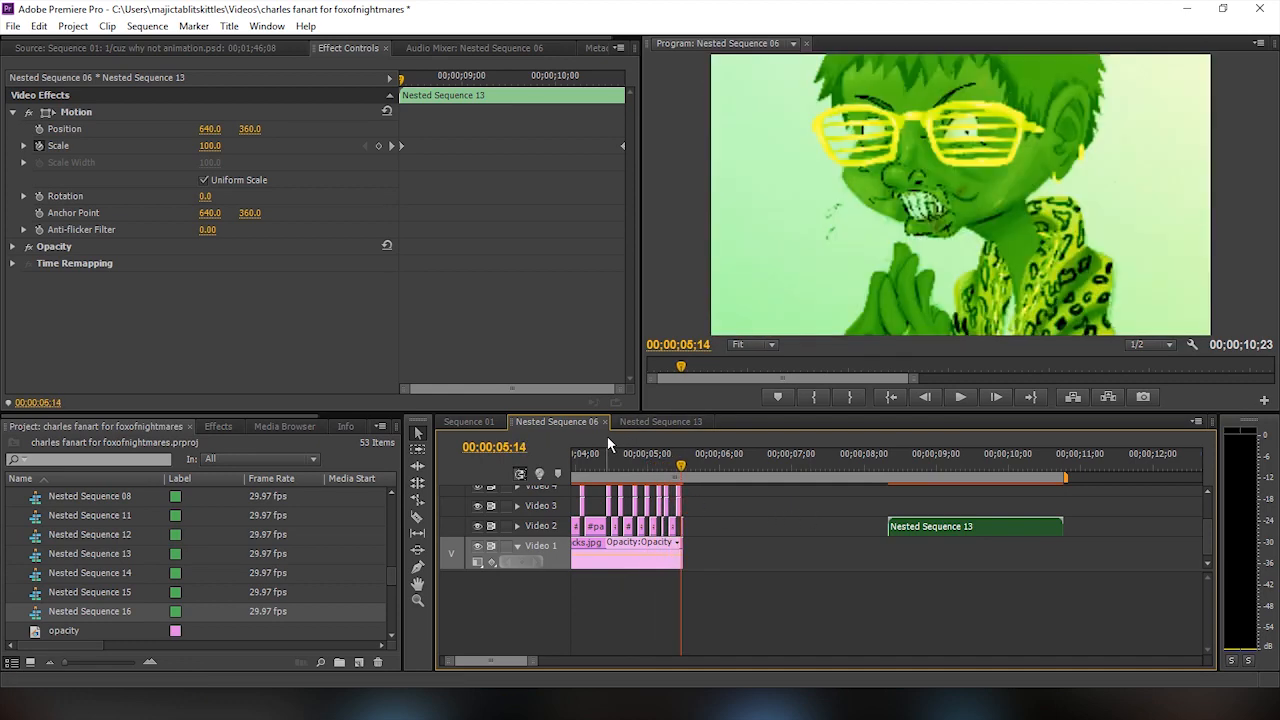
pyautogui.press('Left')
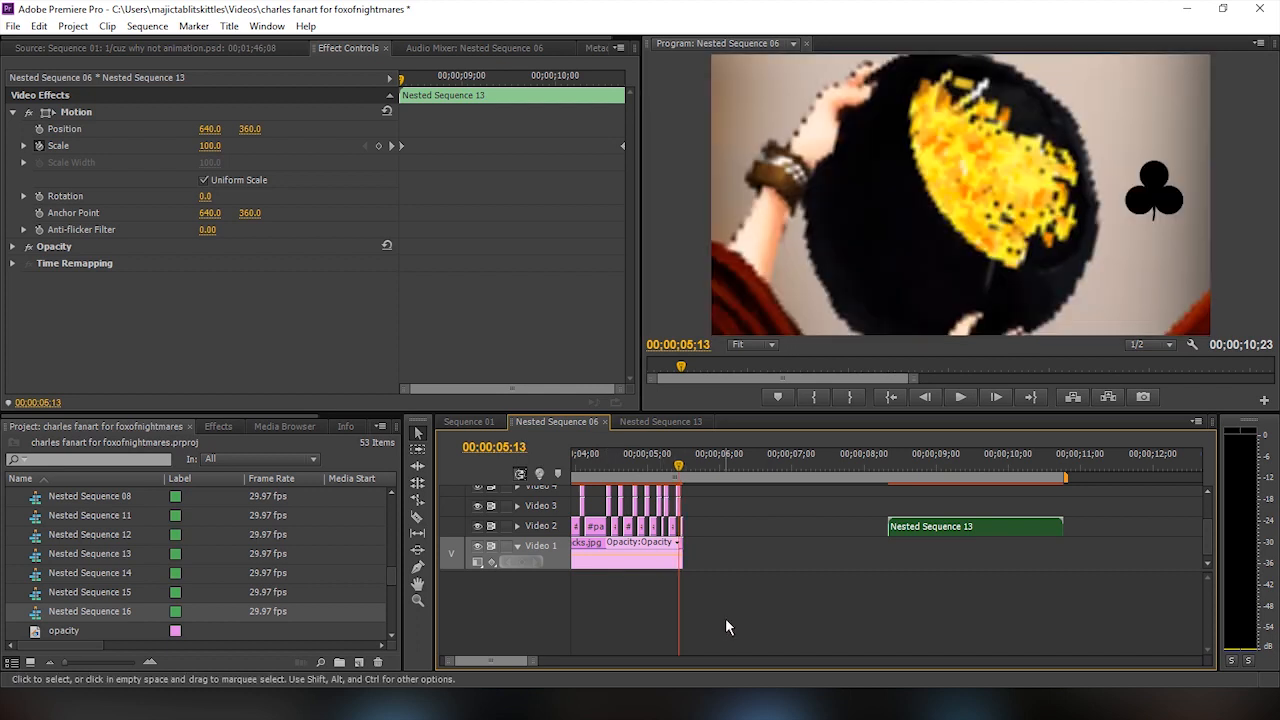
# Nest all the #paperstacks.jpg image clips at the start of Nested Sequence 06 into a single sequence
pyautogui.scroll(1, 725, 618)
pyautogui.scroll(5, 725, 627)
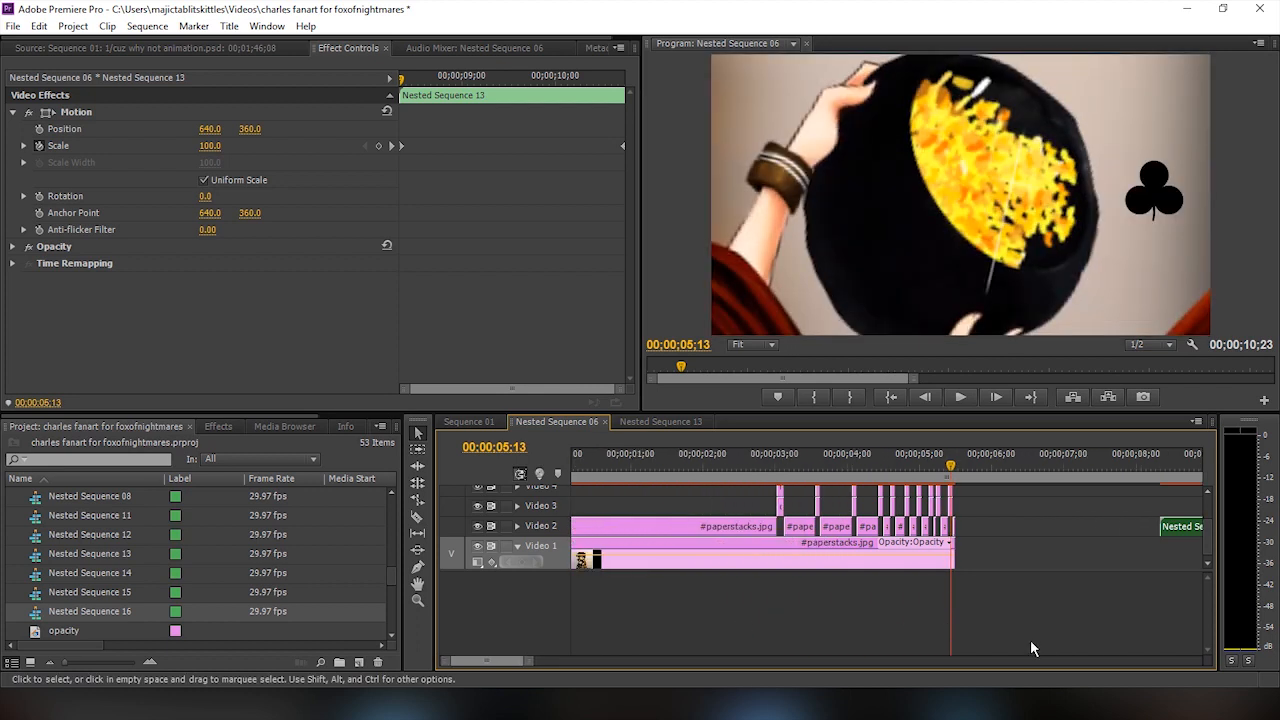
pyautogui.moveTo(923, 592); pyautogui.dragTo(700, 530)
pyautogui.rightClick(714, 526)
pyautogui.click(752, 224)
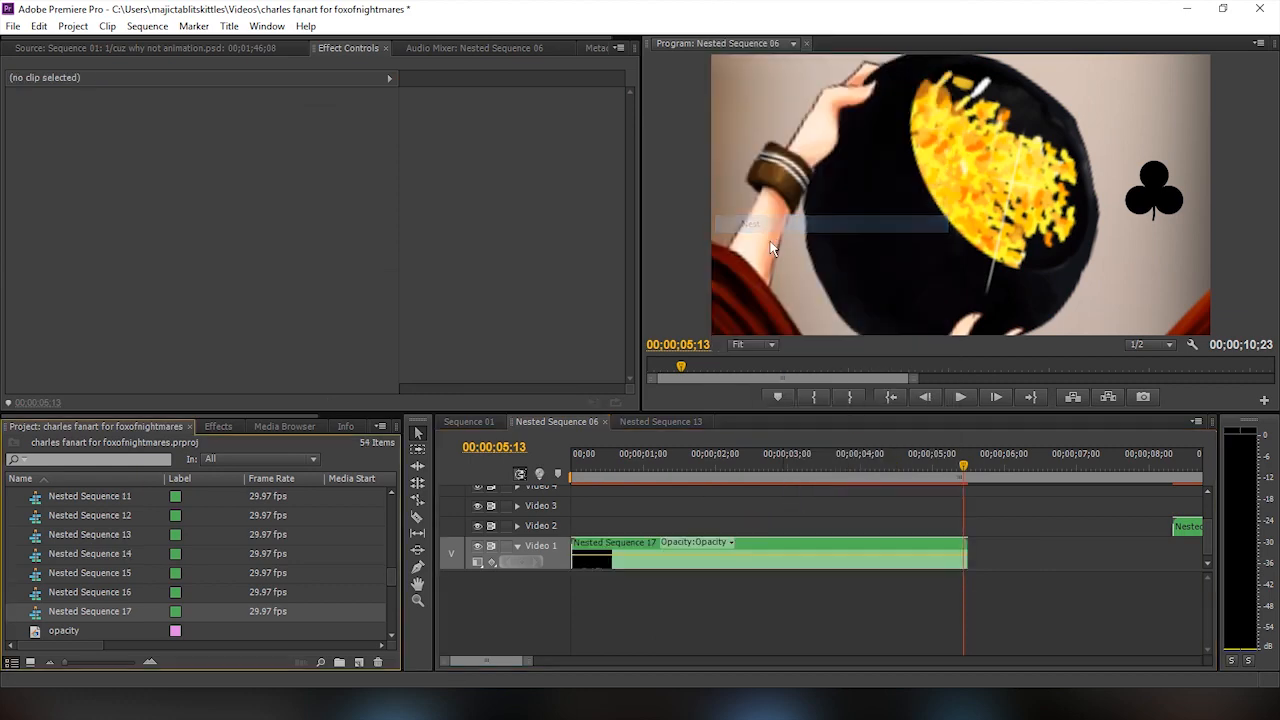
# Check the new nested clip around 00;00;02;14 and open it to examine the clips it contains
pyautogui.click(773, 466)
pyautogui.moveTo(773, 466)
pyautogui.mouseDown()
pyautogui.moveTo(734, 466)
pyautogui.moveTo(749, 466)
pyautogui.mouseUp()
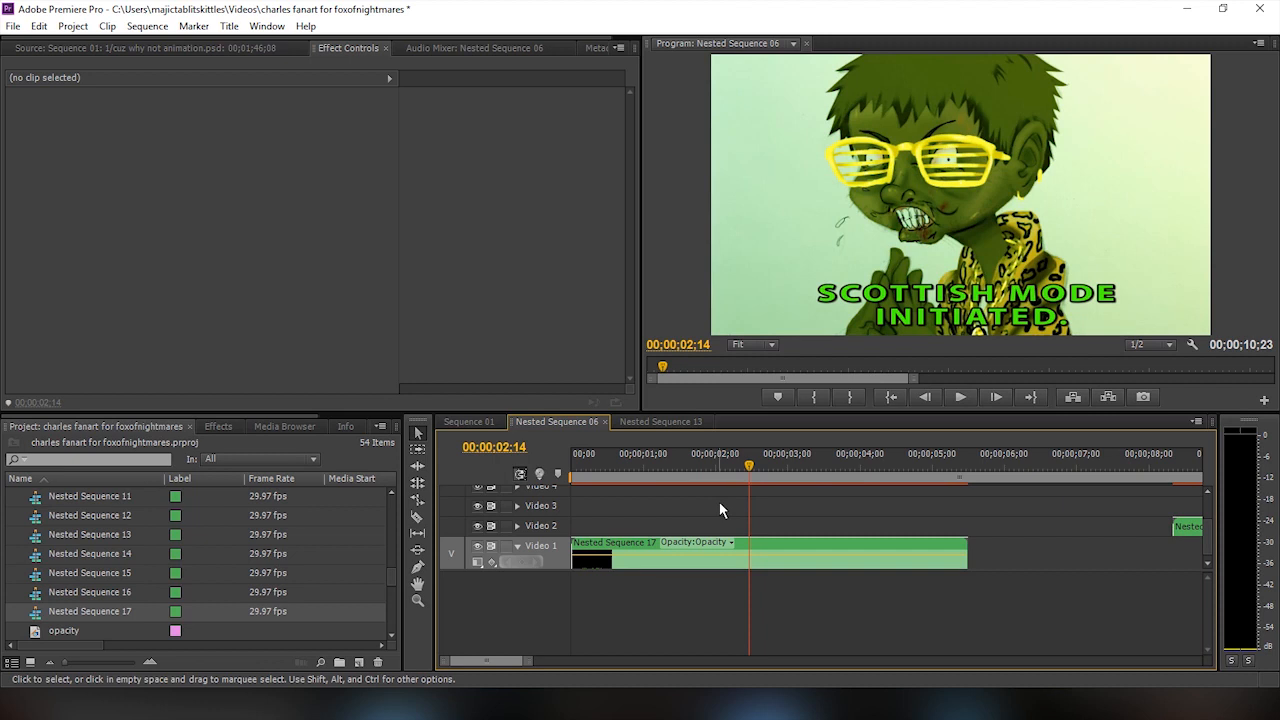
pyautogui.doubleClick(814, 557)
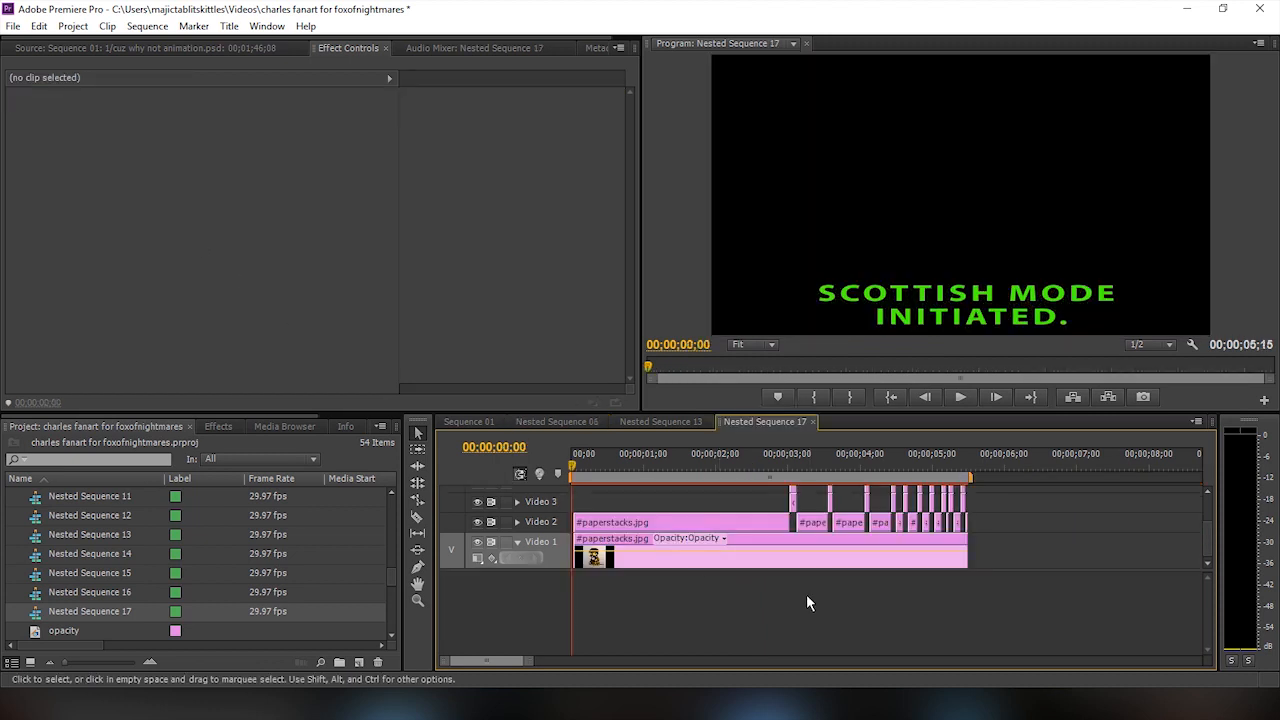
# Close Nested Sequence 17, Nested Sequence 13 and Nested Sequence 06, returning to Sequence 01
pyautogui.click(812, 421)
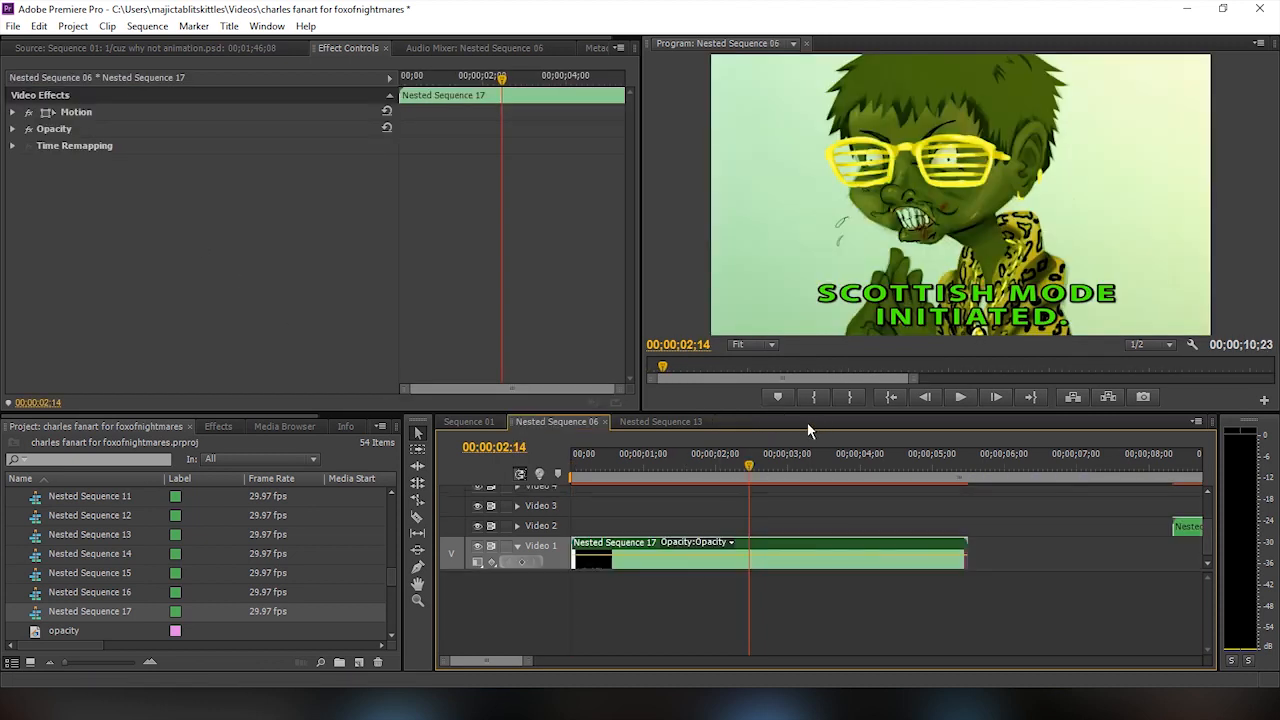
pyautogui.click(679, 421)
pyautogui.click(707, 421)
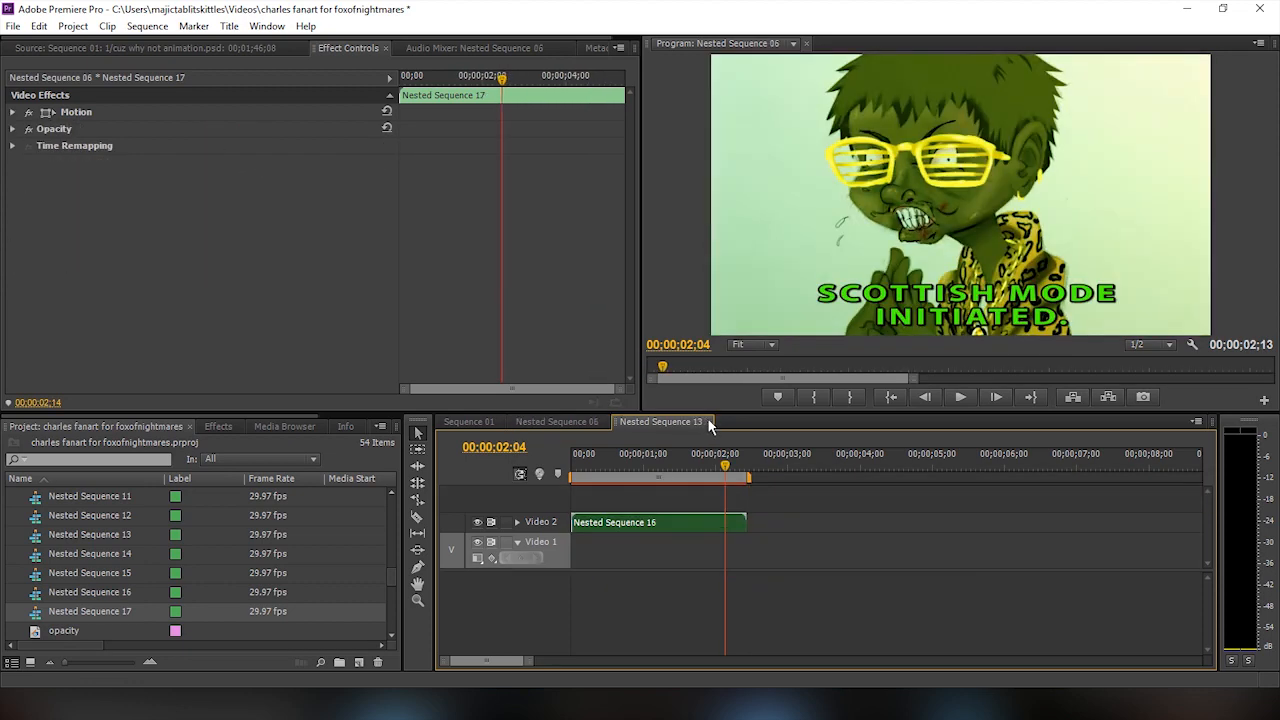
pyautogui.click(603, 421)
# Review Sequence 01 past the intro, from the "sorry" title at 00;00;12;29 to the drawing footage at 00;00;30;00
pyautogui.scroll(-2, 835, 630)
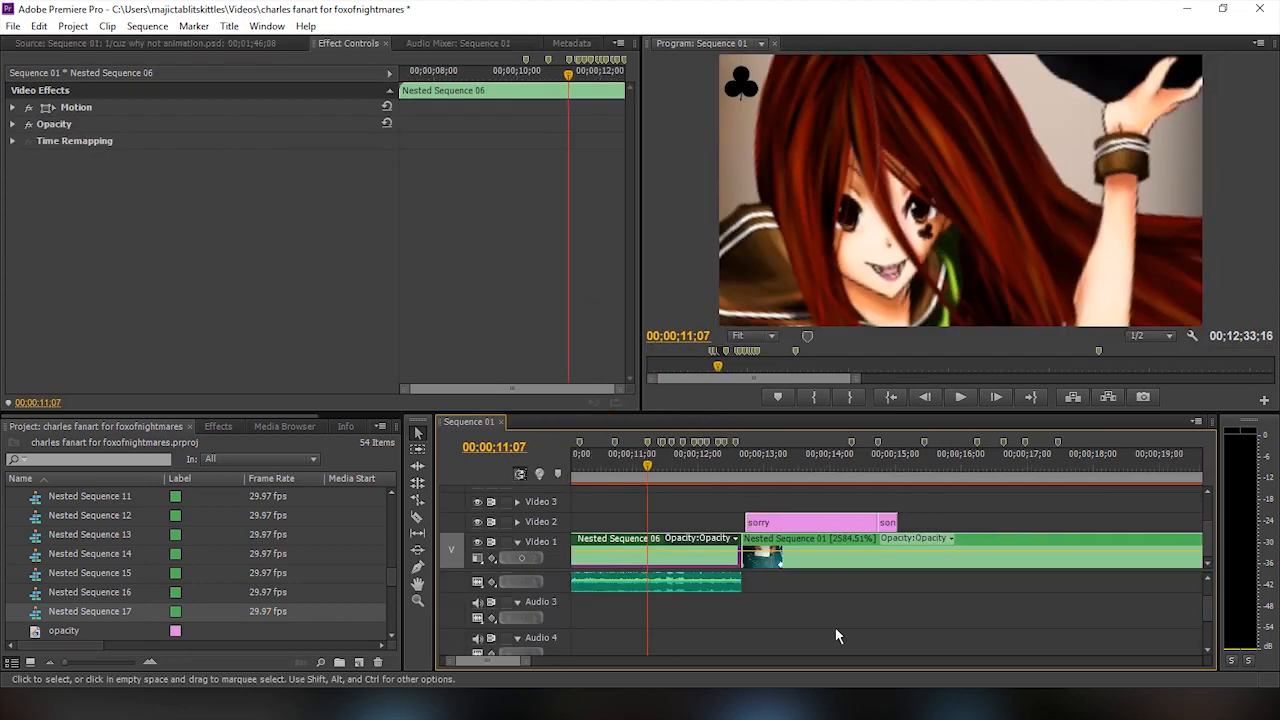
pyautogui.scroll(-2, 836, 629)
pyautogui.click(797, 467)
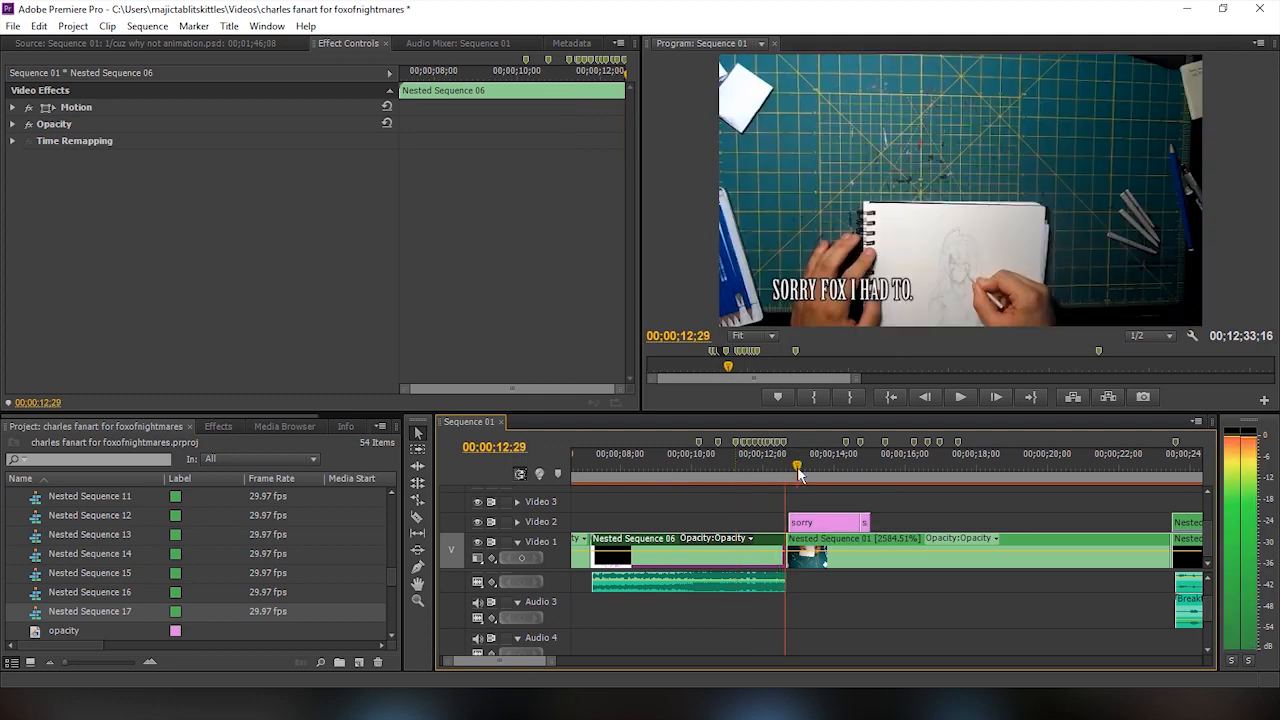
pyautogui.moveTo(797, 466); pyautogui.dragTo(845, 462)
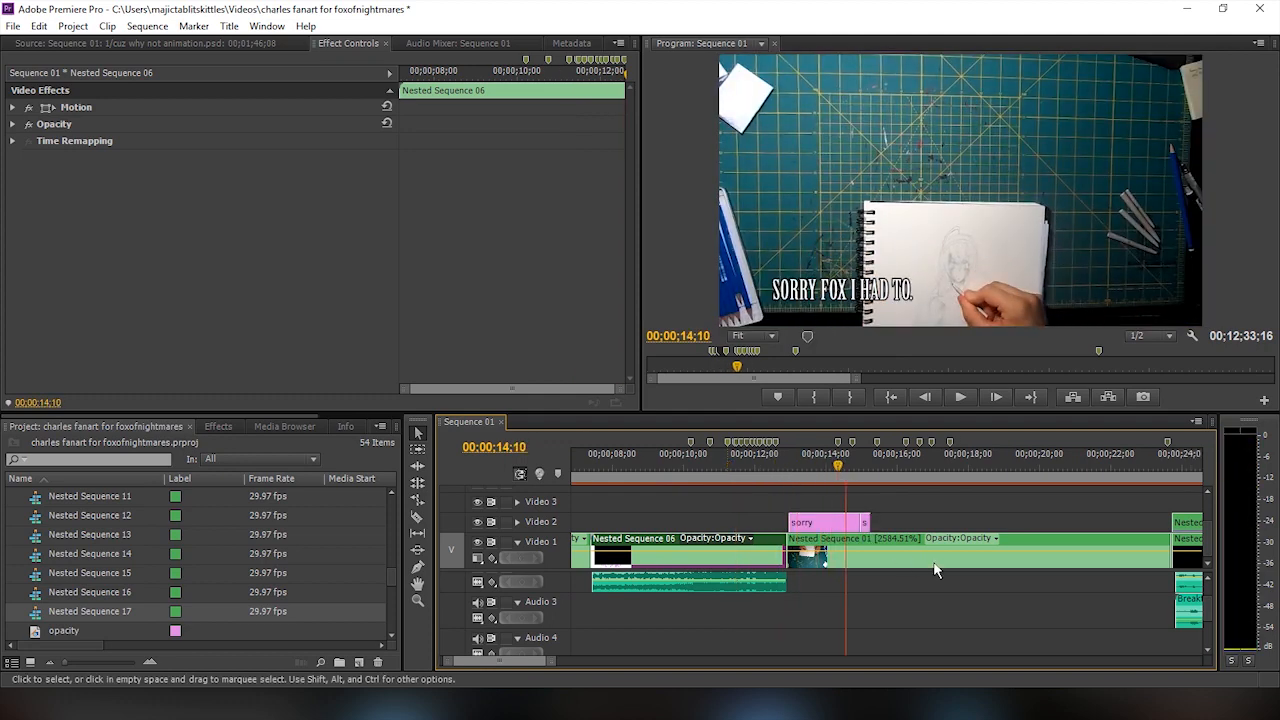
pyautogui.scroll(-3, 934, 566)
pyautogui.scroll(-5, 938, 571)
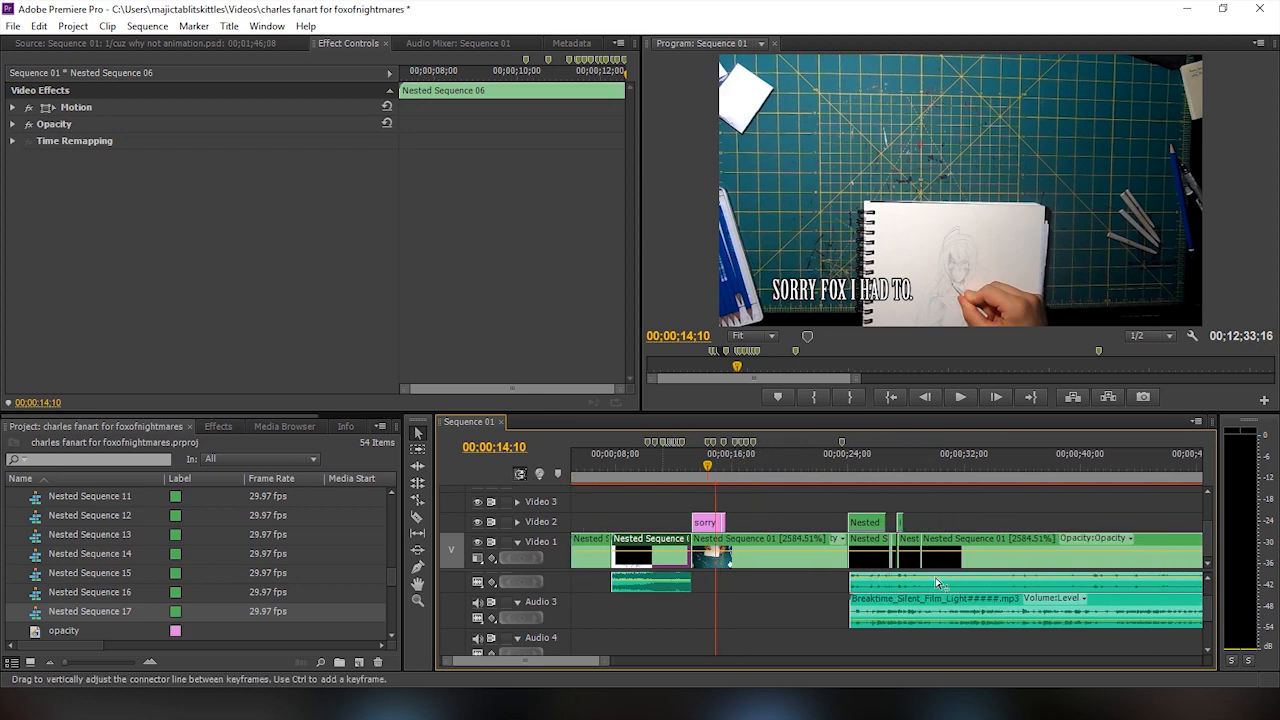
pyautogui.click(810, 462)
pyautogui.moveTo(810, 462); pyautogui.dragTo(825, 462)
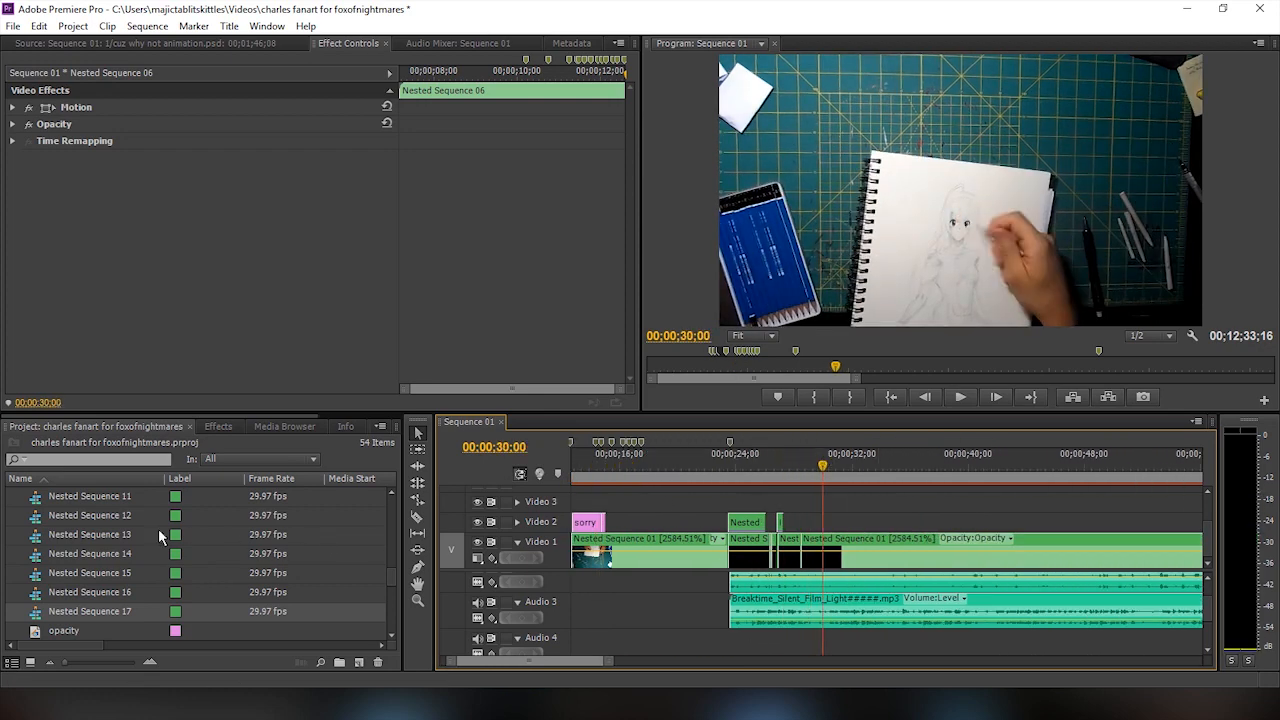
# Show the DeNoiser audio effect in the effects library and examine the effects applied to commentary.mp3
pyautogui.click(238, 426)
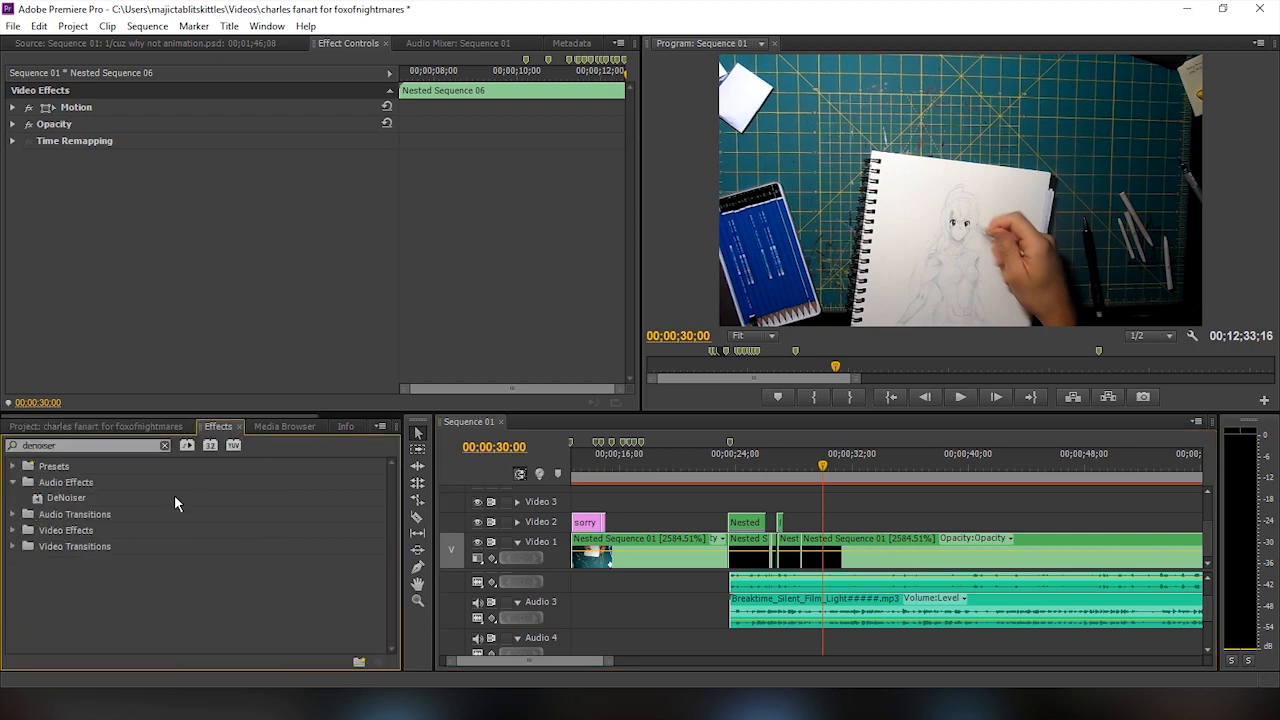
pyautogui.click(37, 499)
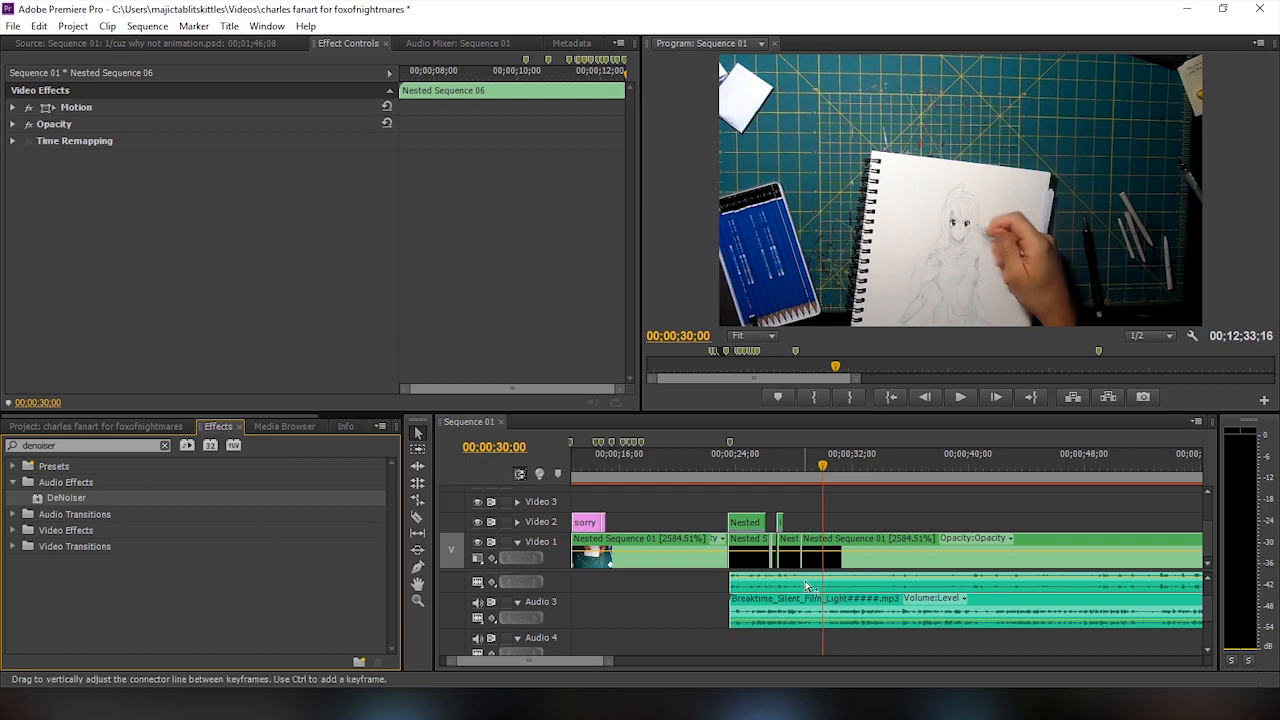
pyautogui.moveTo(807, 587)
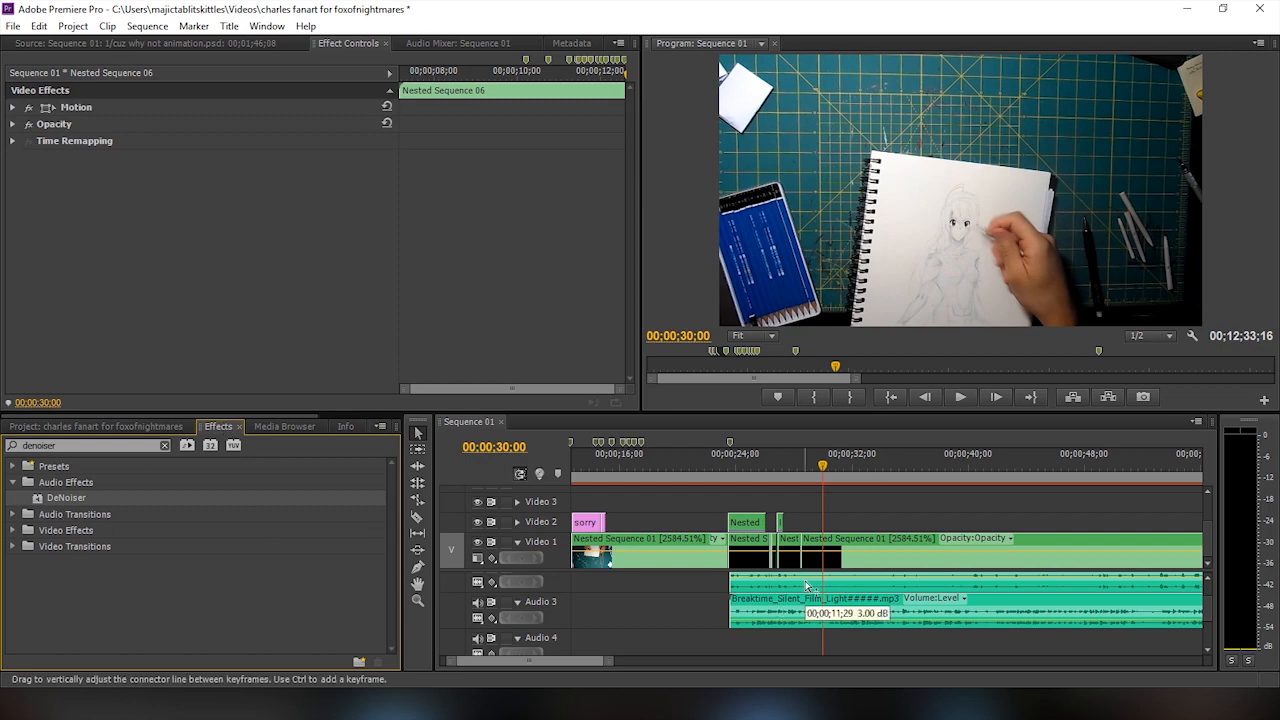
pyautogui.click(807, 587)
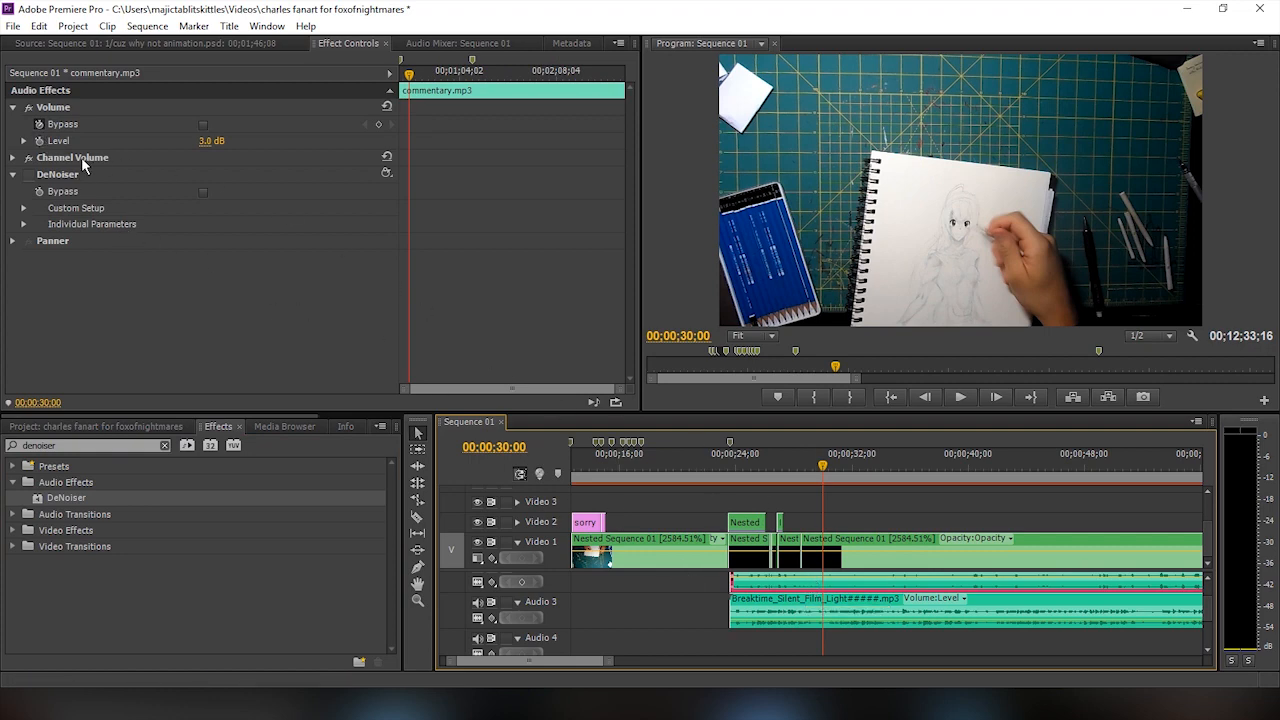
# Set the volume level of commentary.mp3 to 3.4 dB and listen to the audio around 00;00;29;27
pyautogui.moveTo(205, 143); pyautogui.dragTo(235, 143)
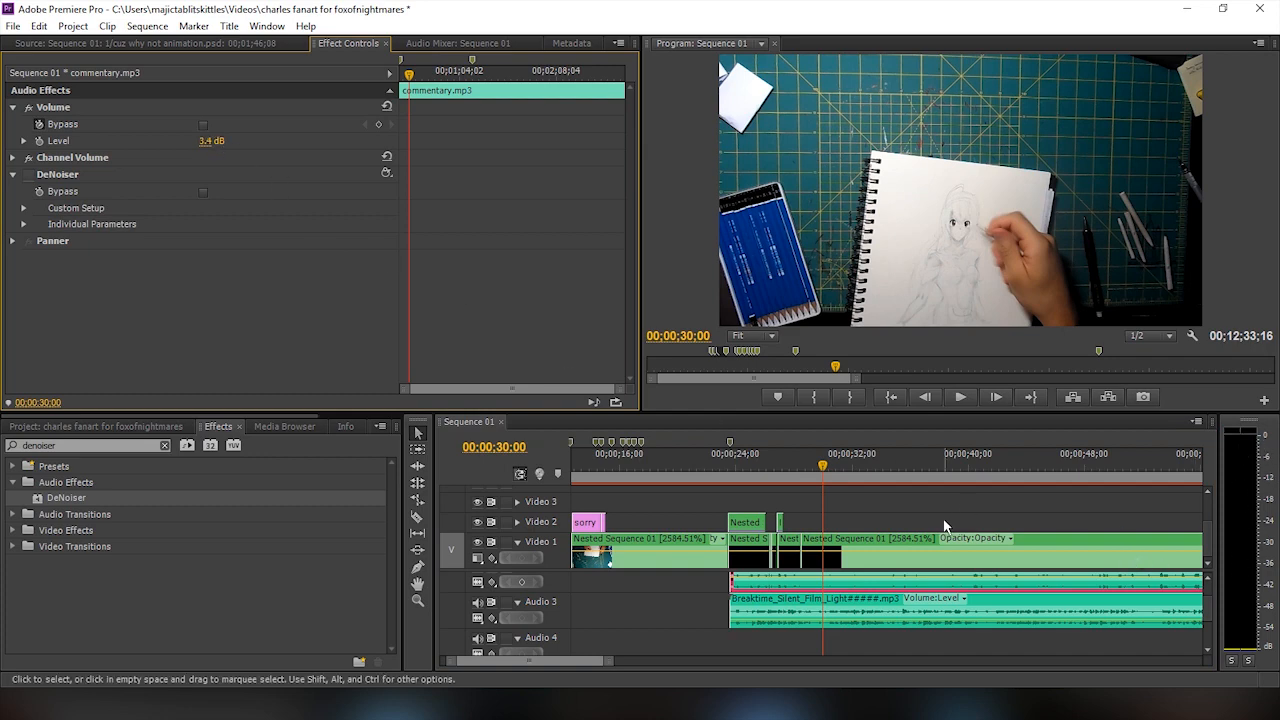
pyautogui.click(932, 468)
pyautogui.moveTo(885, 482); pyautogui.dragTo(822, 521)
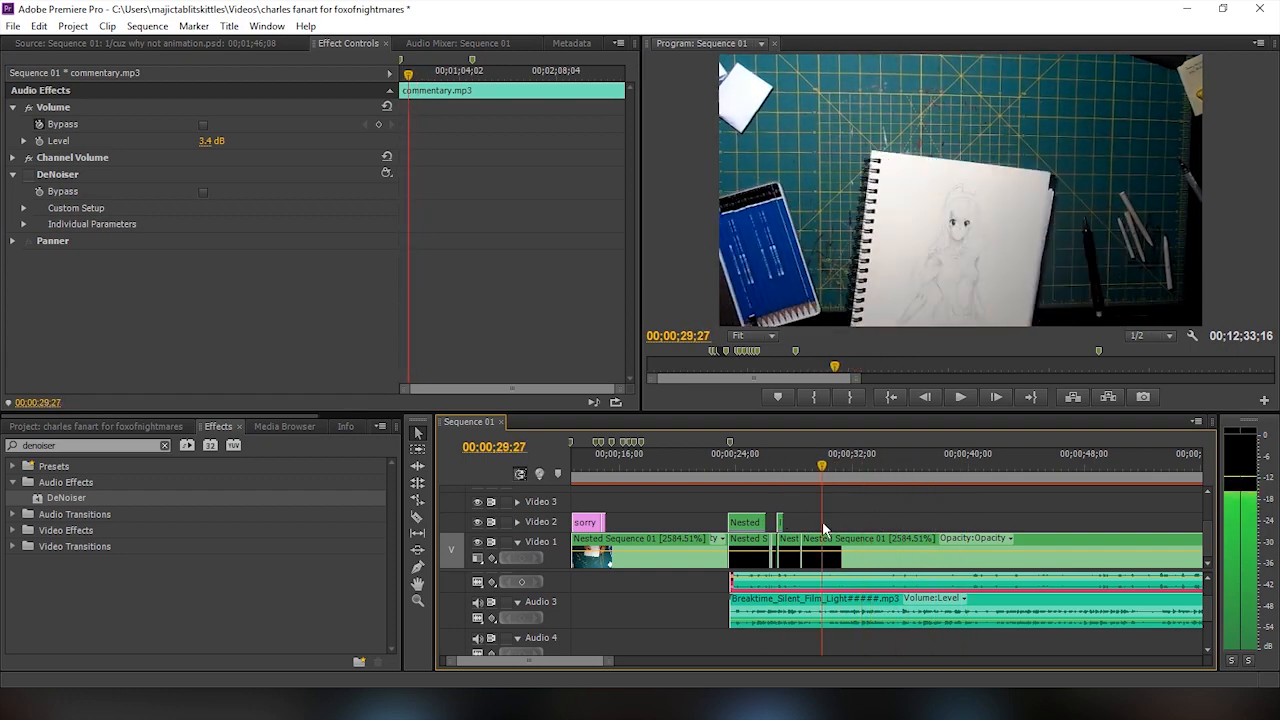
# Check the volume settings of the Breaktime_Silent_Film_Light music clip, and step to the picture overlay at 00;01;17;09
pyautogui.click(773, 614)
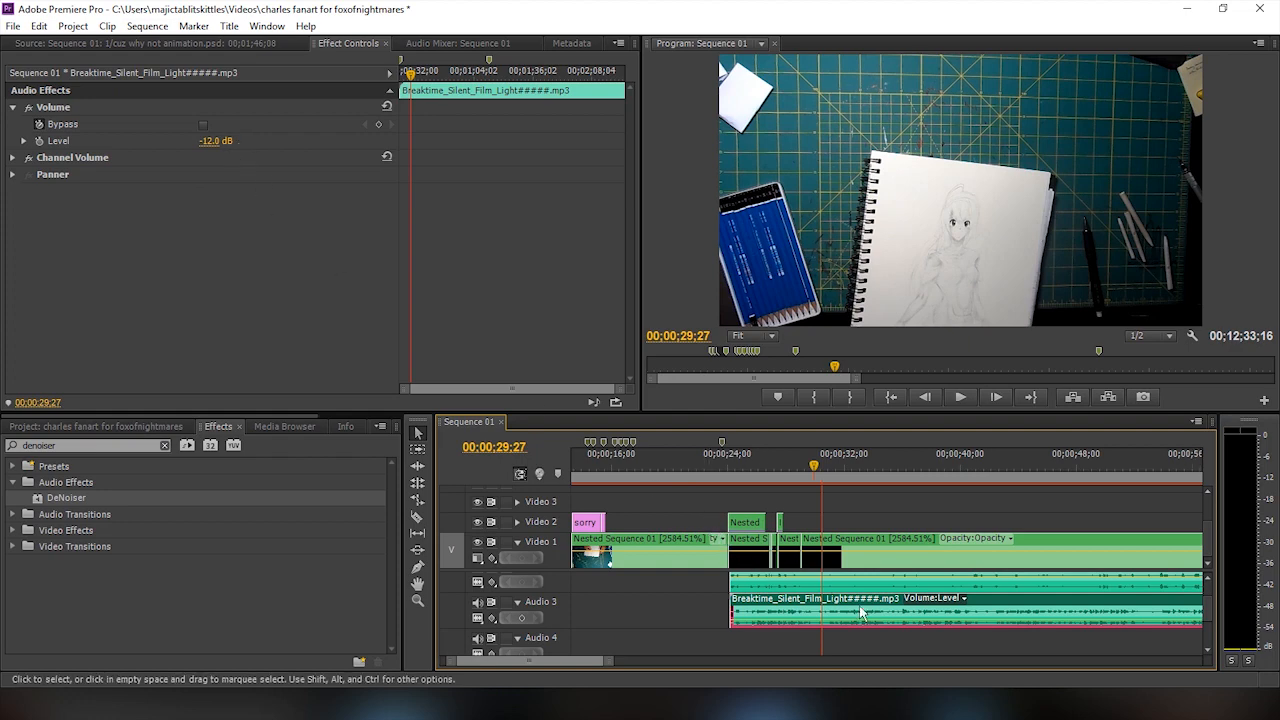
pyautogui.scroll(-1, 855, 608)
pyautogui.scroll(-5, 887, 606)
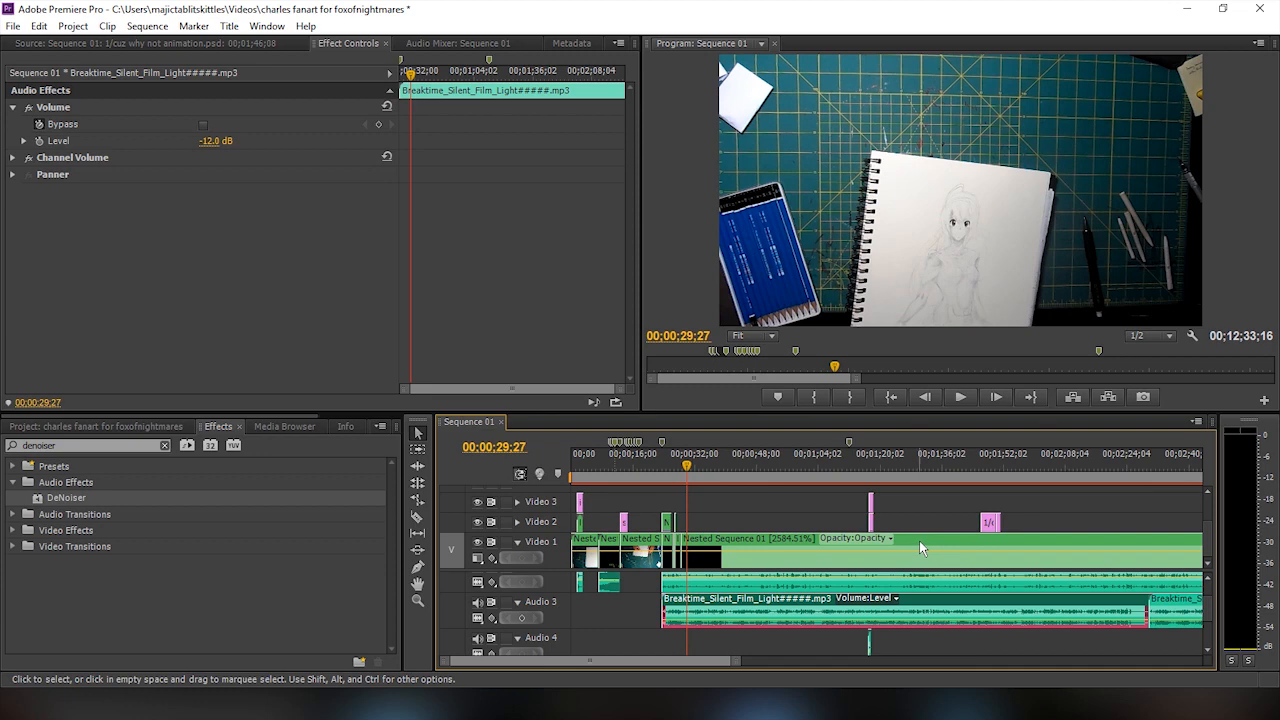
pyautogui.click(870, 470)
pyautogui.scroll(-2, 947, 508)
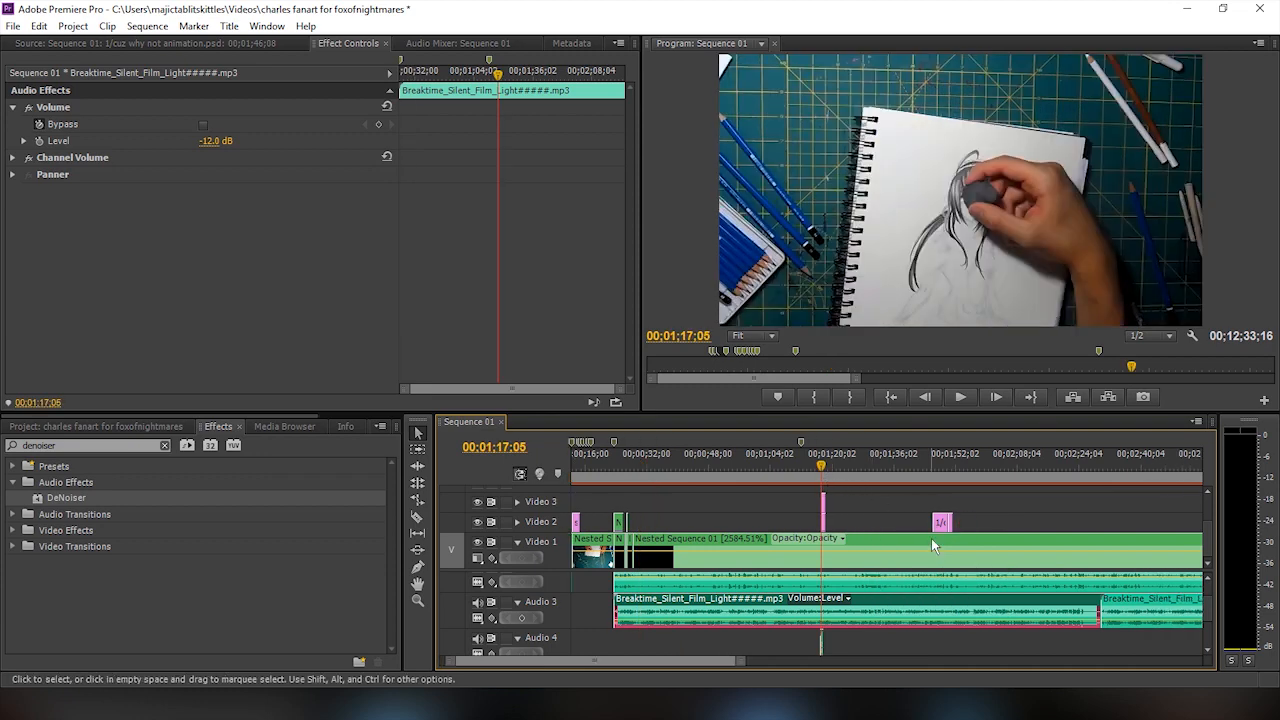
pyautogui.press('Right')
pyautogui.press('Right')
pyautogui.press('Right')
pyautogui.press('Right')
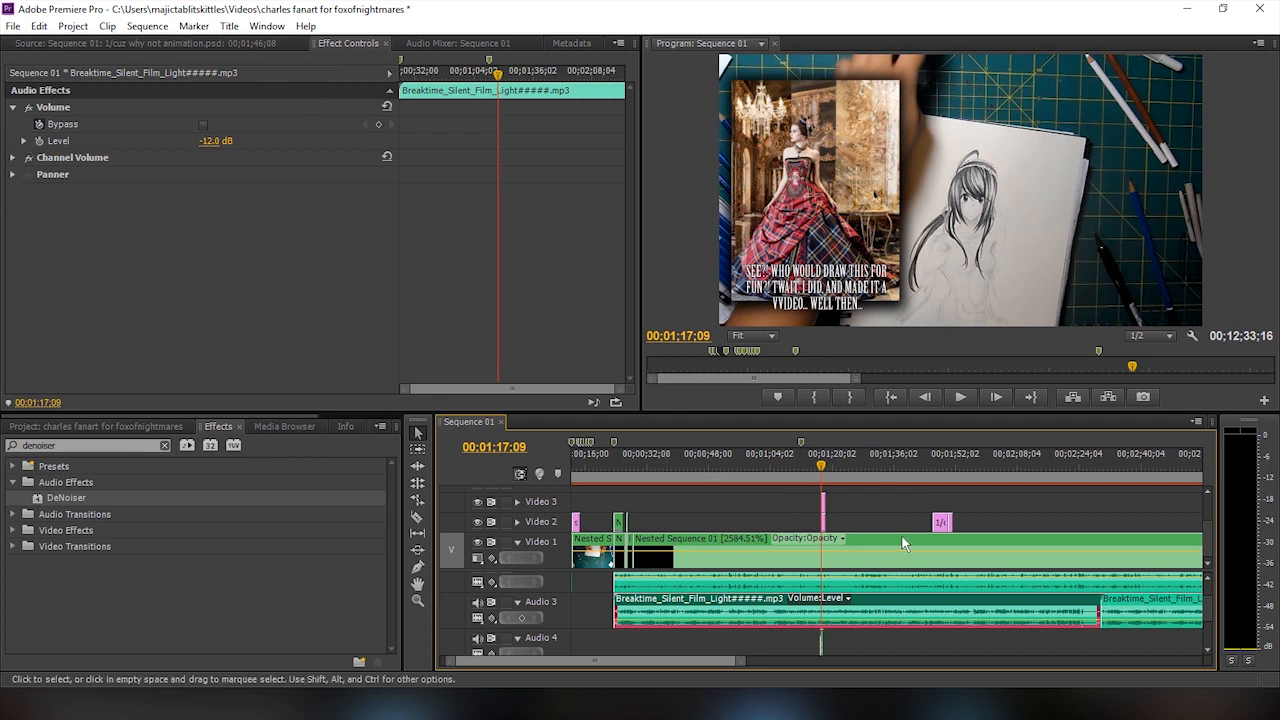
# Examine the motion settings of the SEE title and the effect settings of the picture clip beneath it
pyautogui.scroll(4, 895, 545)
pyautogui.click(601, 509)
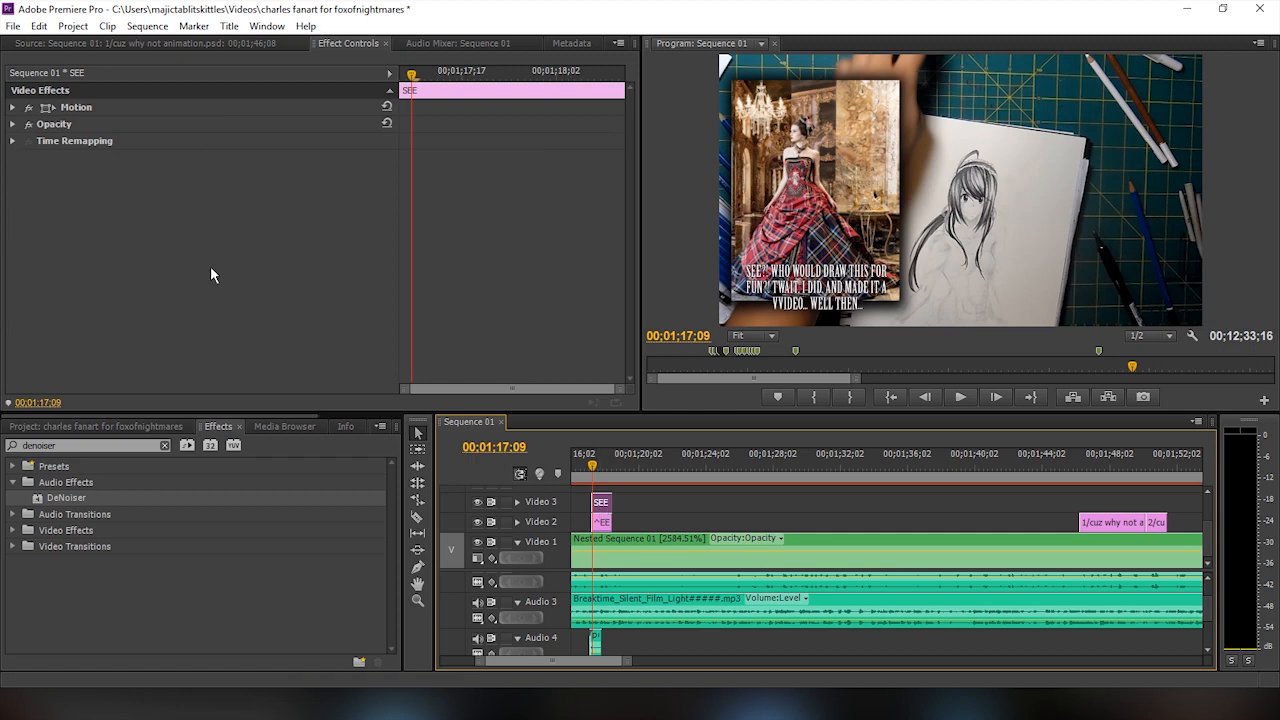
pyautogui.click(13, 107)
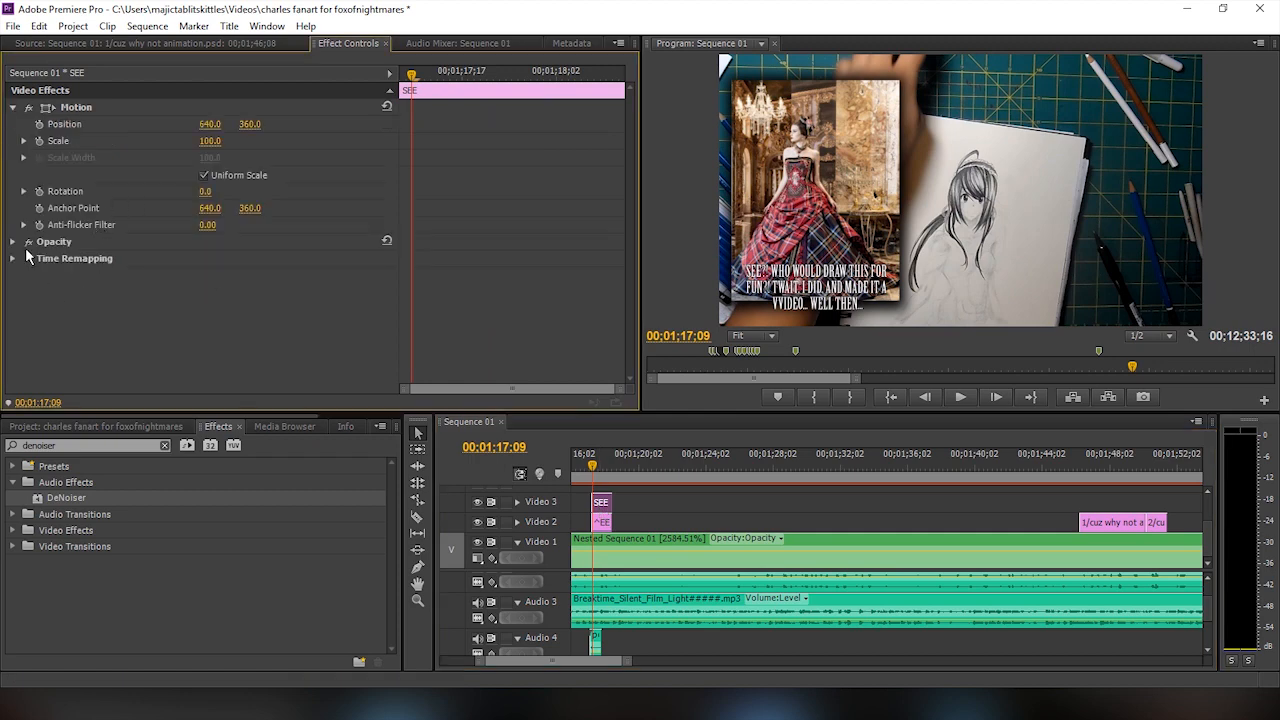
pyautogui.click(601, 521)
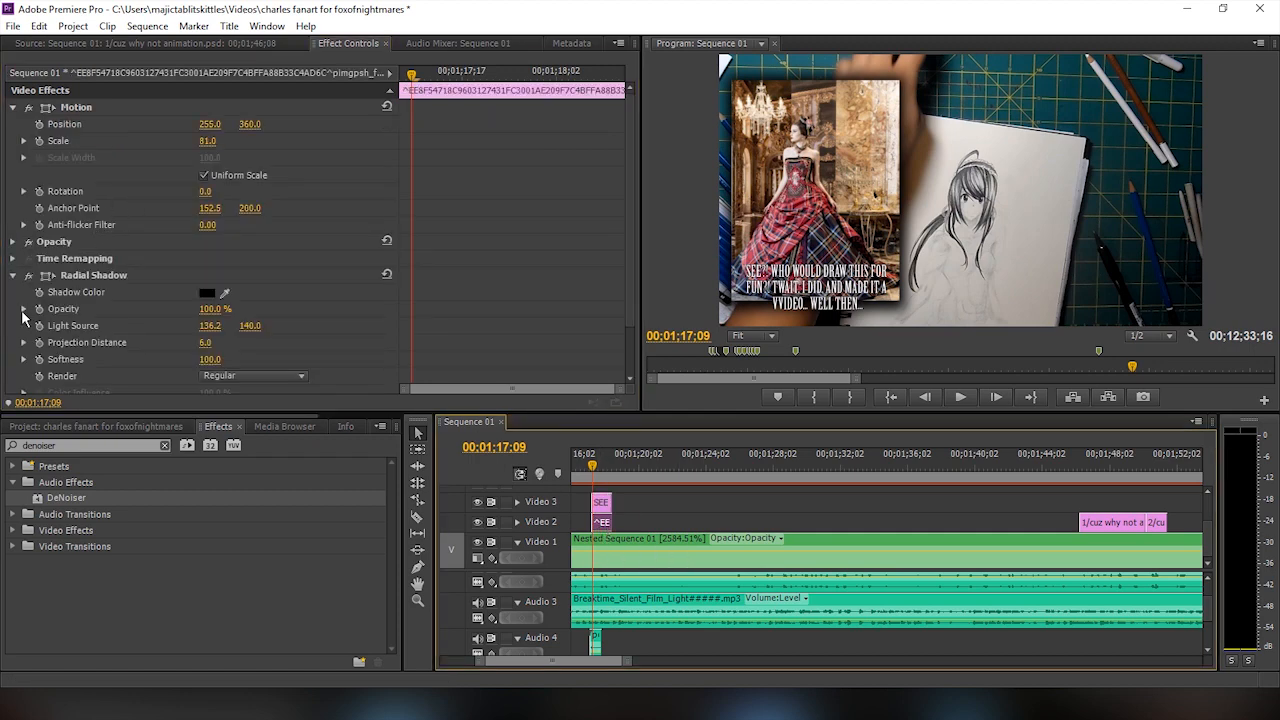
# Toggle the picture clip's Radial Shadow effect and the Video 3 track off and on to compare the overlay
pyautogui.click(27, 276)
pyautogui.click(27, 276)
pyautogui.click(27, 276)
pyautogui.click(27, 276)
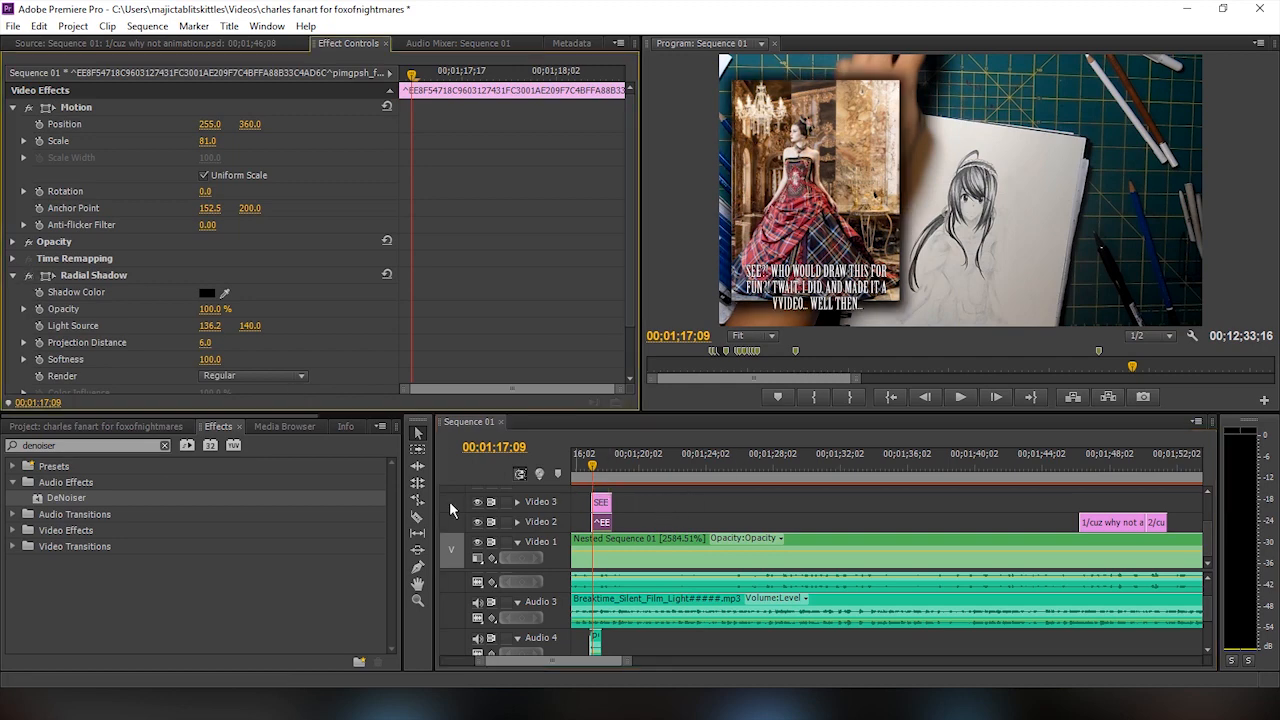
pyautogui.click(478, 502)
pyautogui.click(478, 502)
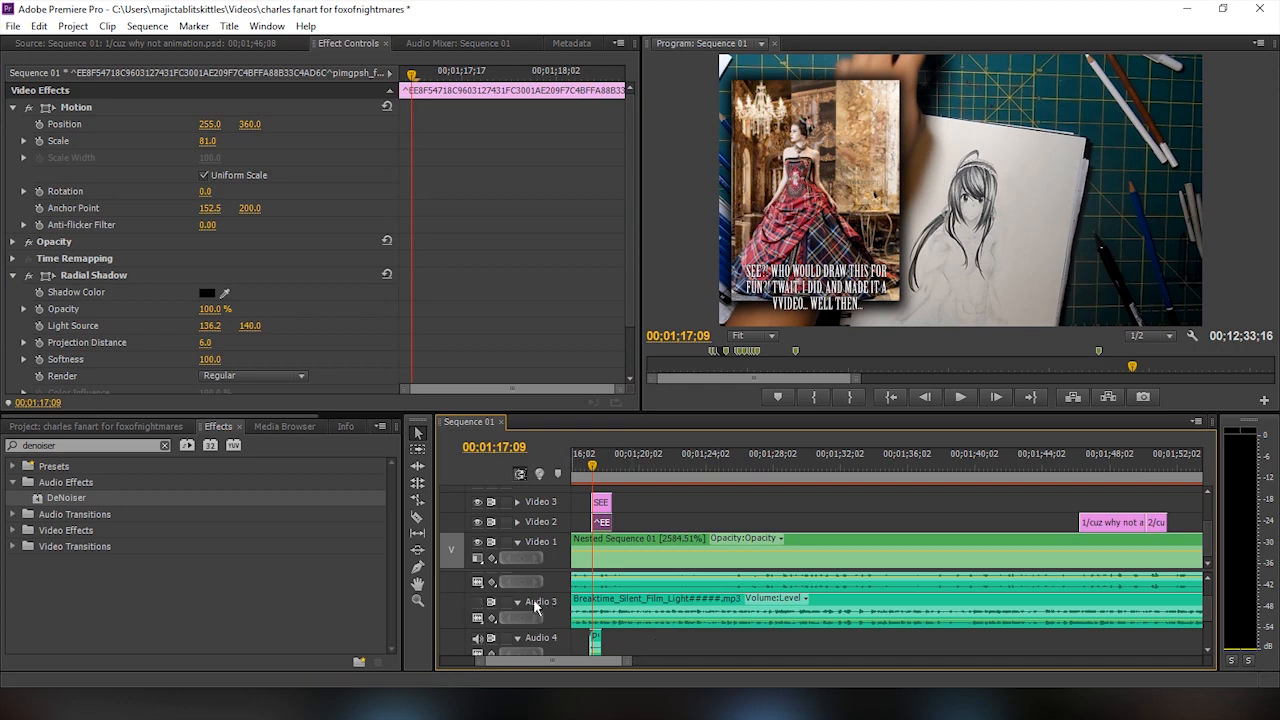
# Mute the Audio 2 and Audio 3 tracks and play the overlay's sound effect up to 00;01;17;21
pyautogui.moveTo(555, 662); pyautogui.dragTo(549, 666)
pyautogui.scroll(2, 1213, 602)
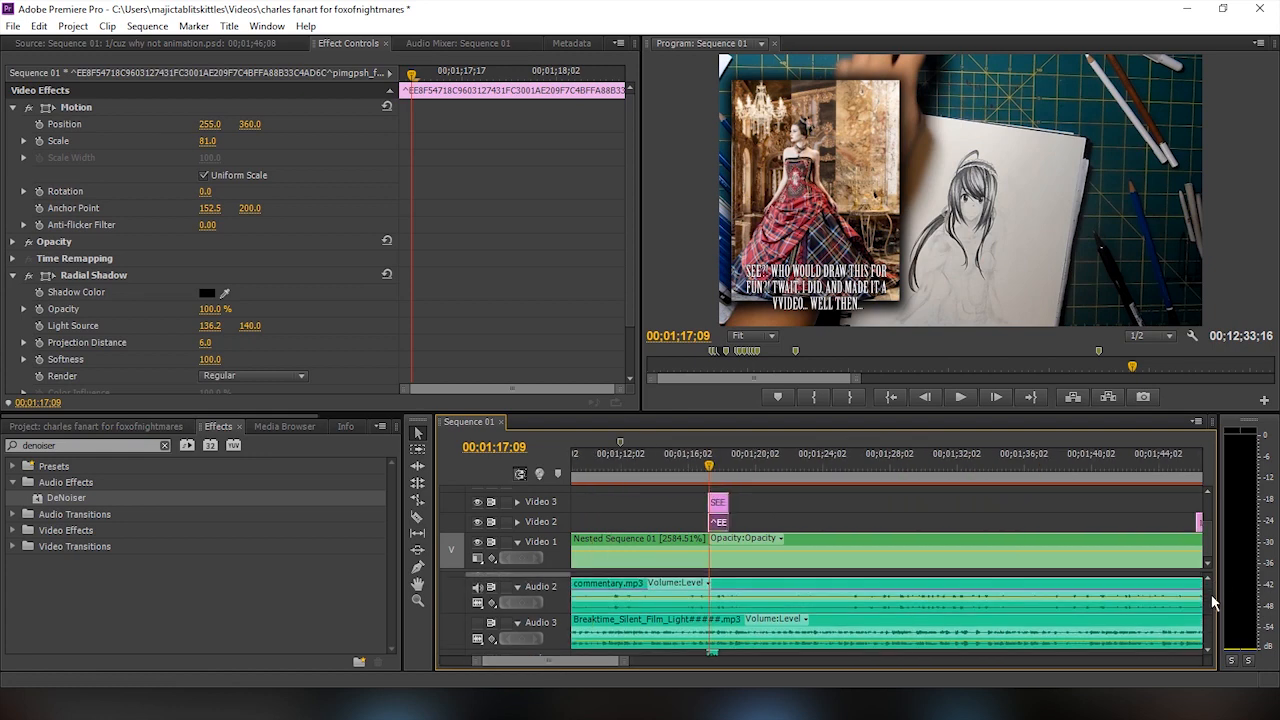
pyautogui.click(704, 466)
pyautogui.press('space')
pyautogui.press('space')
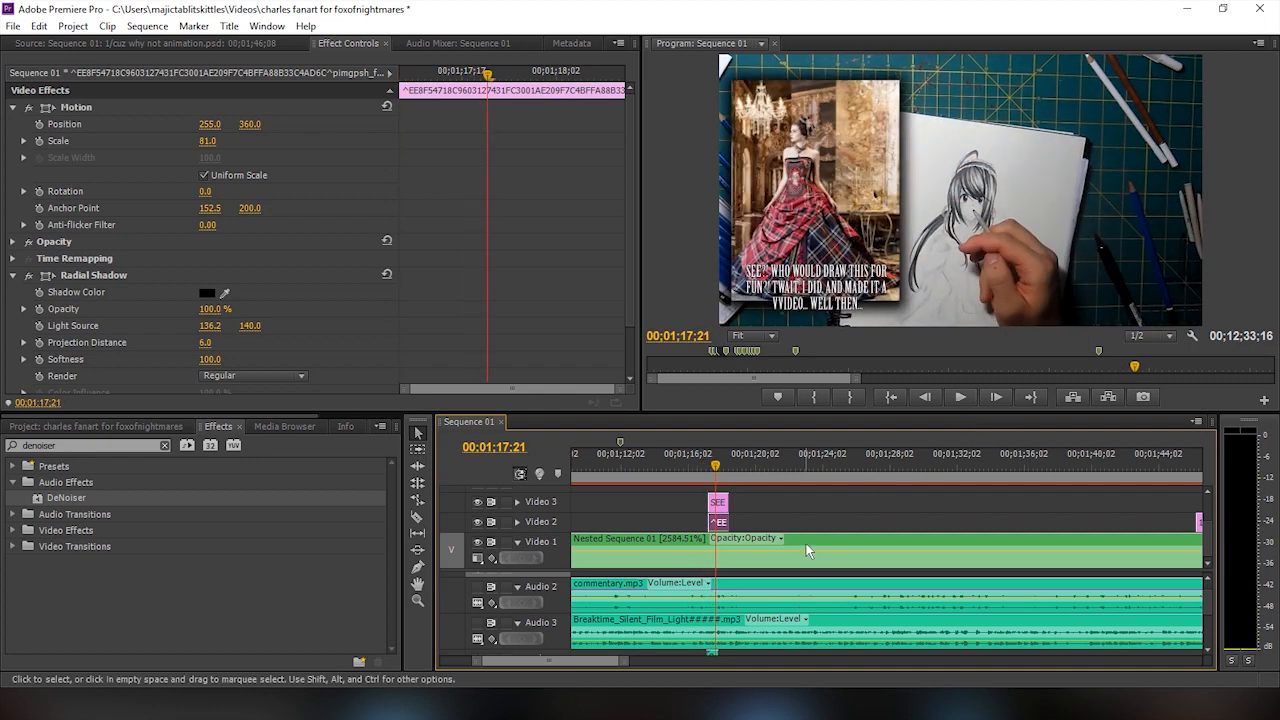
# Set the rotation of the 1/cuz why not animation.psd clip to 16.7° at 00;01;47;11
pyautogui.scroll(-4, 806, 544)
pyautogui.moveTo(927, 467); pyautogui.dragTo(942, 470)
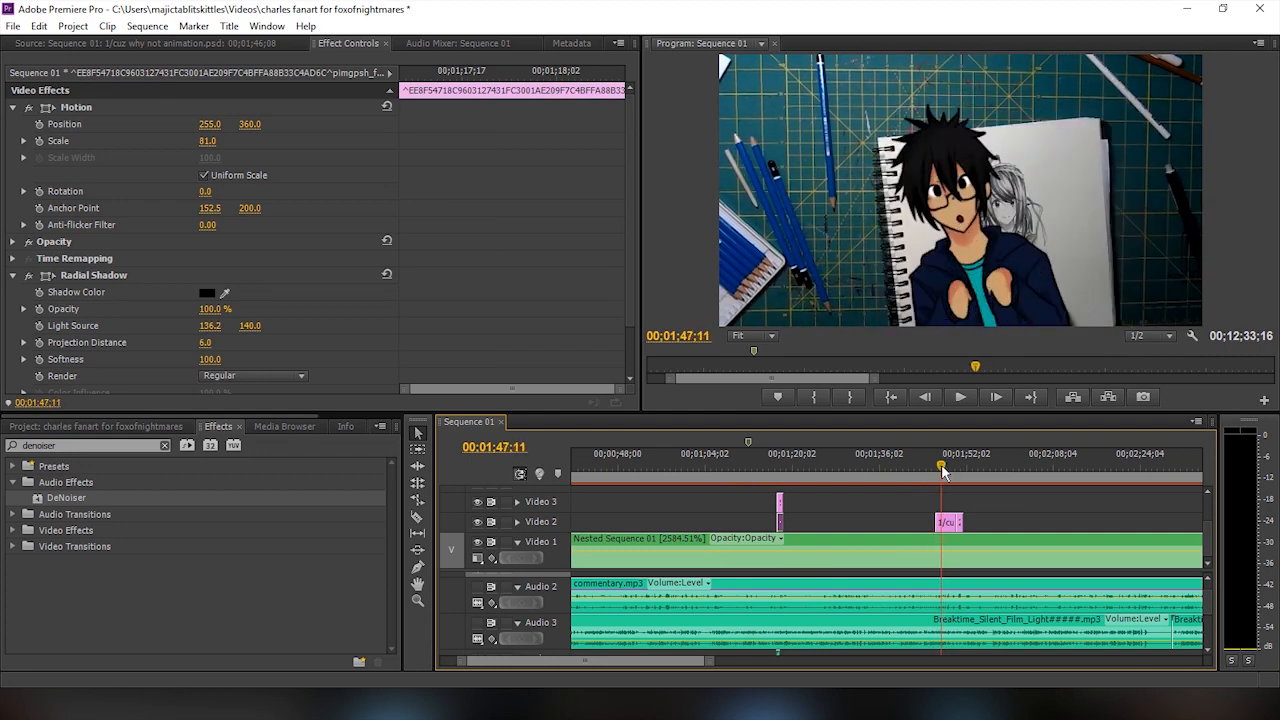
pyautogui.click(947, 523)
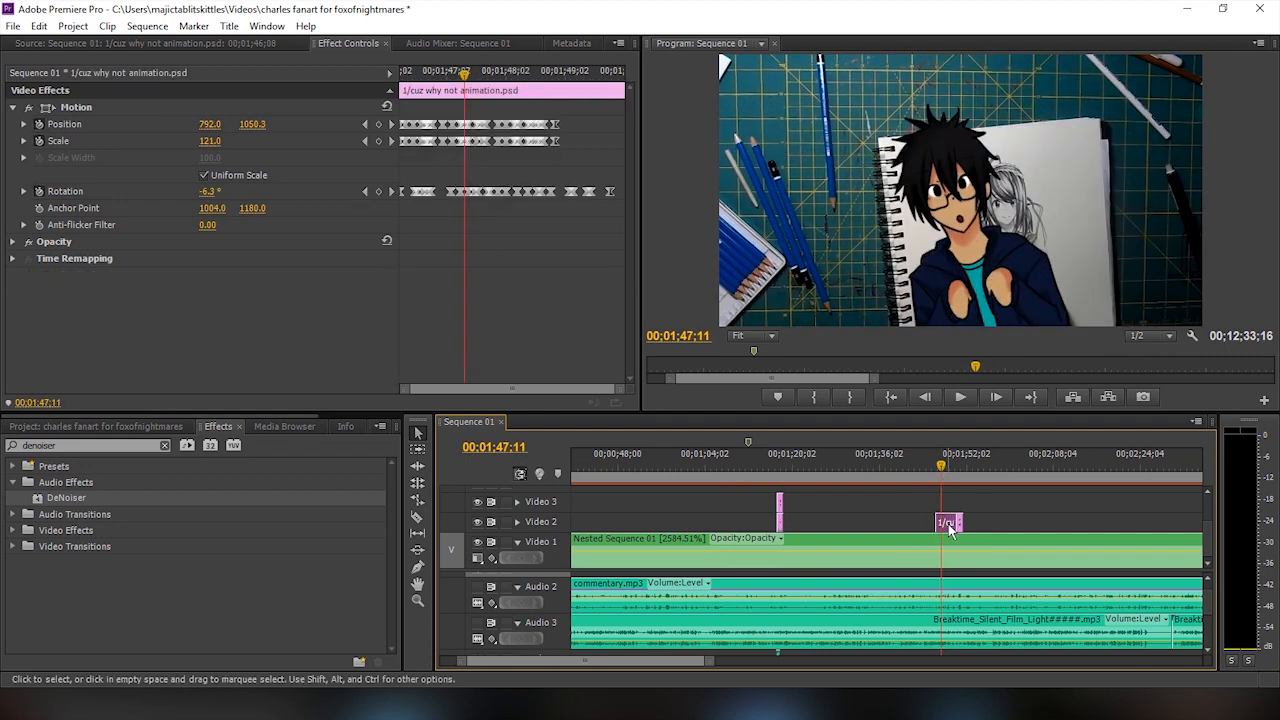
pyautogui.moveTo(207, 191); pyautogui.dragTo(232, 191)
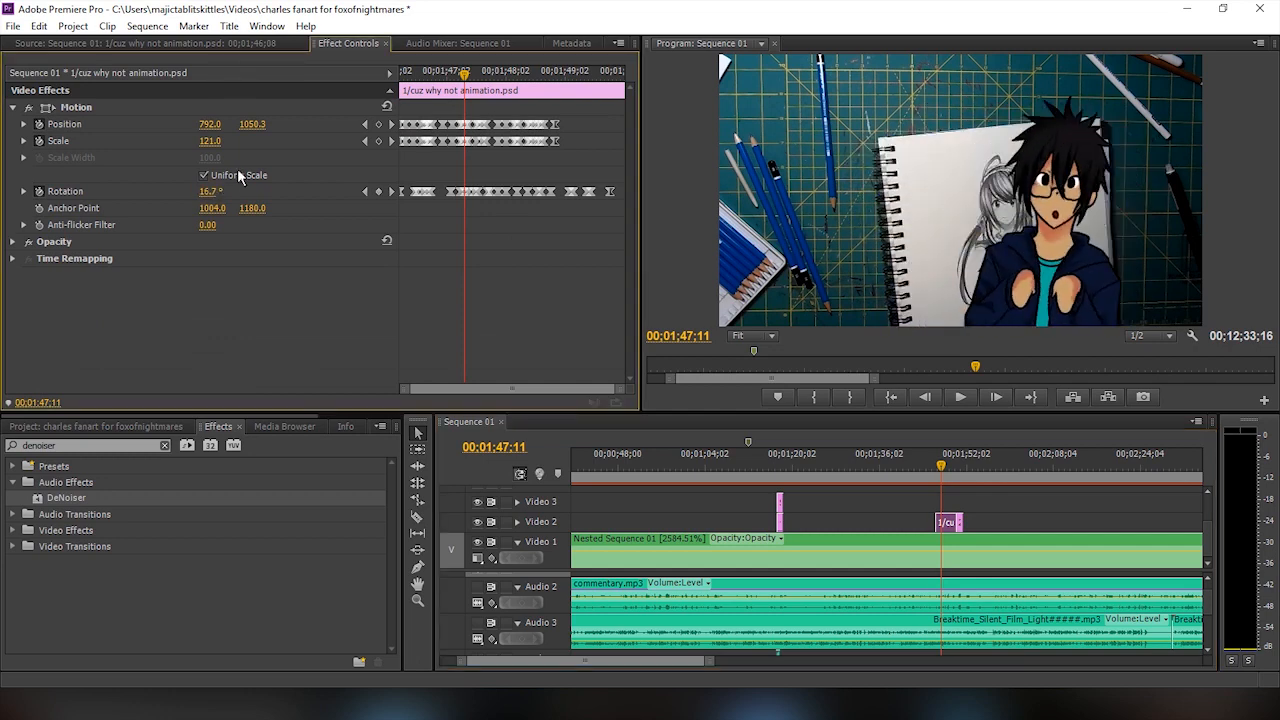
# Set the character clip's horizontal position to 774.0 and its rotation to 9.7° at 00;01;47;11, and play the result
pyautogui.moveTo(209, 125); pyautogui.dragTo(197, 125)
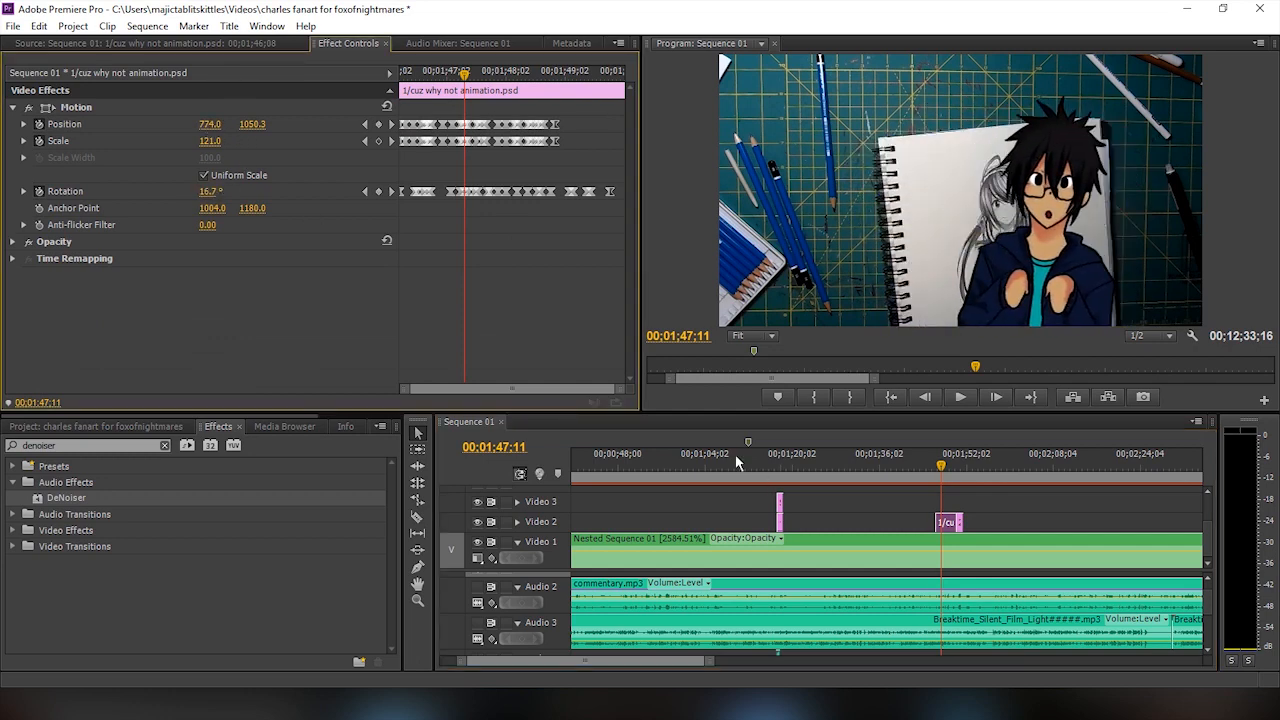
pyautogui.moveTo(208, 191); pyautogui.dragTo(226, 193)
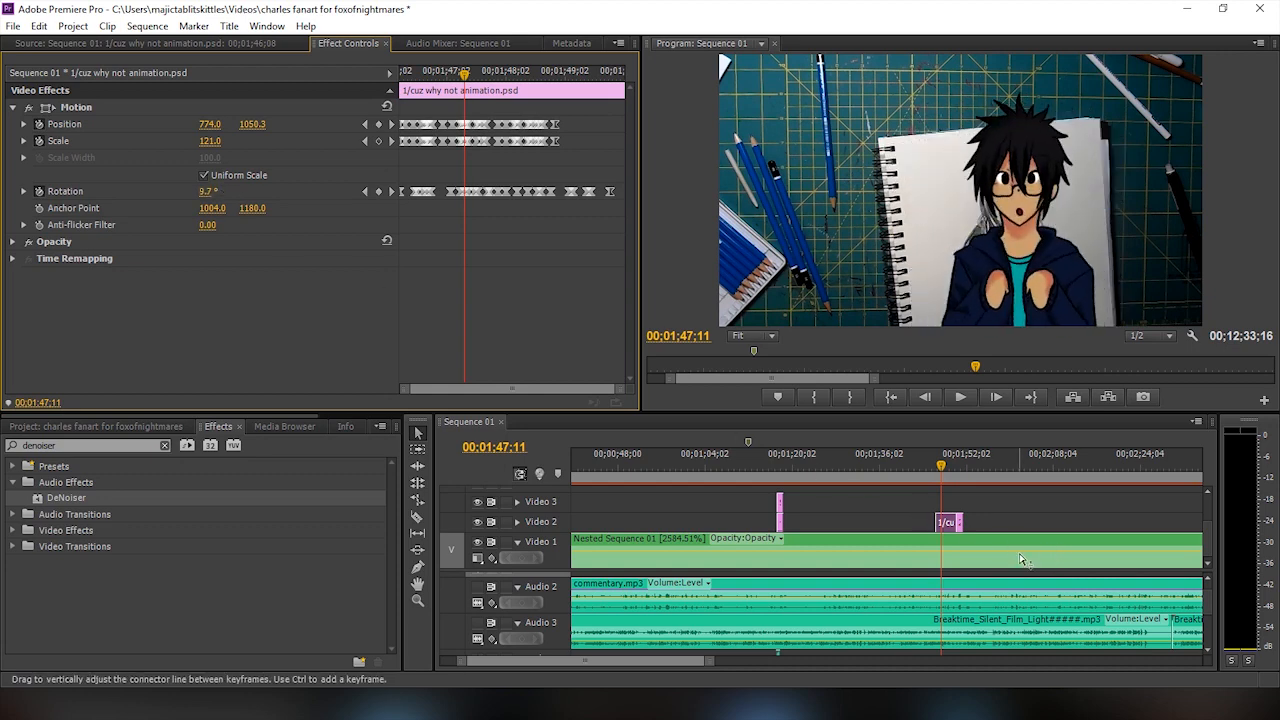
pyautogui.click(964, 399)
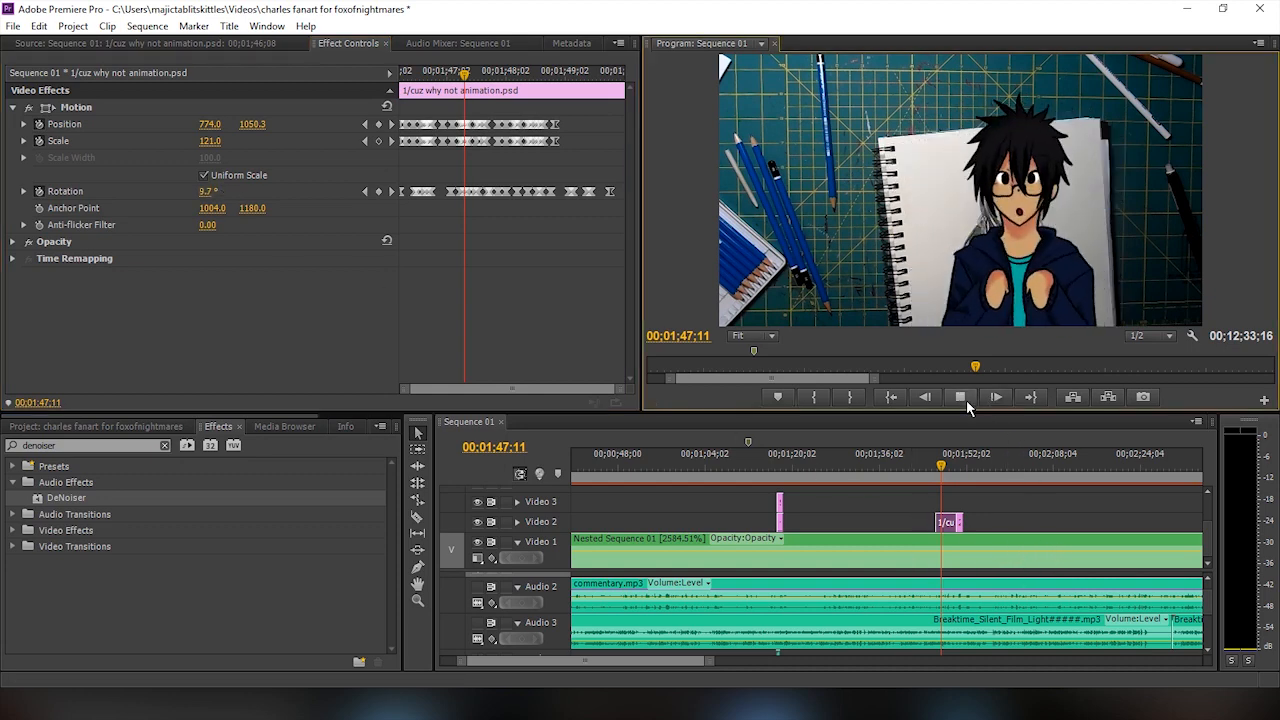
pyautogui.click(1054, 427)
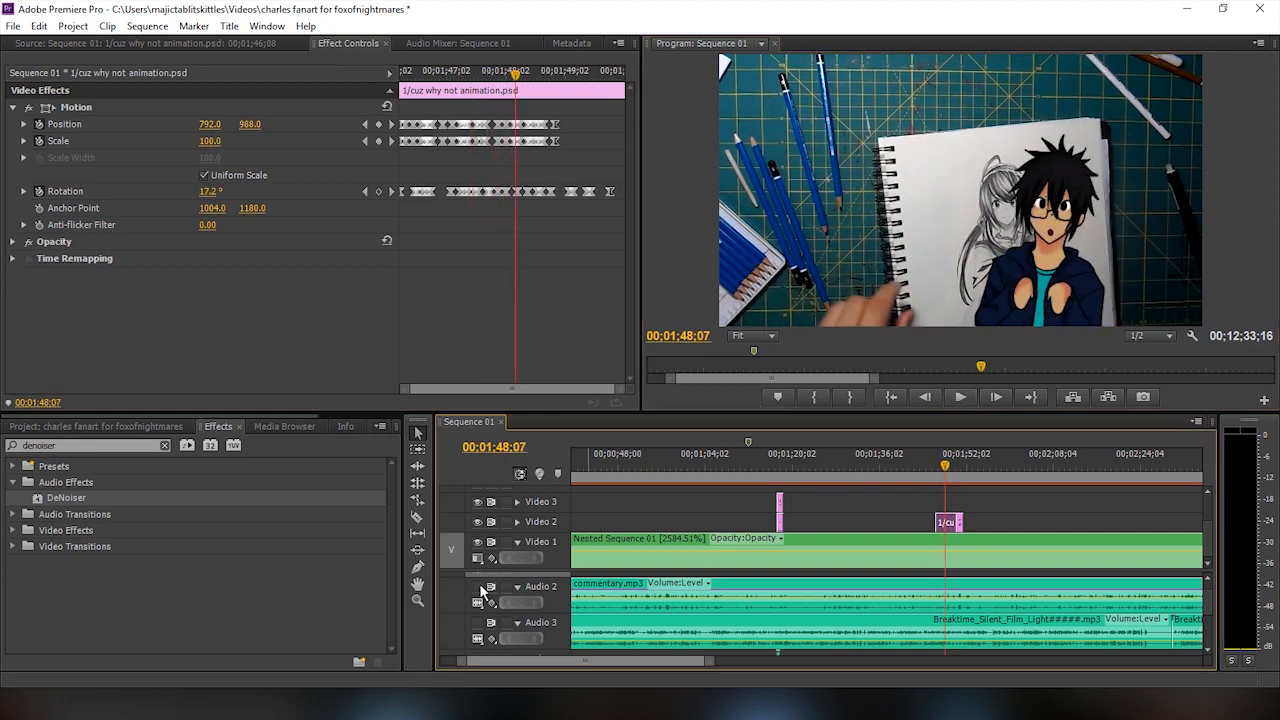
# Unmute the Audio 2 and Audio 3 tracks and play the character animation from 00;01;46;04 to 00;01;51;11
pyautogui.press('Left')
pyautogui.press('j')
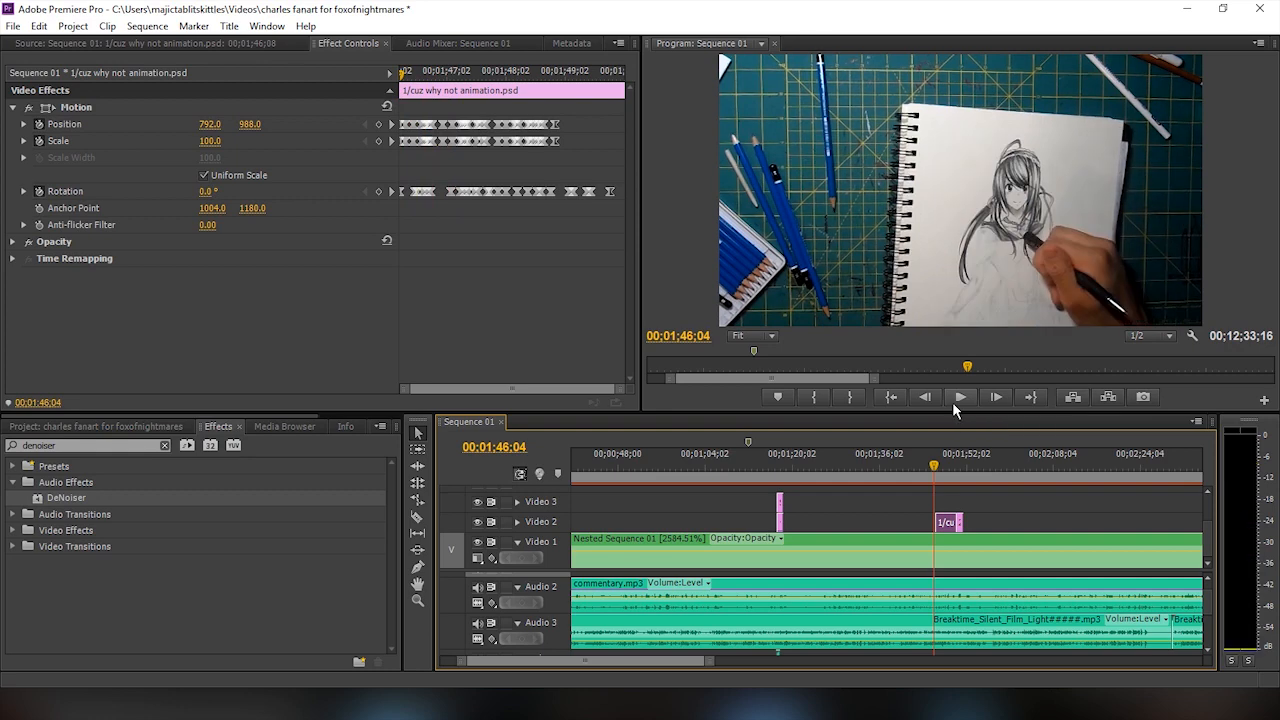
pyautogui.click(952, 402)
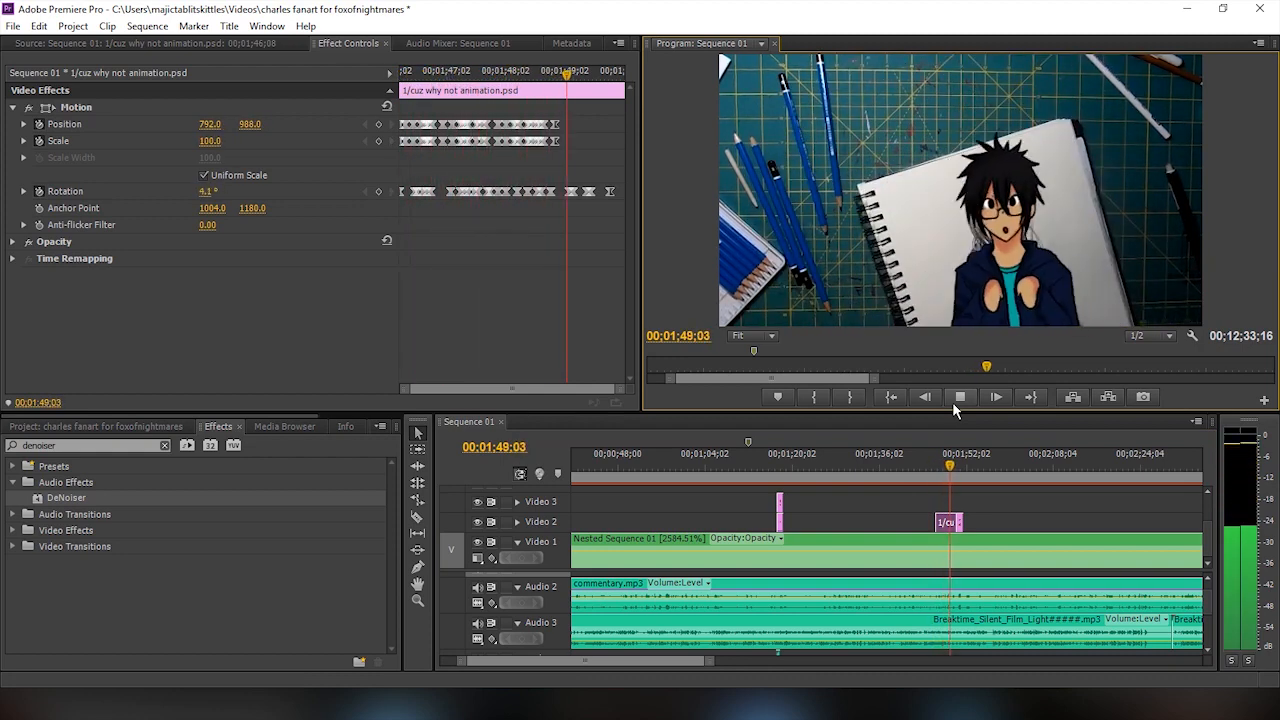
pyautogui.click(952, 402)
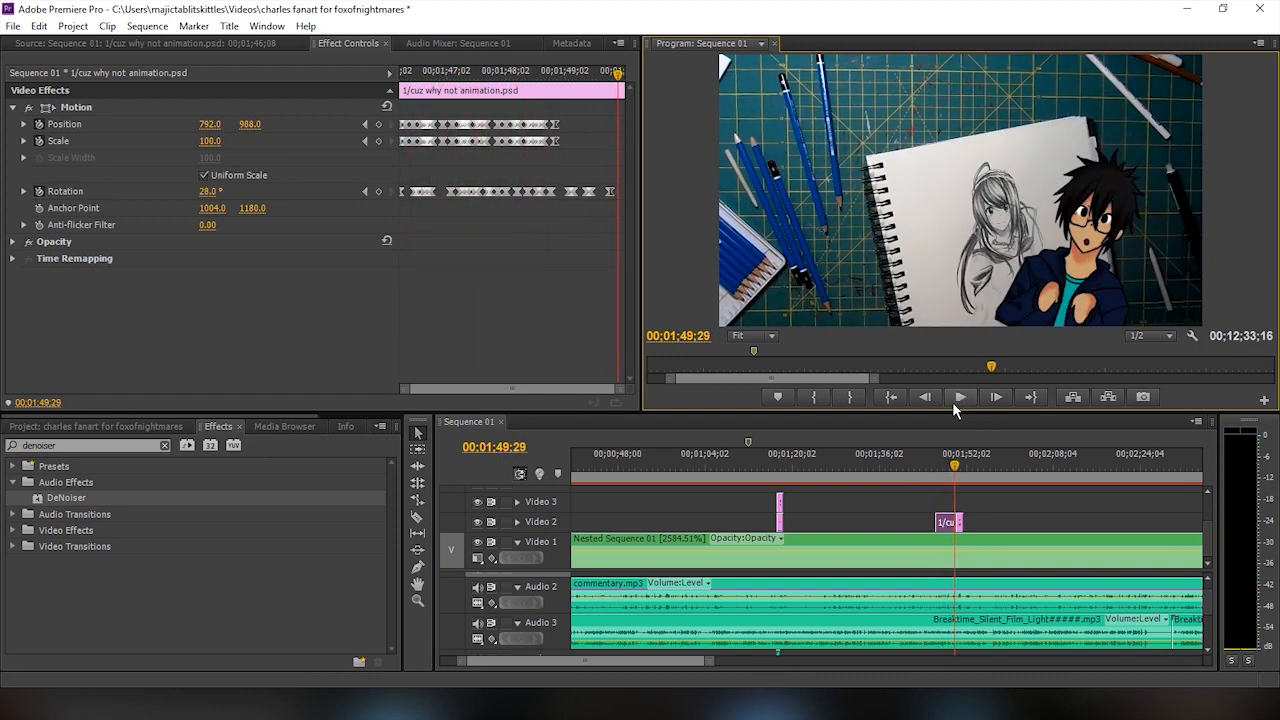
pyautogui.click(952, 402)
pyautogui.click(952, 402)
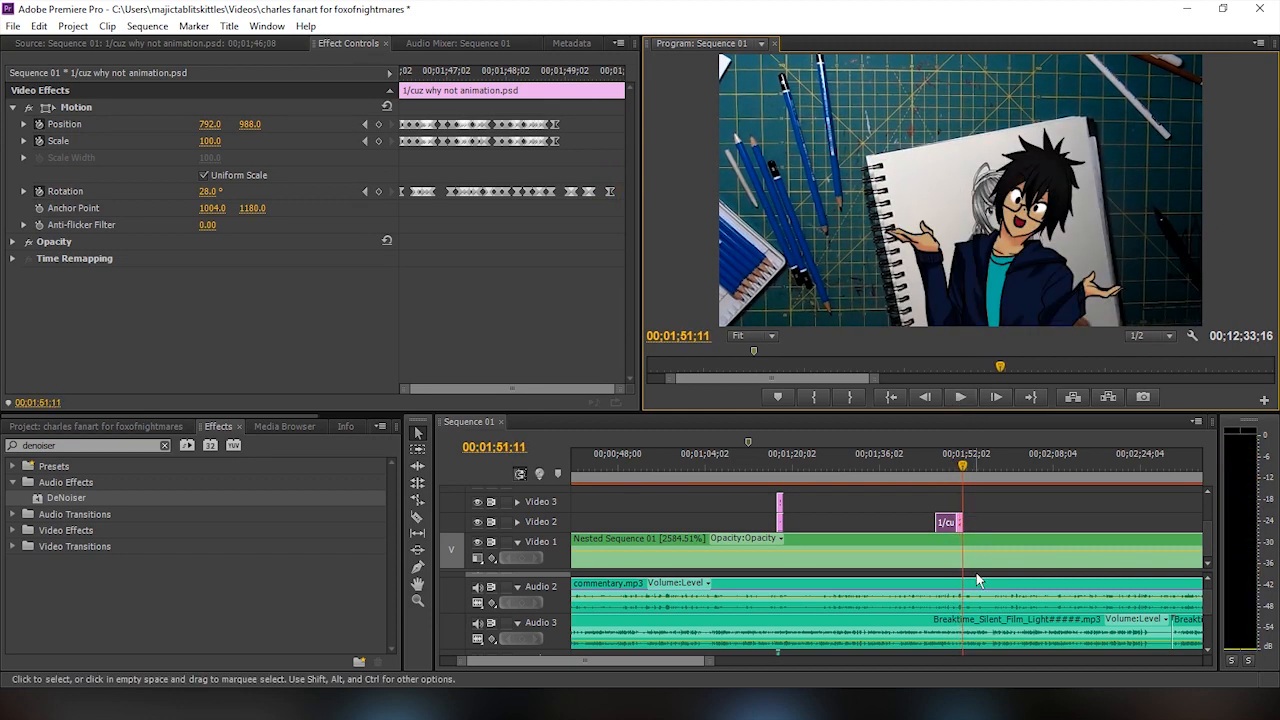
# Find the OPACITY FOR THE WIN! overlay on Video 2 and scrub through its opacity slider clip to 00;03;52;21
pyautogui.scroll(-7, 978, 580)
pyautogui.scroll(-3, 978, 580)
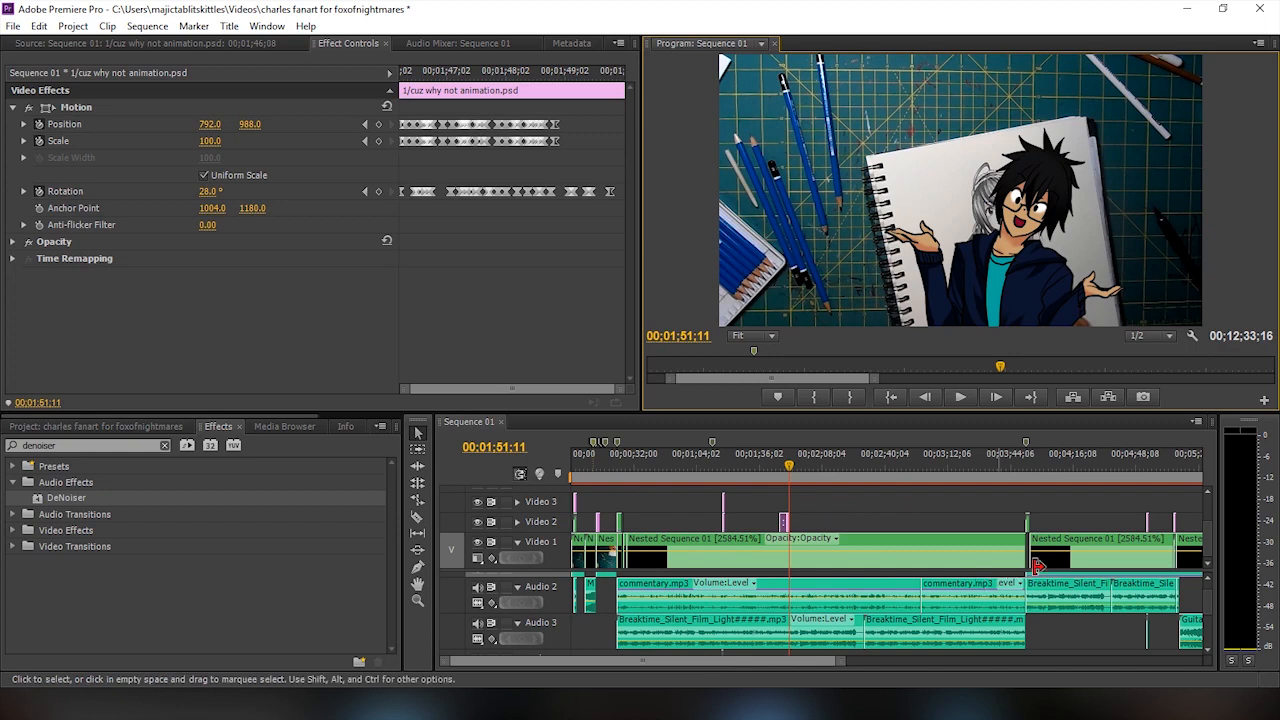
pyautogui.scroll(-4, 1038, 566)
pyautogui.click(919, 468)
pyautogui.moveTo(921, 468); pyautogui.dragTo(913, 468)
pyautogui.scroll(3, 945, 586)
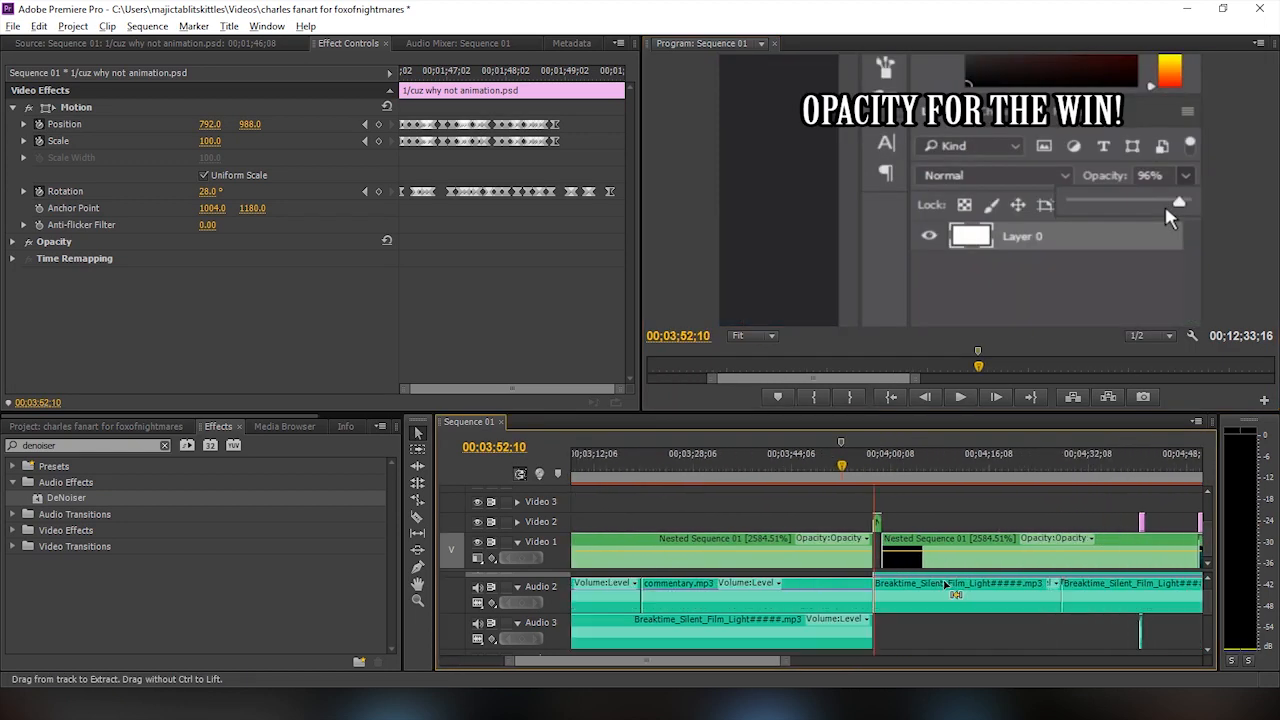
pyautogui.scroll(2, 945, 585)
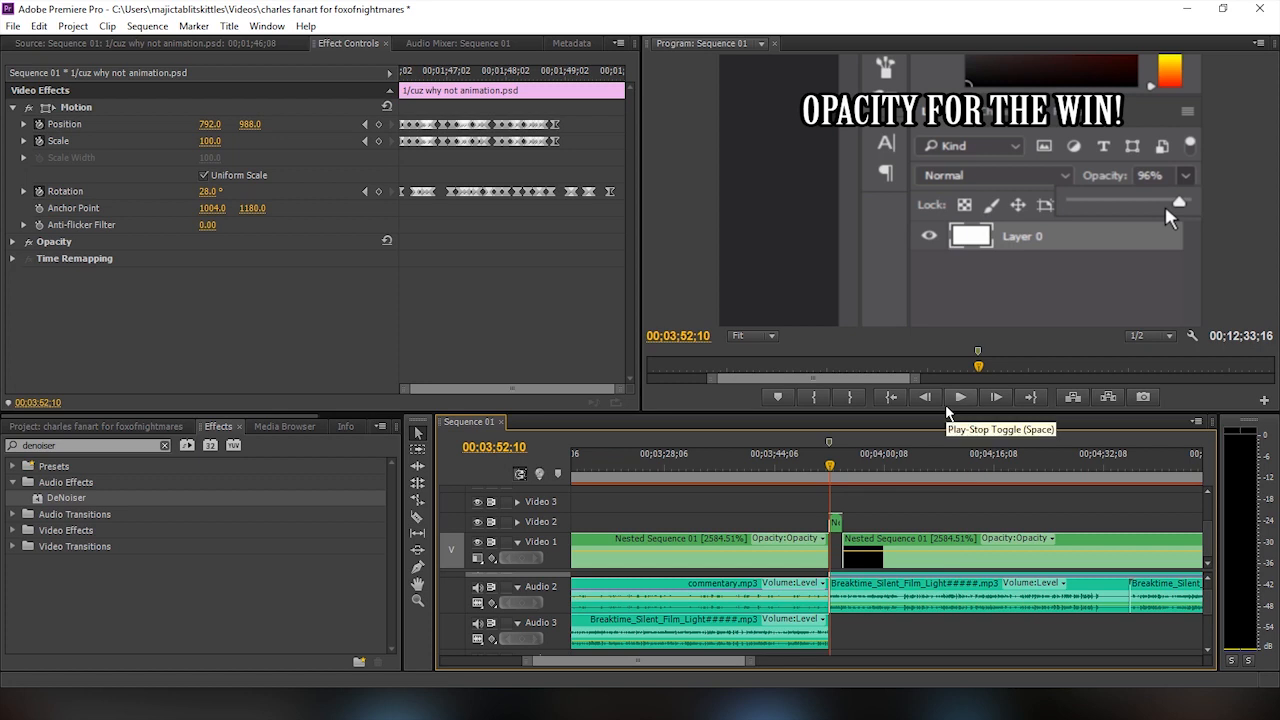
pyautogui.click(834, 469)
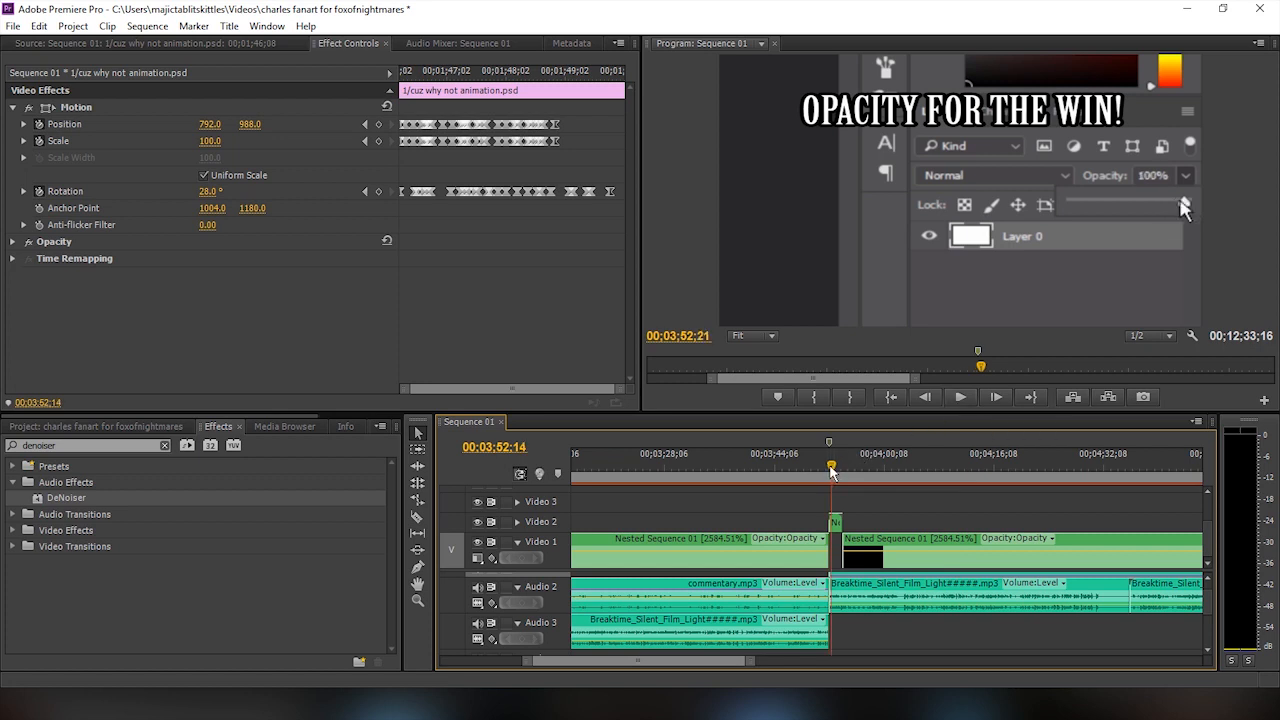
pyautogui.moveTo(834, 470); pyautogui.dragTo(831, 472)
pyautogui.moveTo(831, 470); pyautogui.dragTo(832, 469)
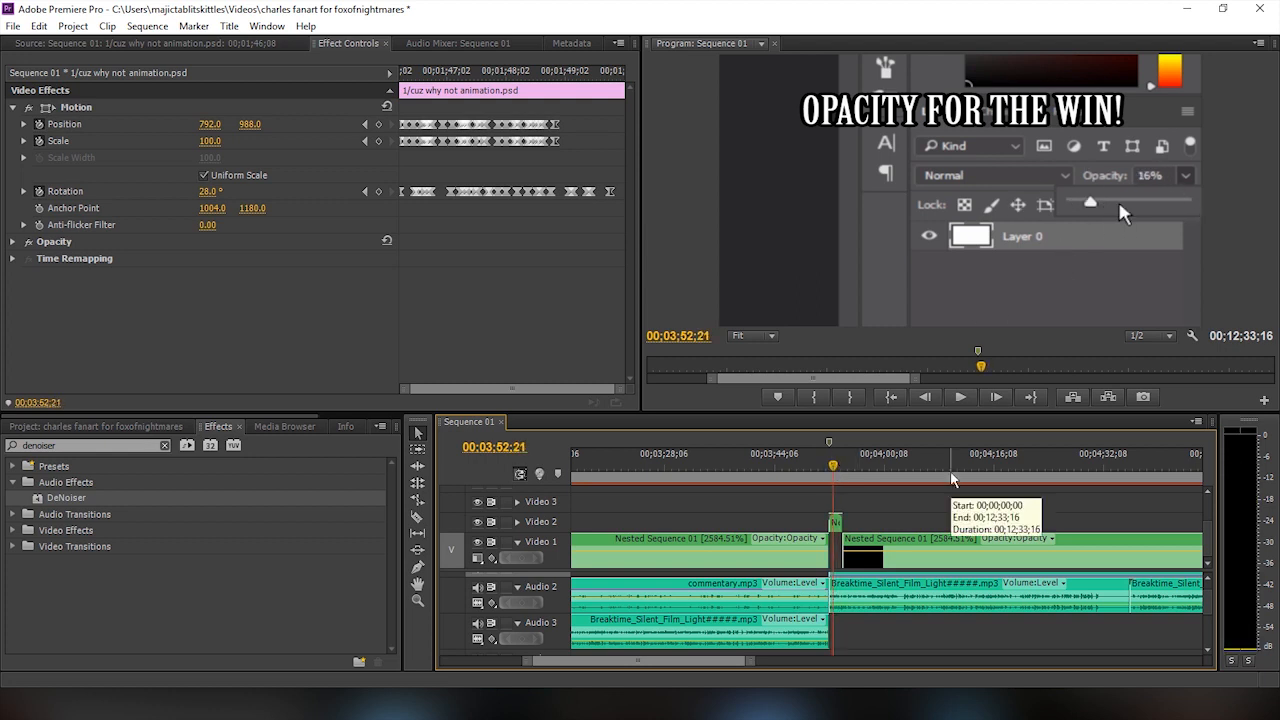
# Play the ending of the drawing and the outro screen from 00;05;25;05 to 00;05;36;19
pyautogui.scroll(-2, 896, 535)
pyautogui.scroll(-6, 896, 534)
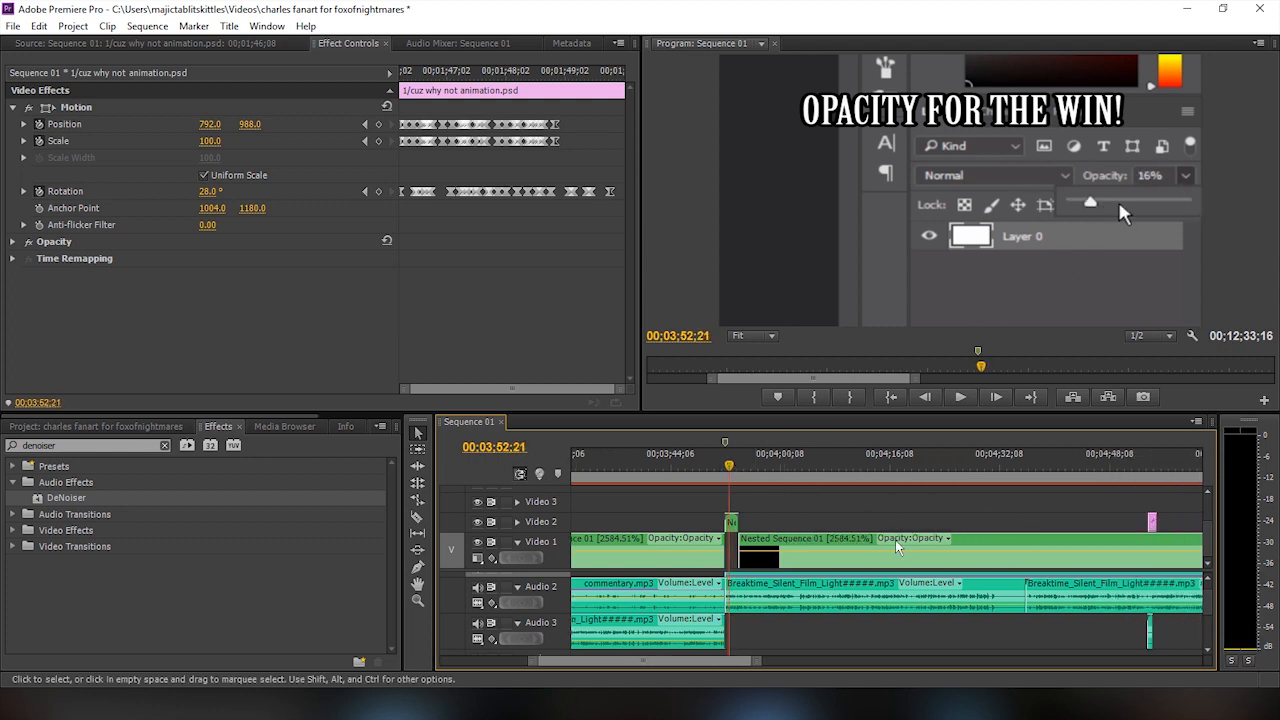
pyautogui.scroll(-2, 935, 577)
pyautogui.scroll(-5, 1022, 562)
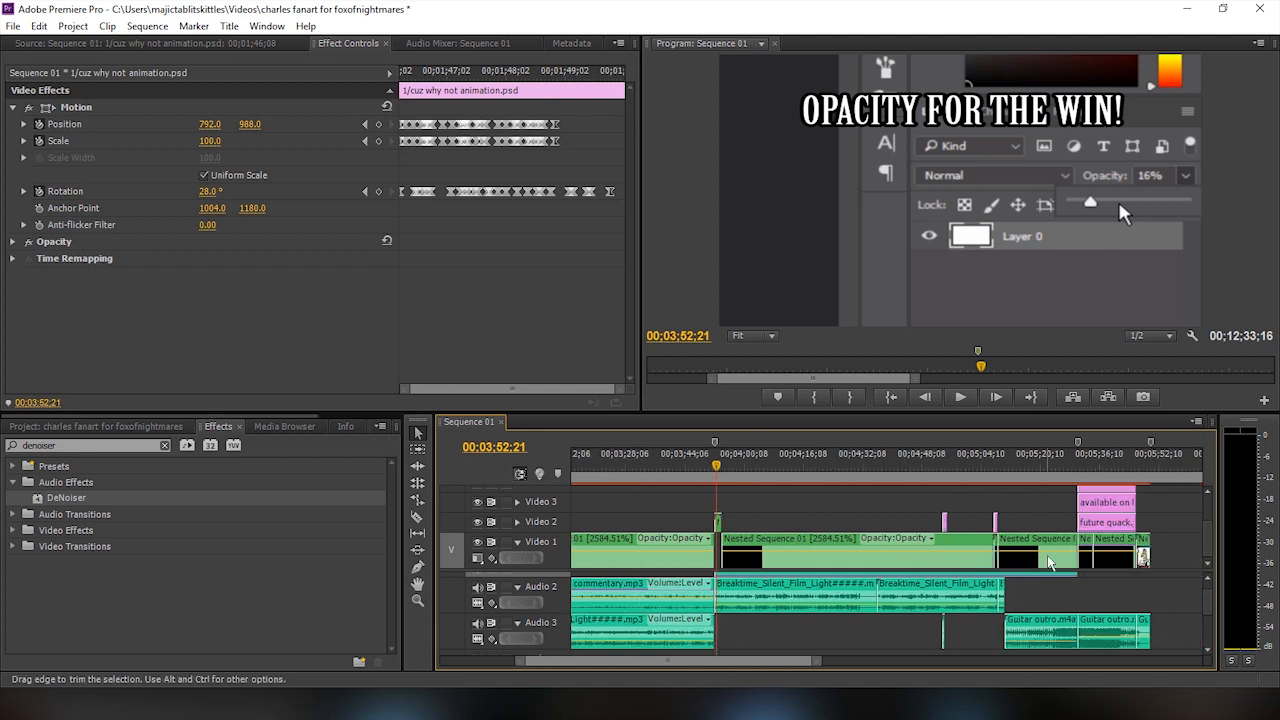
pyautogui.click(913, 469)
pyautogui.moveTo(913, 469); pyautogui.dragTo(973, 469)
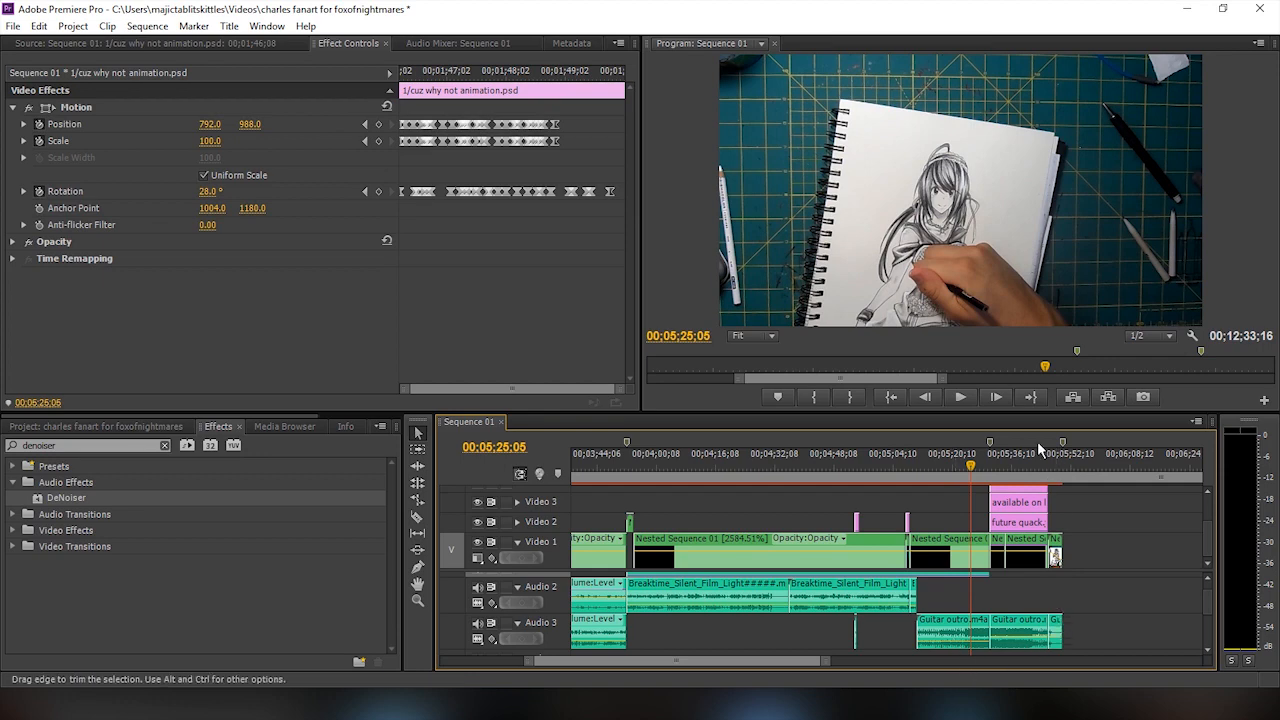
pyautogui.click(967, 401)
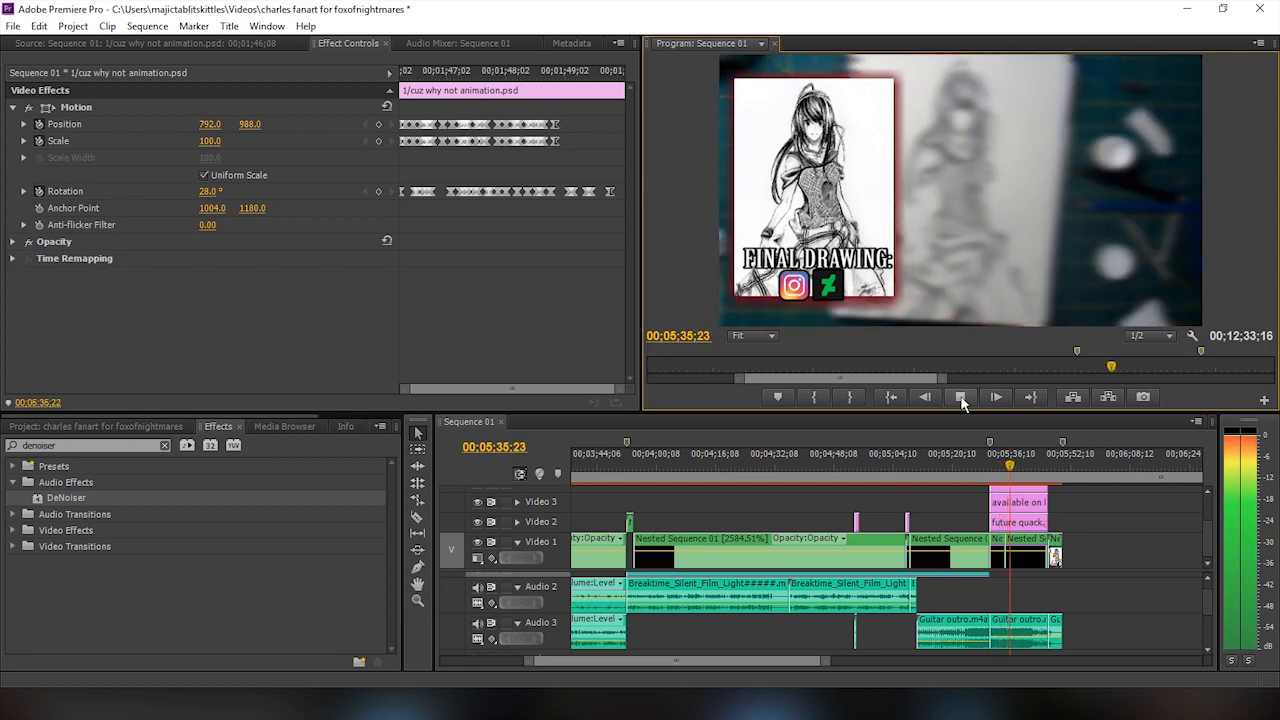
pyautogui.click(961, 397)
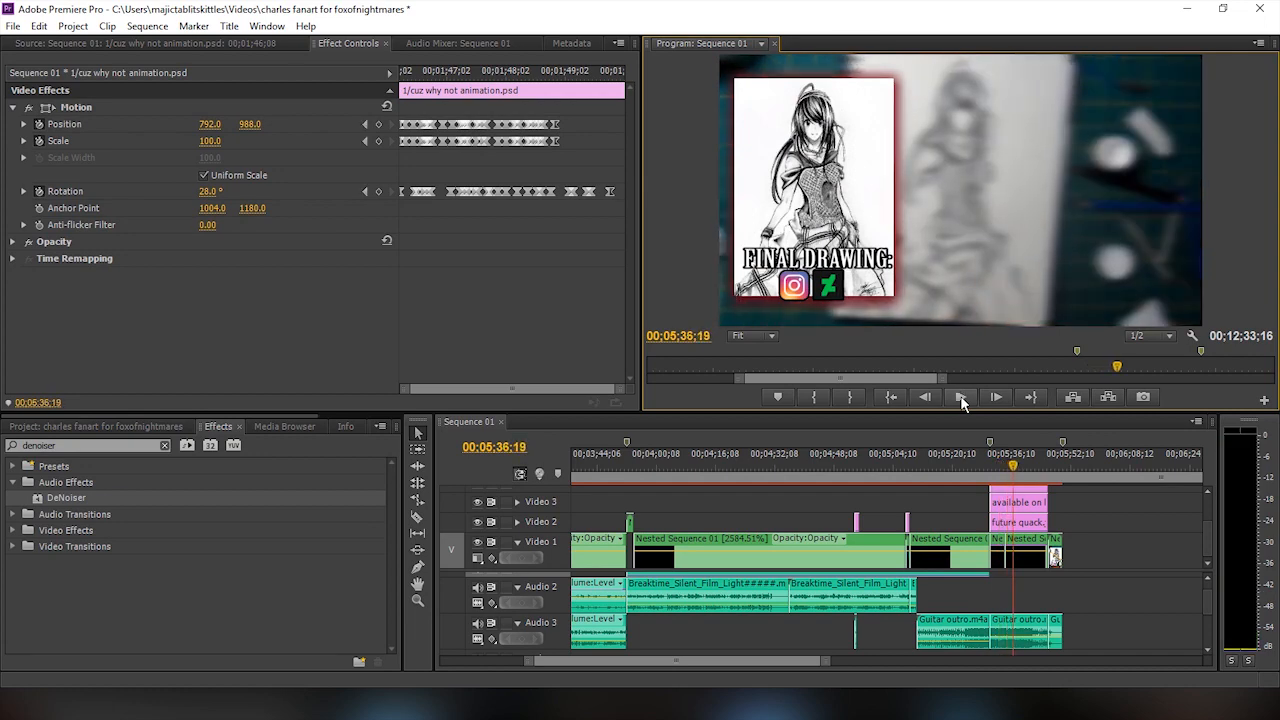
# Select the nested drawing clip behind the outro and toggle its Camera Blur effect off and on to compare the background
pyautogui.scroll(-2, 1127, 644)
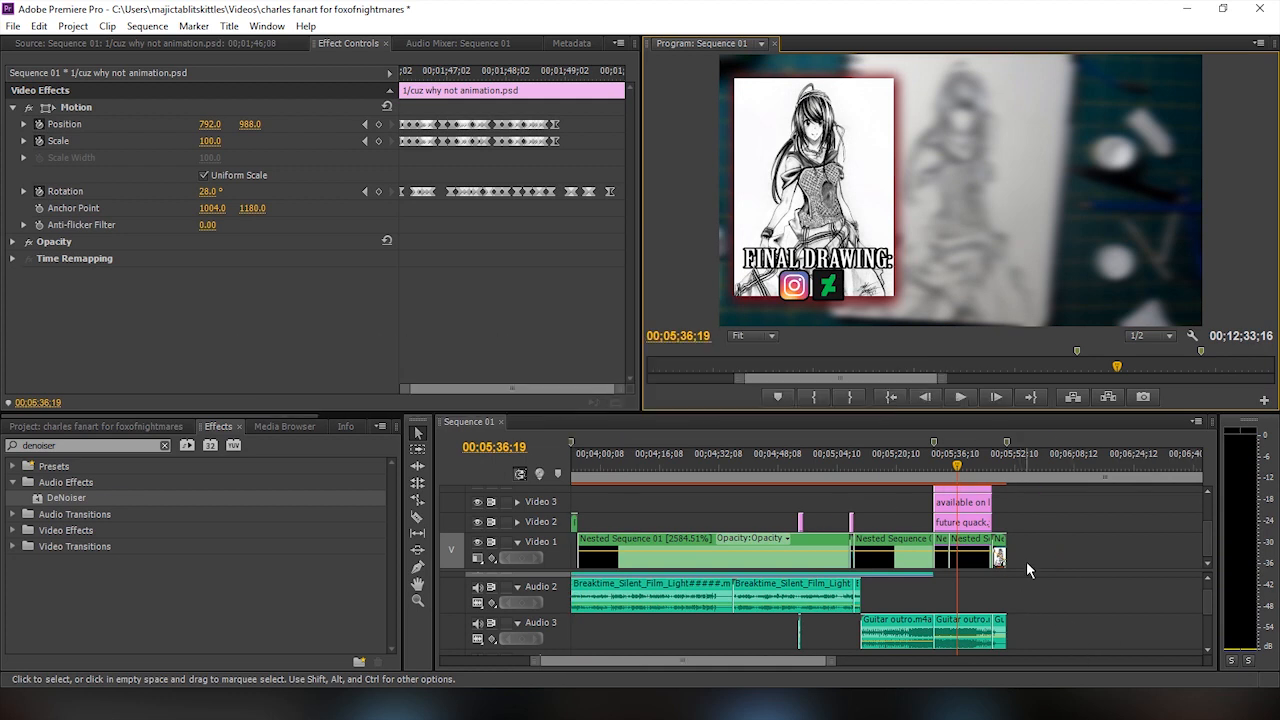
pyautogui.press('=')
pyautogui.press('=')
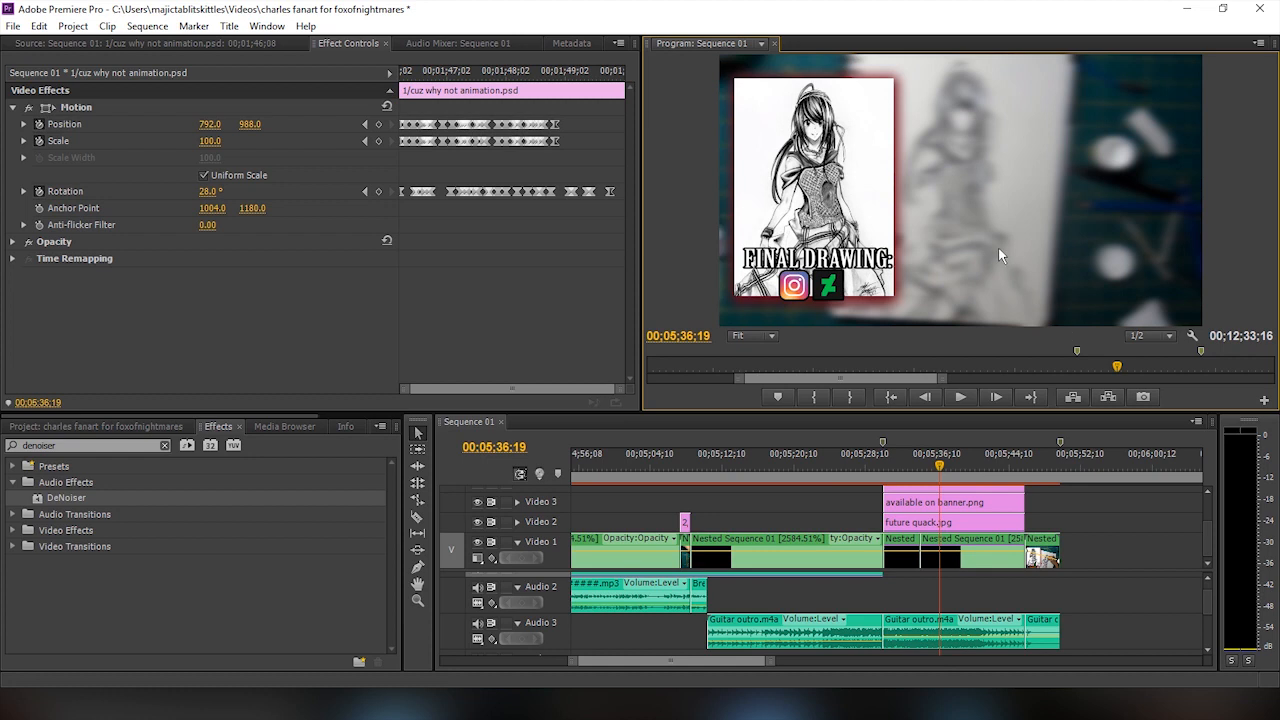
pyautogui.click(960, 569)
pyautogui.click(29, 281)
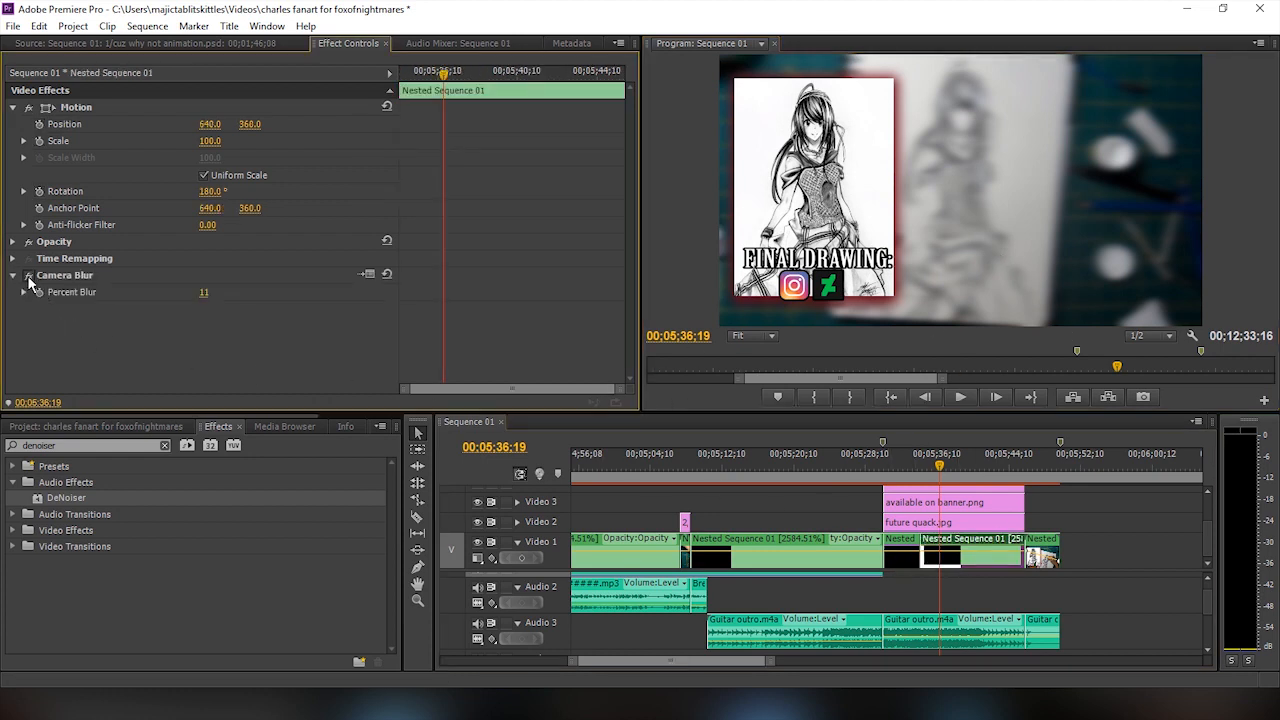
pyautogui.click(29, 279)
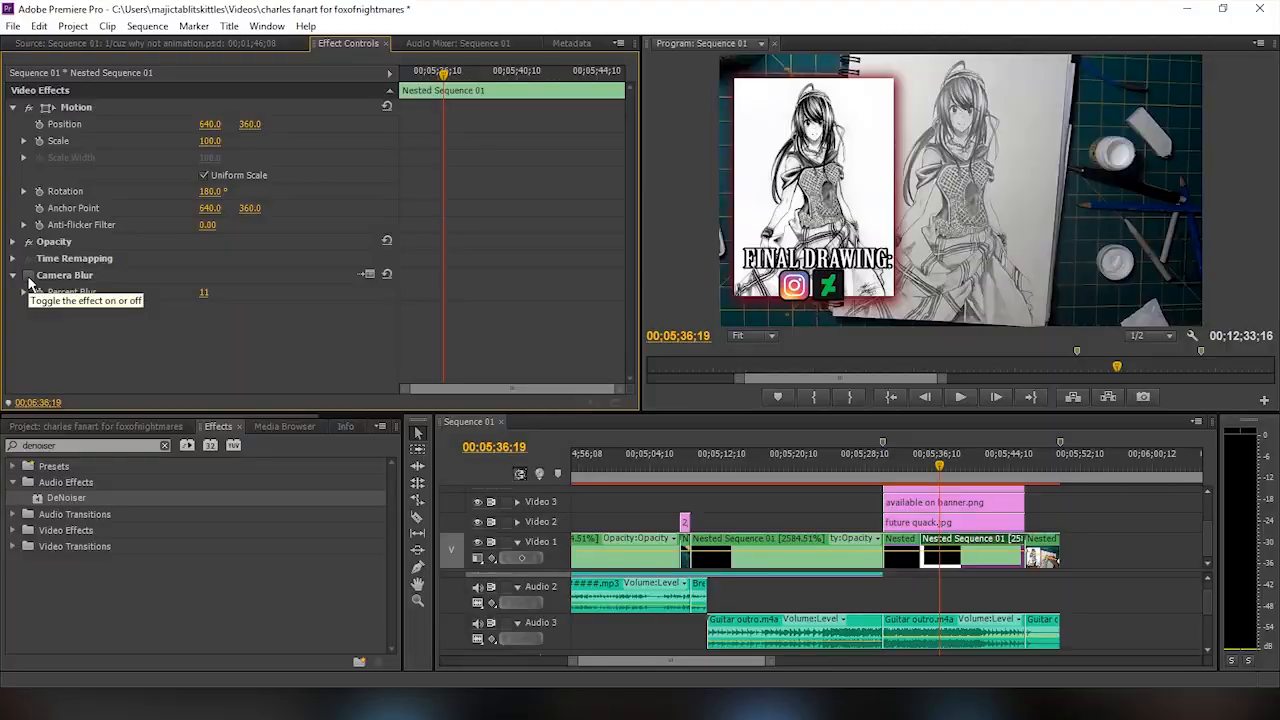
pyautogui.click(29, 280)
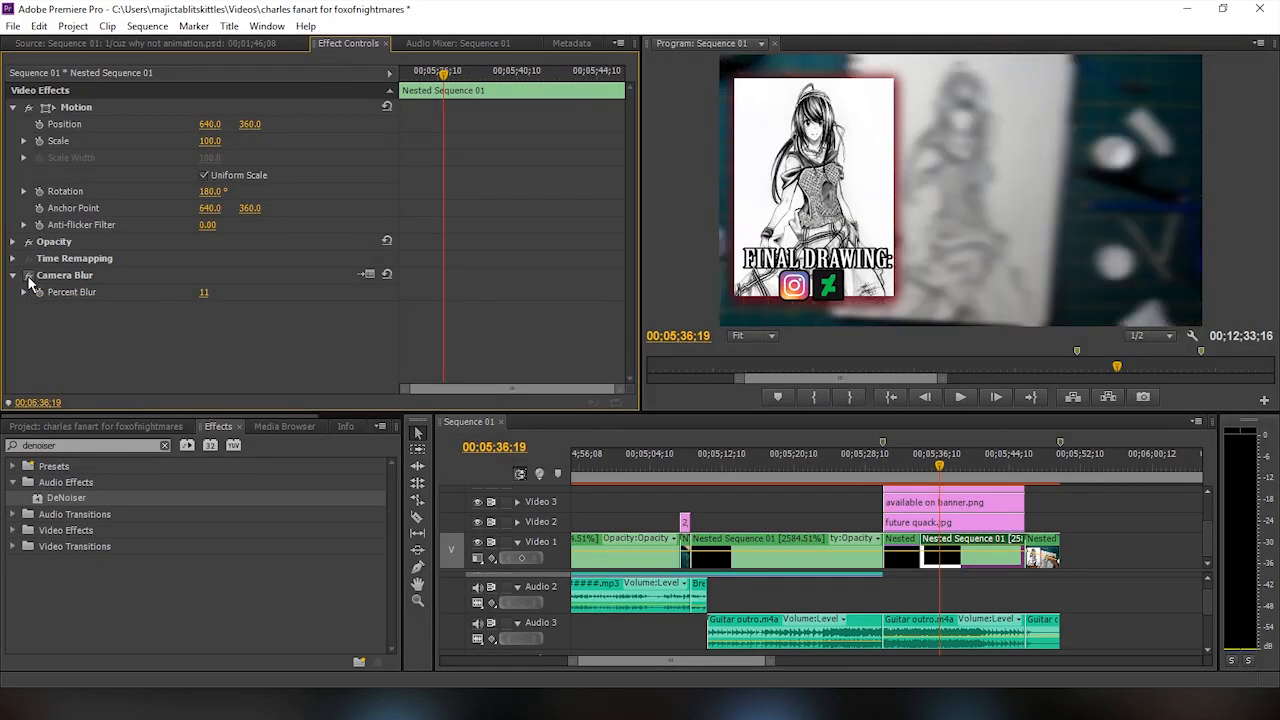
pyautogui.click(29, 279)
pyautogui.click(29, 279)
pyautogui.click(29, 279)
# Select future quack.jpg and toggle the Video 2 track and the picture's Radial Shadow off and on to compare the overlay
pyautogui.click(916, 523)
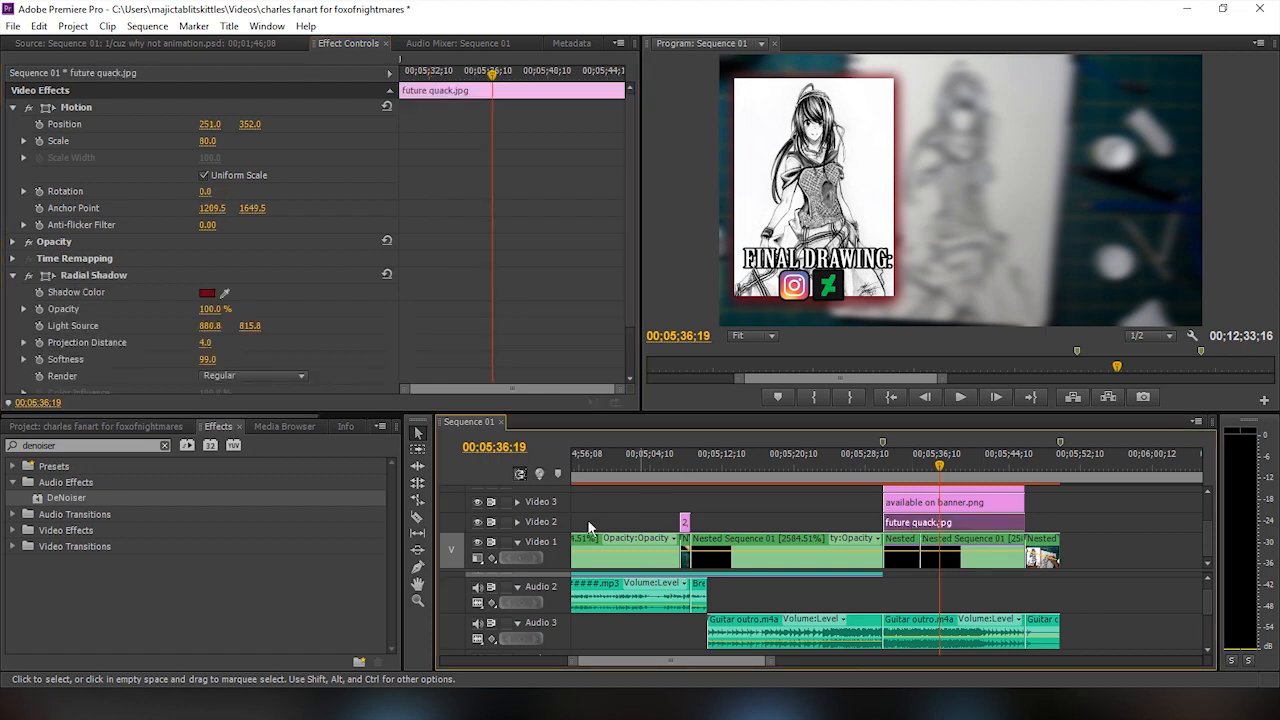
pyautogui.click(477, 523)
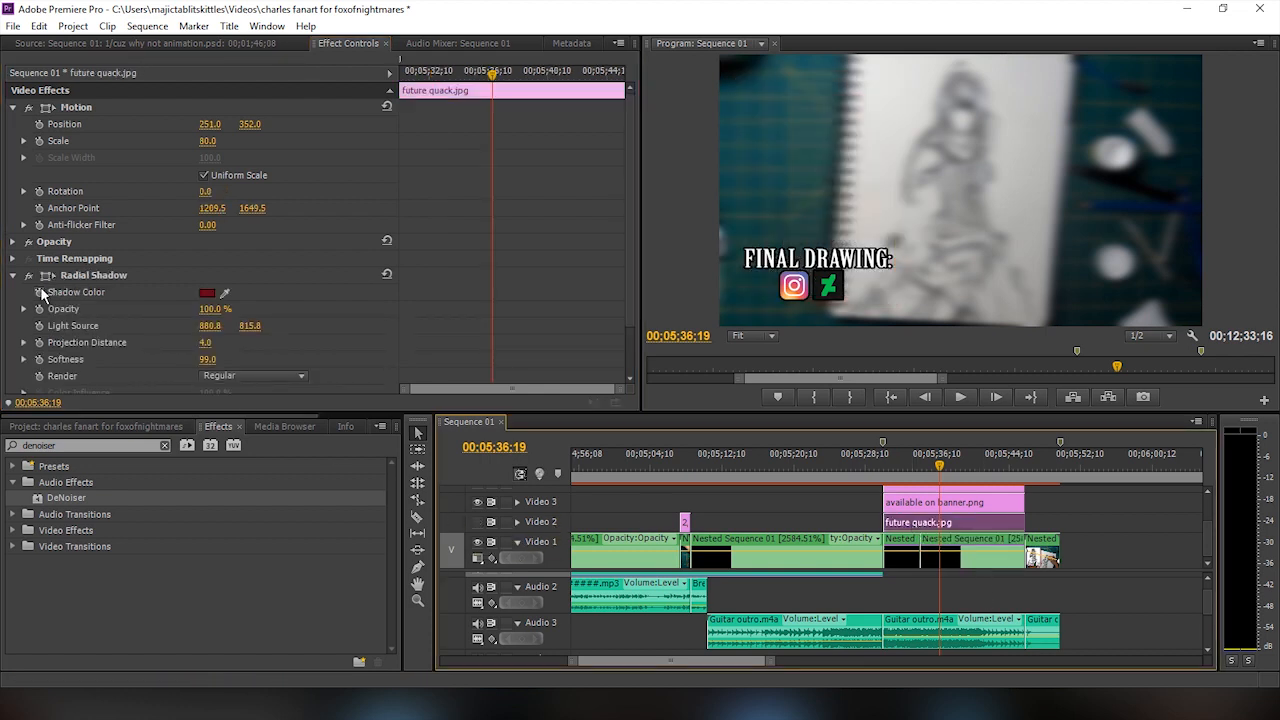
pyautogui.click(29, 277)
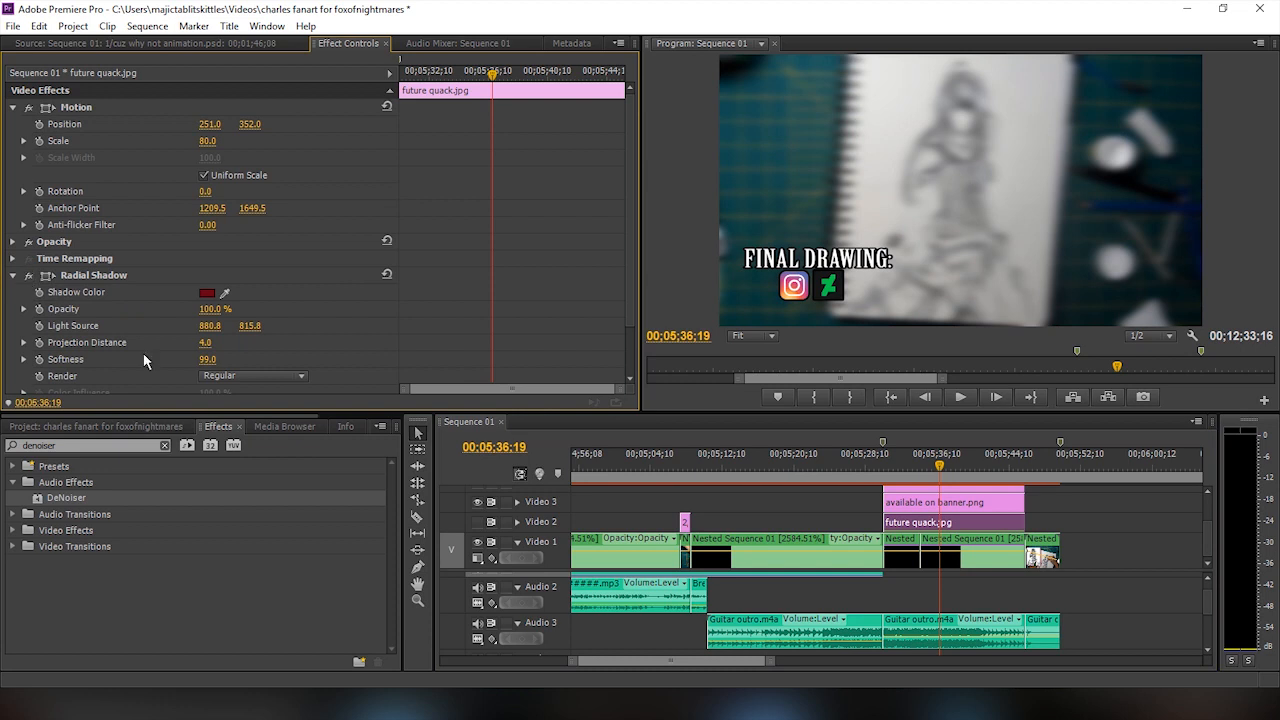
pyautogui.click(477, 523)
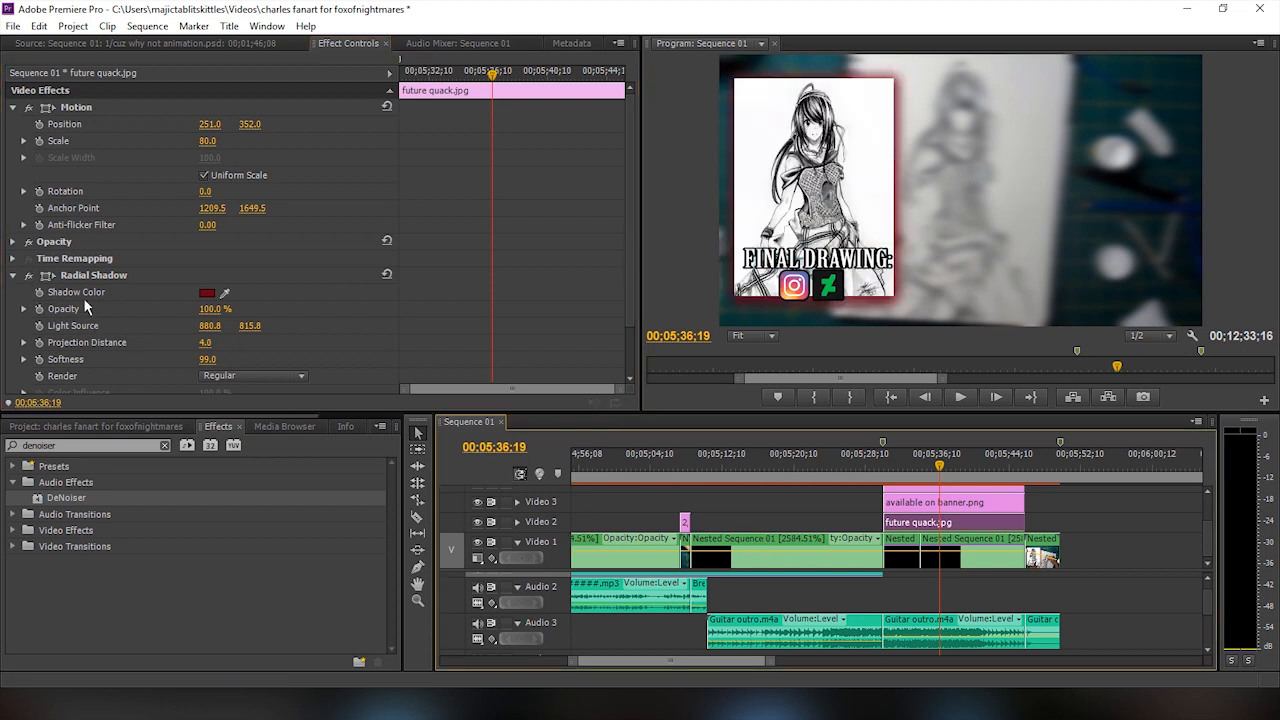
pyautogui.click(28, 277)
pyautogui.click(28, 277)
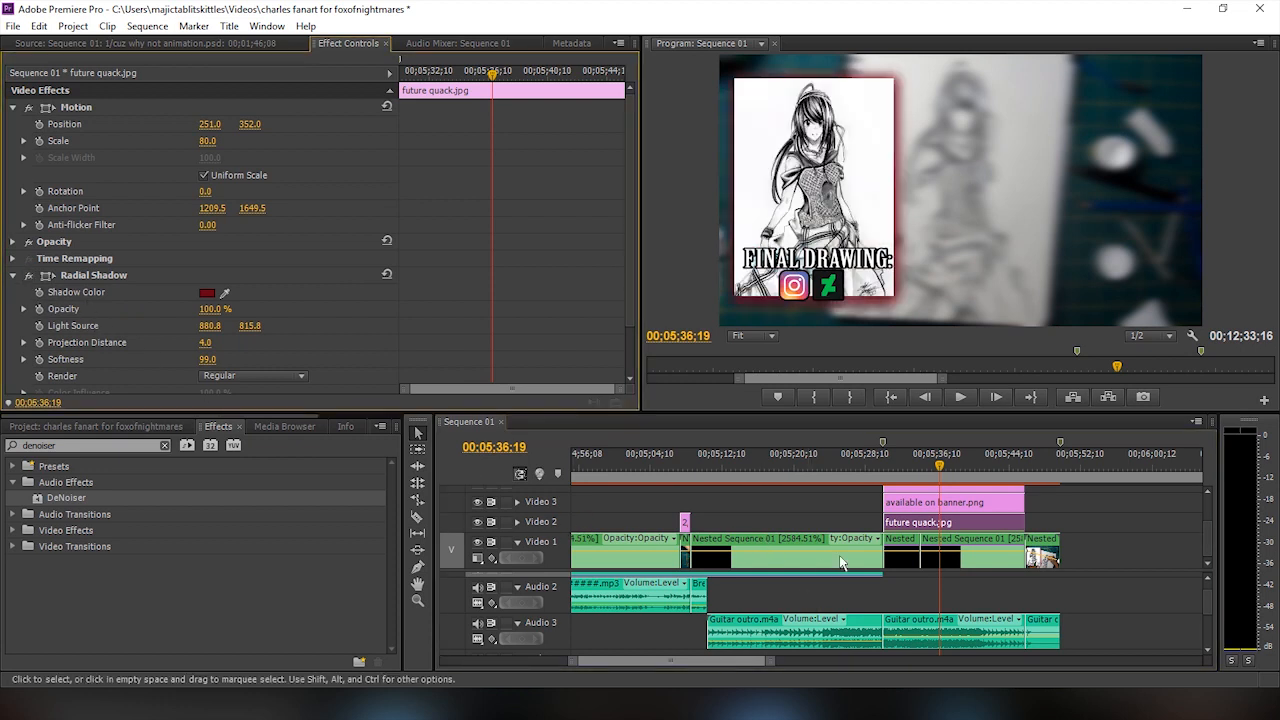
# Select the available on banner.png clip and hide the Video 2 and Video 3 tracks
pyautogui.click(912, 505)
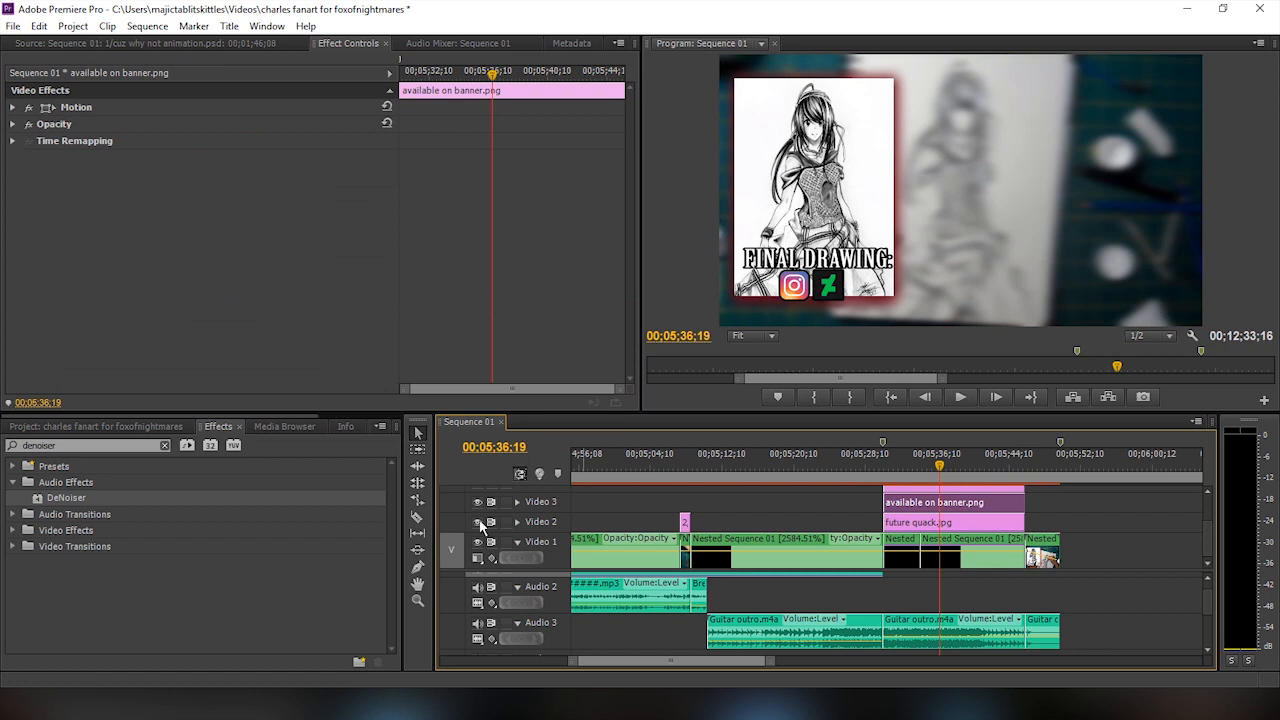
pyautogui.click(477, 522)
pyautogui.click(477, 503)
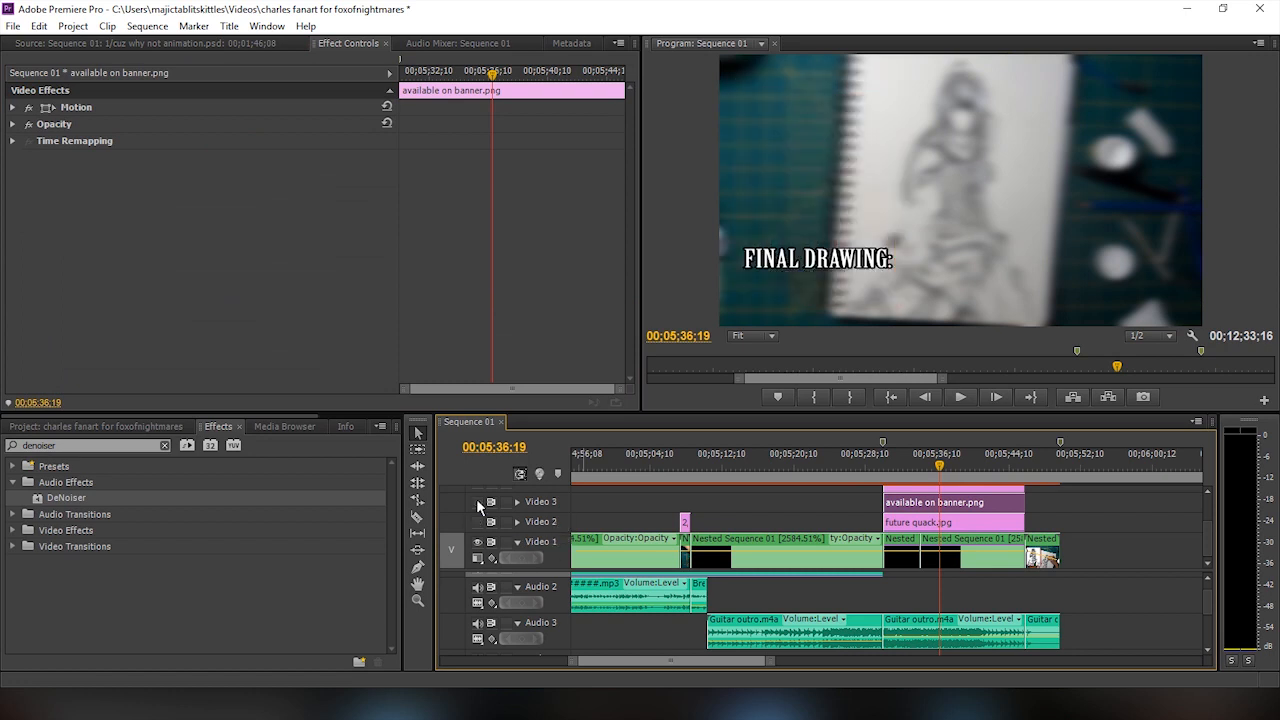
# Scrub the outro to its fade at 00;05;47;08 and show the whole sequence in the timeline
pyautogui.click(972, 472)
pyautogui.moveTo(975, 478); pyautogui.dragTo(1034, 475)
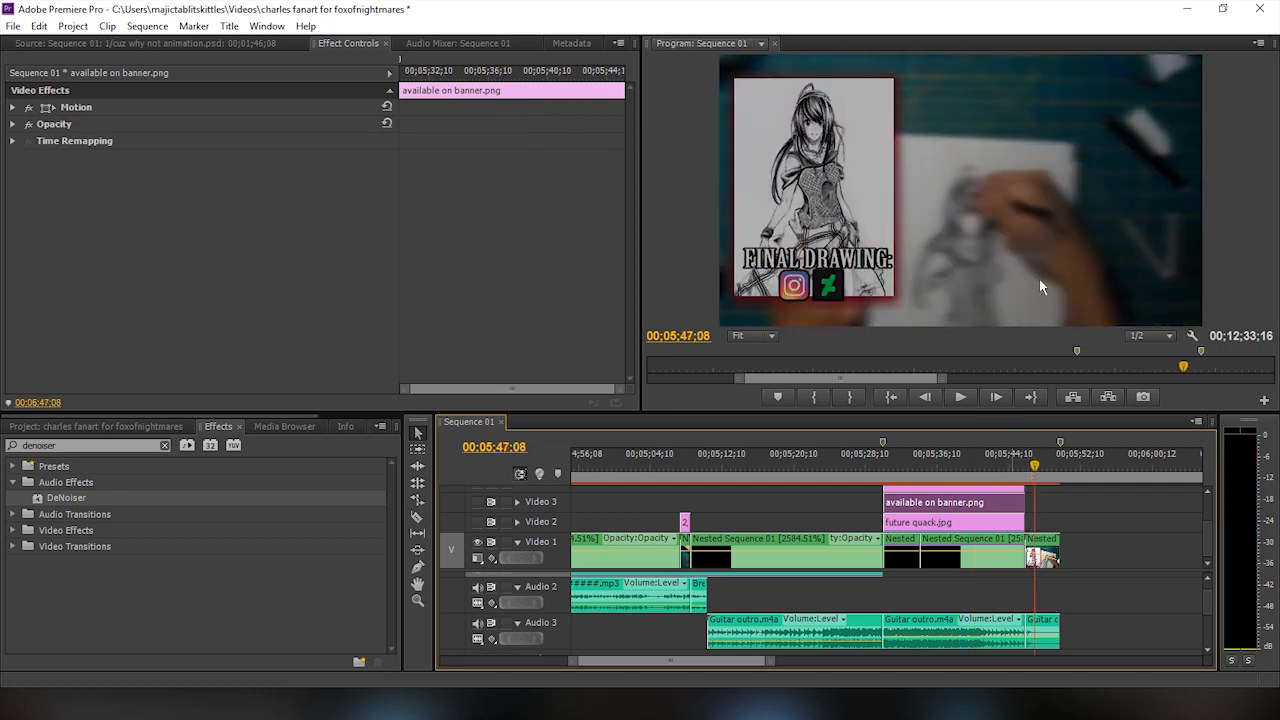
pyautogui.scroll(-2, 1106, 615)
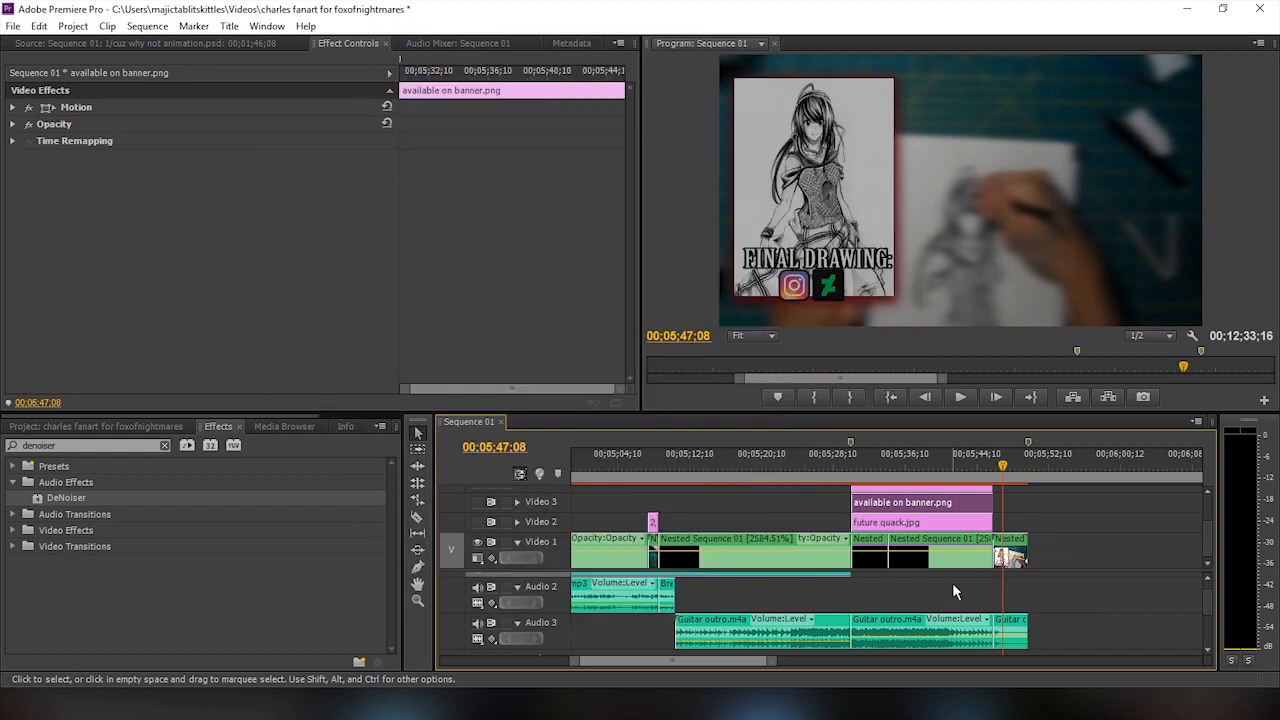
pyautogui.scroll(-7, 943, 601)
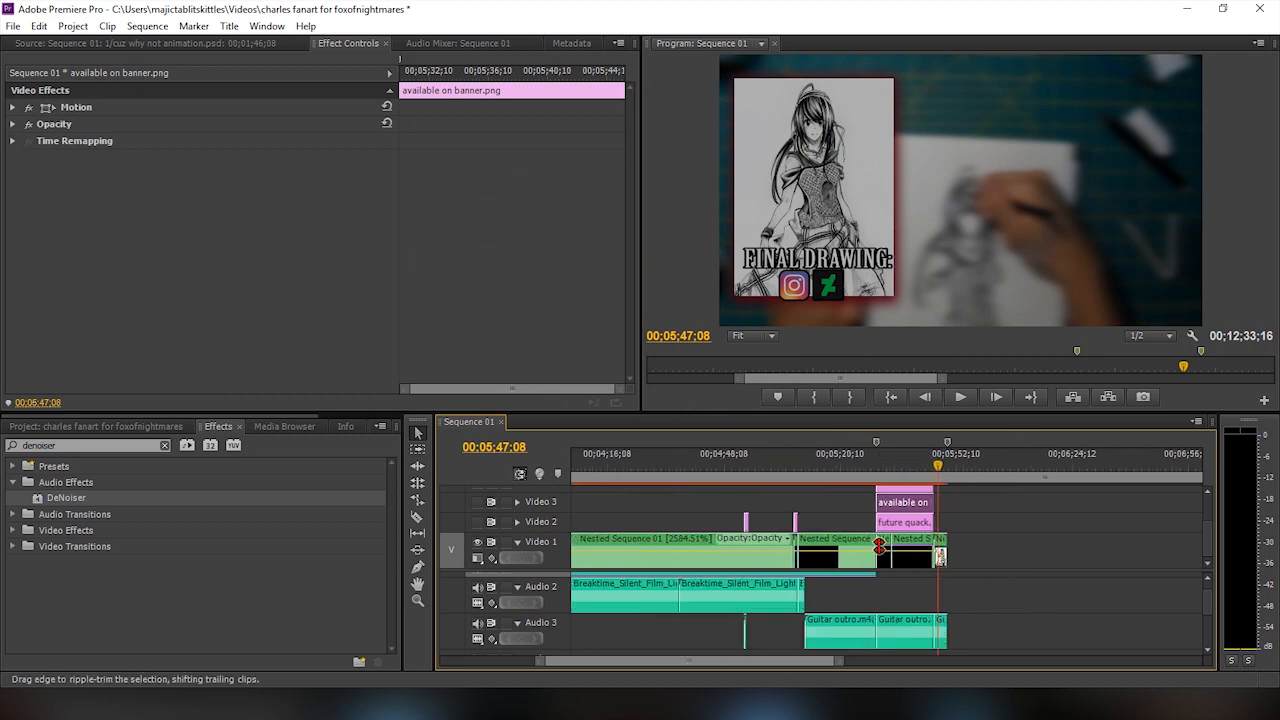
pyautogui.scroll(-3, 975, 575)
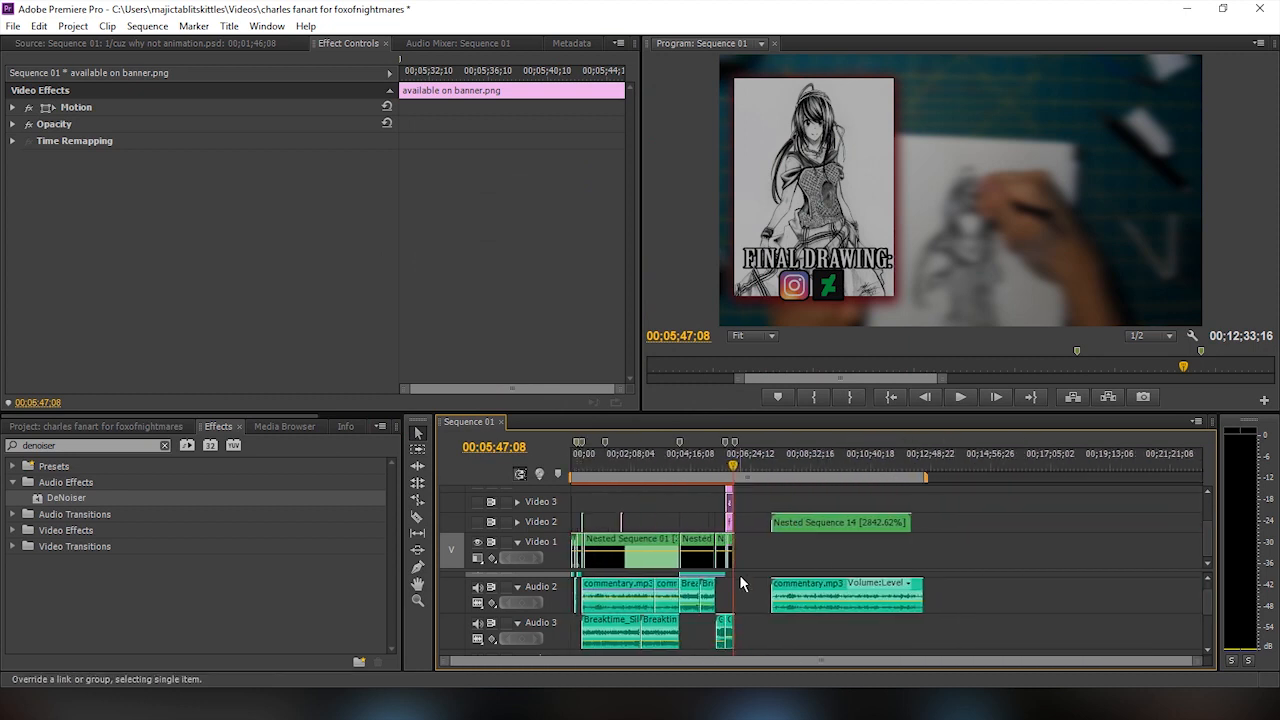